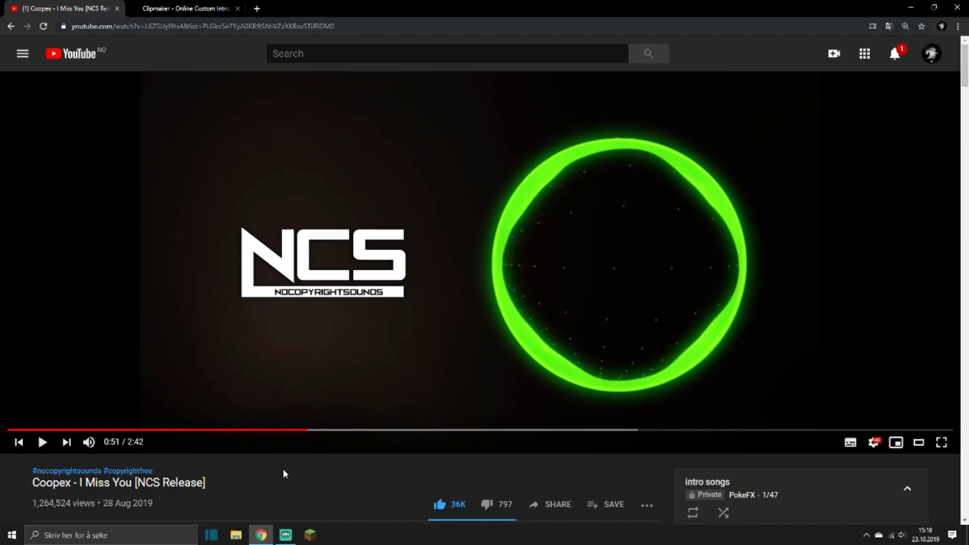
Play short stretches of the Coopex - I Miss You video from 0:51 to preview the drop, leaving it paused.
key(space)
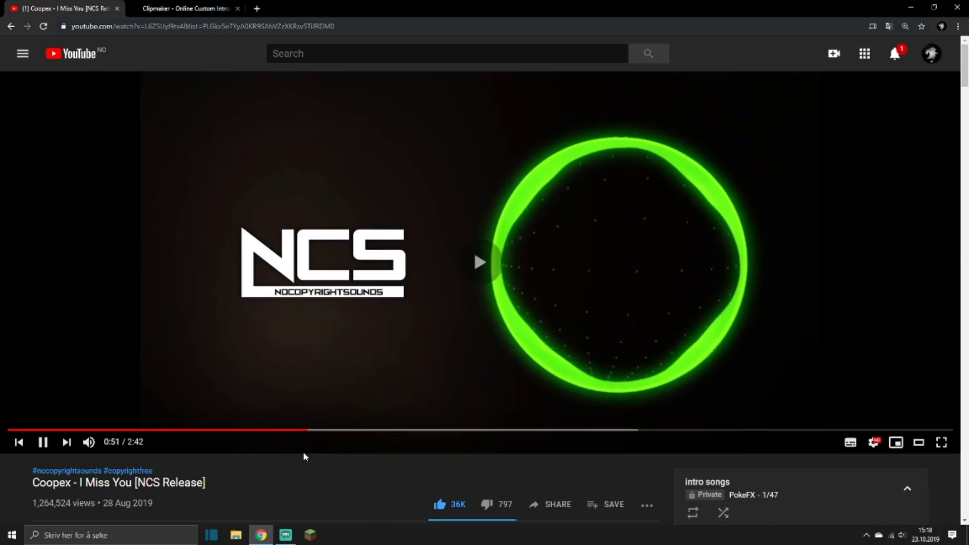
key(space)
key(space)
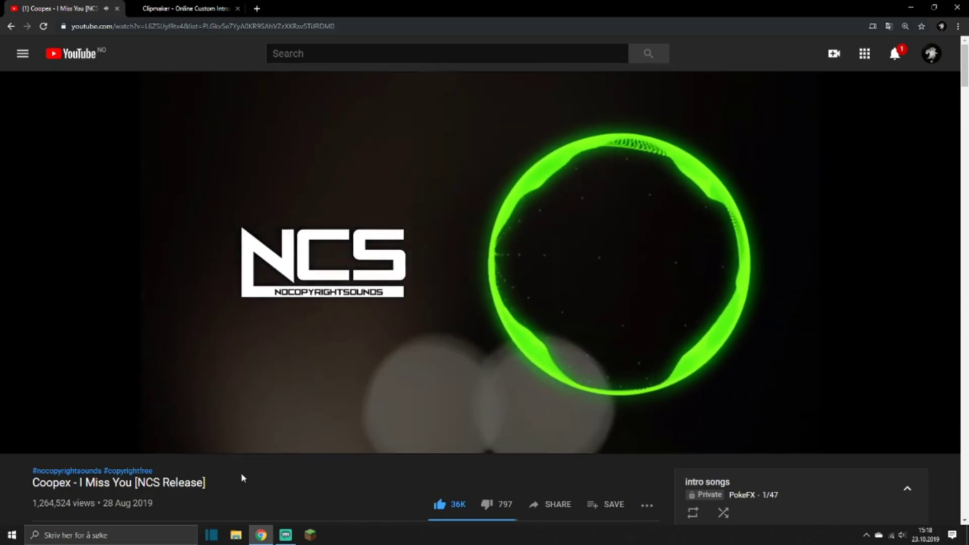
key(space)
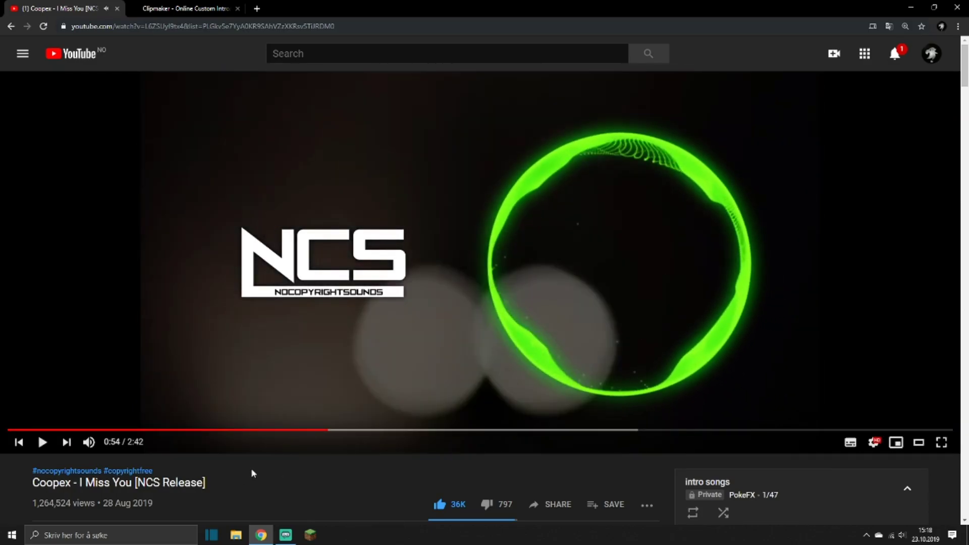
Copy the video's URL and paste it into the YouTube to MP3 converter at ytmp3.cc.
click(177, 26)
key(ctrl+c)
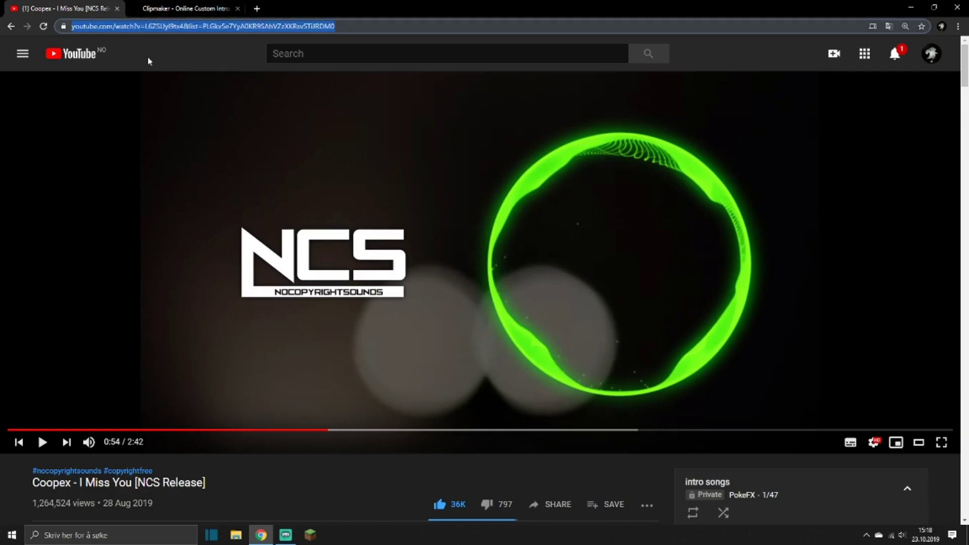
click(258, 9)
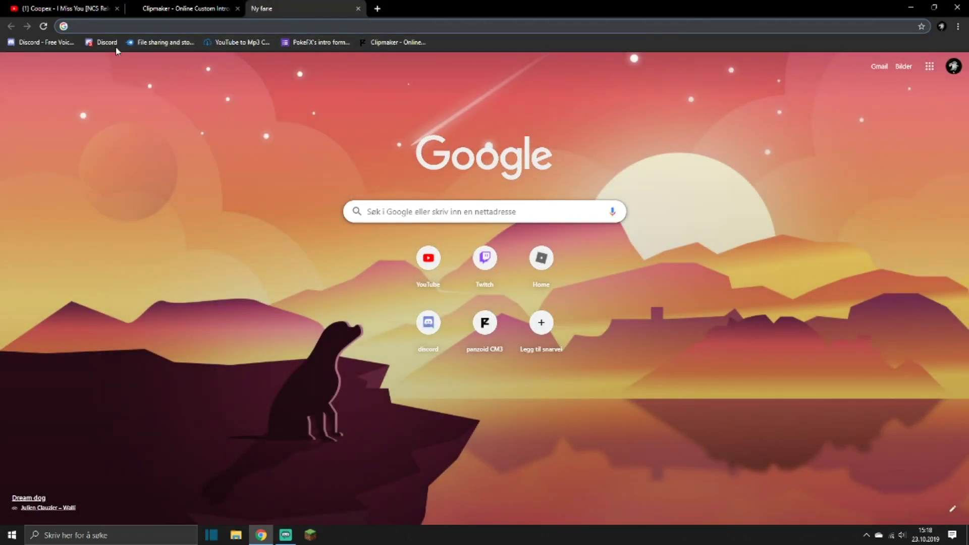
text(yt)
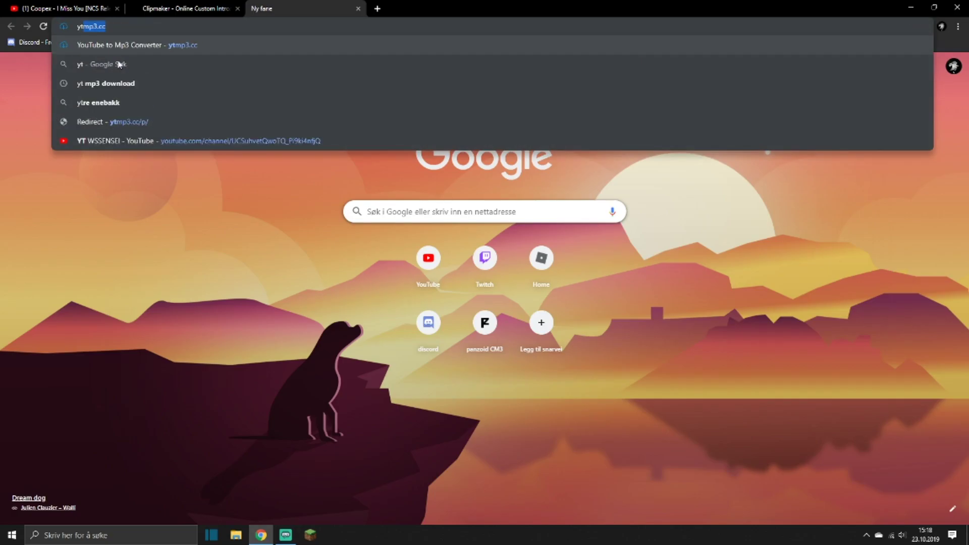
key(Return)
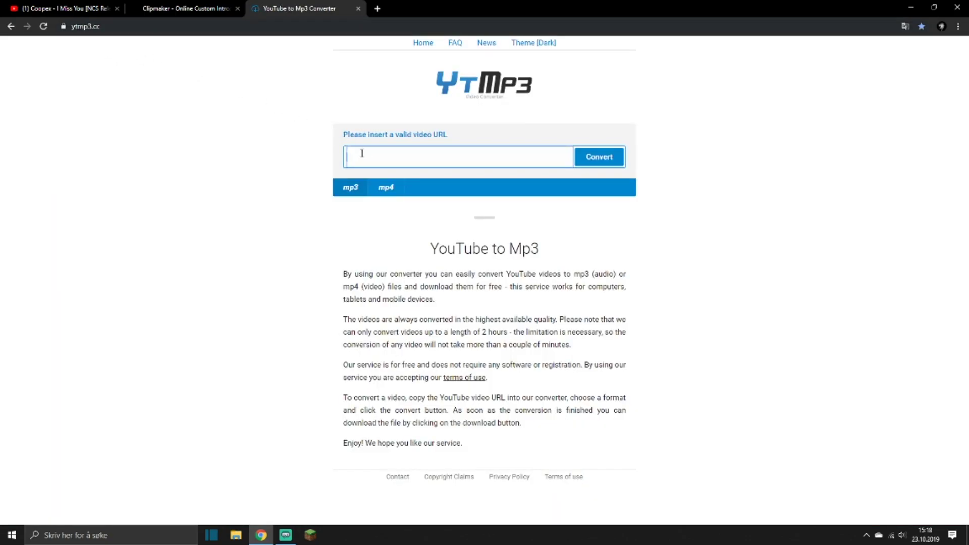
key(ctrl+v)
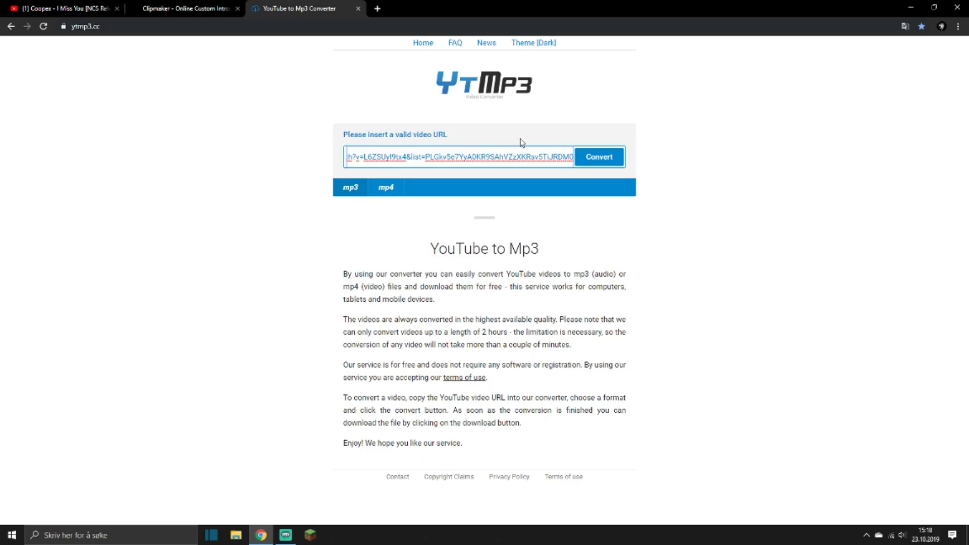
Convert the video to MP3, download the file, and close the redirect and converter pages.
click(612, 158)
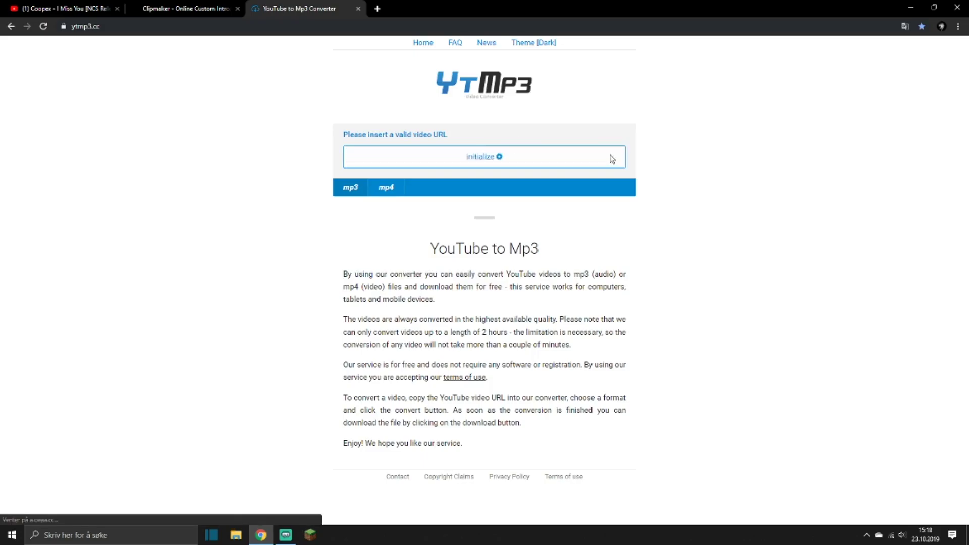
click(426, 152)
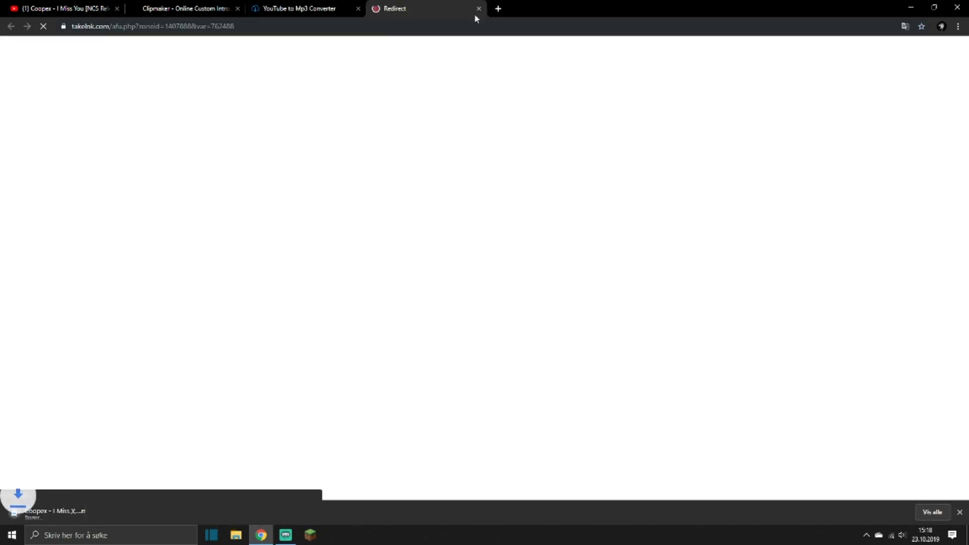
click(475, 7)
click(358, 8)
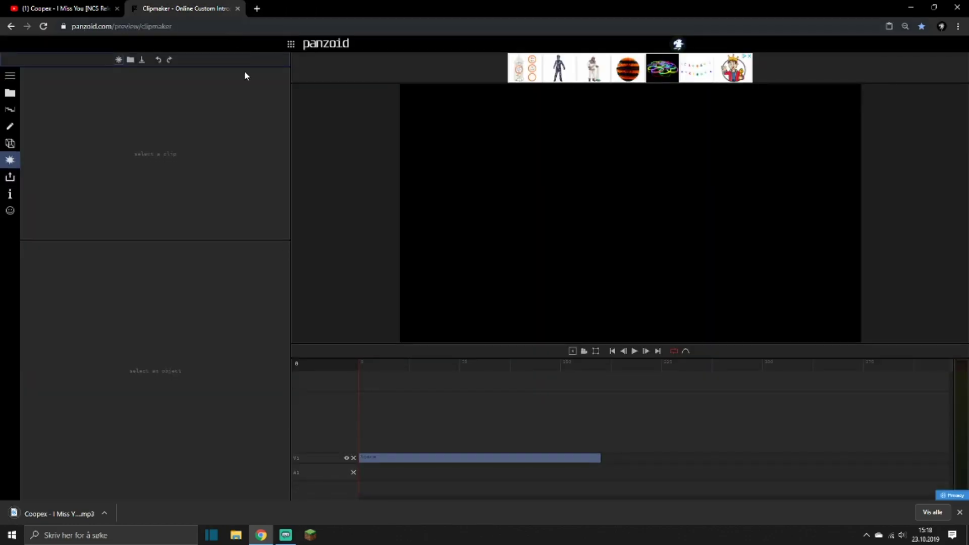
Add the downloaded Coopex - I Miss You MP3 to audio track A1 at the start of the Clipmaker timeline.
click(10, 93)
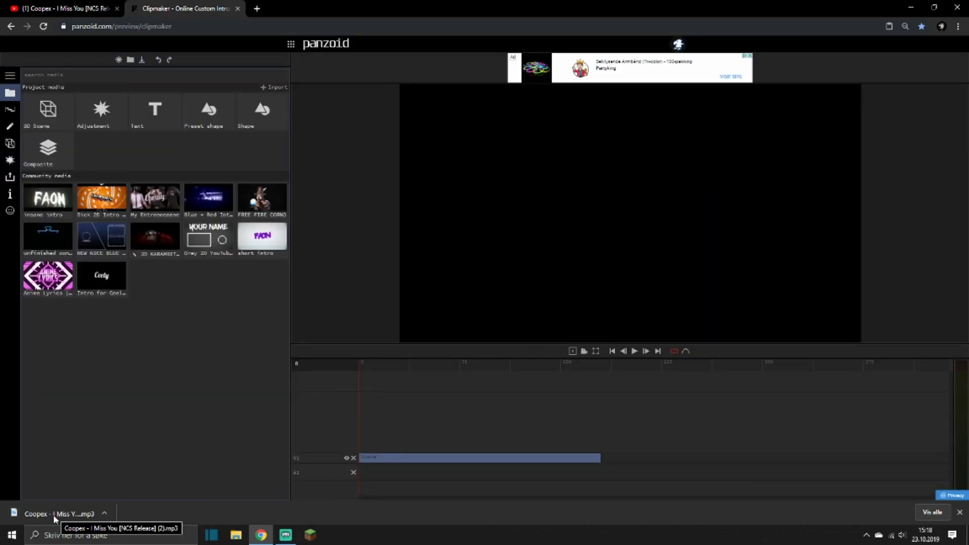
click(185, 26)
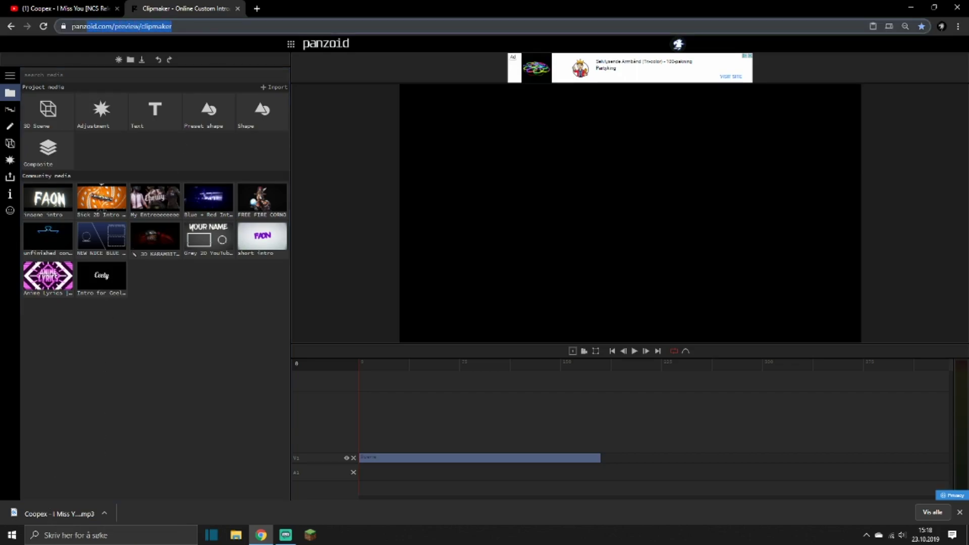
click(134, 374)
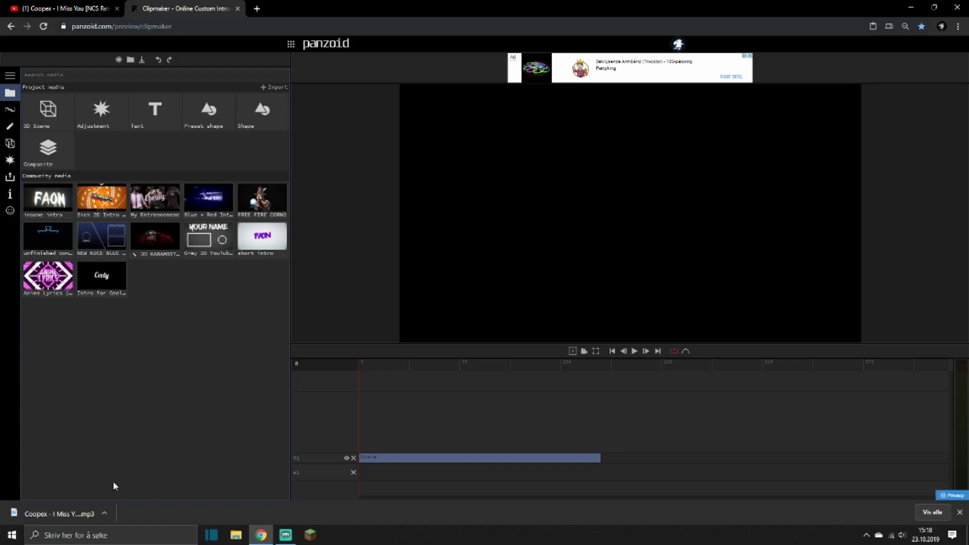
drag(55, 516, 356, 471)
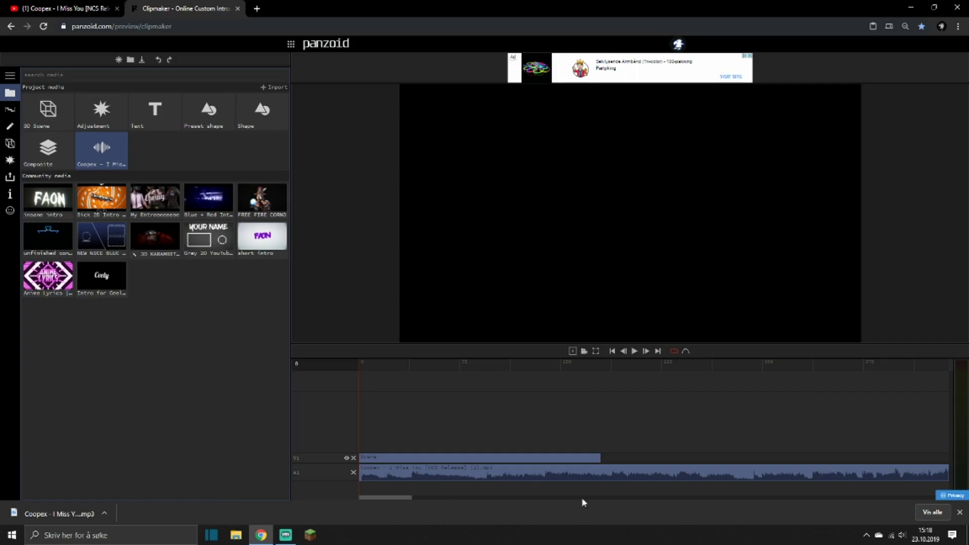
click(960, 513)
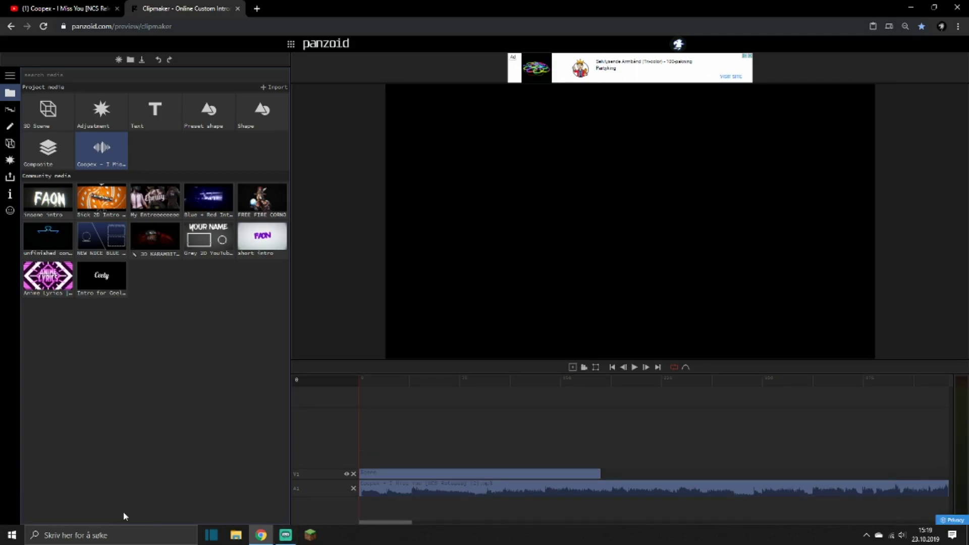
Scrub and play through the song on the timeline to locate the quiet passage just before the drop.
drag(449, 379, 356, 389)
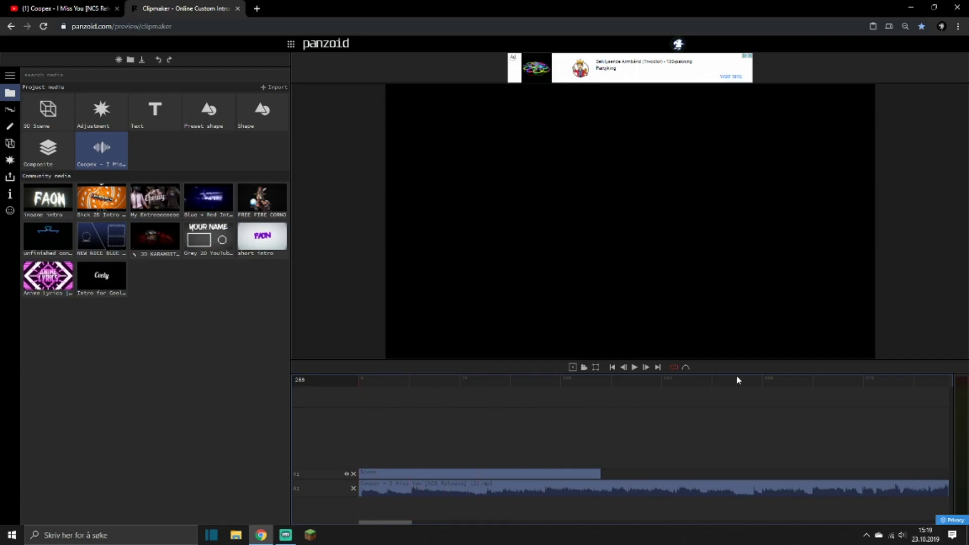
click(654, 391)
drag(726, 393, 423, 398)
drag(488, 383, 494, 383)
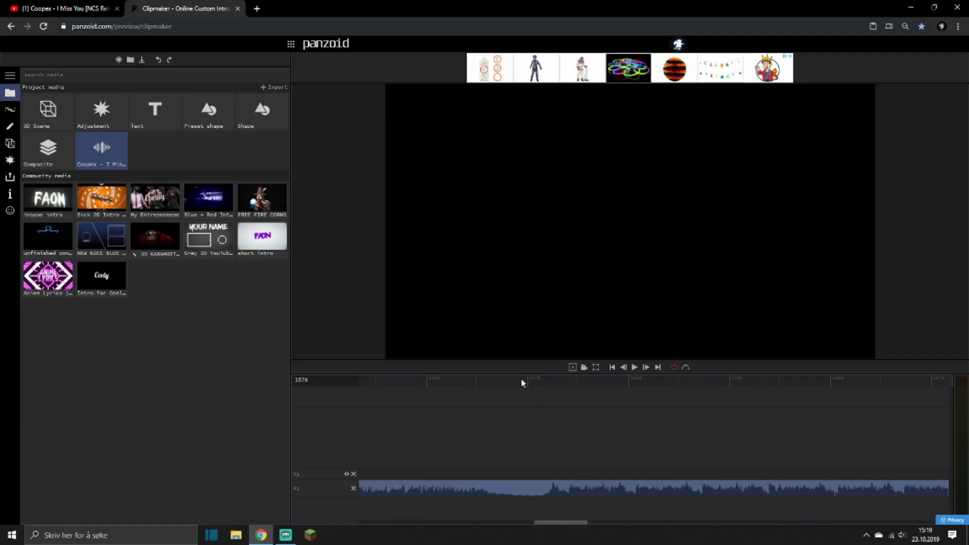
click(482, 379)
key(space)
drag(492, 381, 464, 387)
click(444, 488)
key(s)
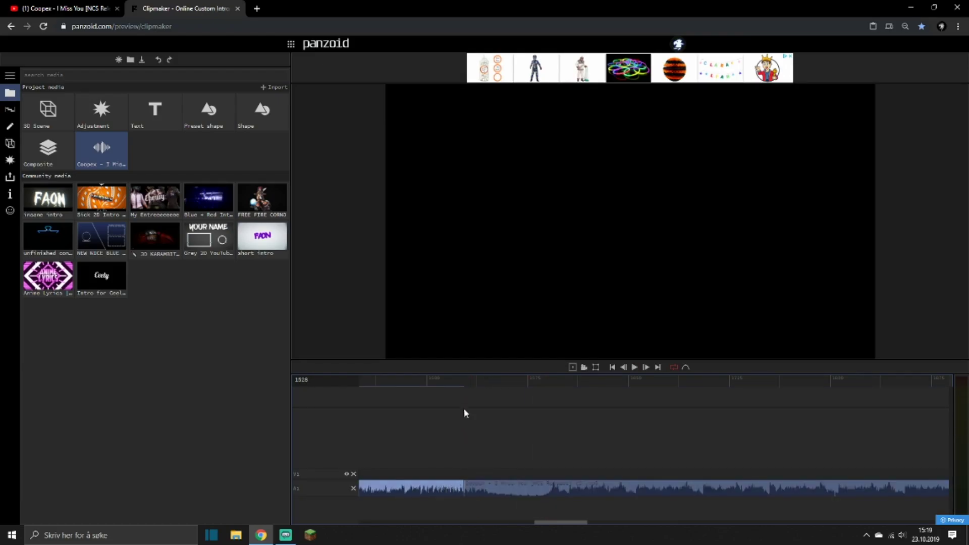
key(ctrl+z)
Split the audio clip at frame 1533, just before the quiet passage.
drag(466, 383, 471, 384)
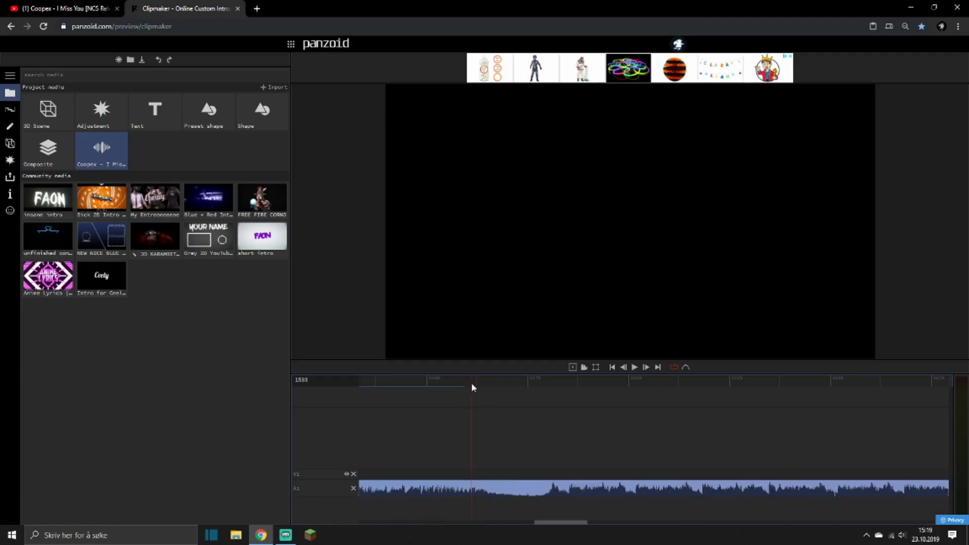
key(s)
click(434, 486)
click(439, 486)
click(511, 485)
key(ctrl+z)
click(444, 489)
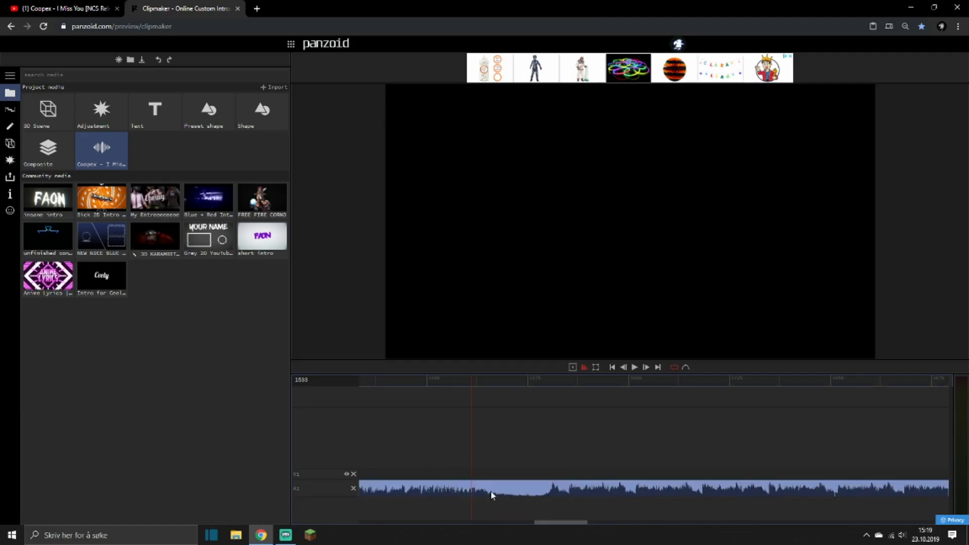
key(s)
click(444, 447)
click(434, 485)
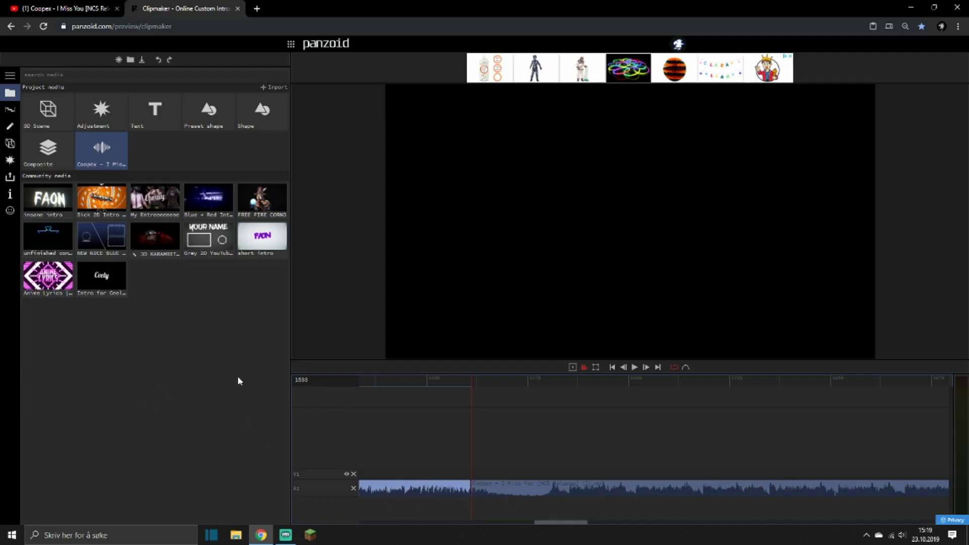
Move the part of the song after the split to frame 0 and return the playhead there.
click(540, 482)
drag(187, 478, 118, 470)
drag(367, 384, 278, 382)
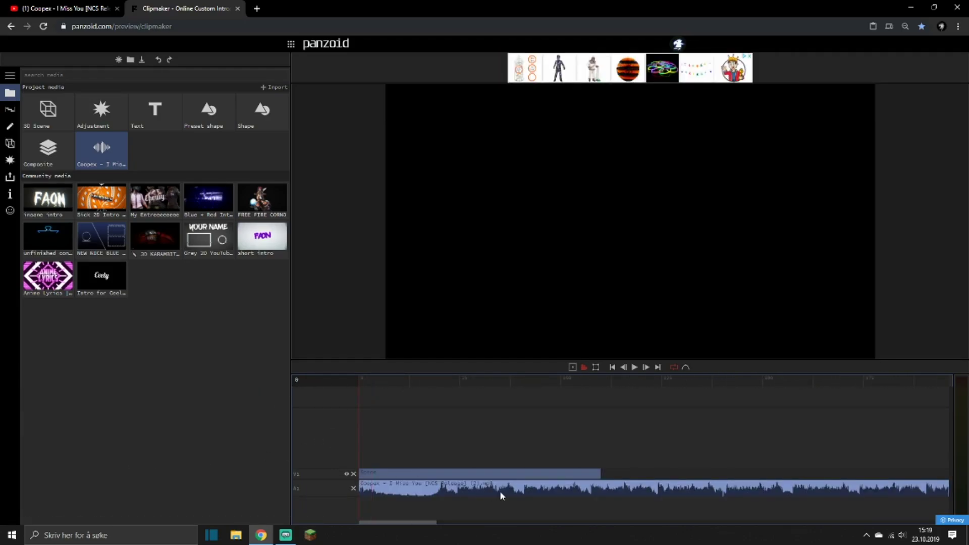
Split the audio clip at frame 336 and delete everything after the cut.
key(space)
drag(638, 395, 813, 380)
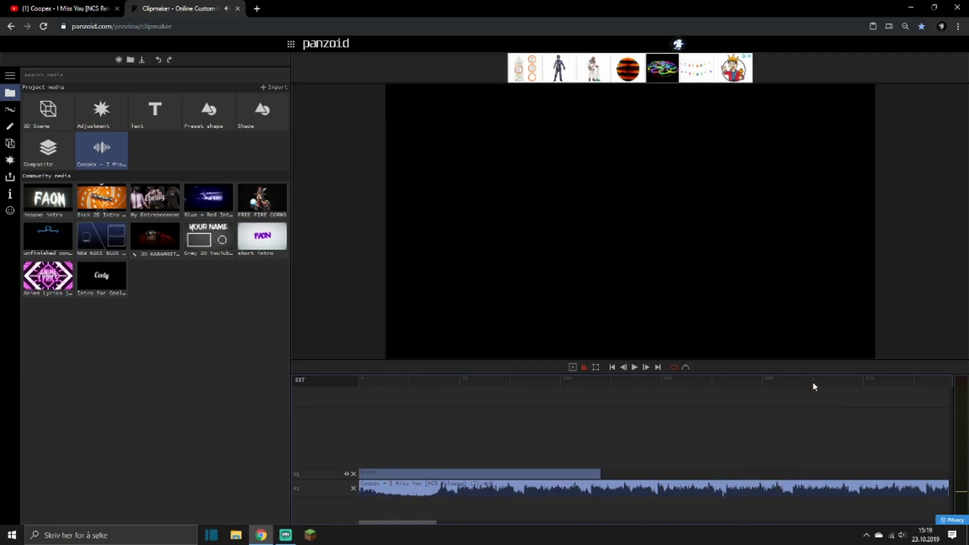
key(s)
click(862, 490)
key(Delete)
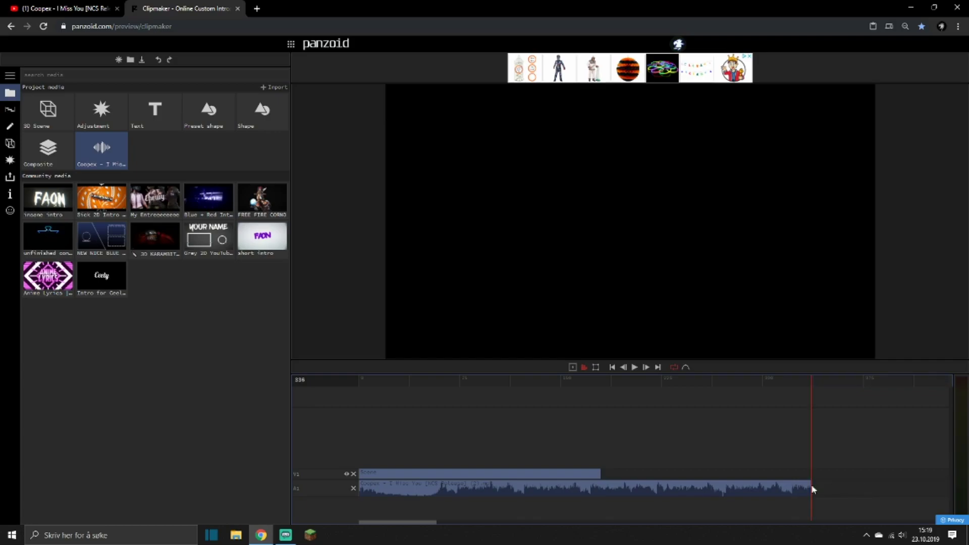
Open the trimmed audio clip's properties and enable volume keyframing with a keyframe at frame 60.
click(699, 490)
drag(404, 385, 327, 387)
key(space)
key(space)
click(5, 128)
click(8, 127)
click(438, 380)
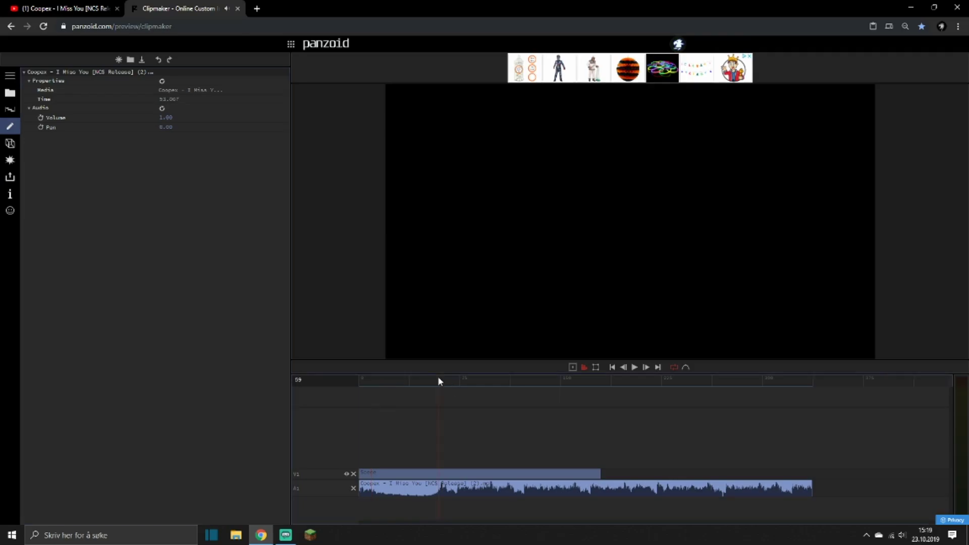
click(41, 117)
Set the audio clip's volume to 0 at frame 0 to create a fade-in, and play it.
drag(378, 383, 341, 378)
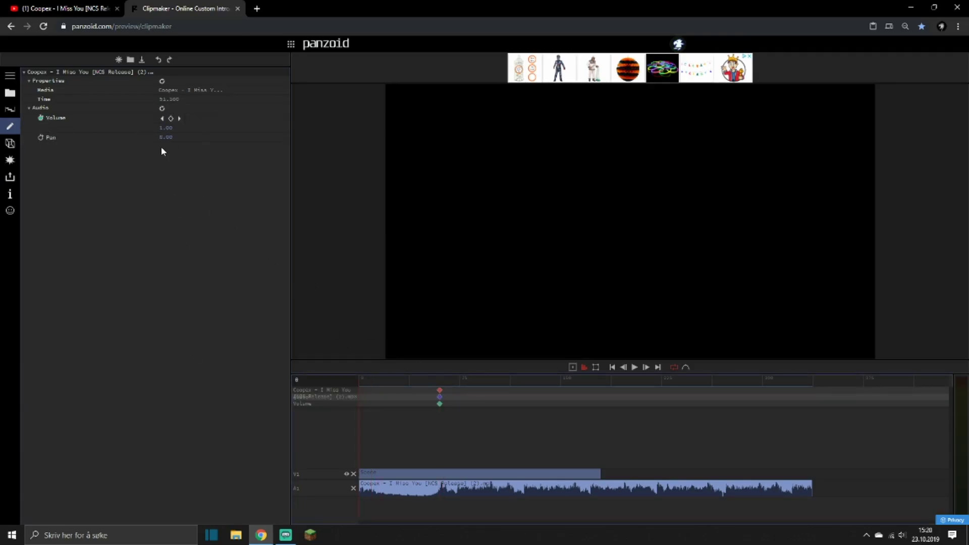
drag(161, 127, 159, 132)
key(space)
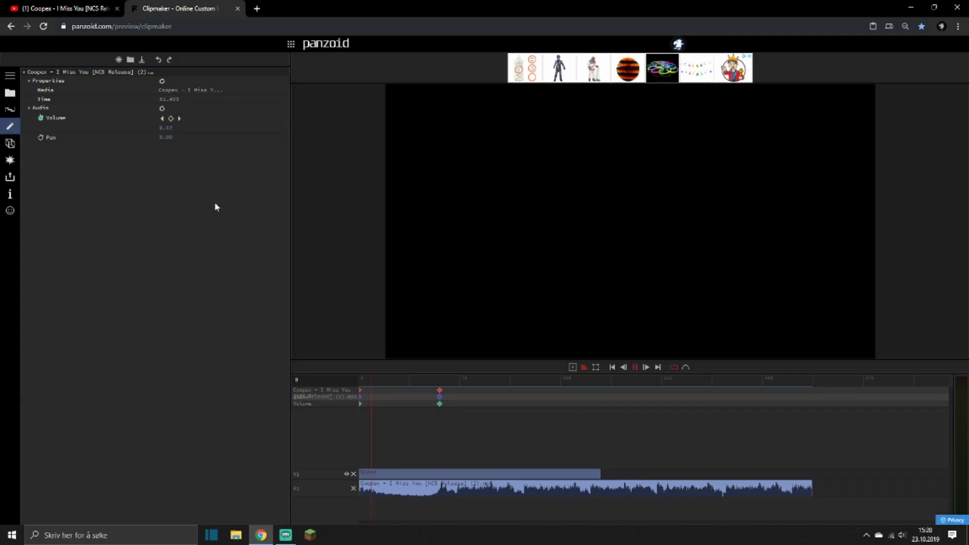
Change the easing of the volume keyframe at frame 60 to quartic in.
drag(413, 374, 435, 375)
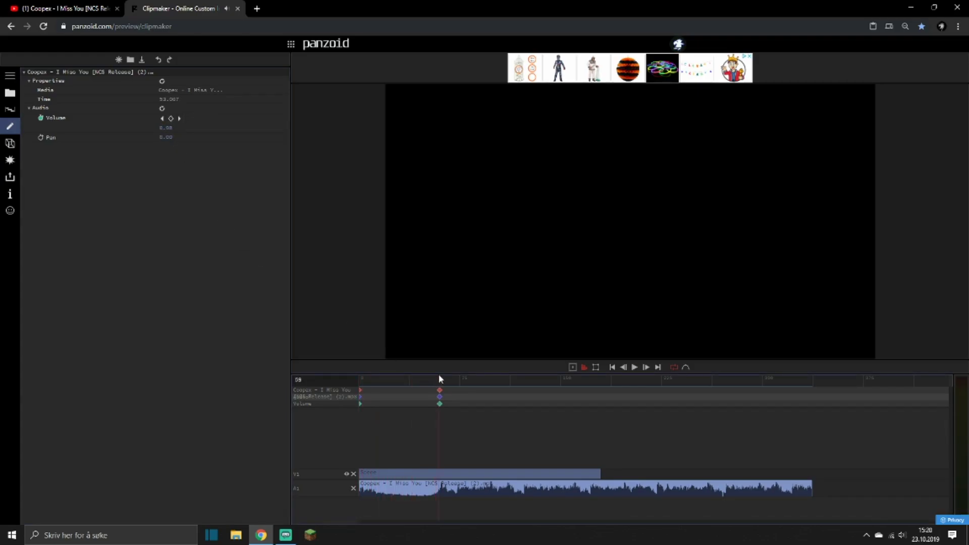
click(206, 120)
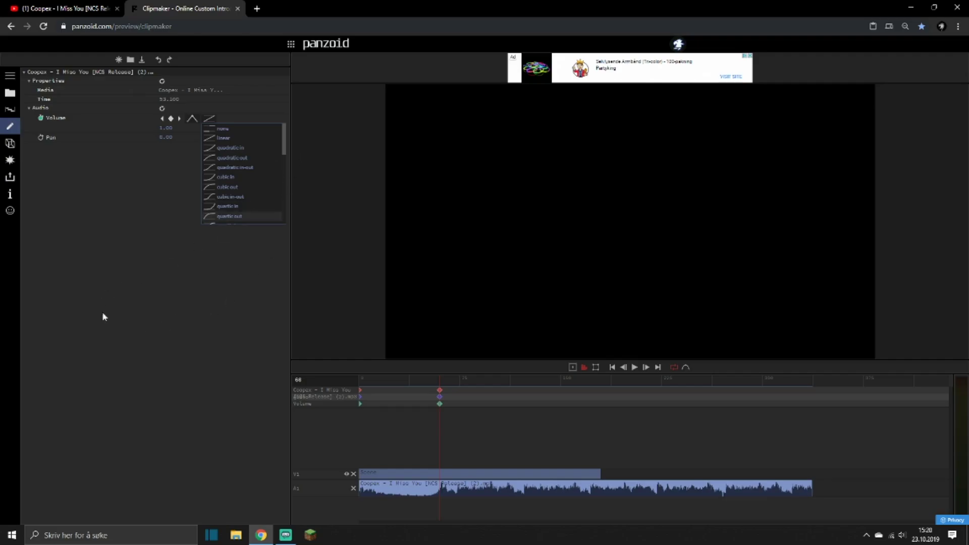
click(229, 206)
Play the audio from frame 0 to check the eased fade-in.
drag(363, 382, 288, 376)
key(space)
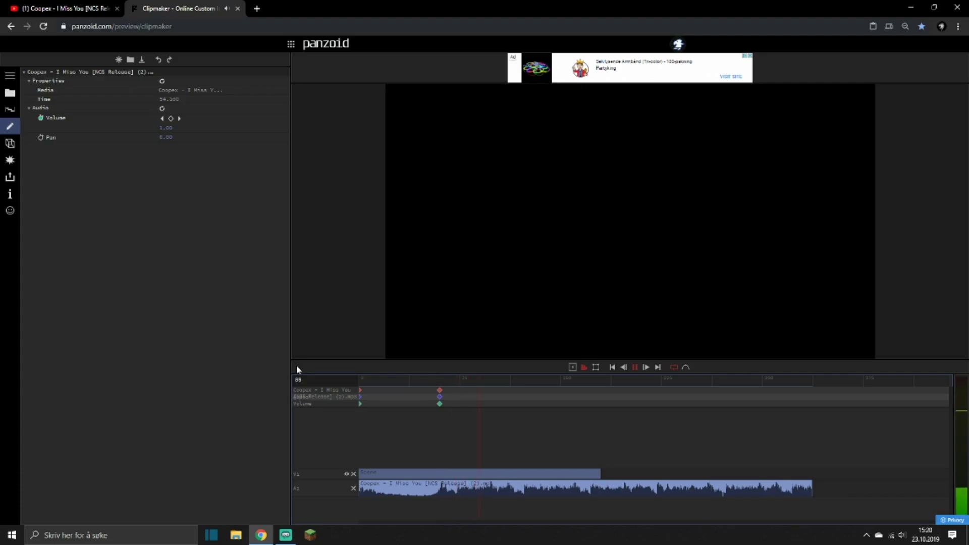
key(space)
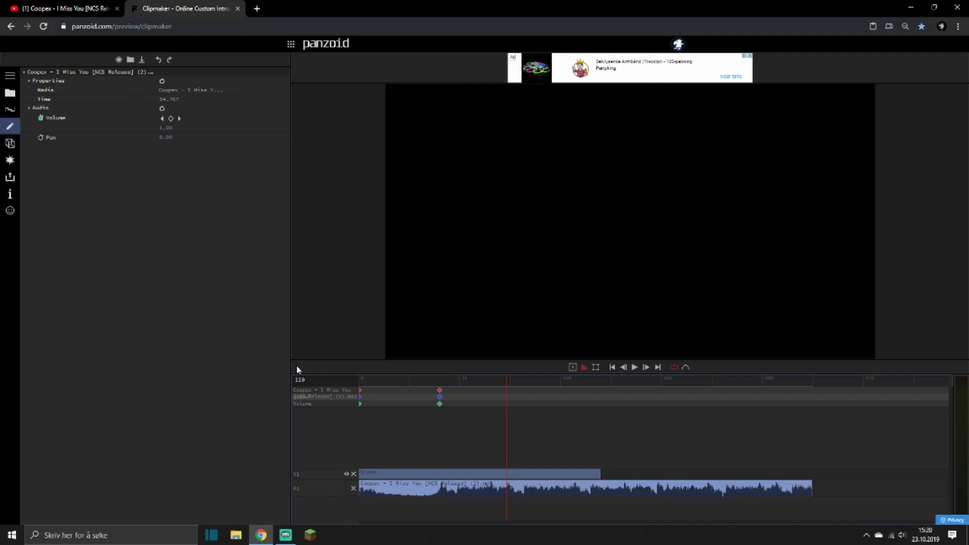
Create a fade-out by adding a volume keyframe at frame 232 and setting the volume to 0 at frame 336.
key(space)
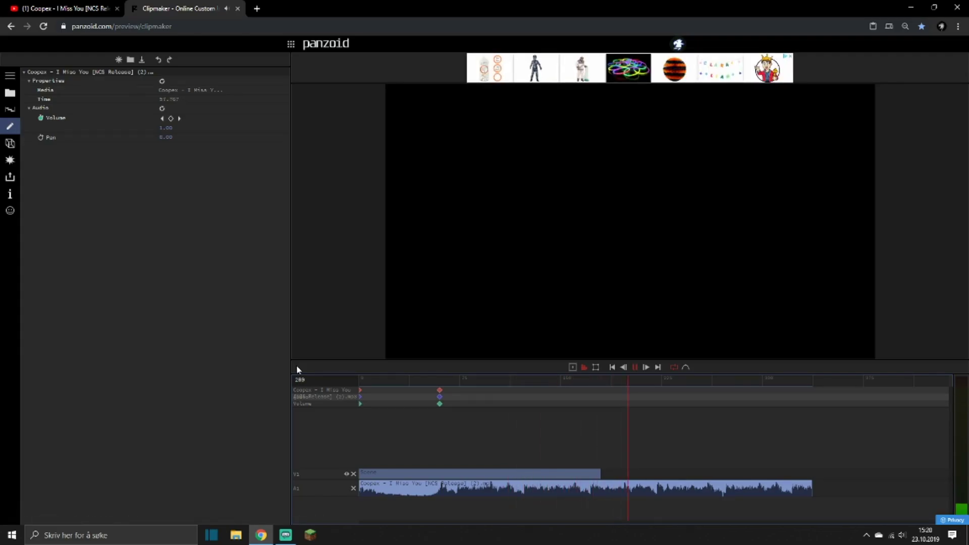
key(space)
click(171, 118)
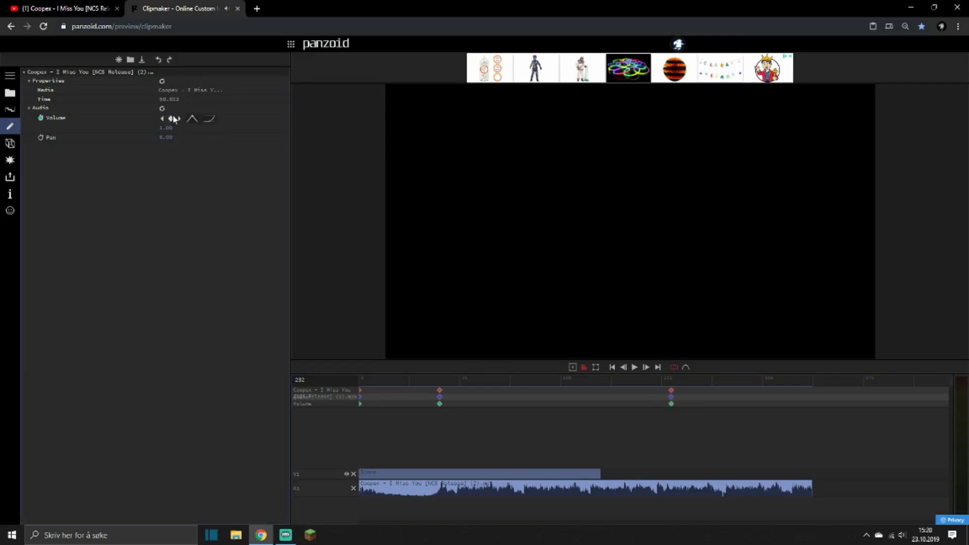
click(811, 379)
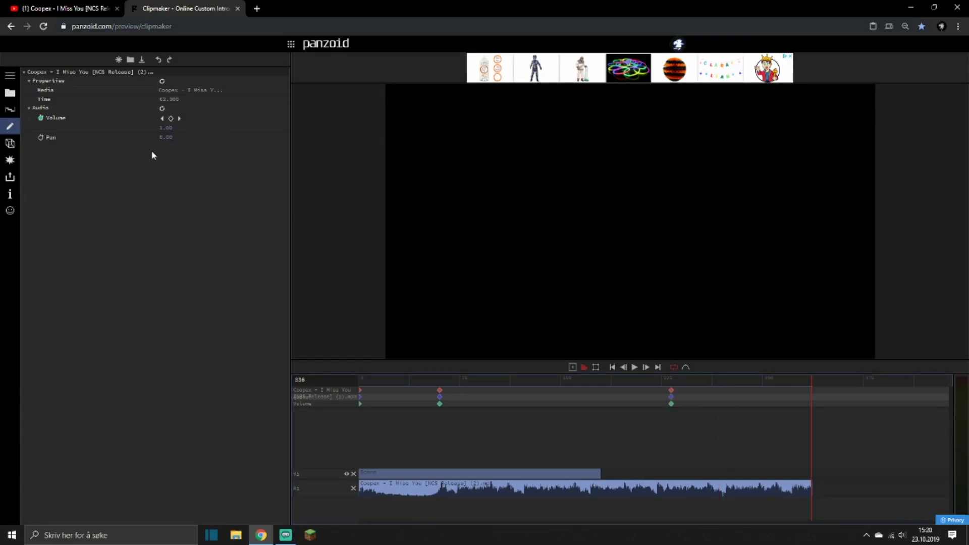
click(159, 128)
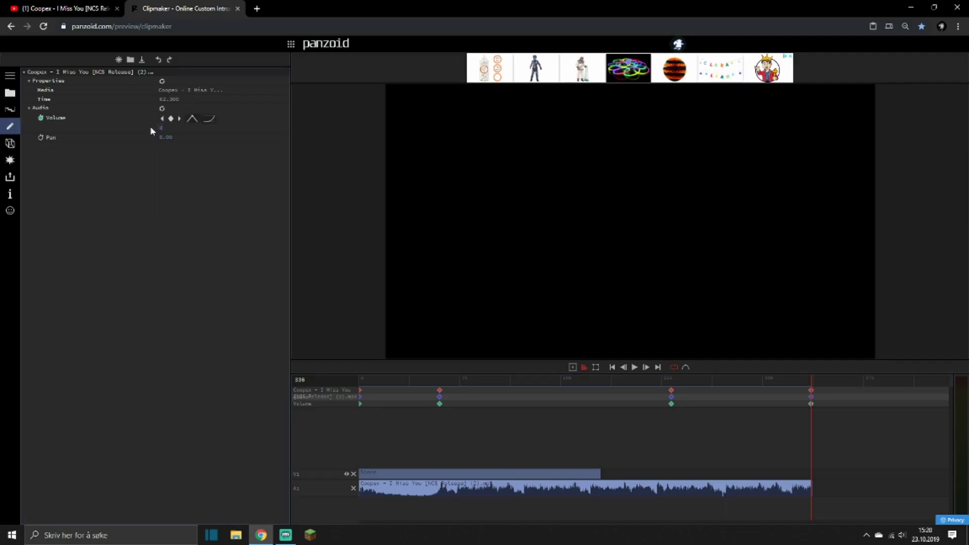
Change the easing of the volume keyframe at frame 336 to quartic out and play the fade-out.
click(209, 118)
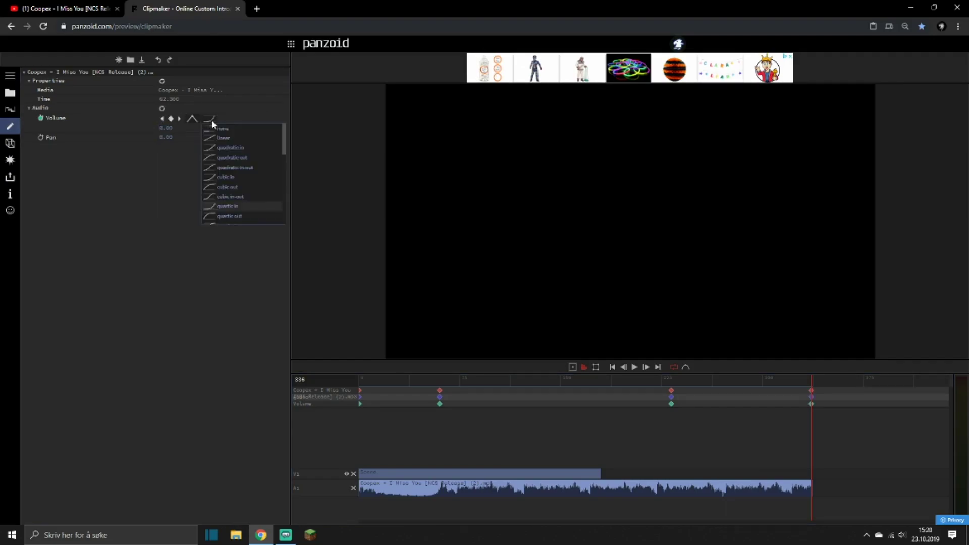
click(238, 220)
click(650, 382)
key(space)
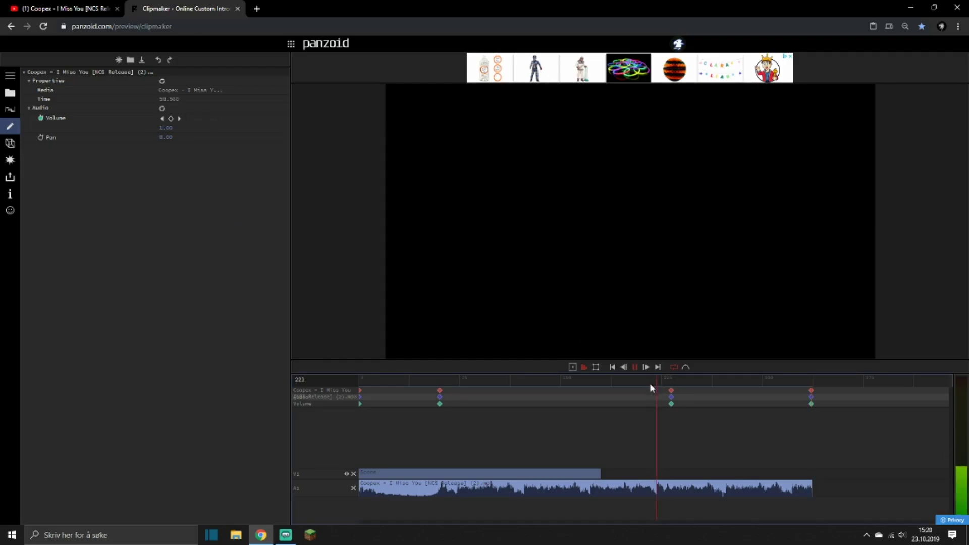
Change the easing of the final volume keyframe to exponential out and play the end of the audio.
click(929, 386)
click(209, 118)
scroll(217, 191, down, 4)
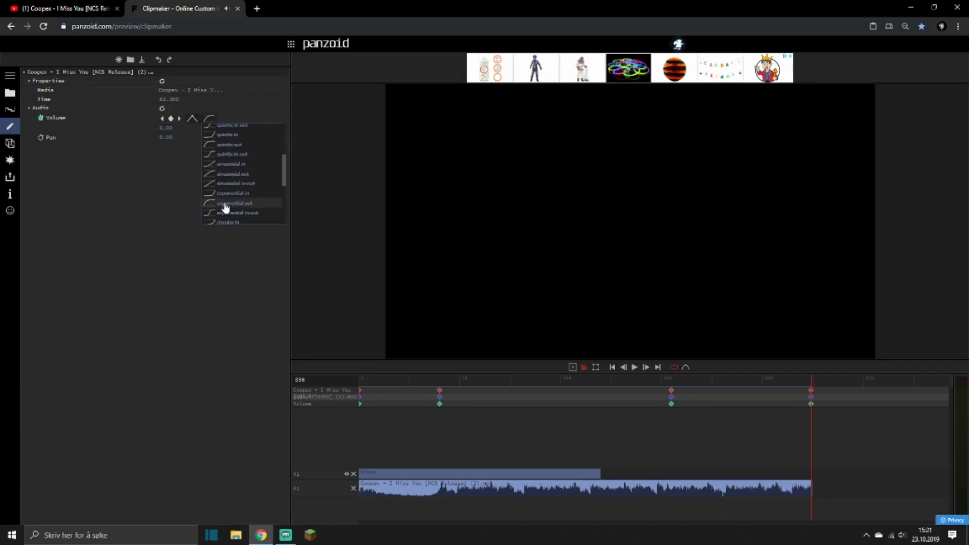
scroll(225, 208, down, 5)
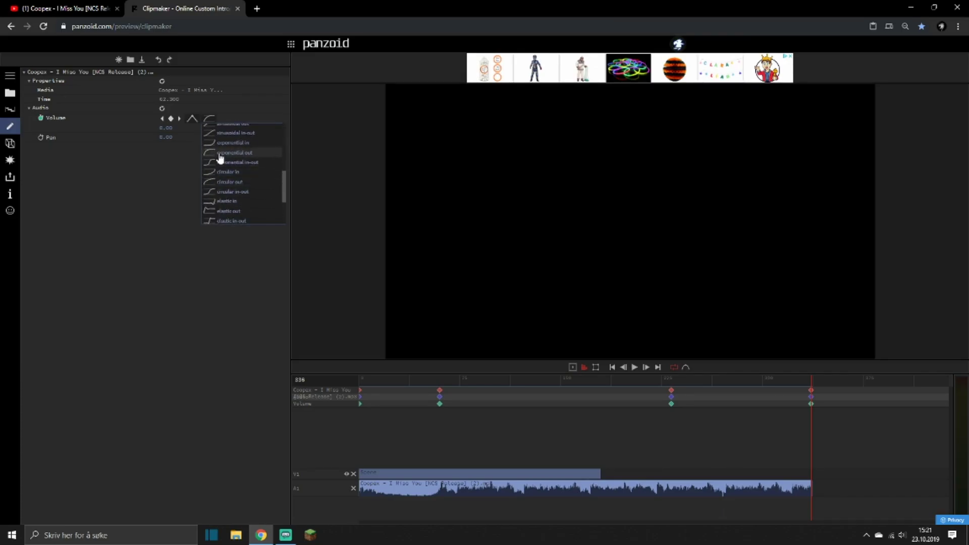
click(262, 153)
click(638, 380)
key(space)
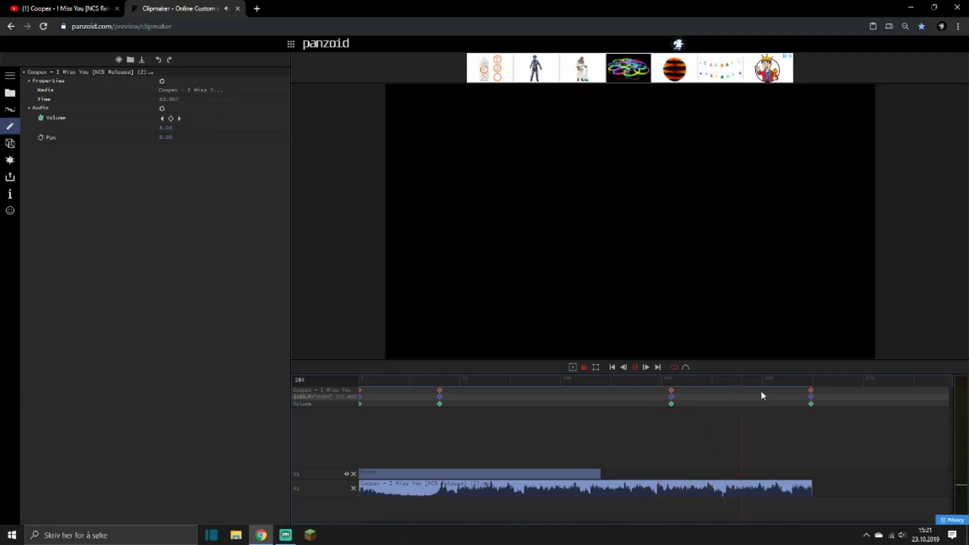
Play the beginning of the audio from frame 0 to check the fade-in.
drag(757, 382, 346, 377)
key(space)
key(space)
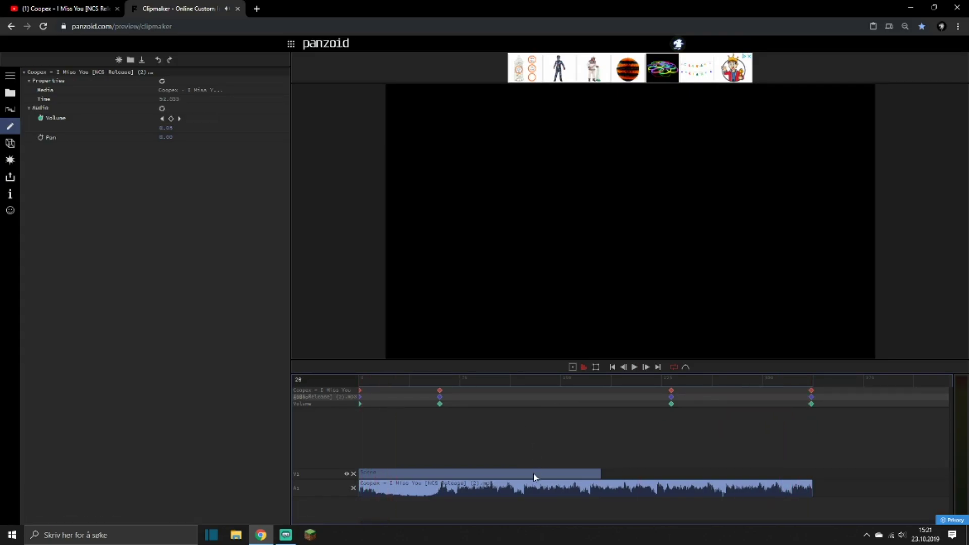
Replace the scene clip on track V1 with a Composite clip stretched to the end of the audio.
click(534, 476)
key(Delete)
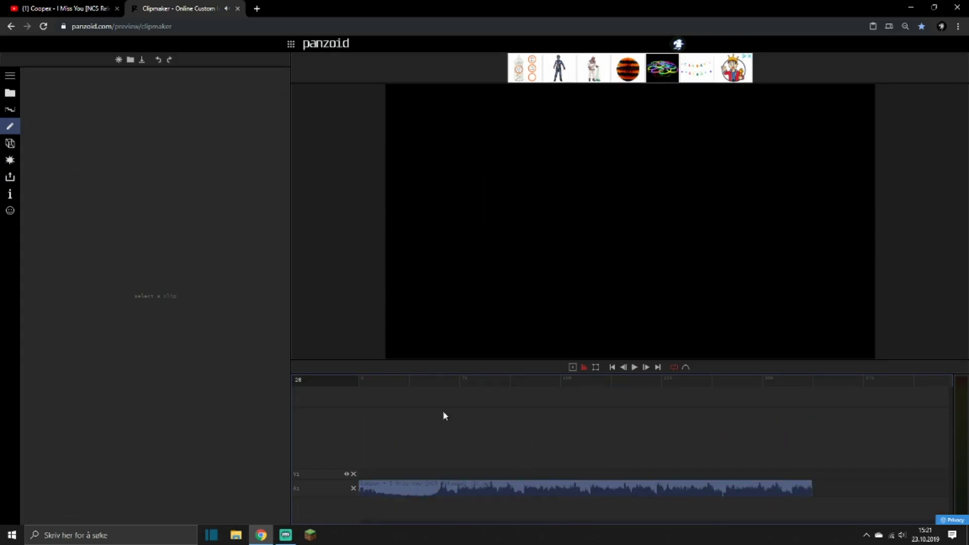
click(10, 92)
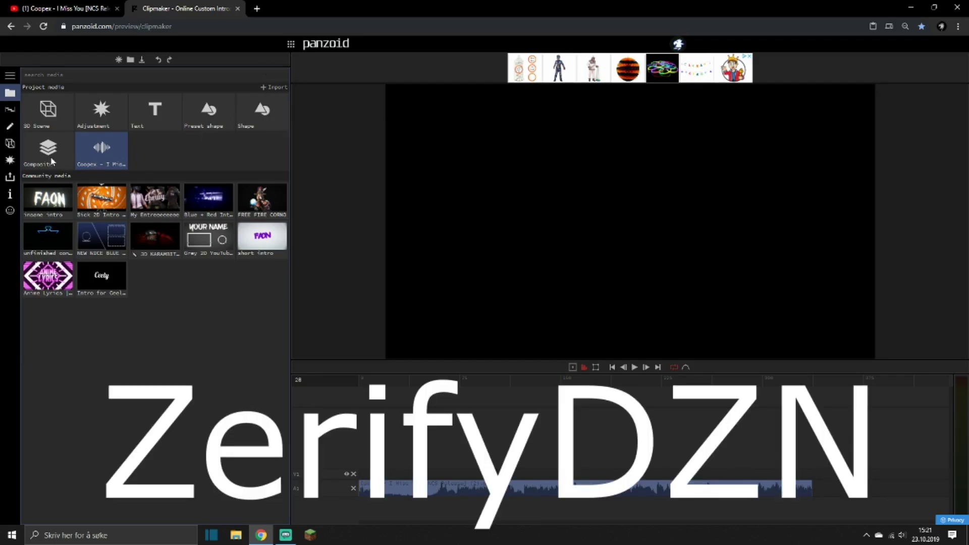
drag(50, 152, 355, 486)
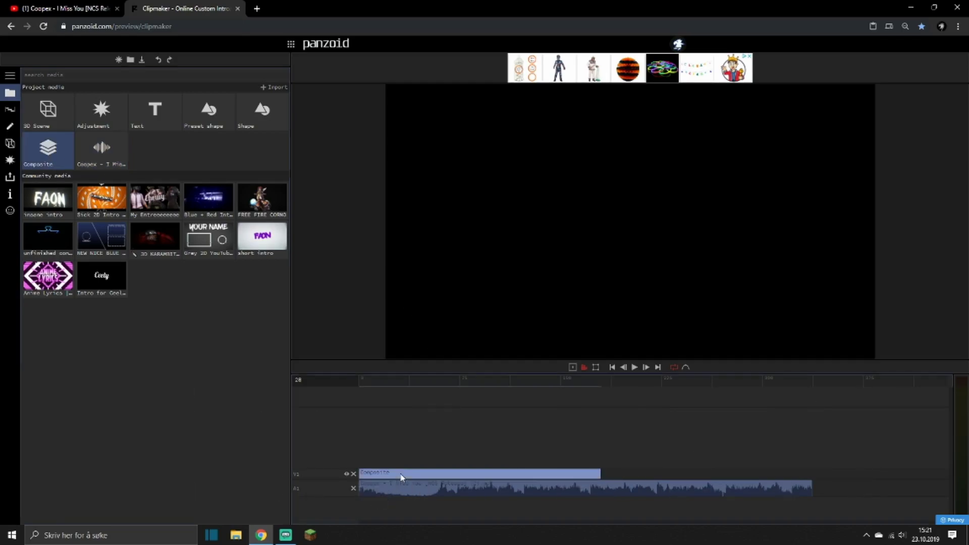
drag(600, 473, 814, 490)
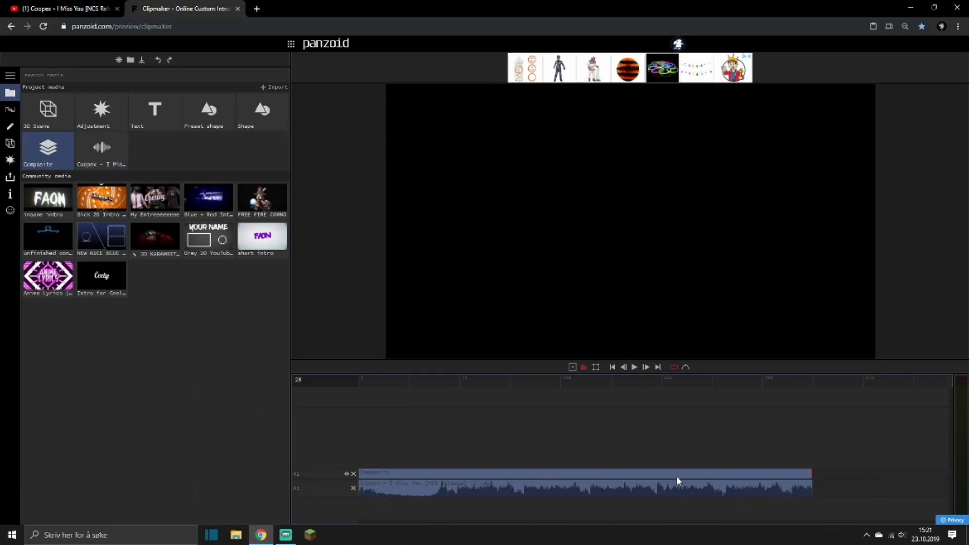
Place another Composite clip at the start of the video track and extend it to match the audio's length.
click(10, 144)
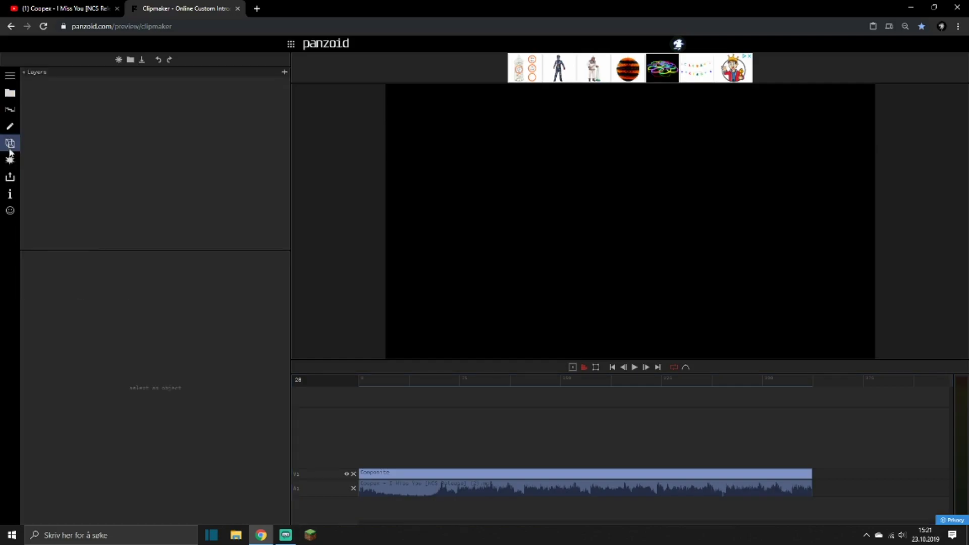
click(284, 73)
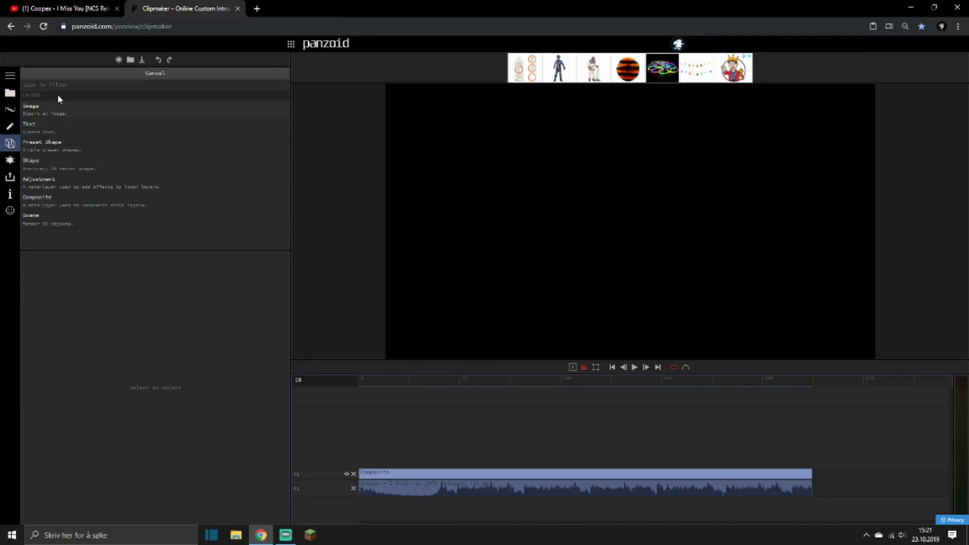
click(10, 93)
drag(46, 156, 532, 477)
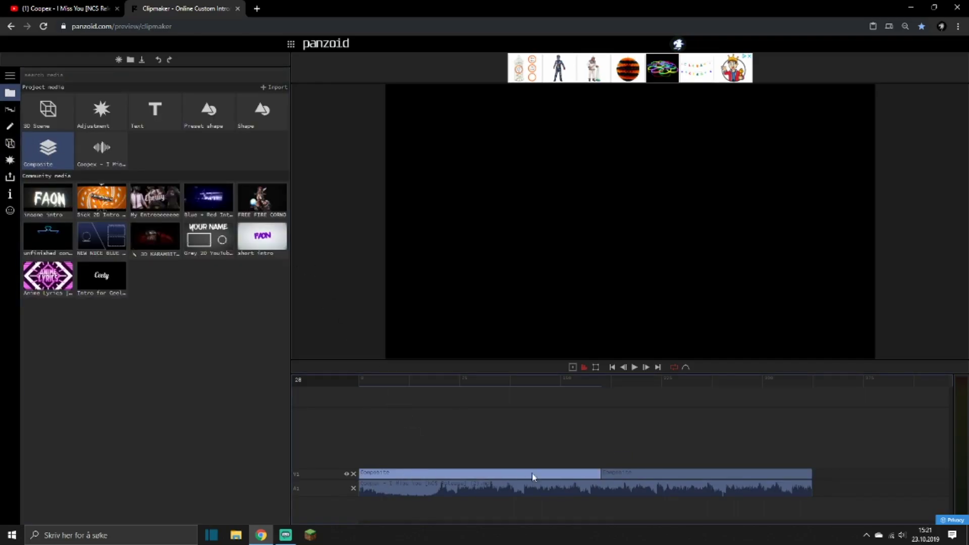
click(599, 475)
drag(806, 480, 809, 480)
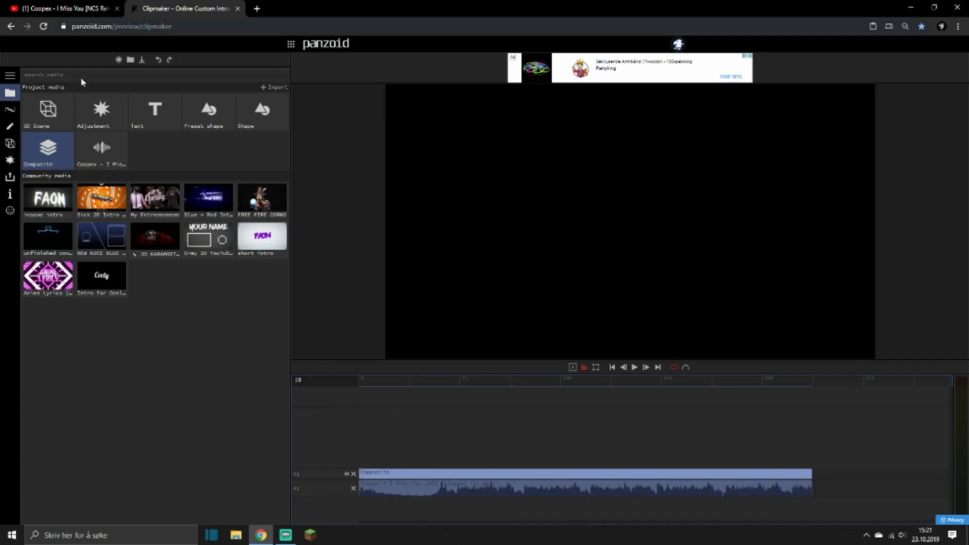
Add a Scene layer to the composite and give it a Perspective camera (3d).
click(9, 143)
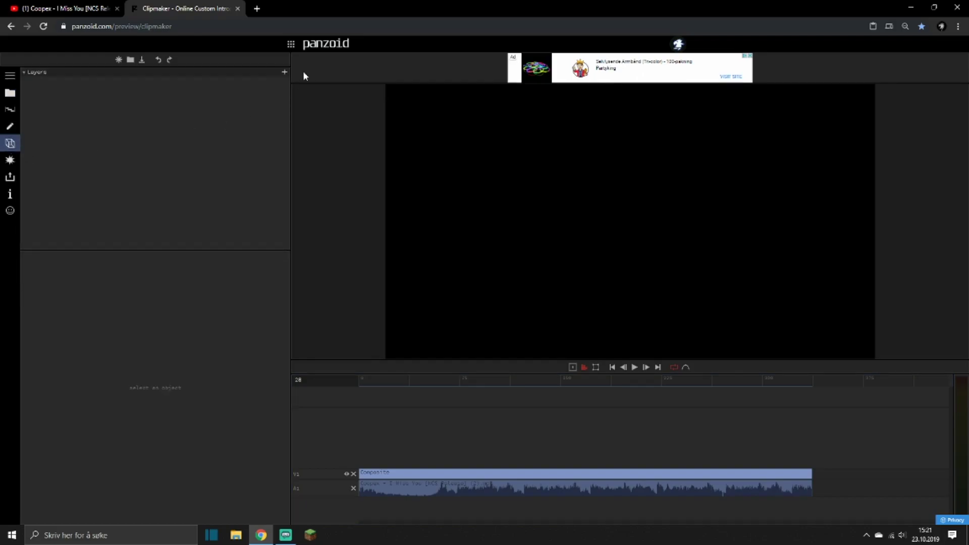
click(285, 74)
click(83, 217)
click(285, 81)
click(58, 186)
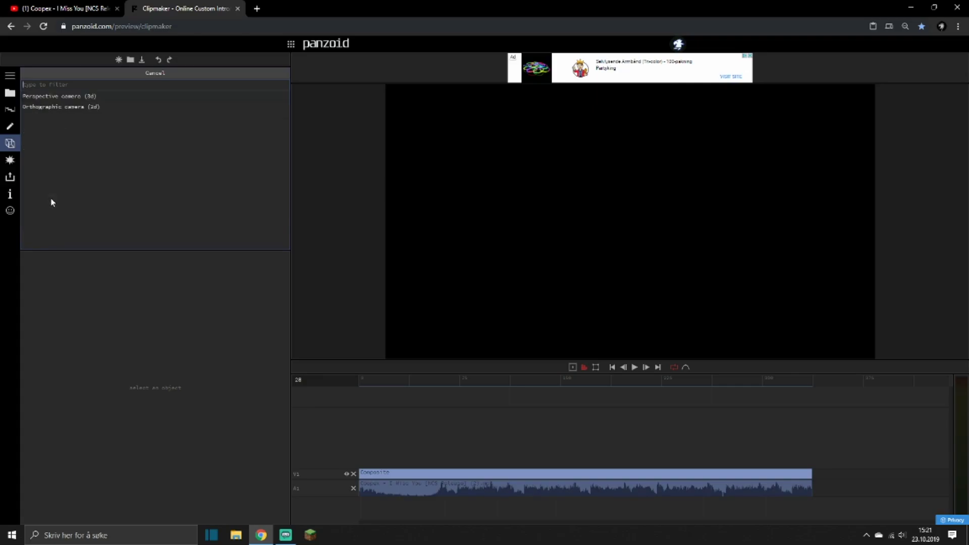
click(85, 95)
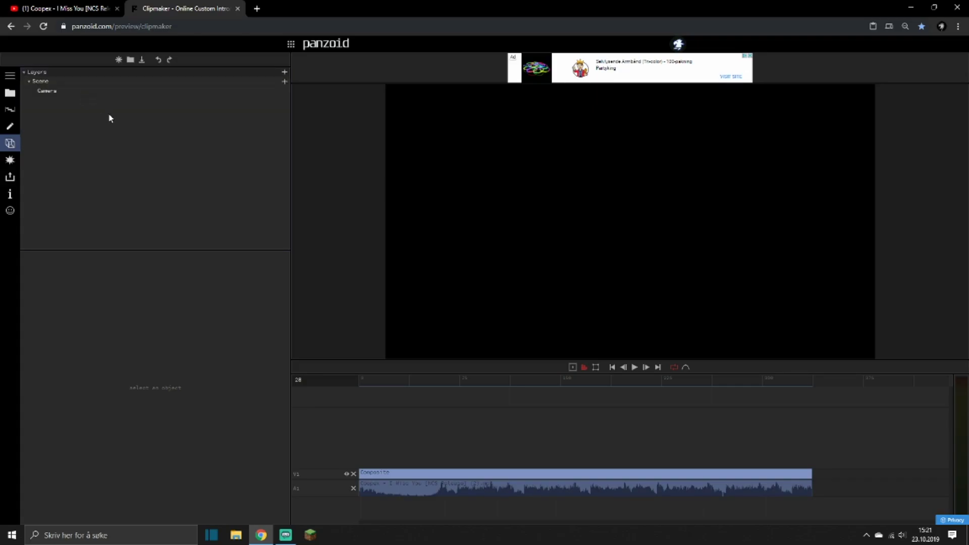
Add a Text object to the scene and change its text to "TUTORIAL".
click(285, 82)
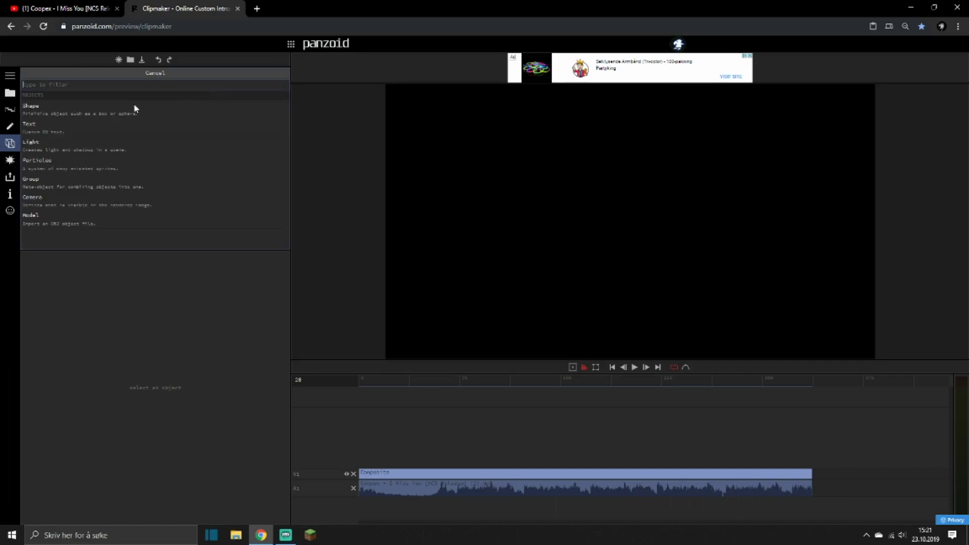
click(44, 123)
click(52, 100)
drag(177, 274, 41, 268)
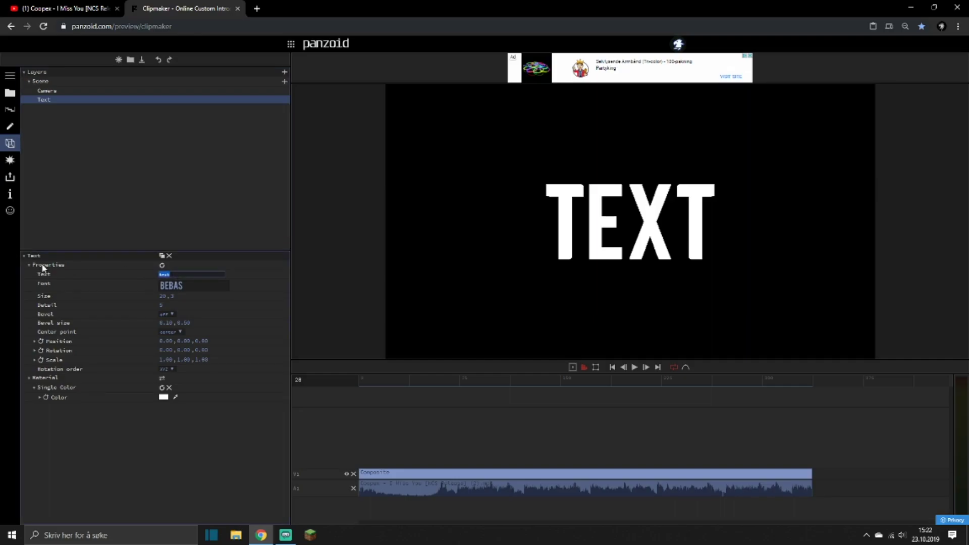
key(BackSpace)
text(TUTORIAL)
key(Return)
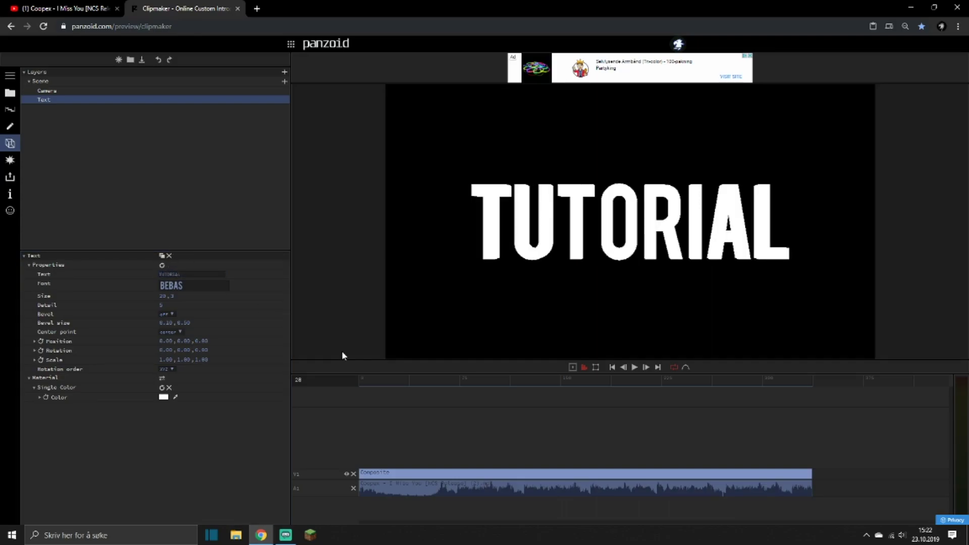
Set the text's font to custom and load the American Captain font file from the fonts folder.
click(193, 286)
scroll(231, 338, down, 5)
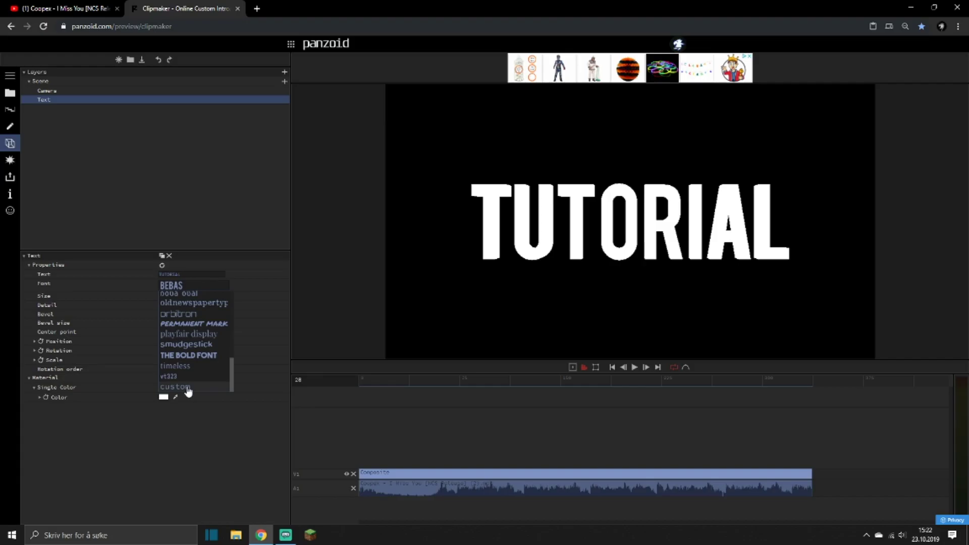
click(186, 388)
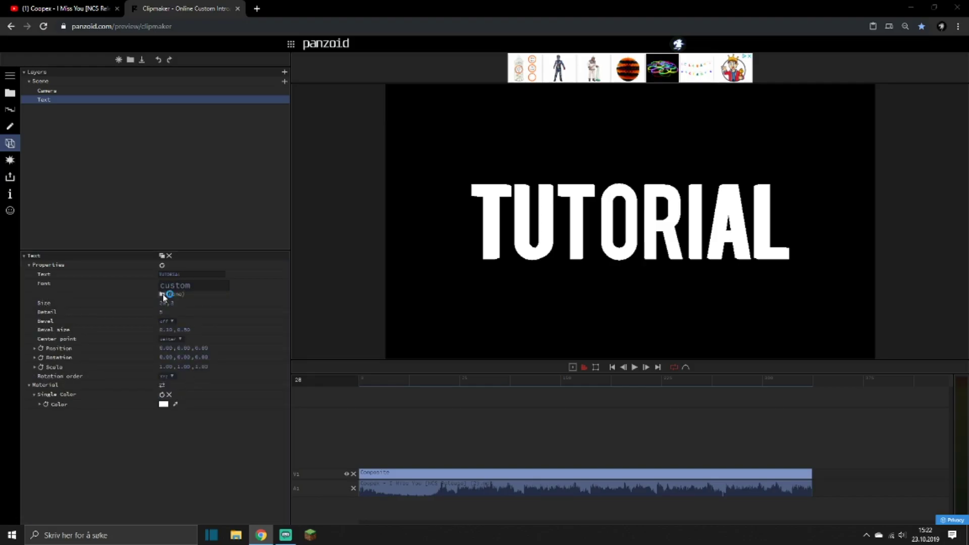
click(162, 294)
scroll(45, 126, up, 3)
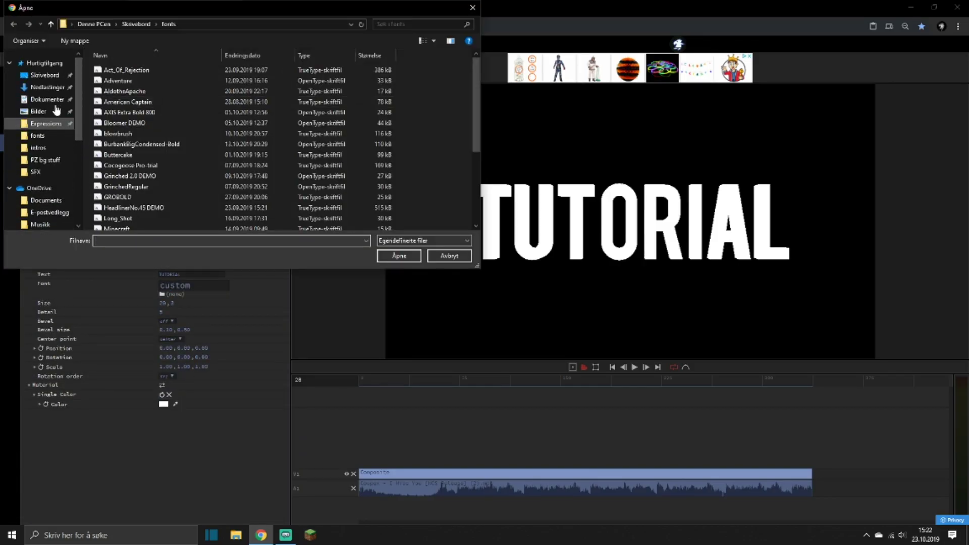
double_click(133, 102)
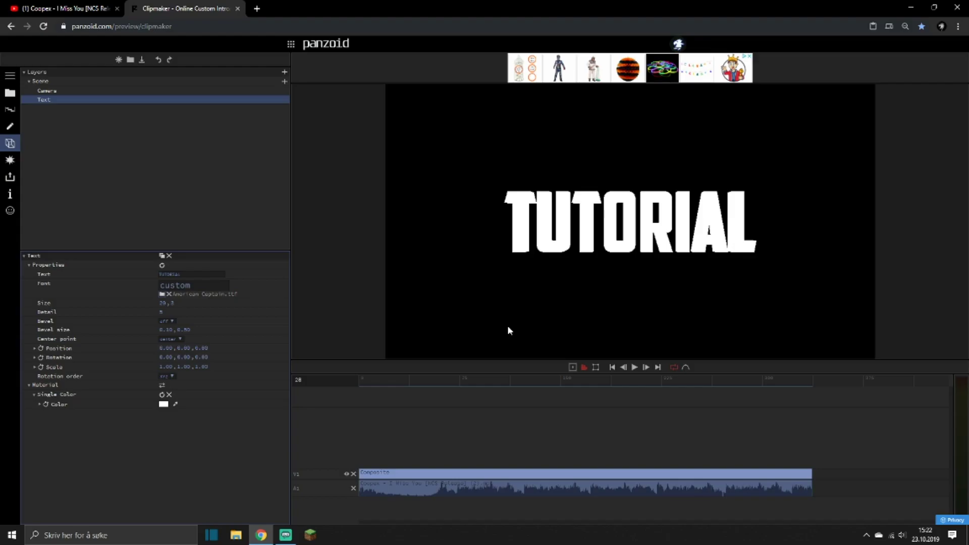
Open DaFont in a new browser tab, look through the recently added fonts, and return to Clipmaker.
click(256, 8)
text(daF)
key(Return)
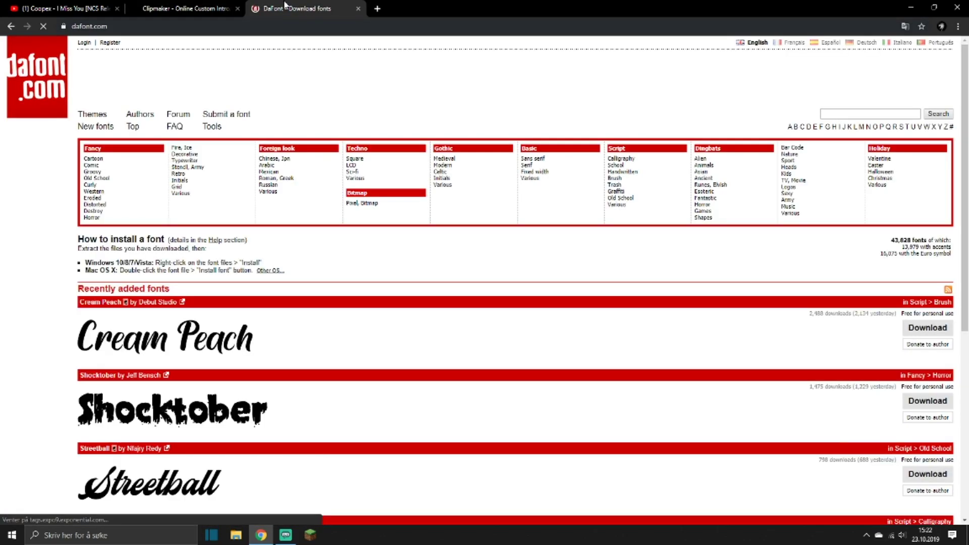
scroll(303, 374, down, 5)
scroll(293, 388, up, 5)
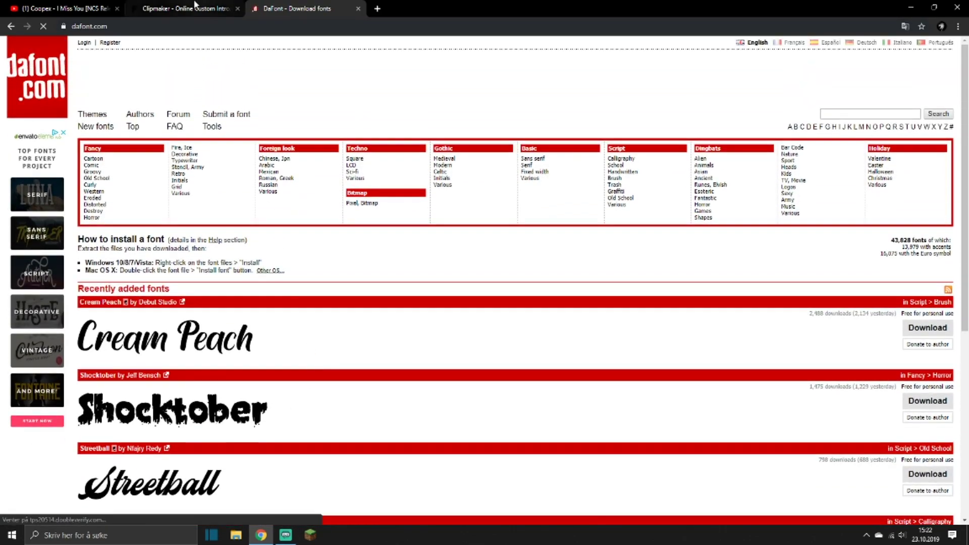
click(196, 6)
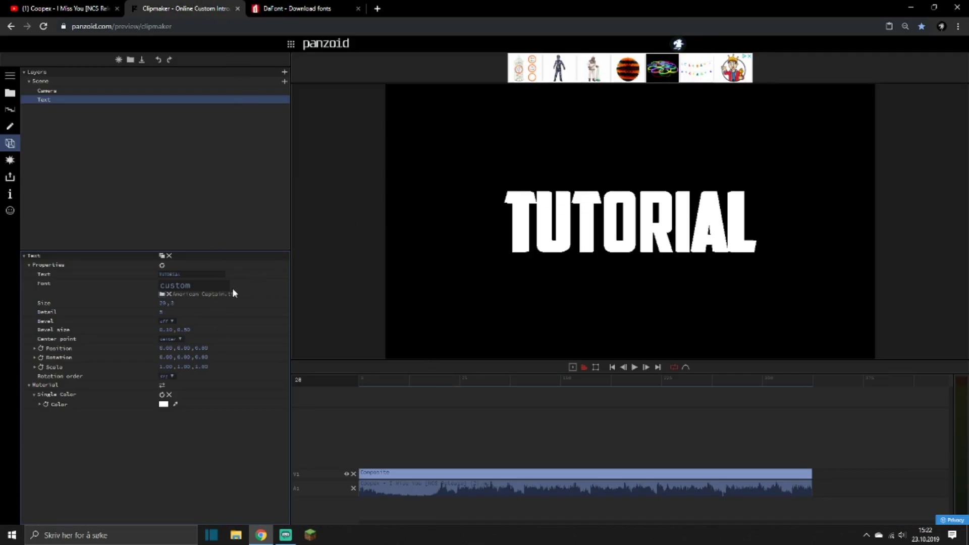
Add a Group object to the scene and move the text into it.
click(282, 83)
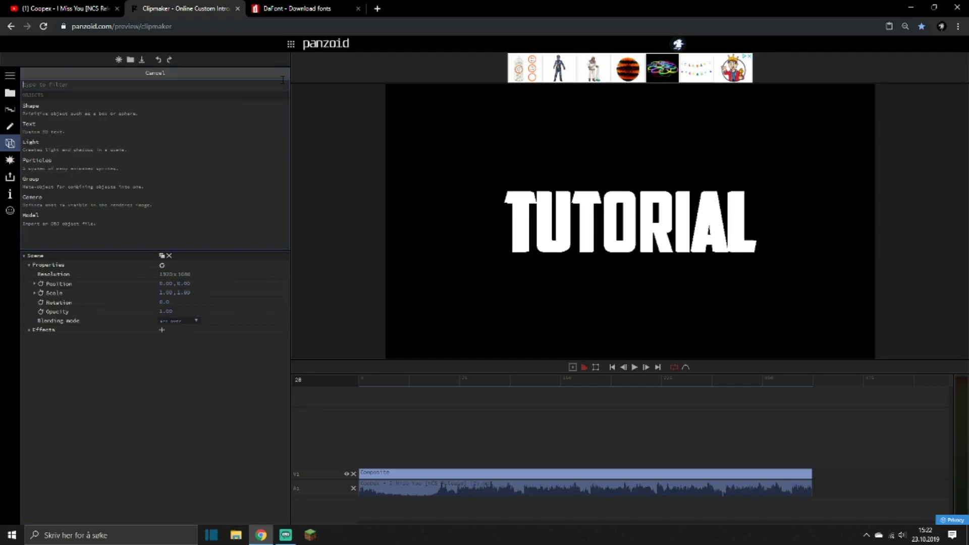
click(40, 184)
drag(50, 107, 49, 108)
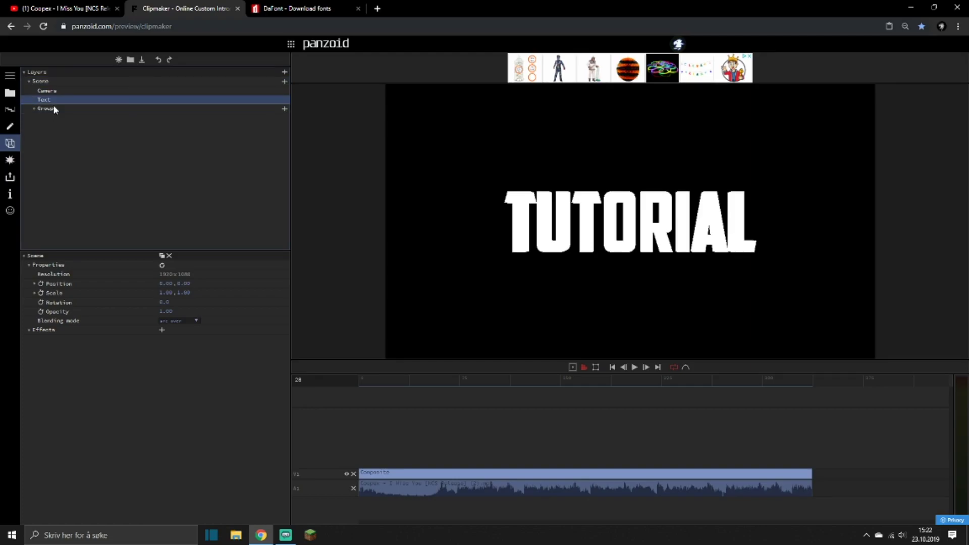
click(52, 102)
click(53, 108)
Tilt the group by setting its X rotation to -15, and reduce the tilt to a smaller negative angle.
click(53, 102)
click(166, 301)
text(-15,0.00,0.00)
key(Return)
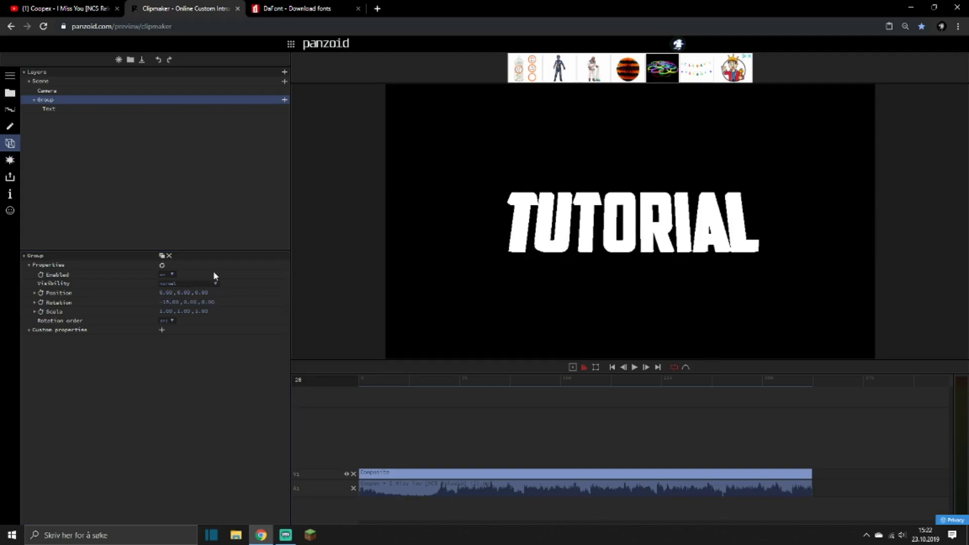
drag(163, 301, 180, 290)
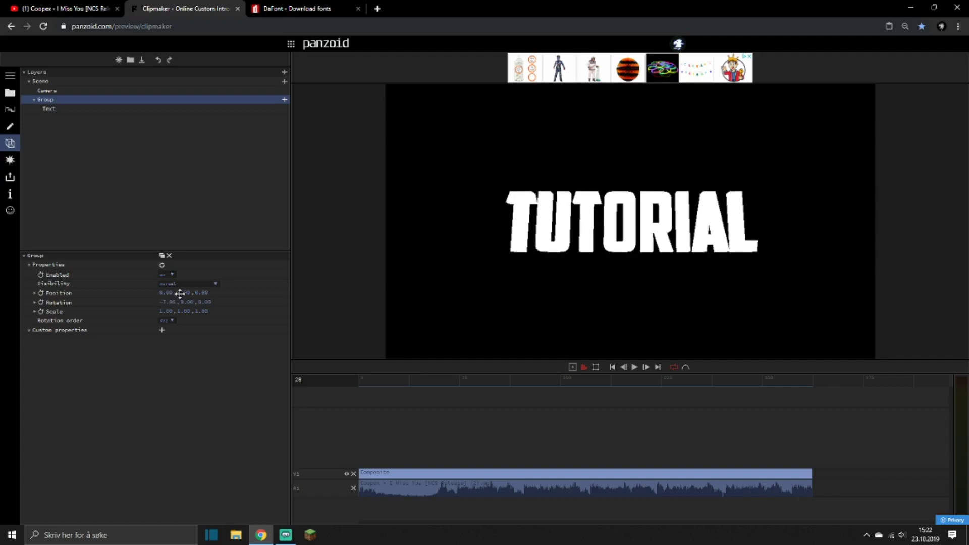
Set the depth of the TUTORIAL text, its second size value, to 10.
click(62, 109)
double_click(172, 303)
click(74, 303)
click(55, 164)
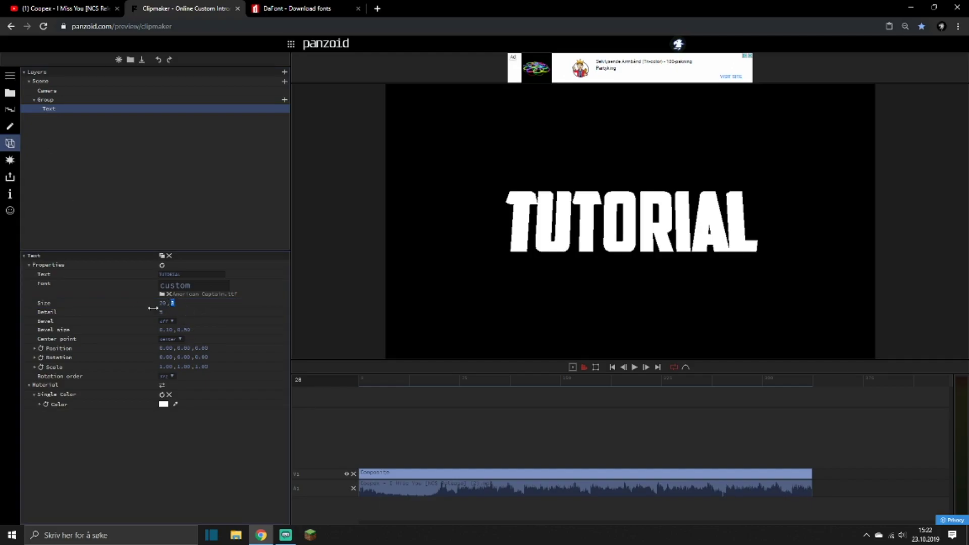
text(10)
Duplicate the TUTORIAL text within the group, and turn on the bevel of one copy with a second bevel size value of 1.
click(161, 257)
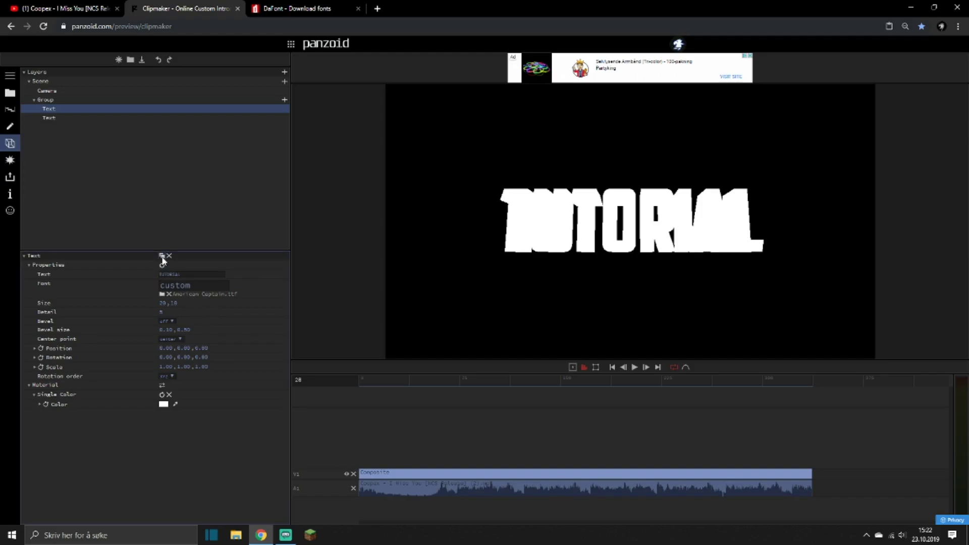
click(170, 321)
click(169, 332)
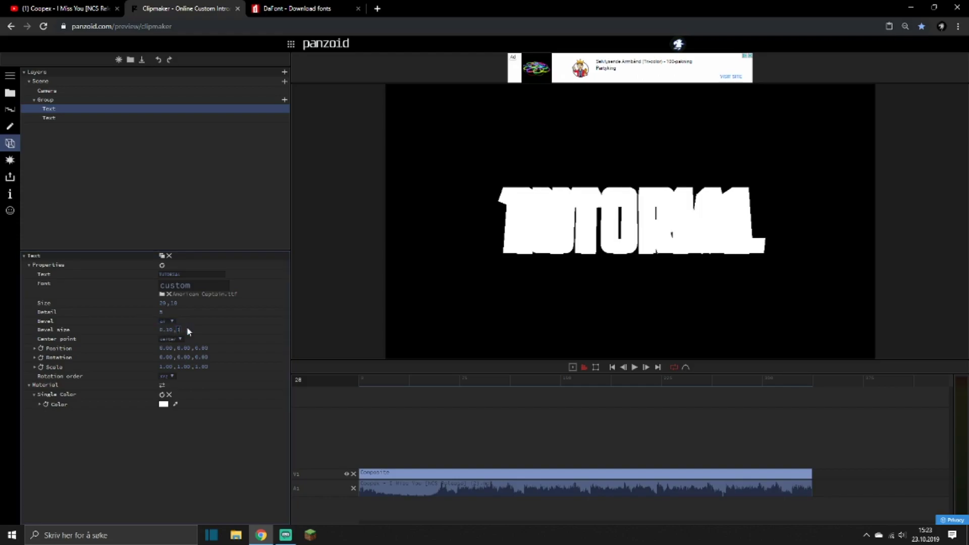
Move the beveled TUTORIAL text back by giving it a small negative Z position.
double_click(202, 347)
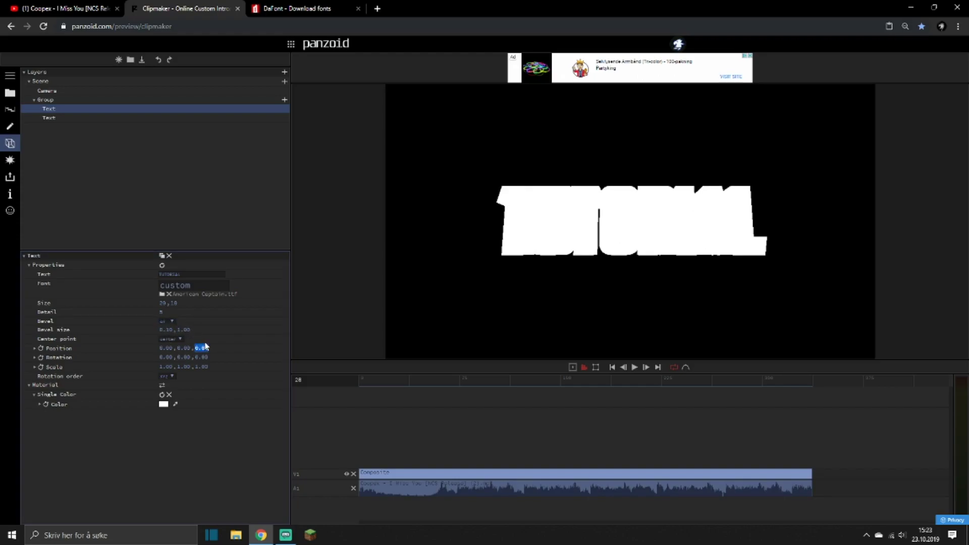
text(-)
key(Return)
Set the color of the unbeveled TUTORIAL text to pure red and collapse the scene in the layer list.
click(52, 118)
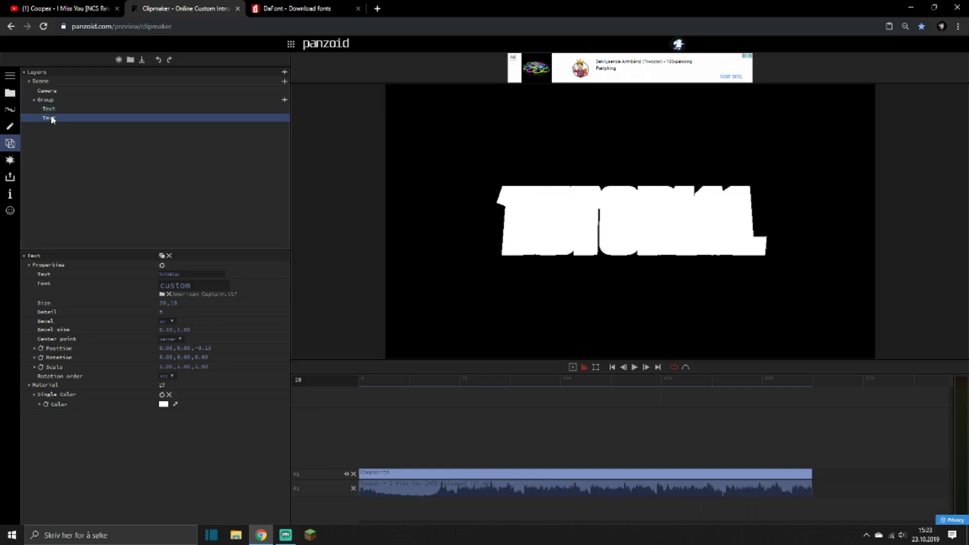
click(161, 405)
drag(194, 422, 298, 339)
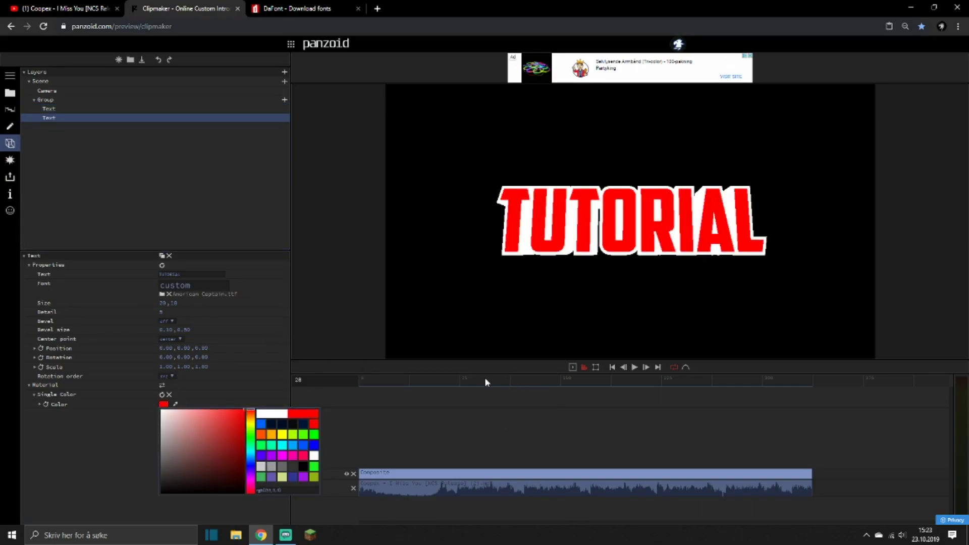
click(467, 384)
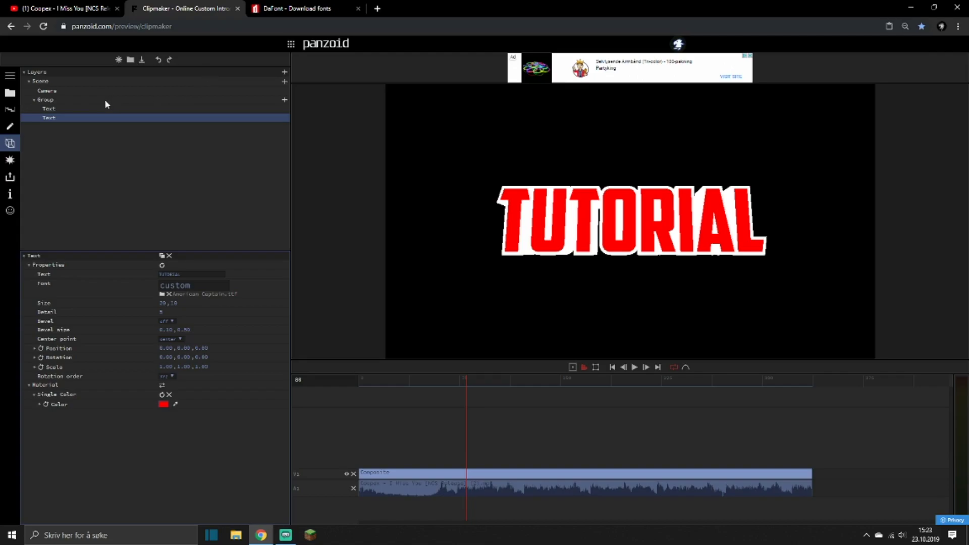
click(29, 81)
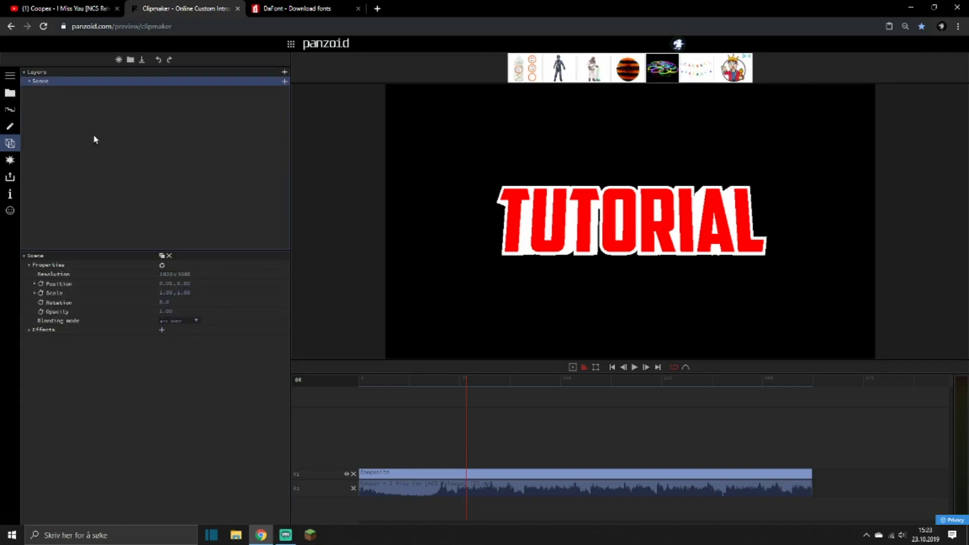
click(162, 329)
click(29, 82)
click(29, 81)
click(28, 81)
click(29, 82)
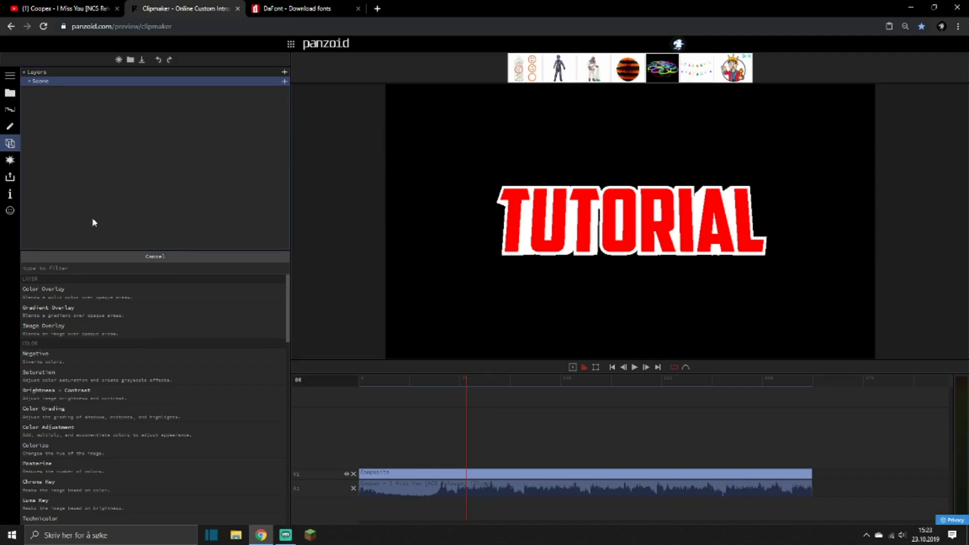
click(107, 256)
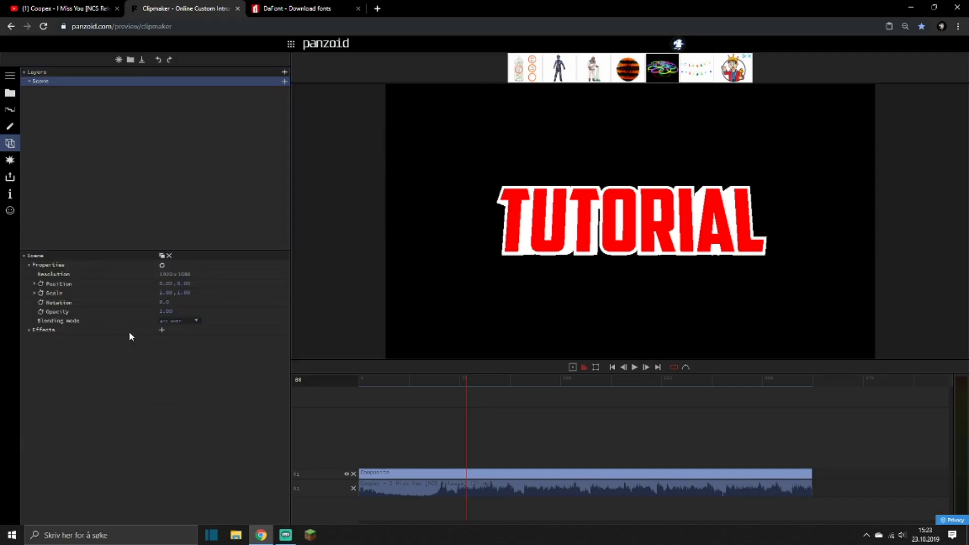
Add a Chroma Key effect to the scene and sample the red letter face as its key color.
click(161, 330)
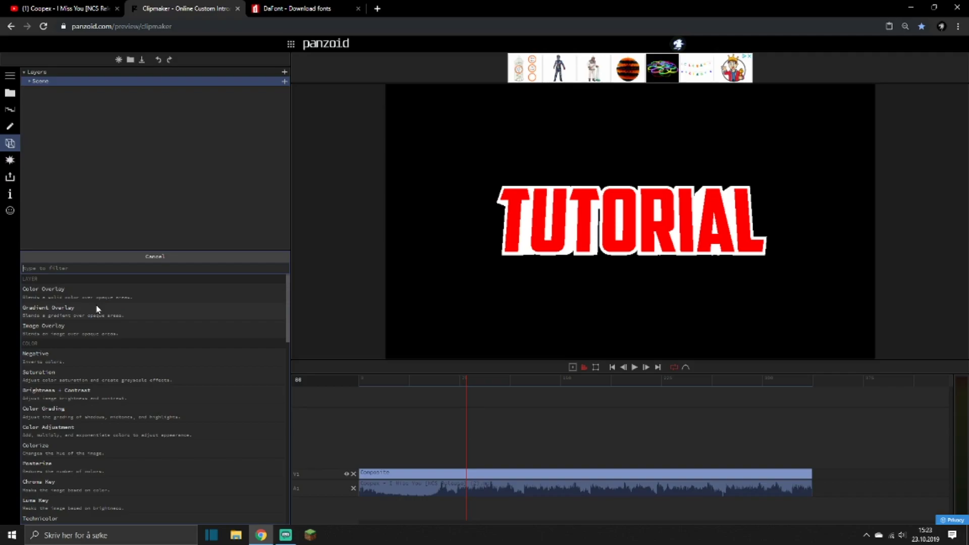
text(chr)
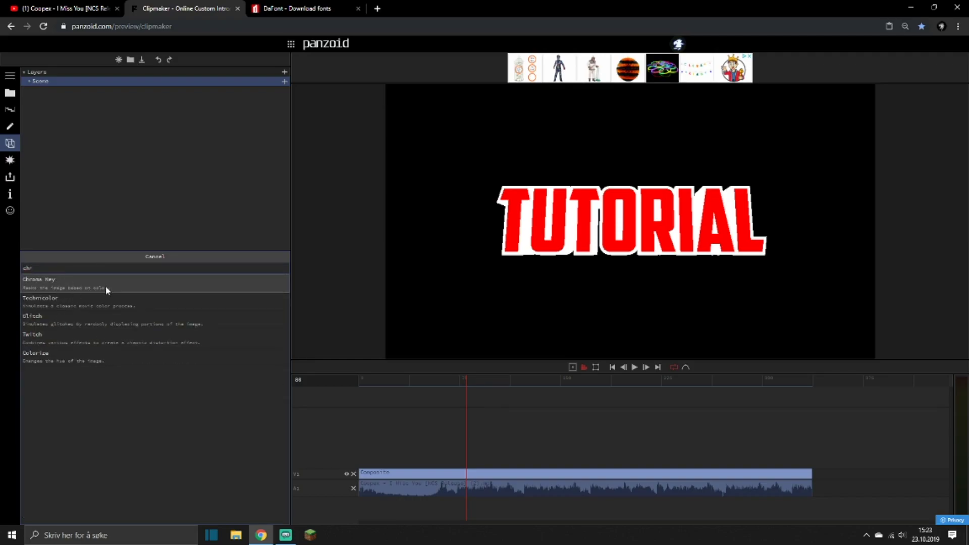
click(123, 289)
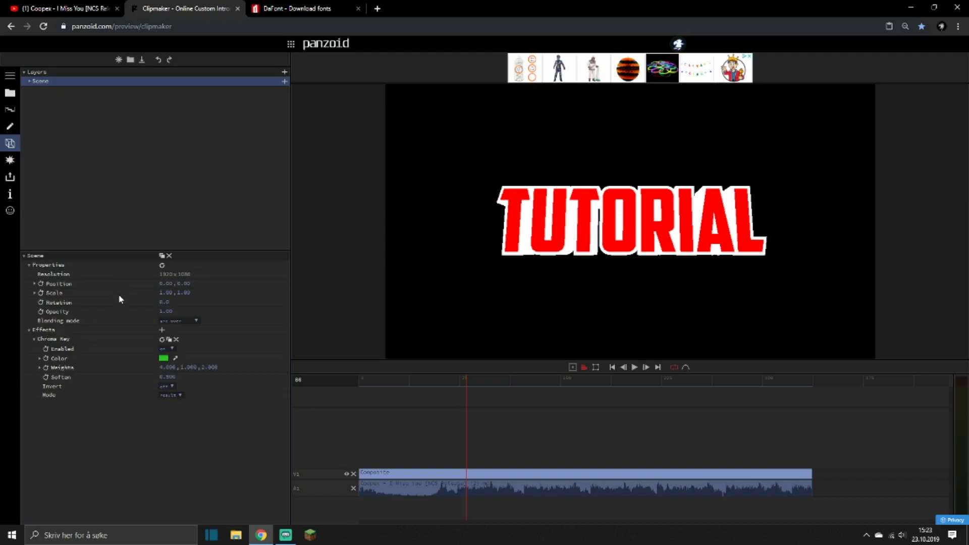
click(175, 357)
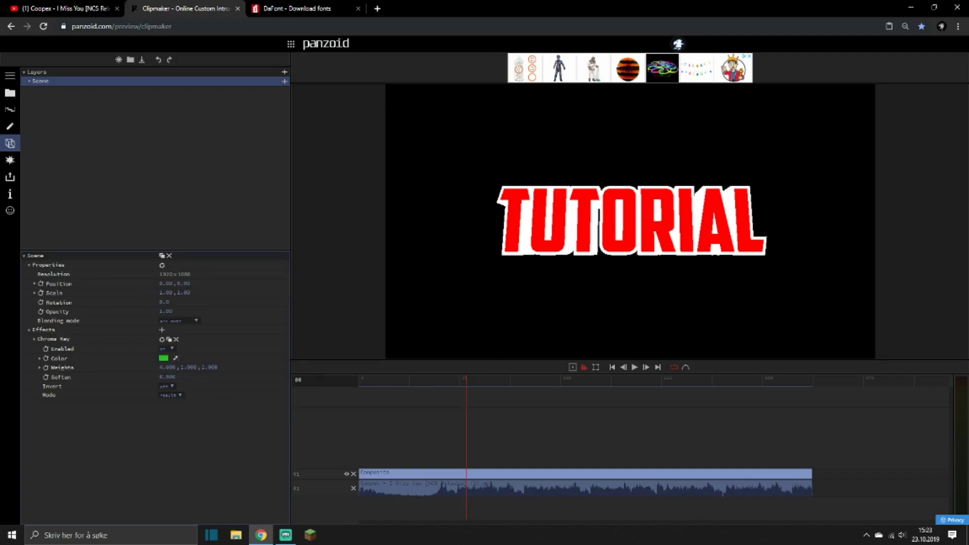
click(513, 234)
key(space)
key(space)
Duplicate the keyed scene twice and remove the Chroma Key effect from the lowest copy.
click(162, 256)
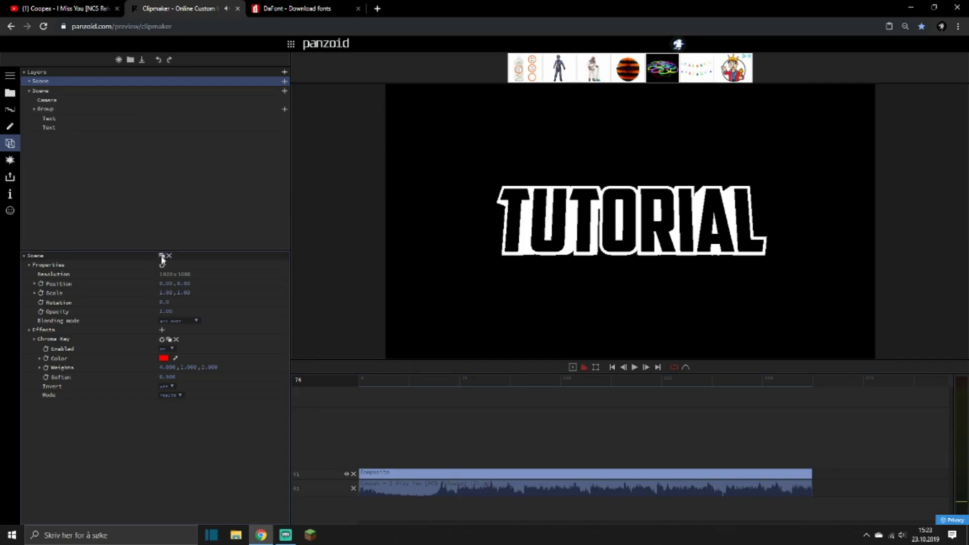
click(162, 256)
click(51, 140)
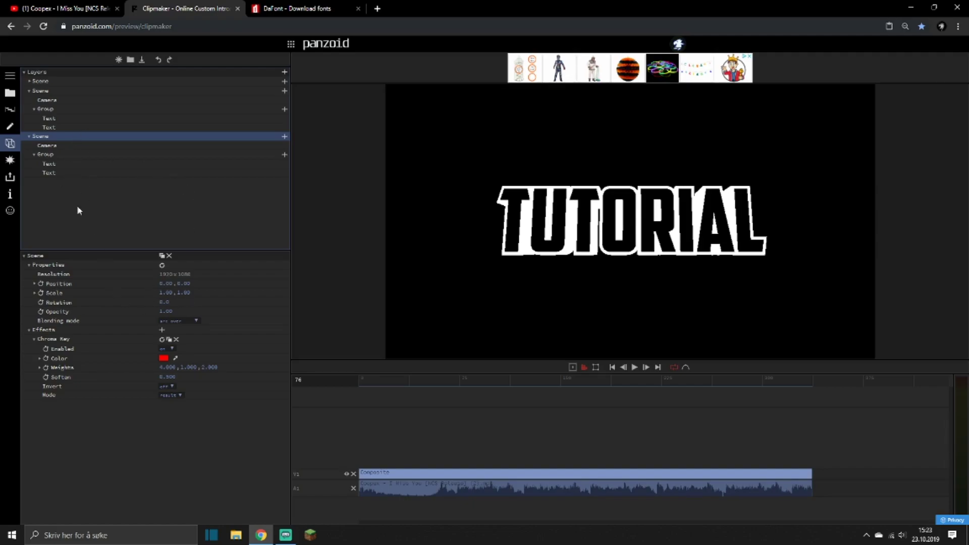
click(176, 339)
Add a Gradient Overlay effect to the lowest scene and color its first gradient stop bright blue.
click(162, 330)
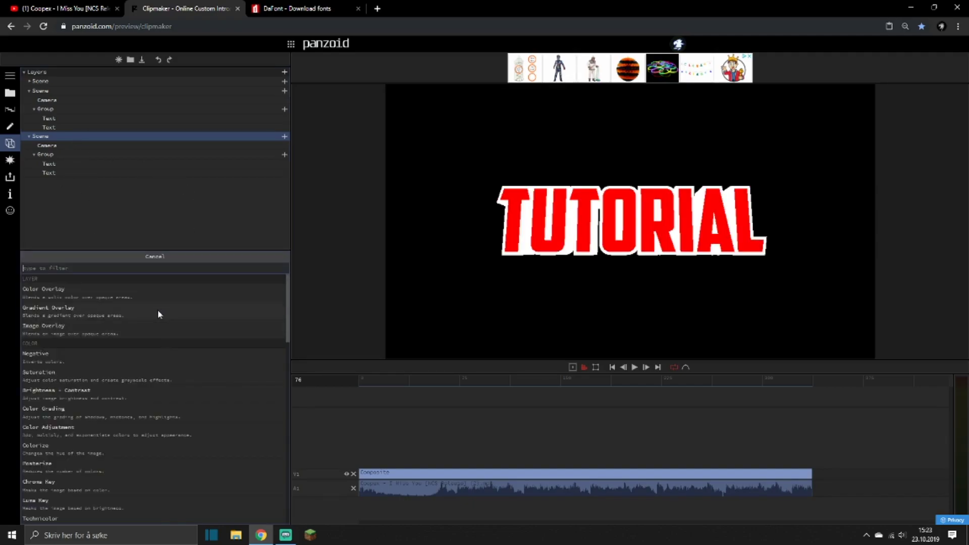
text(grad)
key(Return)
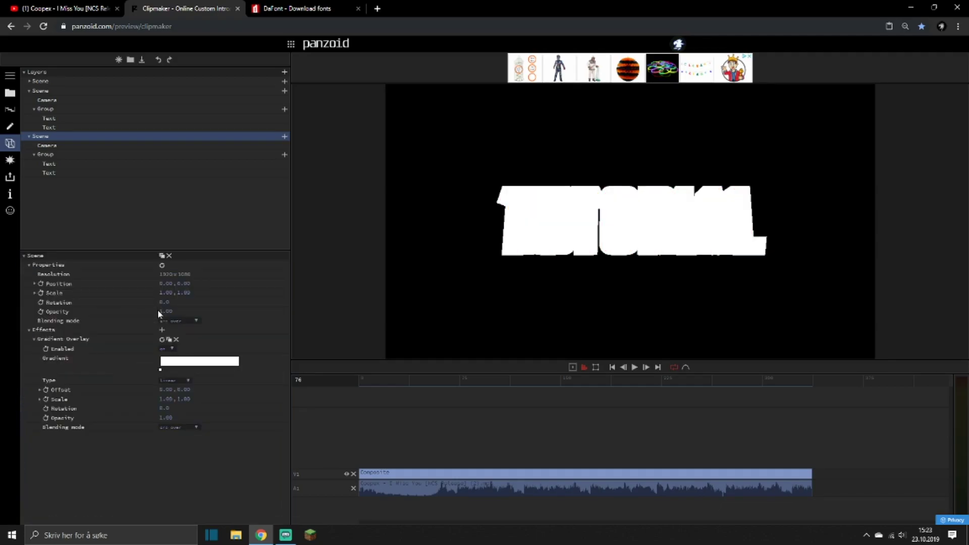
click(160, 369)
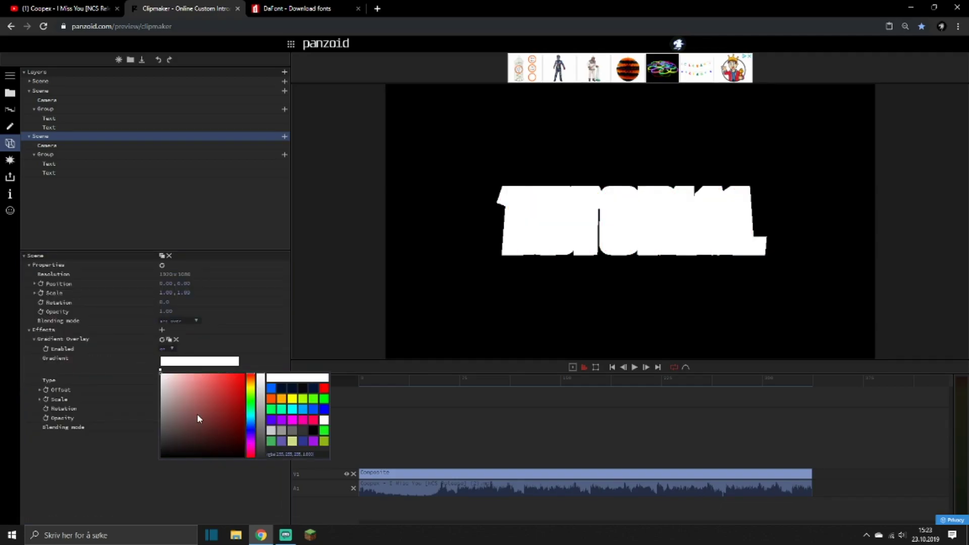
drag(196, 414, 254, 352)
click(272, 387)
click(256, 341)
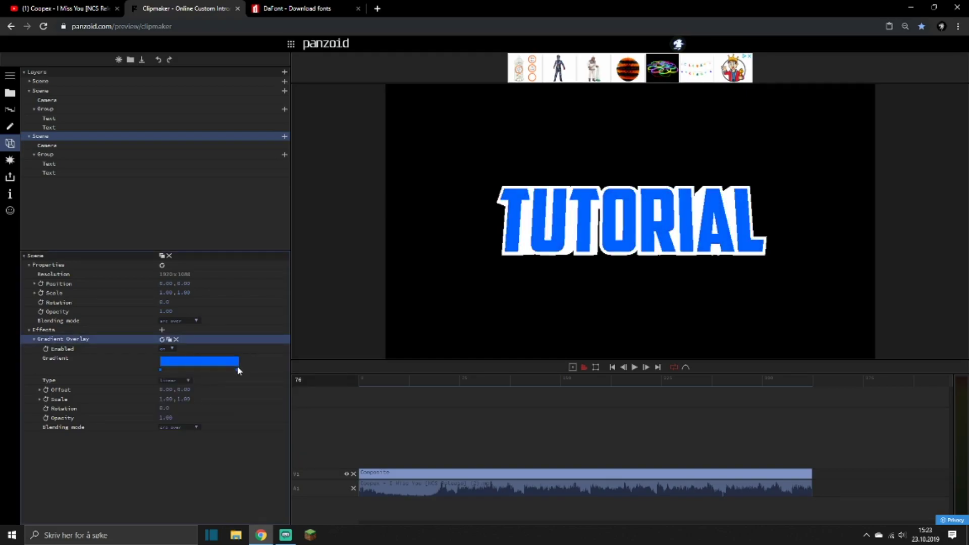
Add a second stop at the far end of the gradient and color it a lighter blue.
click(237, 371)
click(239, 374)
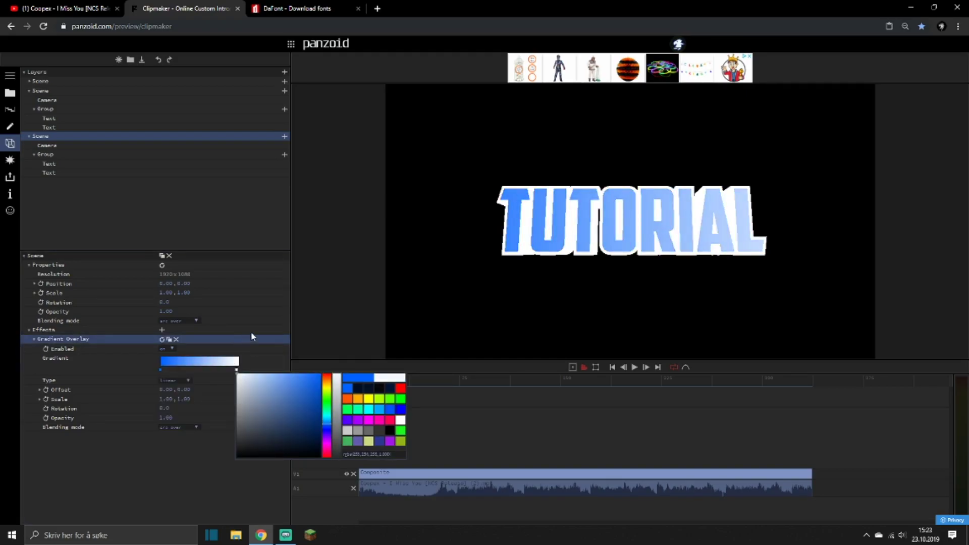
drag(245, 334, 292, 319)
click(268, 308)
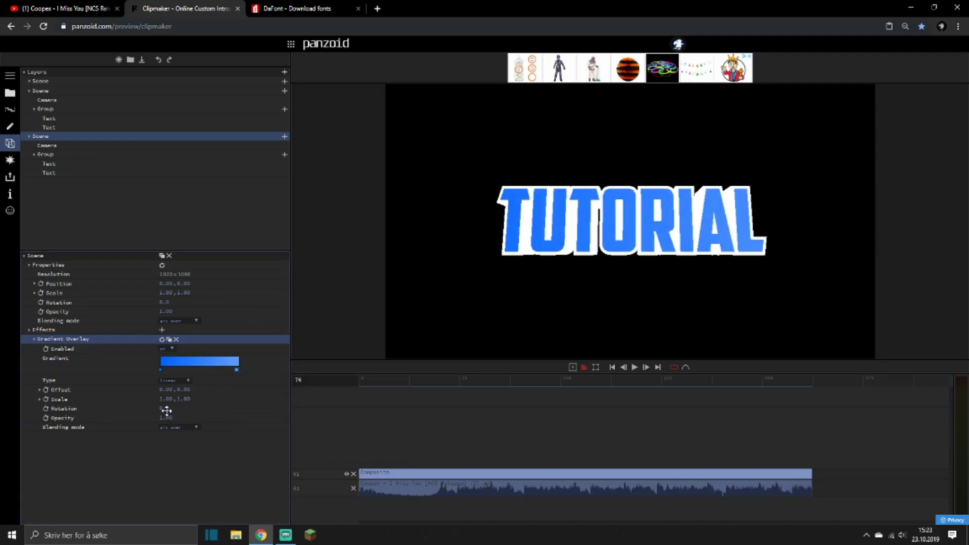
Set the gradient overlay's rotation to 90 and move its color stops close together near the middle.
click(165, 408)
text(90)
key(Return)
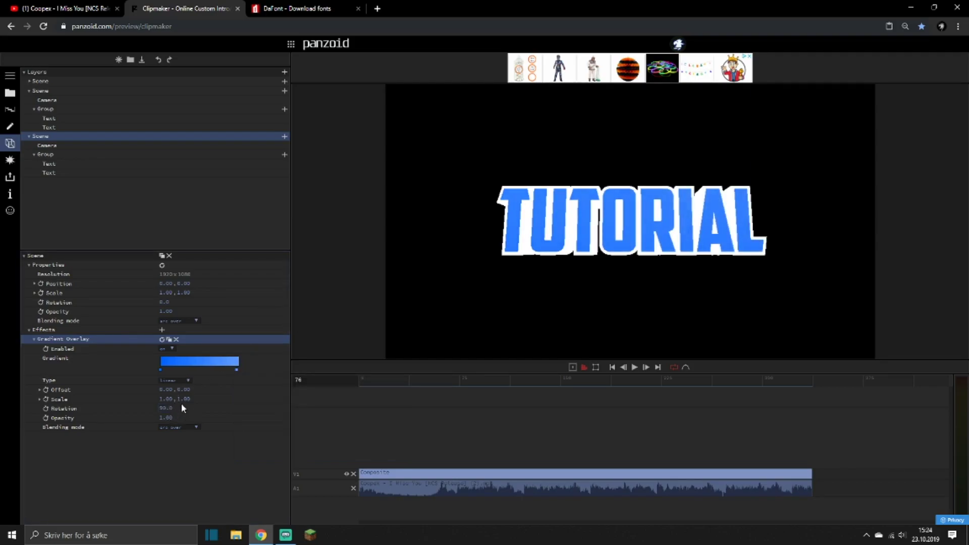
drag(163, 370, 188, 371)
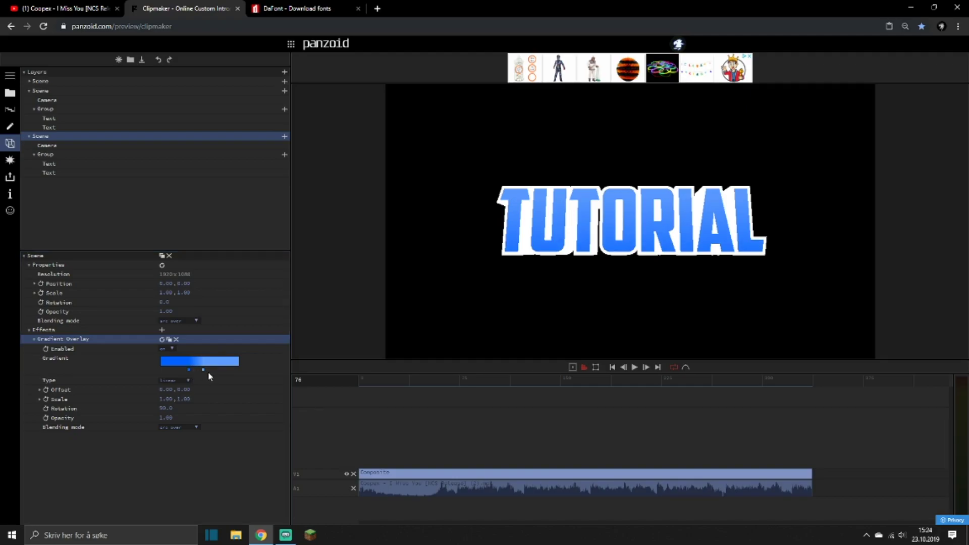
Try a darker blue on the second gradient stop, and delete that stop.
click(203, 370)
drag(248, 403, 299, 403)
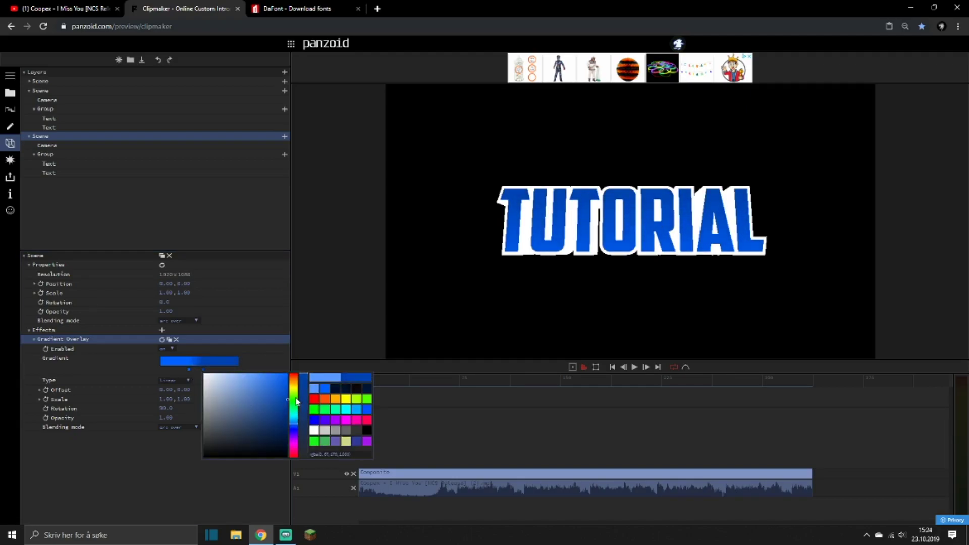
click(208, 371)
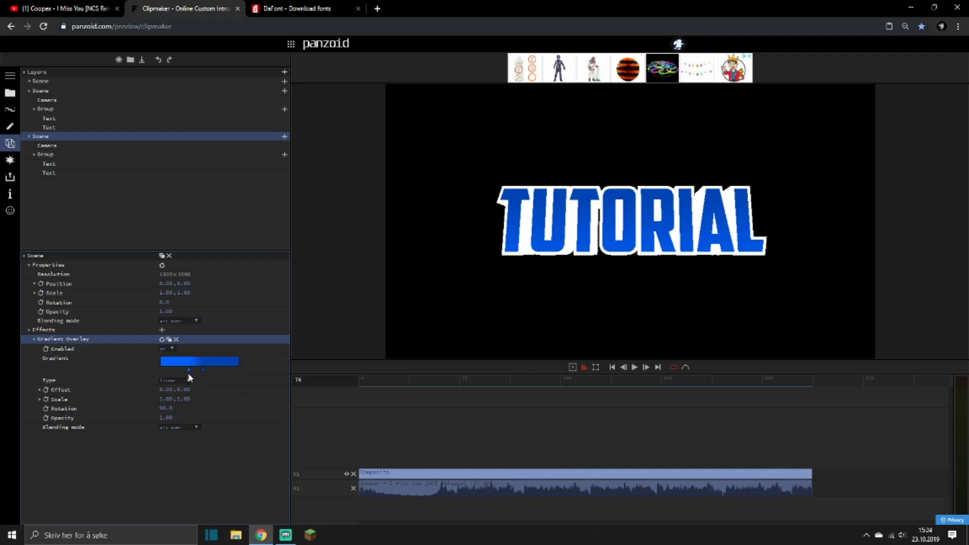
right_click(203, 370)
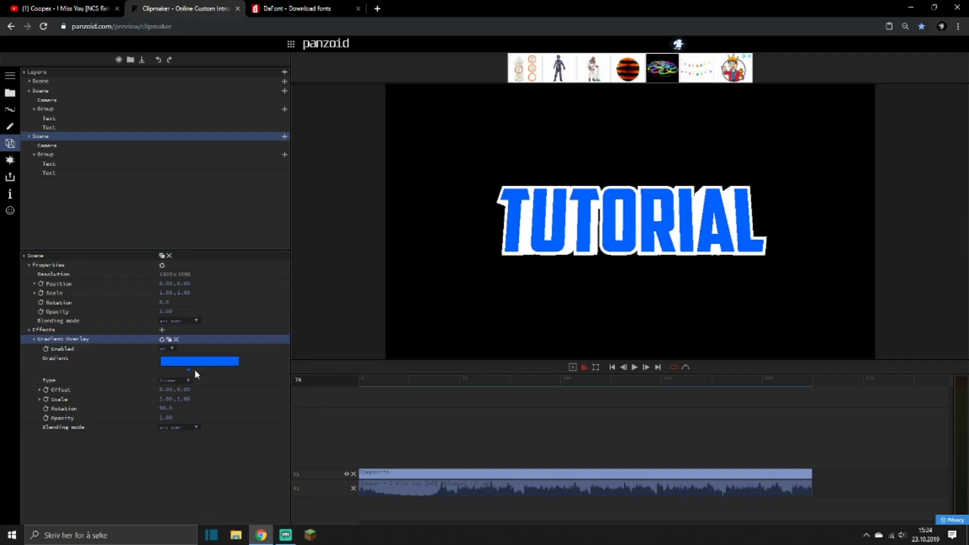
Add a new bright blue stop near the gradient's middle and recolor the first stop to dark navy blue.
click(202, 366)
click(190, 370)
mouse_move(255, 409)
mouse_down()
mouse_move(288, 440)
mouse_move(298, 431)
mouse_up()
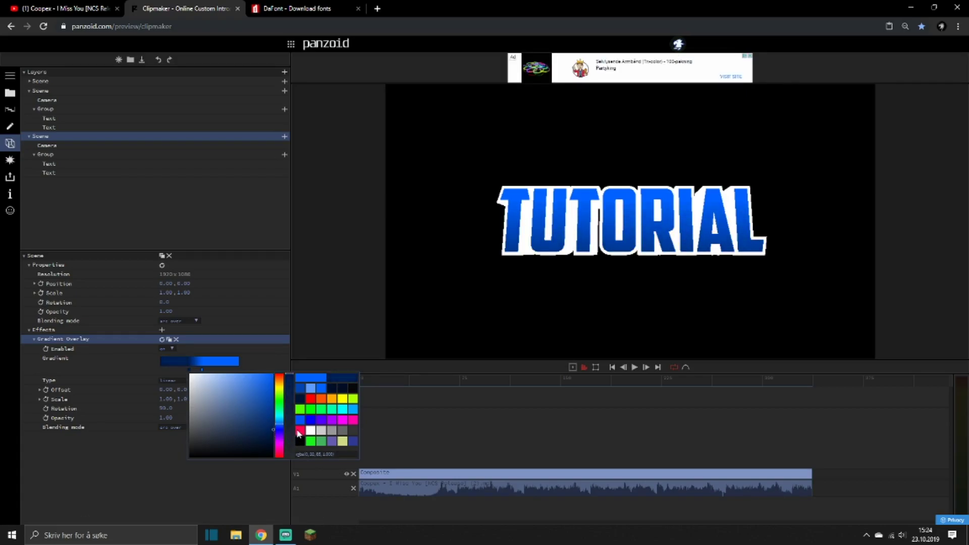
click(389, 432)
Preview the clip briefly and move the dark navy gradient stop slightly toward the gradient's start.
click(430, 386)
key(space)
key(space)
drag(189, 370, 182, 373)
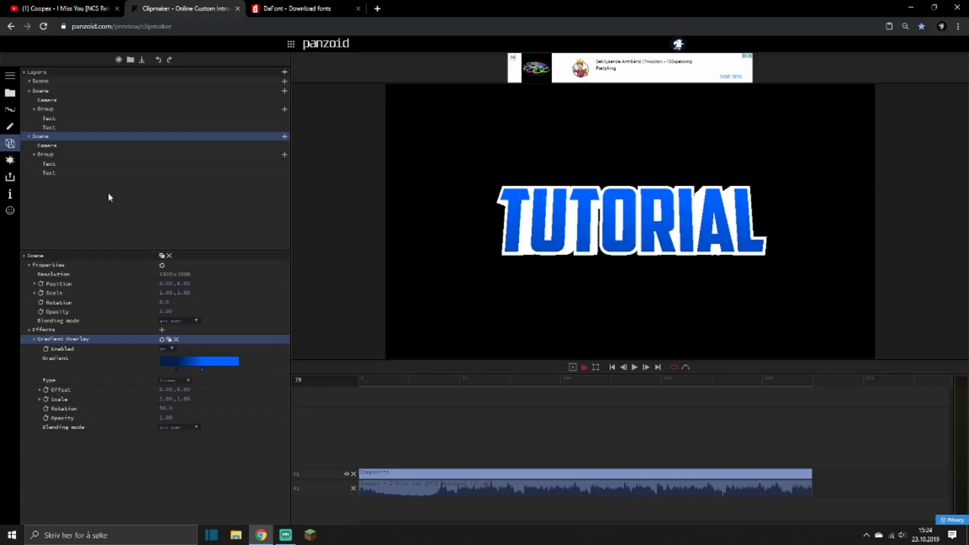
Collapse the lowest scene, and add a black Color Overlay effect to the middle scene.
click(29, 136)
click(40, 92)
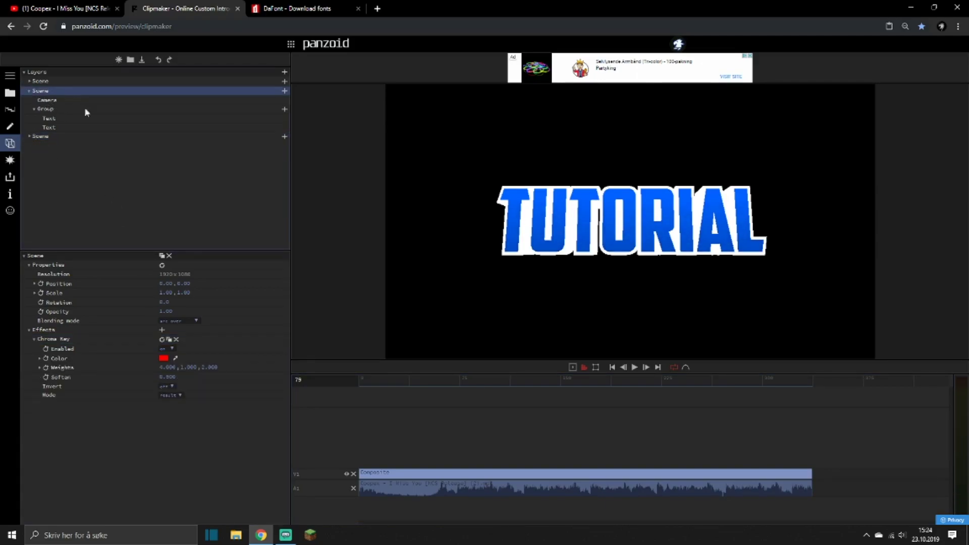
click(162, 330)
click(124, 313)
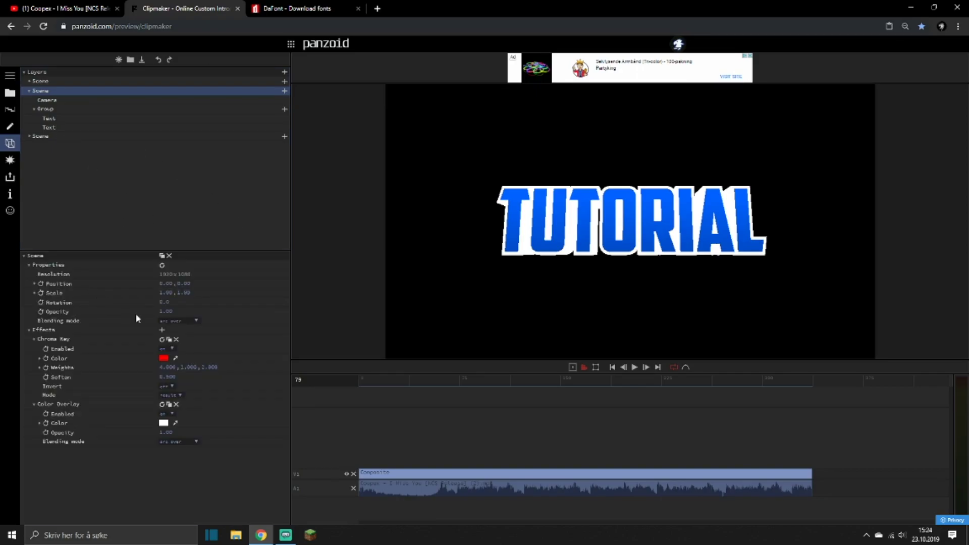
click(164, 423)
drag(177, 435, 116, 540)
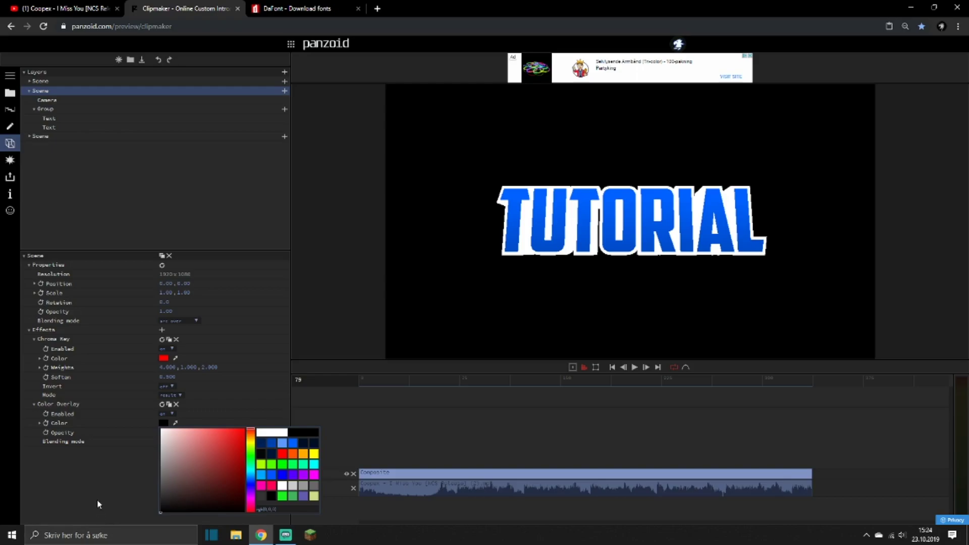
click(97, 499)
Set the red text's Y position in the middle scene to about -0.67, and lower that scene's opacity to about 0.3.
click(45, 119)
click(47, 126)
drag(182, 348, 177, 367)
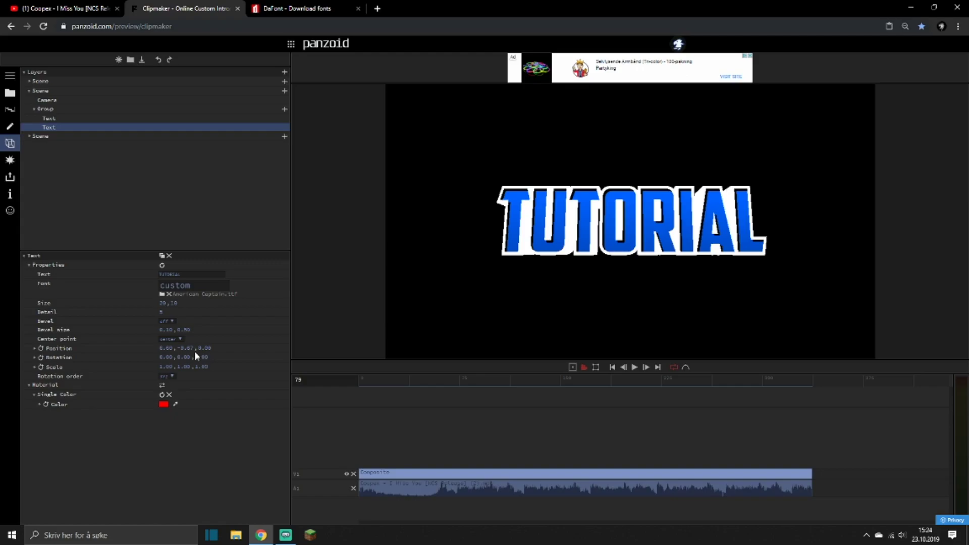
click(41, 91)
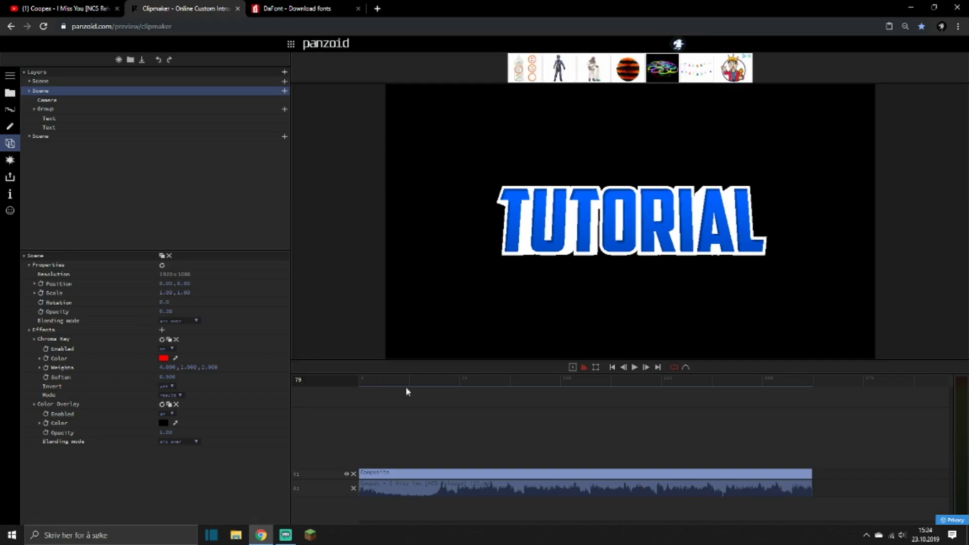
click(448, 380)
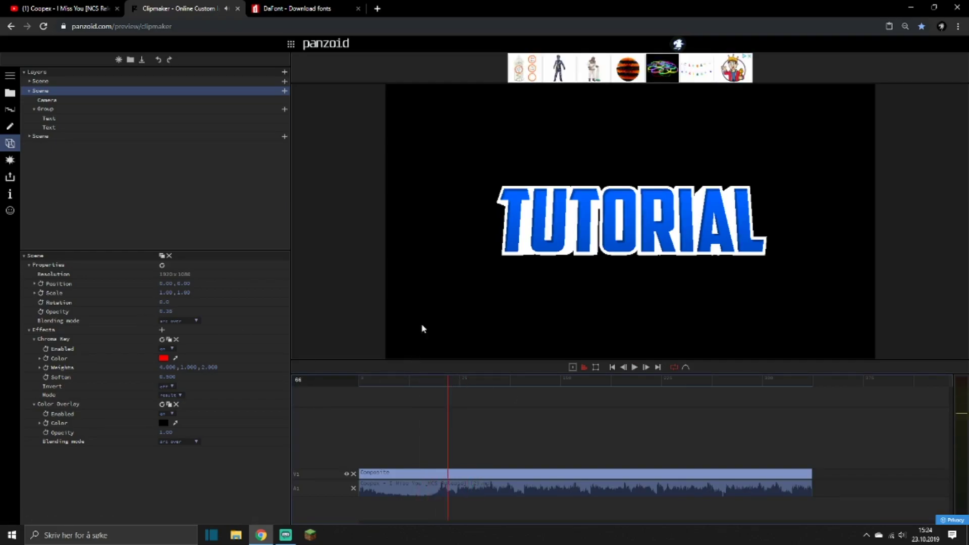
Add a Color Overlay effect to the first scene in the layer list and set its color to a near-black navy blue.
click(36, 82)
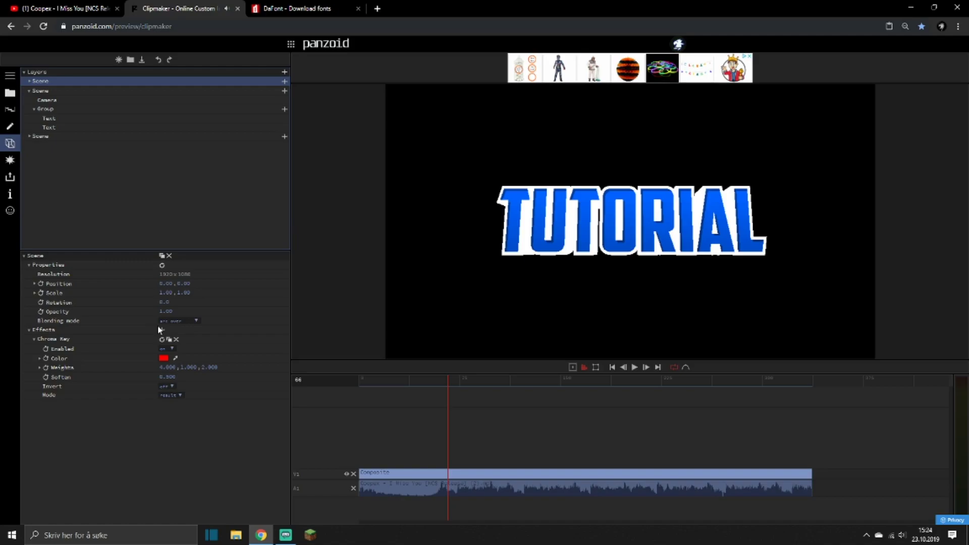
click(161, 330)
click(81, 292)
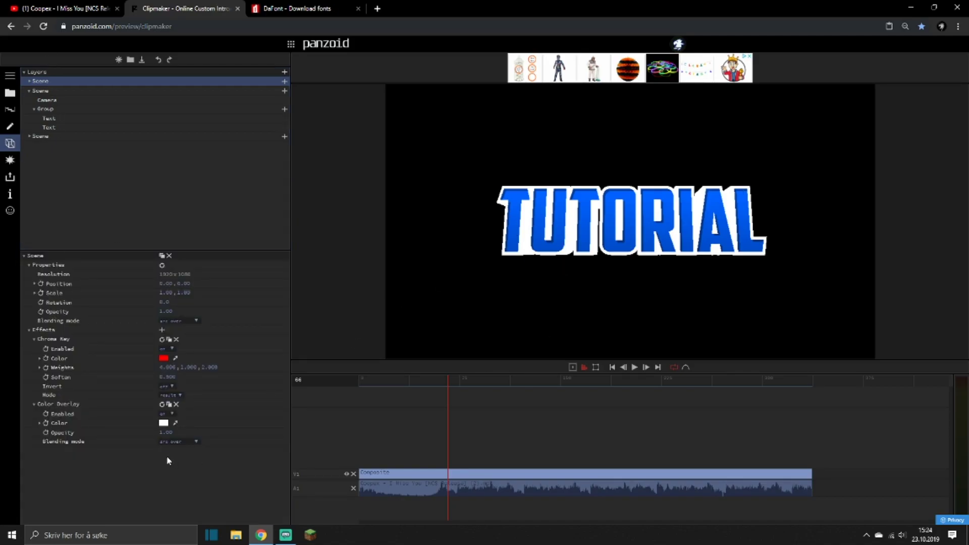
click(163, 423)
click(231, 455)
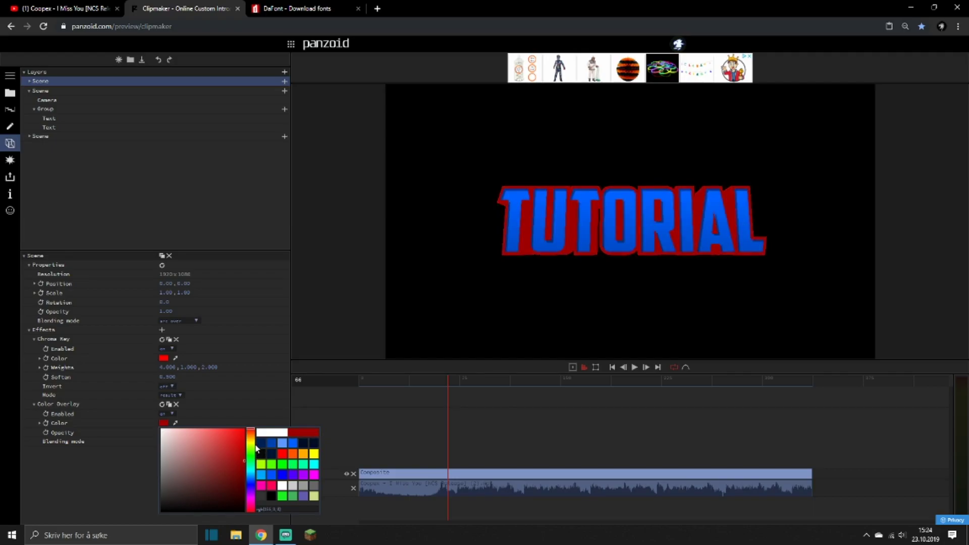
click(260, 442)
mouse_move(243, 500)
mouse_down()
mouse_move(252, 495)
mouse_move(261, 506)
mouse_up()
click(141, 483)
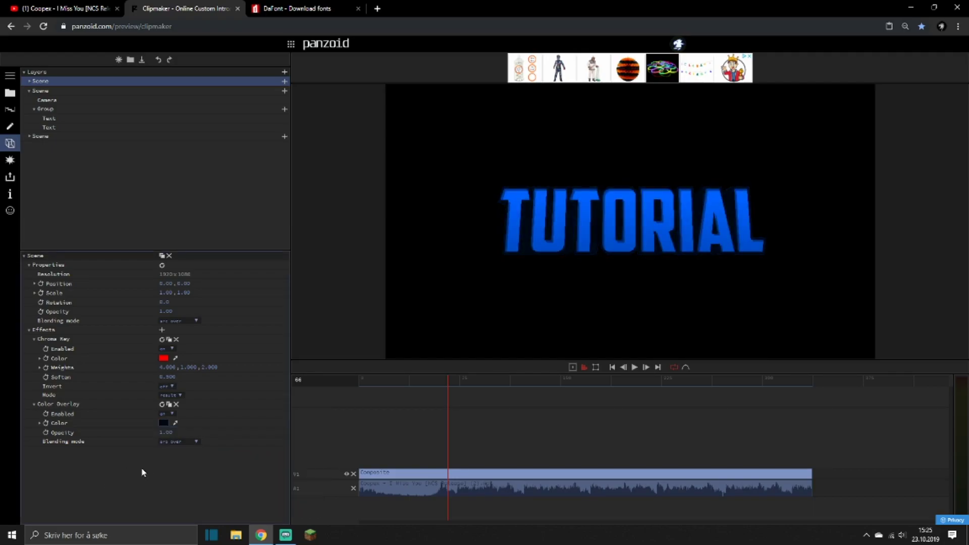
Duplicate the first scene in the layer list and move the copy to the bottom of the list.
click(29, 91)
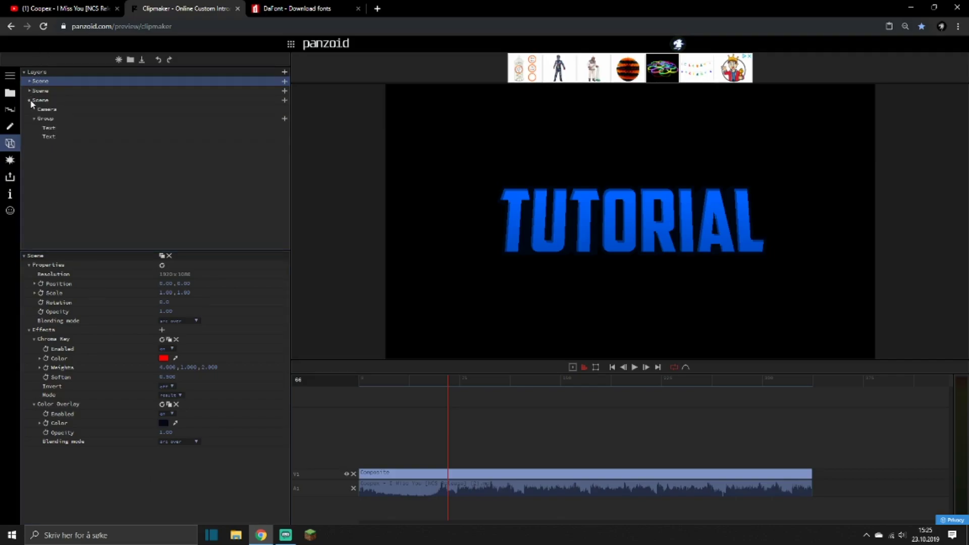
click(161, 256)
drag(49, 88, 42, 147)
click(45, 109)
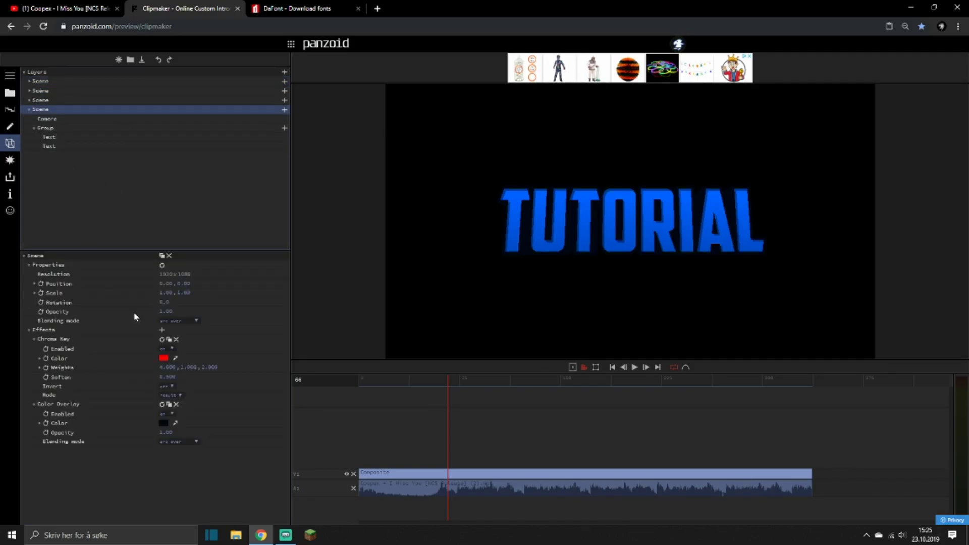
Increase the bevel size of the white text in the copied bottom scene.
click(48, 138)
click(50, 146)
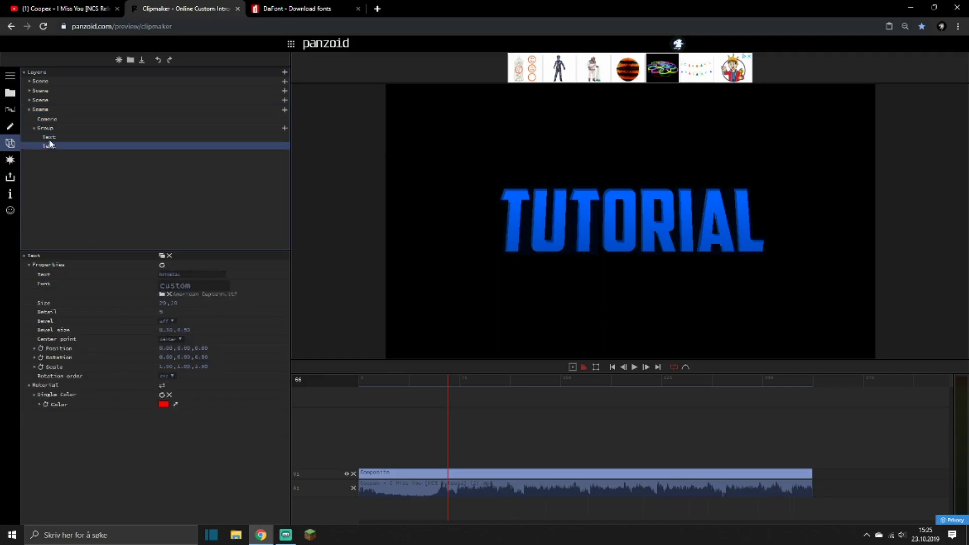
click(50, 138)
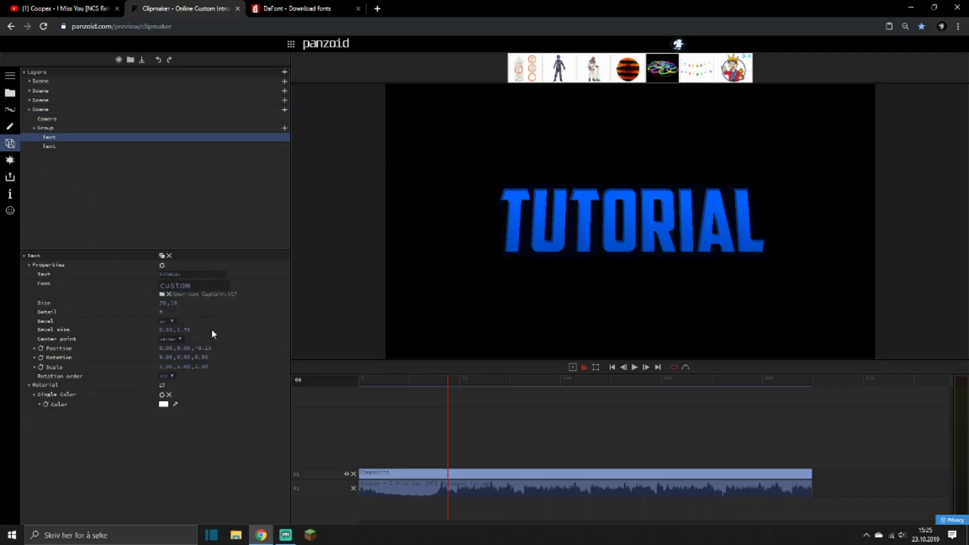
click(49, 147)
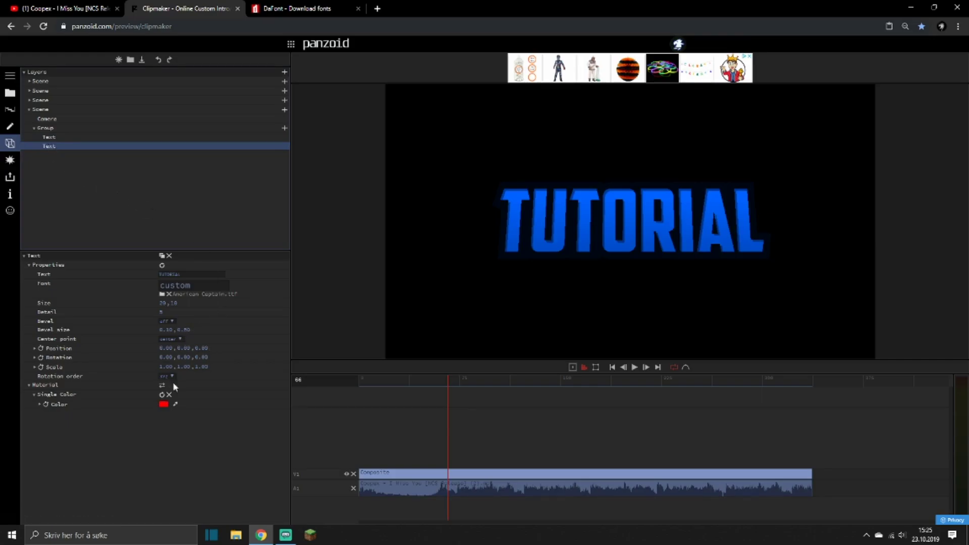
Set the bottom scene's Color Overlay color to white and reduce its white text's bevel size to thin the outline.
click(42, 110)
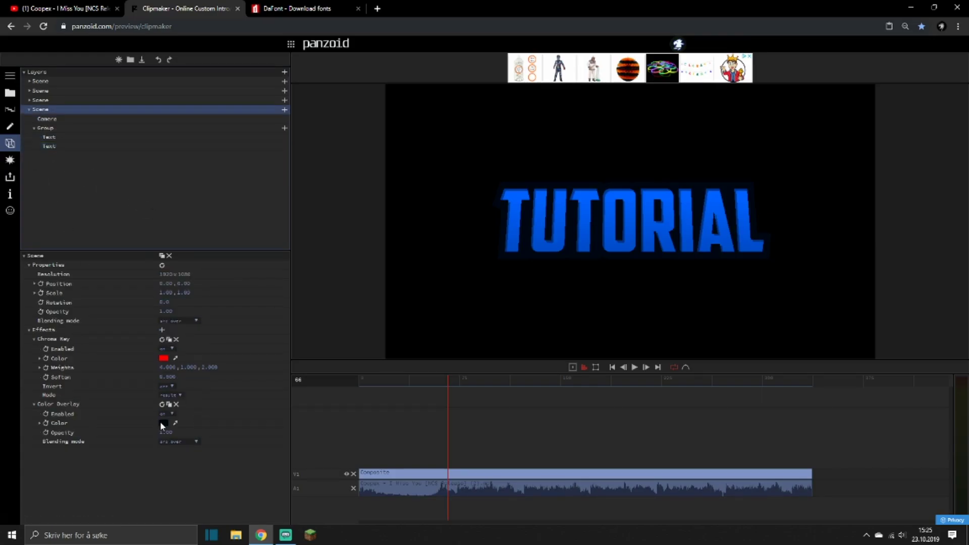
click(160, 424)
click(190, 447)
click(113, 470)
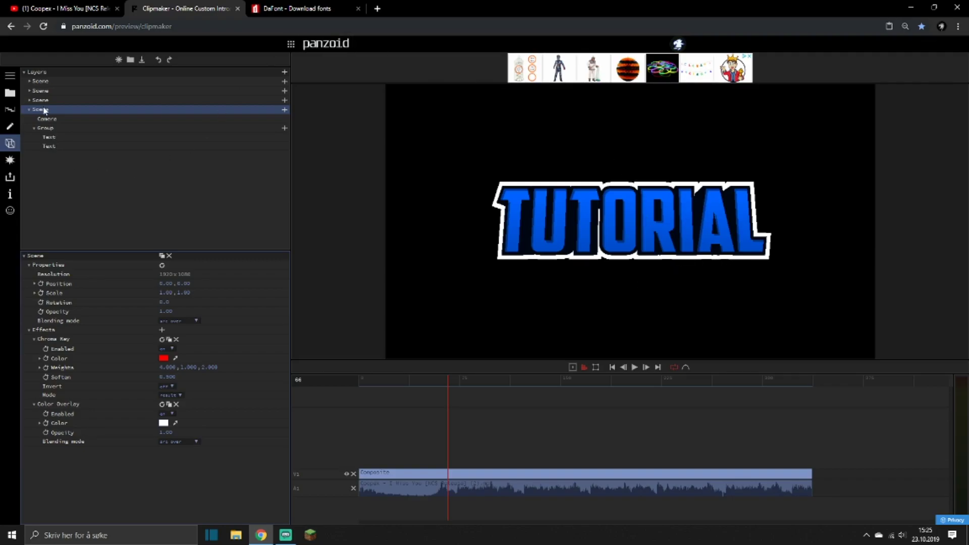
click(61, 136)
mouse_move(179, 328)
mouse_down()
mouse_move(156, 330)
mouse_move(169, 327)
mouse_up()
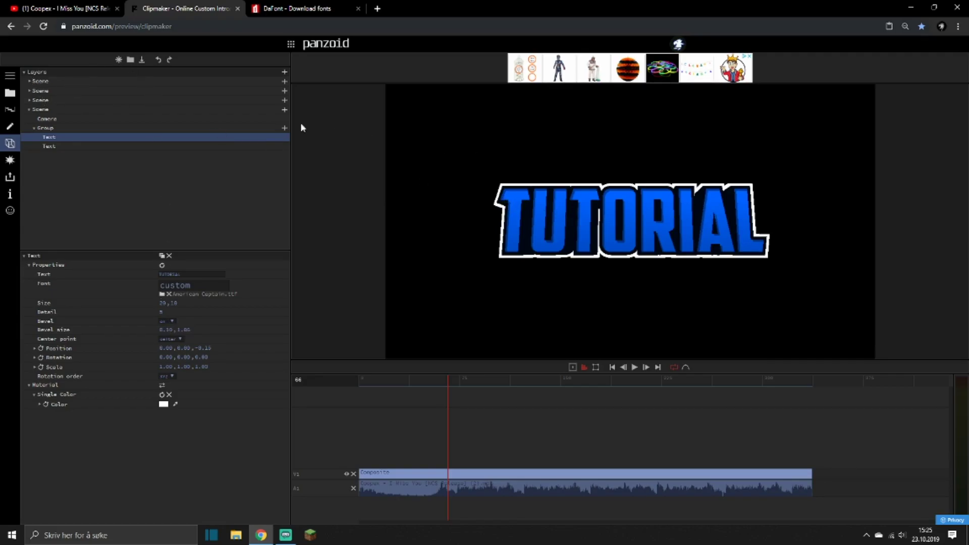
Expand the first scene and increase its white text's second bevel size value to about 1.2.
click(29, 81)
click(45, 102)
click(49, 109)
click(50, 118)
click(50, 110)
mouse_move(175, 331)
mouse_down()
mouse_move(198, 325)
mouse_move(190, 328)
mouse_up()
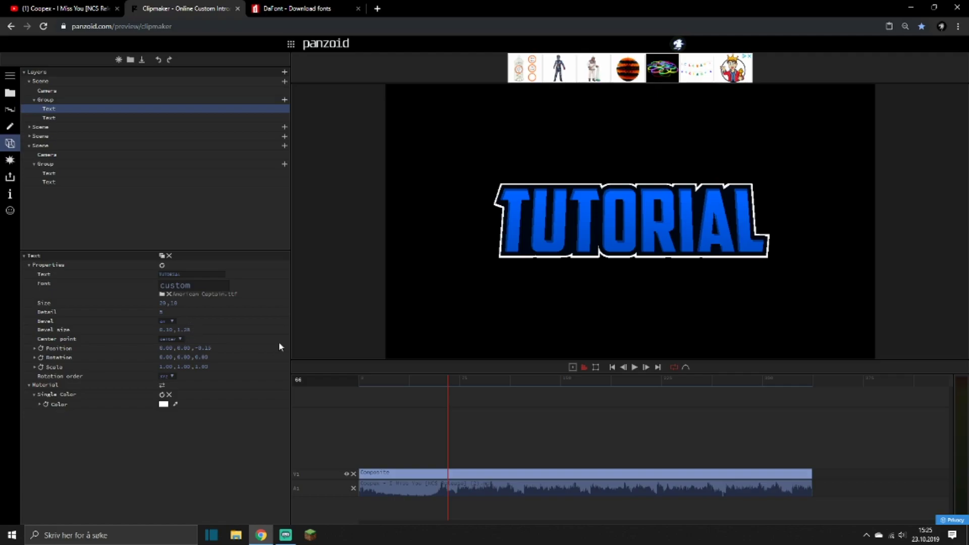
Fine-tune the bevel size of the bottom scene's white text for a thinner outline, and collapse both expanded scenes.
click(49, 174)
click(51, 183)
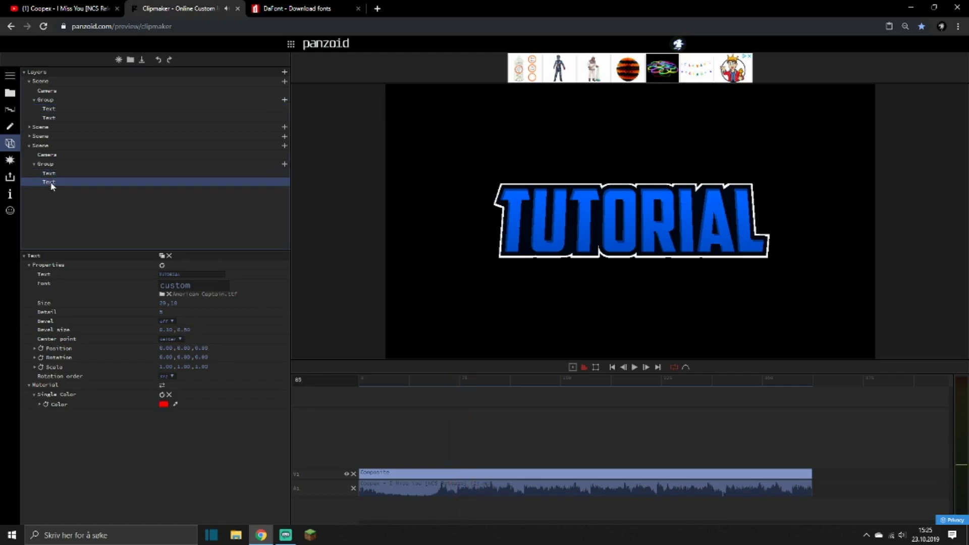
click(53, 173)
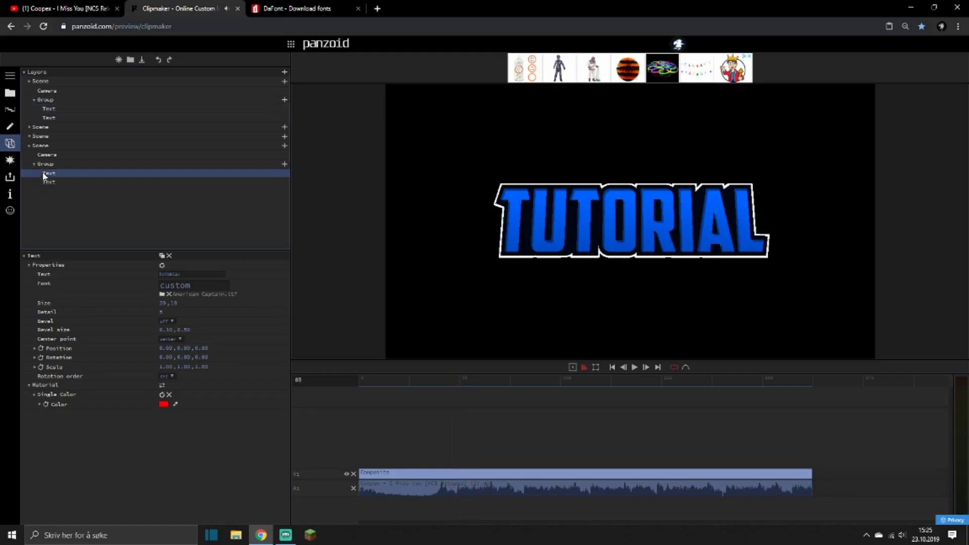
click(183, 329)
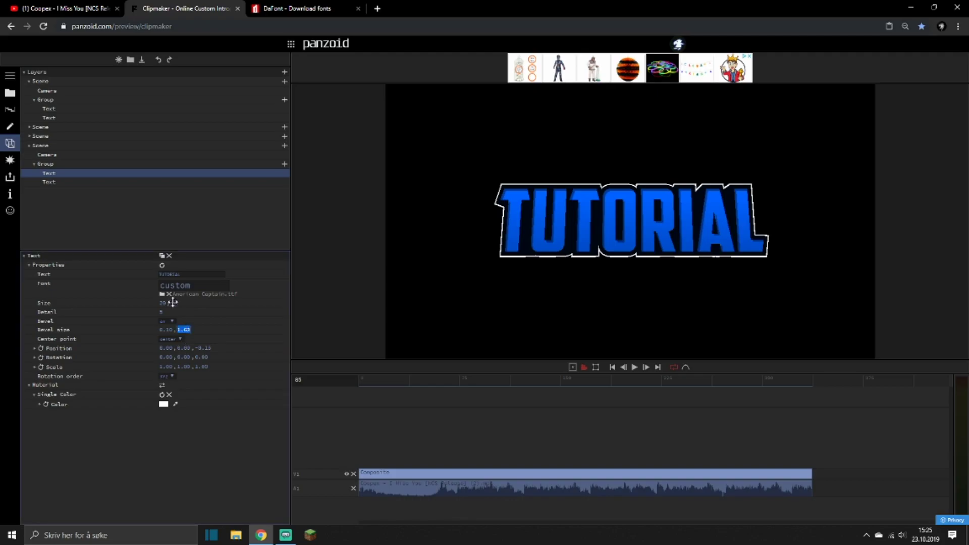
click(28, 145)
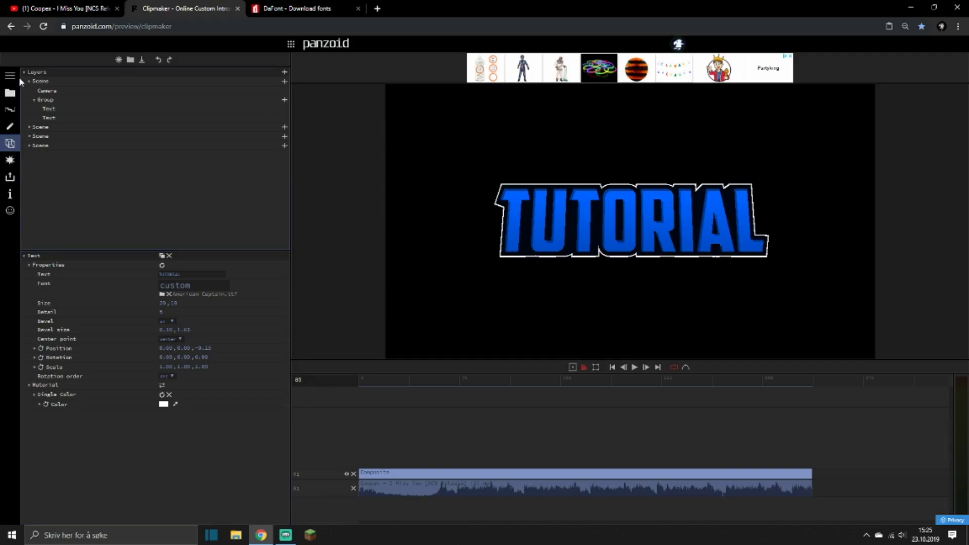
click(29, 82)
Add a Transform effect to the project's global effects.
click(9, 160)
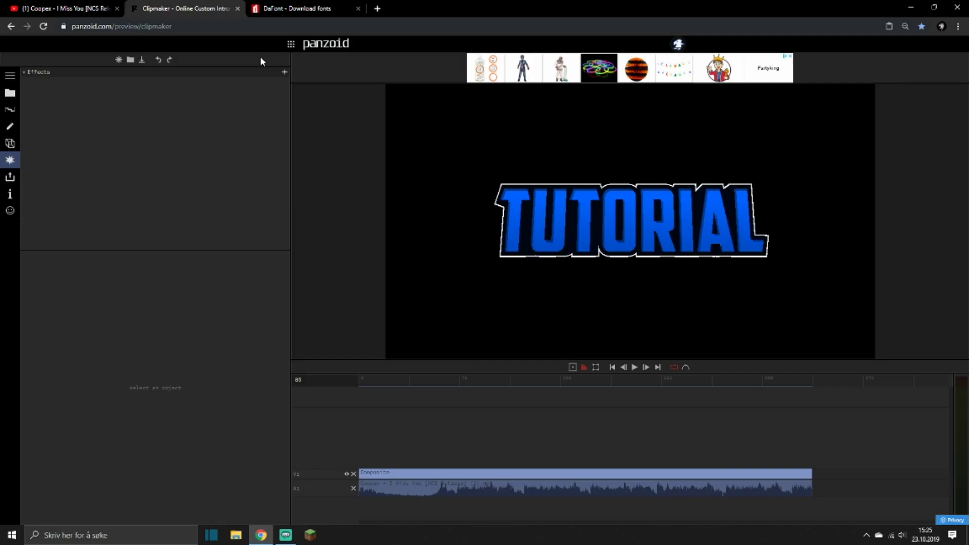
click(285, 72)
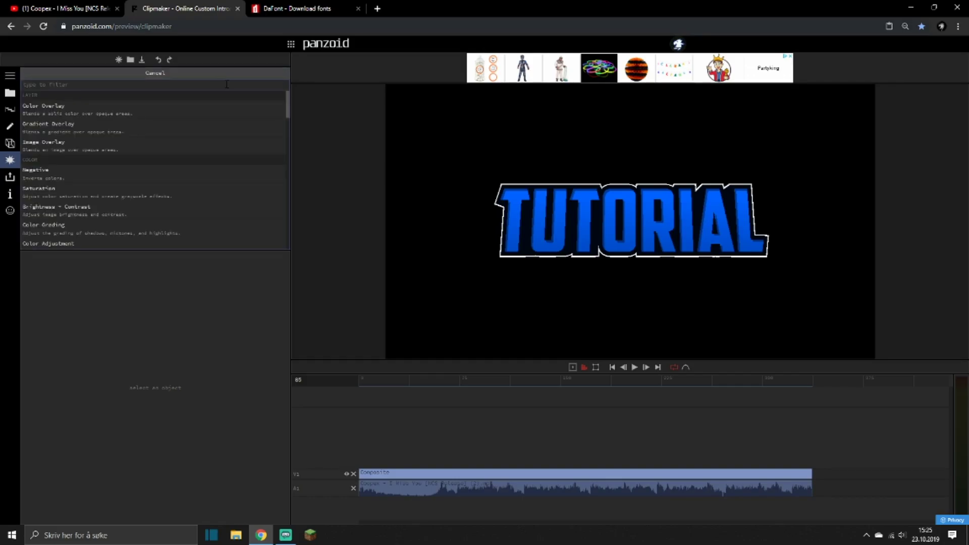
text(tr)
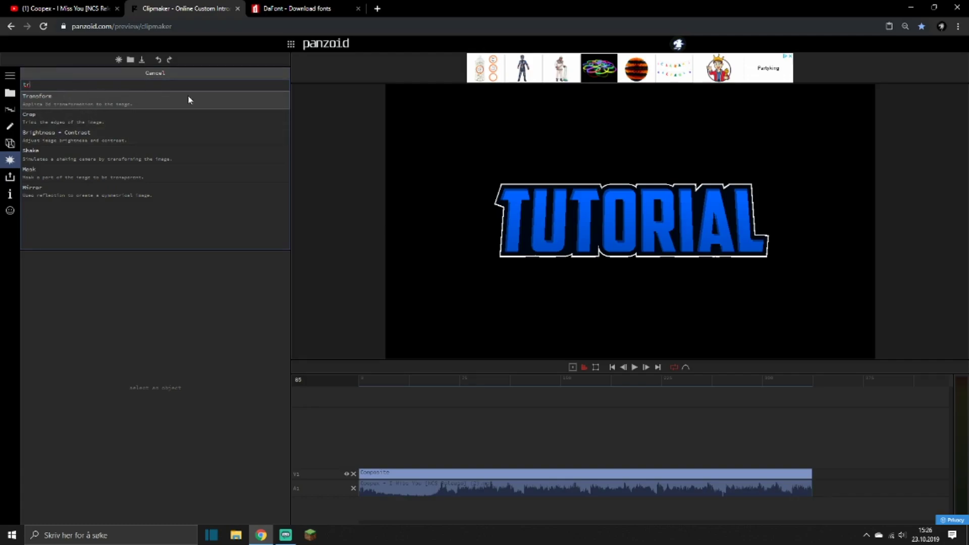
click(140, 99)
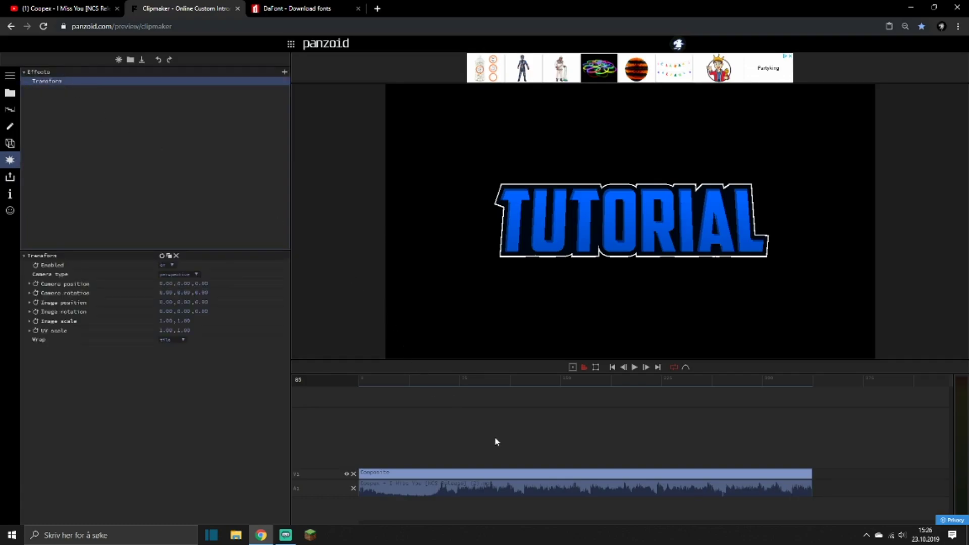
Play the clip around the music drop and place the playhead at frame 61.
drag(449, 379, 404, 389)
key(space)
key(space)
key(space)
key(space)
click(456, 383)
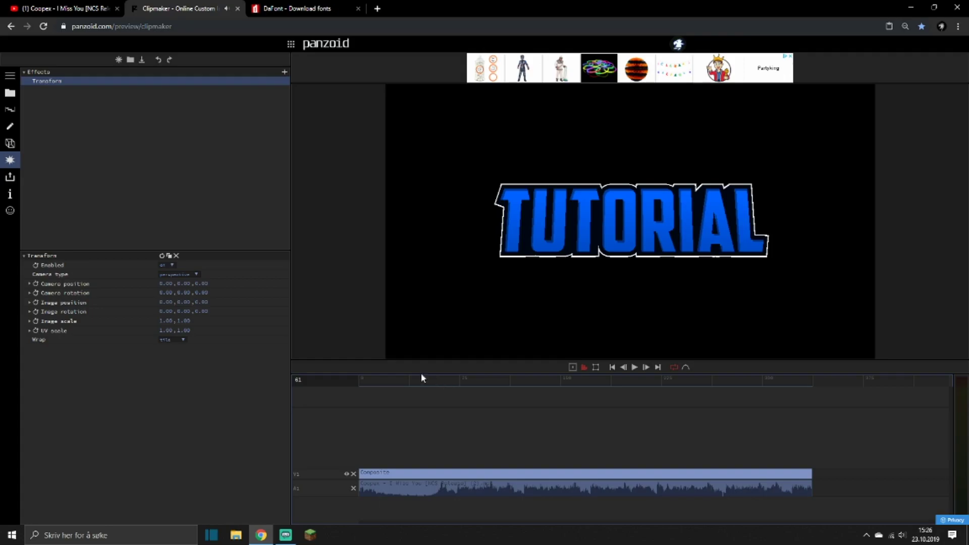
Set the Transform effect's image scale to 1.2 on both axes.
click(166, 320)
text(1.4)
key(Return)
click(161, 320)
text(1,.3)
key(BackSpace)
key(BackSpace)
key(BackSpace)
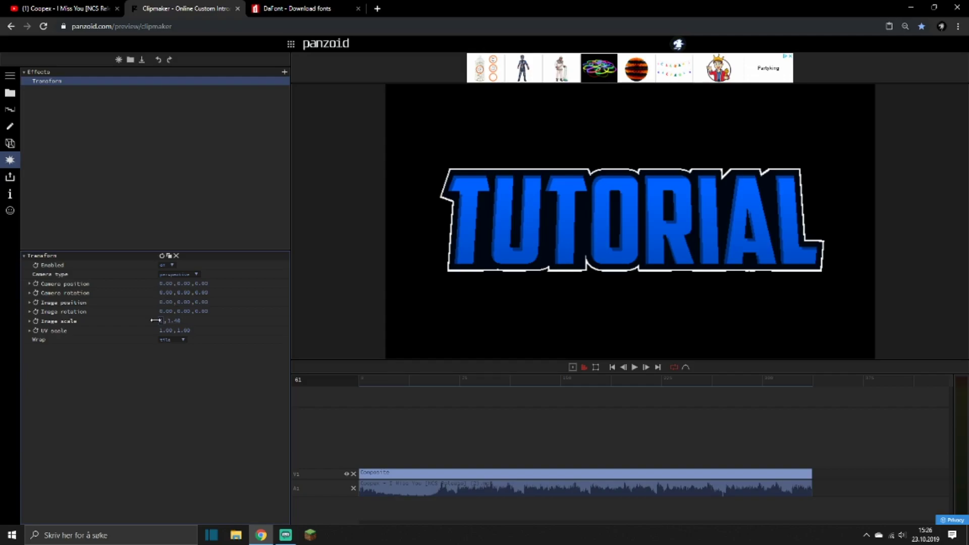
text(.2)
key(Return)
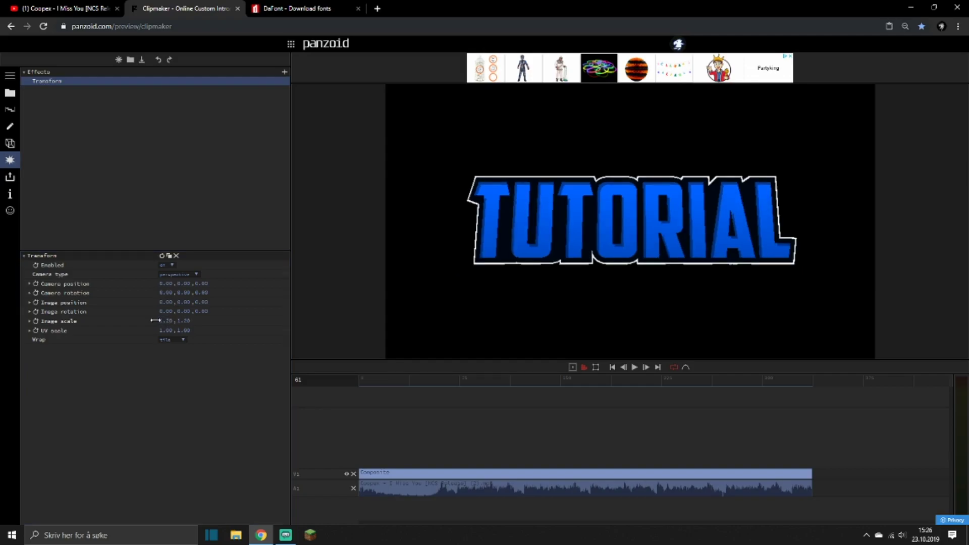
Enable keyframing for the image scale at frame 61 and give that keyframe exponential in easing.
click(35, 322)
click(209, 321)
scroll(240, 401, down, 2)
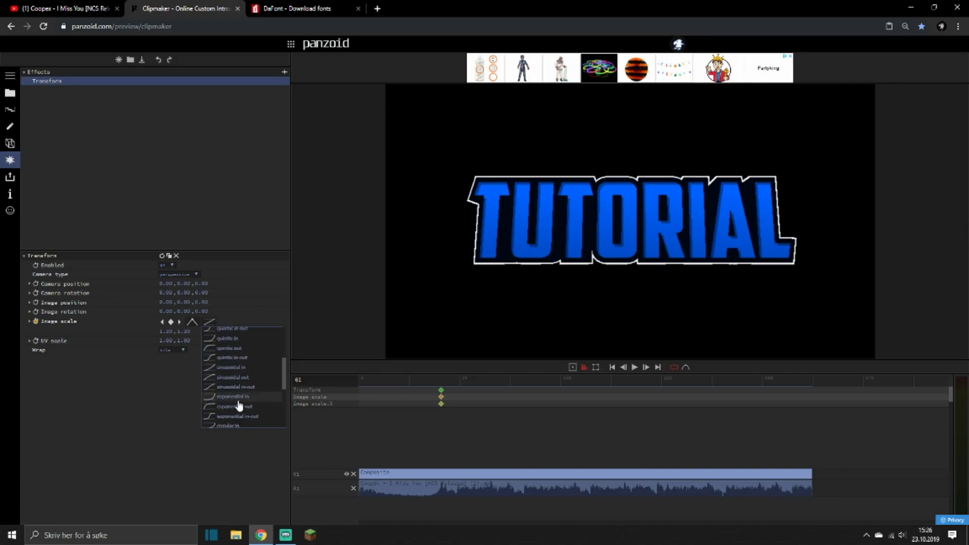
click(239, 406)
Add an image scale keyframe of 0 at about frame 23.
click(389, 380)
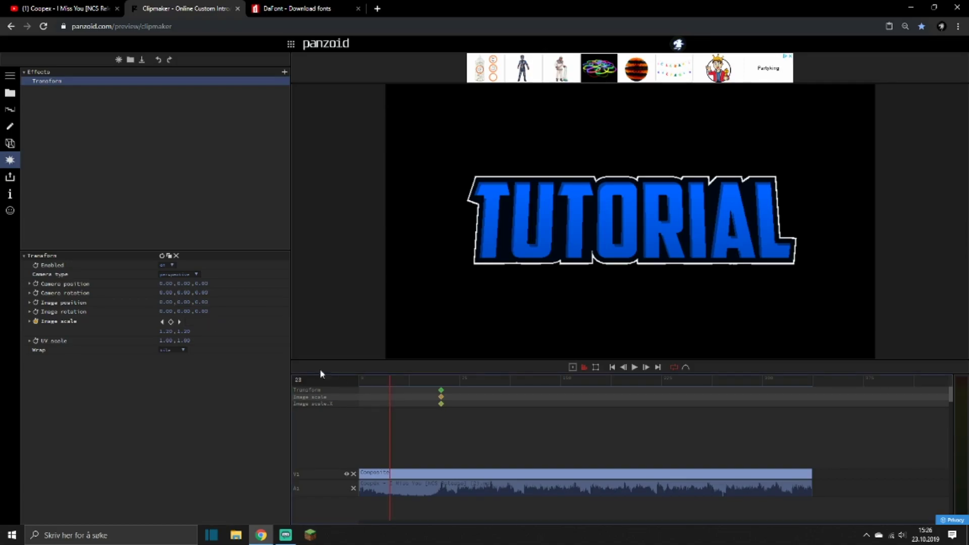
click(170, 335)
text(0)
key(Return)
Play on to about frame 100 and add an image scale keyframe of 1 with elastic out easing.
key(space)
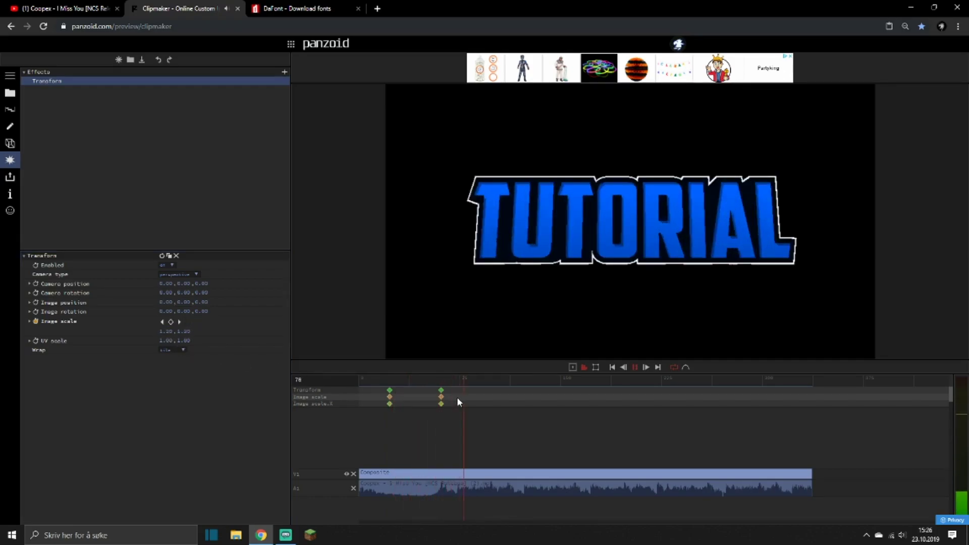
key(space)
click(169, 330)
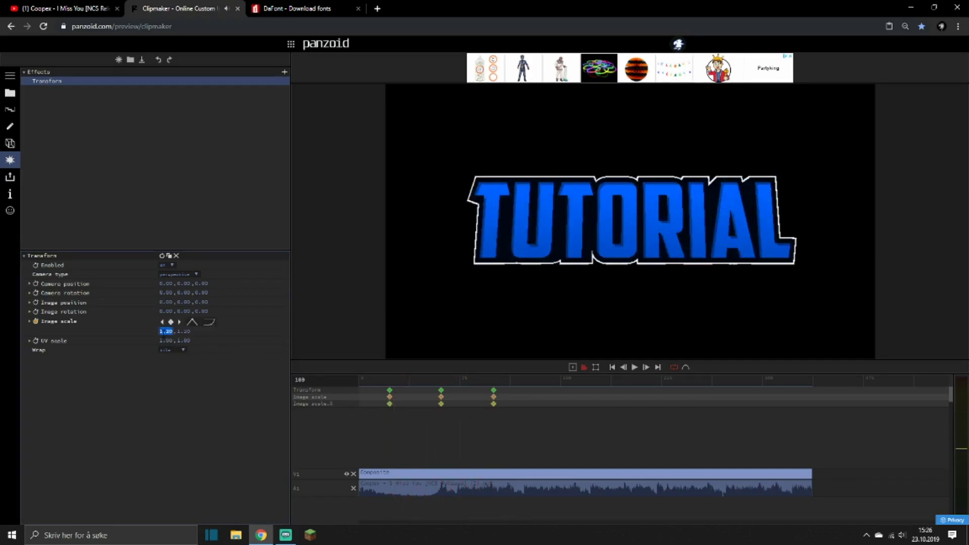
text(1)
key(Return)
click(209, 323)
scroll(240, 398, down, 5)
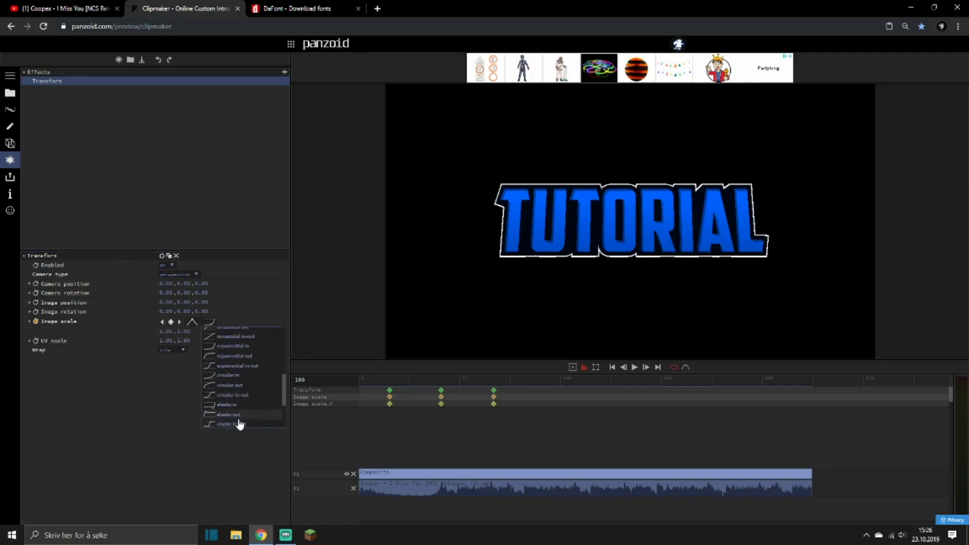
click(228, 415)
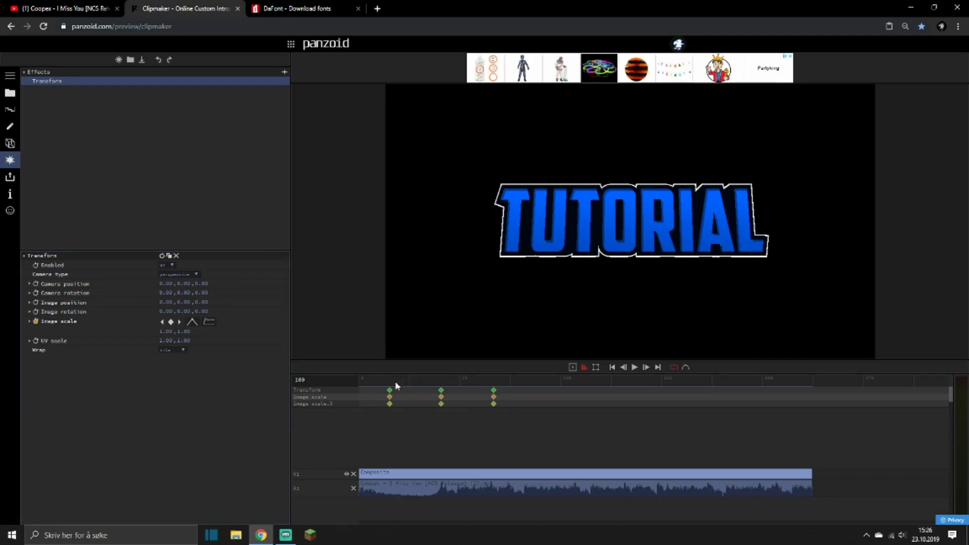
Preview the text's scale animation and check the image scale at the frame 61 keyframe.
click(382, 382)
key(space)
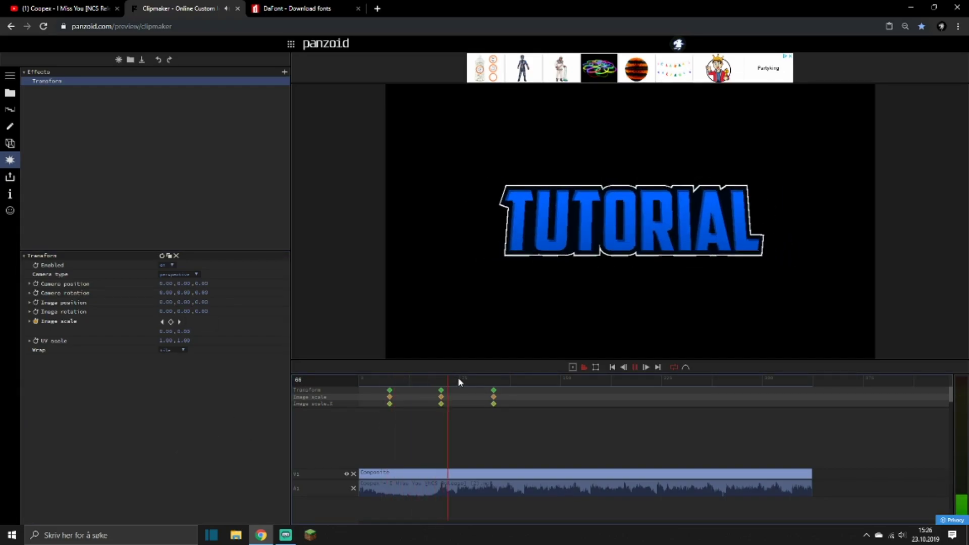
click(441, 390)
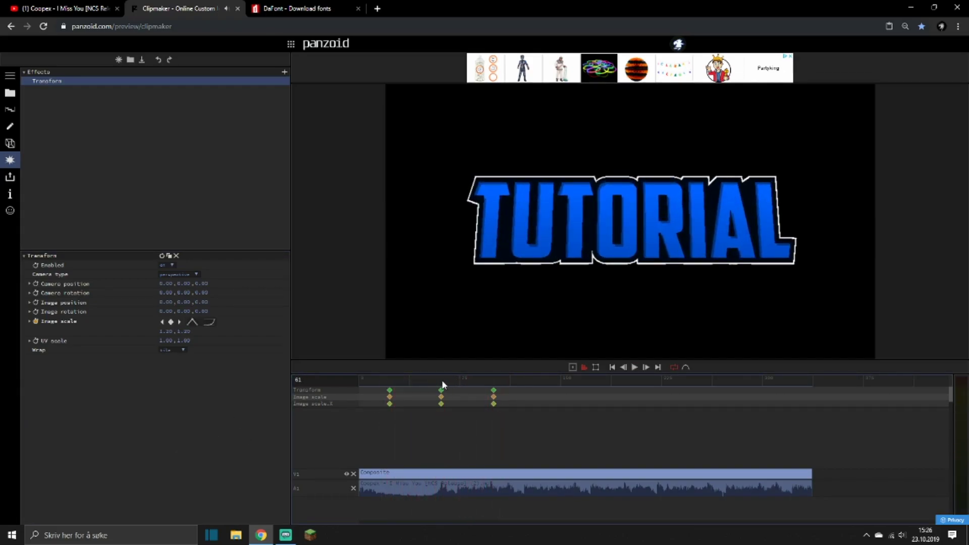
click(165, 331)
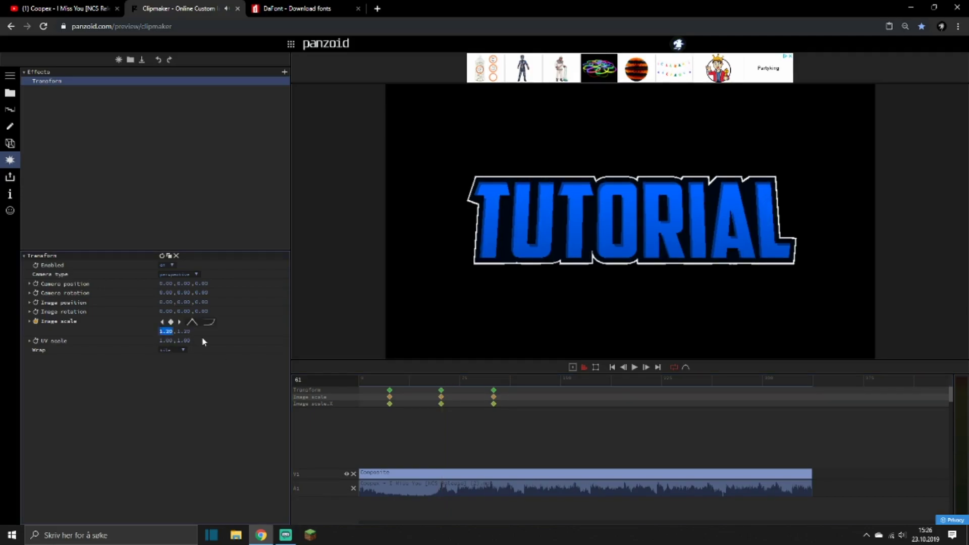
key(space)
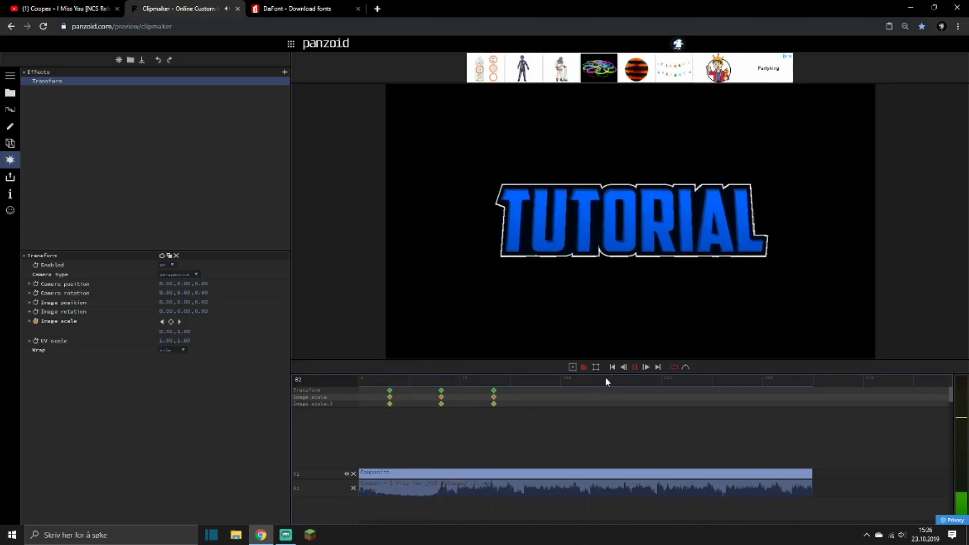
Lower the image scale at the last keyframe so the text ends smaller, and preview the animation.
click(493, 382)
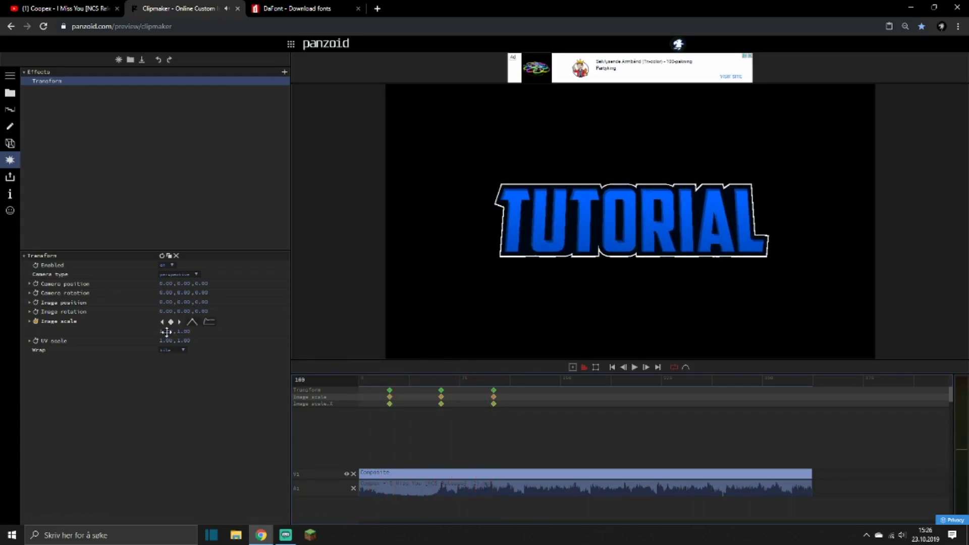
drag(167, 331, 134, 343)
click(389, 377)
key(space)
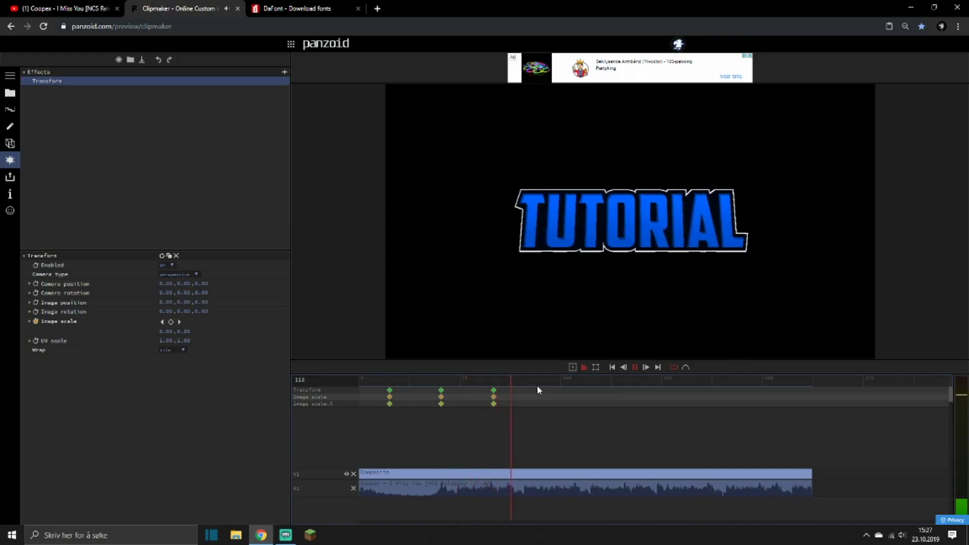
key(space)
Add a second Transform effect to the project's global effects and play the clip.
click(283, 72)
text(tr)
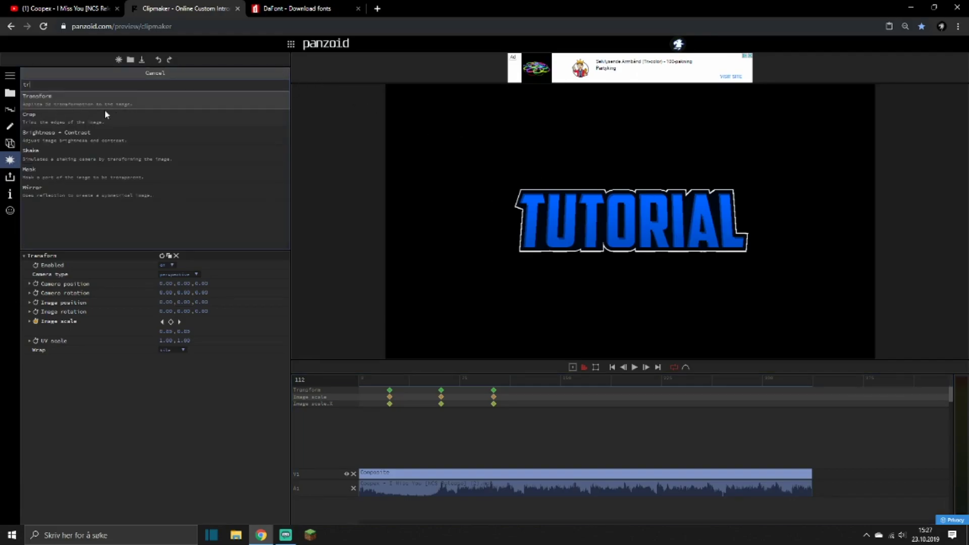
click(84, 99)
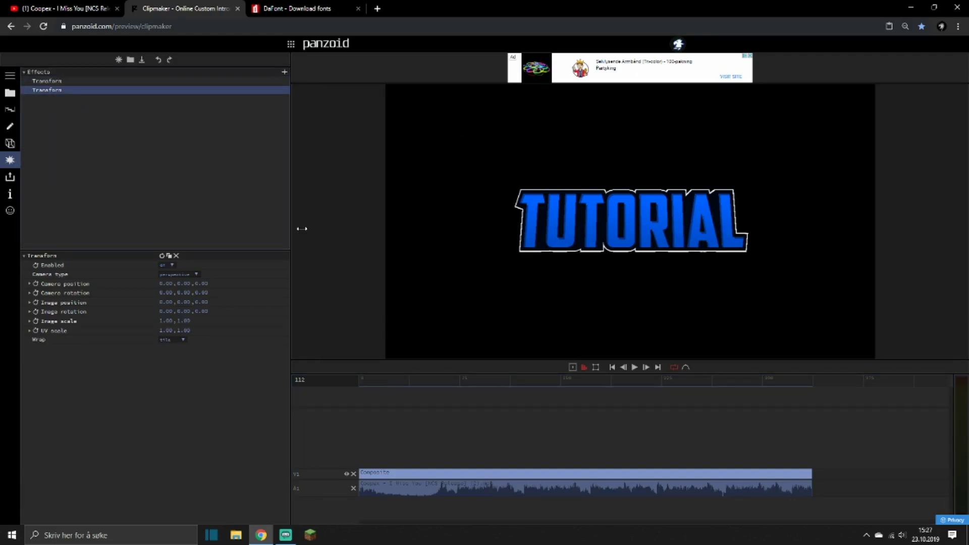
key(space)
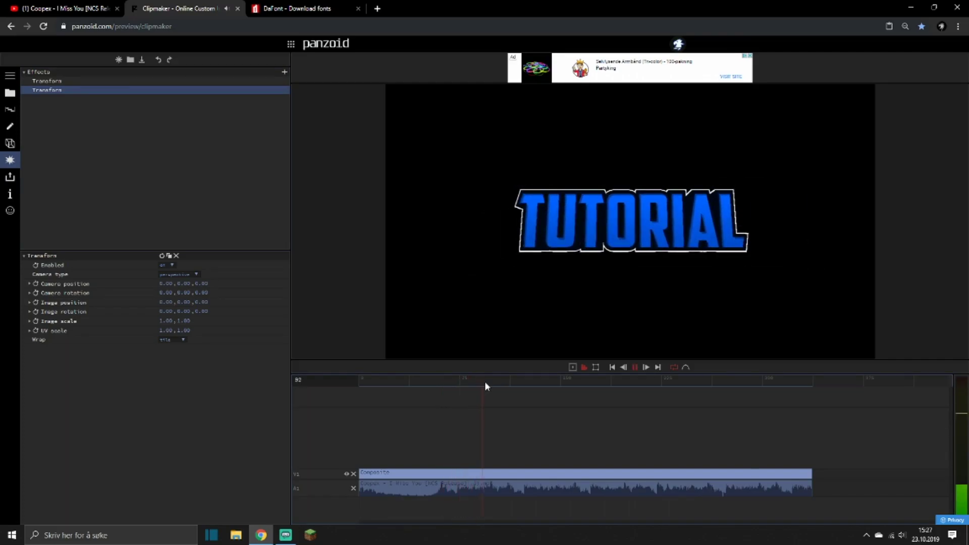
Add an image rotation keyframe at frame 111 with a Y rotation of 89 and quintic in easing.
key(space)
click(507, 384)
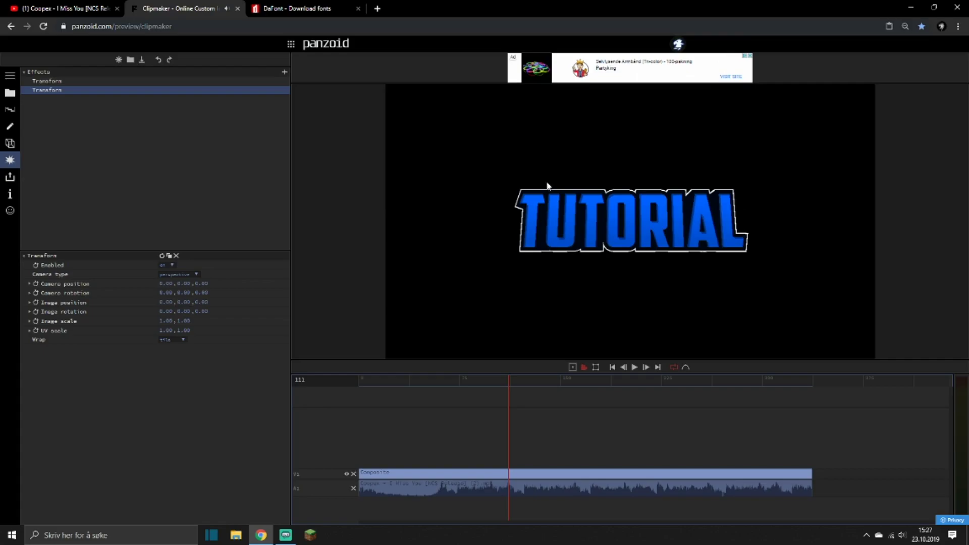
click(36, 312)
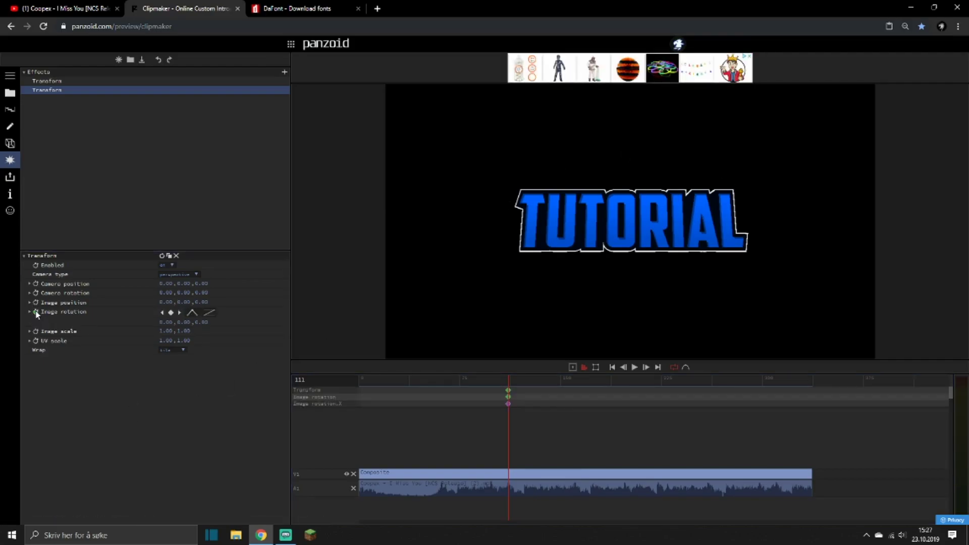
click(187, 323)
text(89)
key(Return)
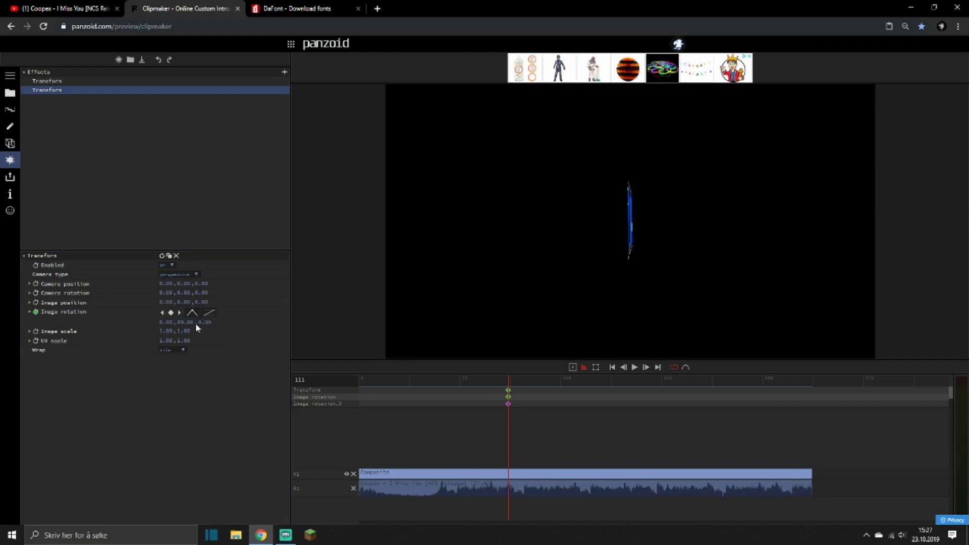
click(208, 312)
scroll(253, 385, down, 3)
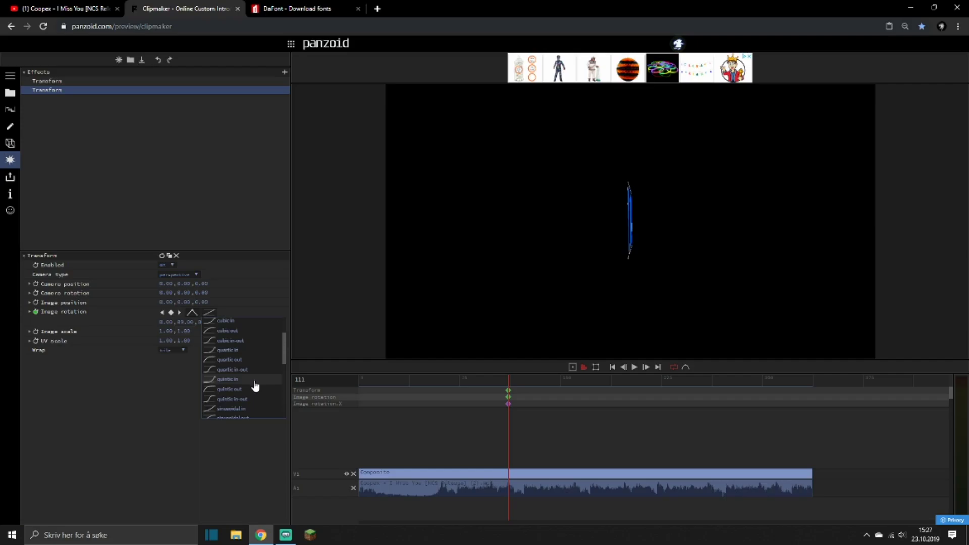
click(241, 382)
Add an image rotation keyframe at frame 77 with a Y rotation of 0 and play the clip.
click(462, 382)
click(186, 324)
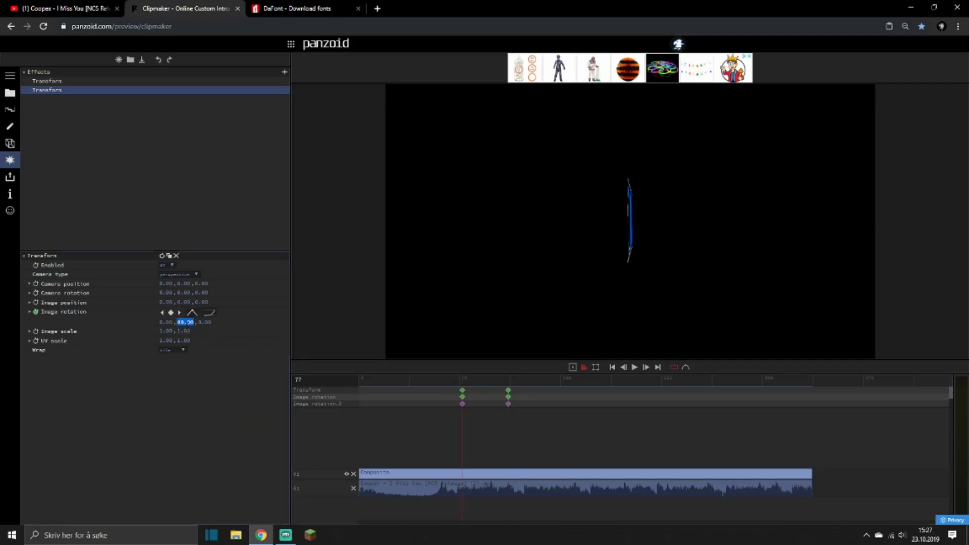
text(0)
key(Return)
key(space)
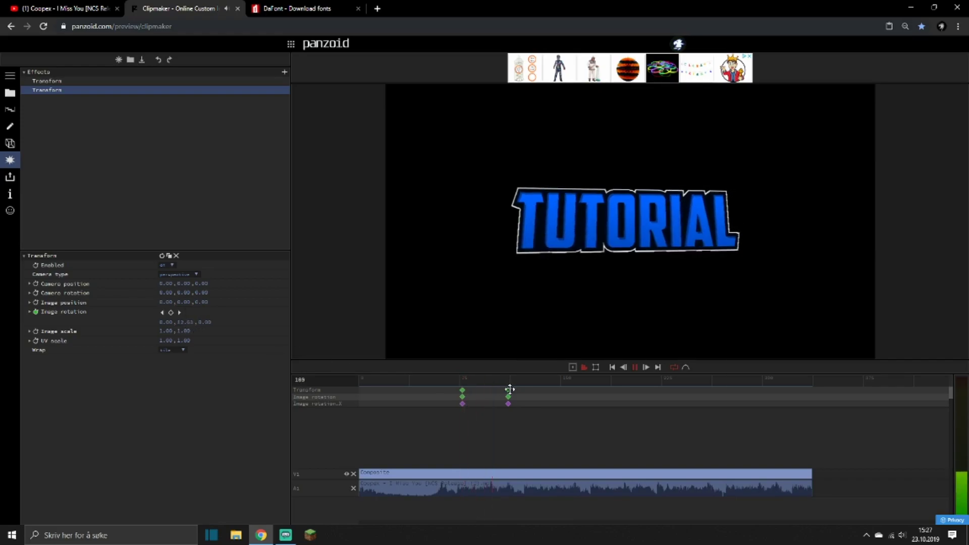
Add an image rotation keyframe at frame 112 with a Y rotation of 271.
click(508, 390)
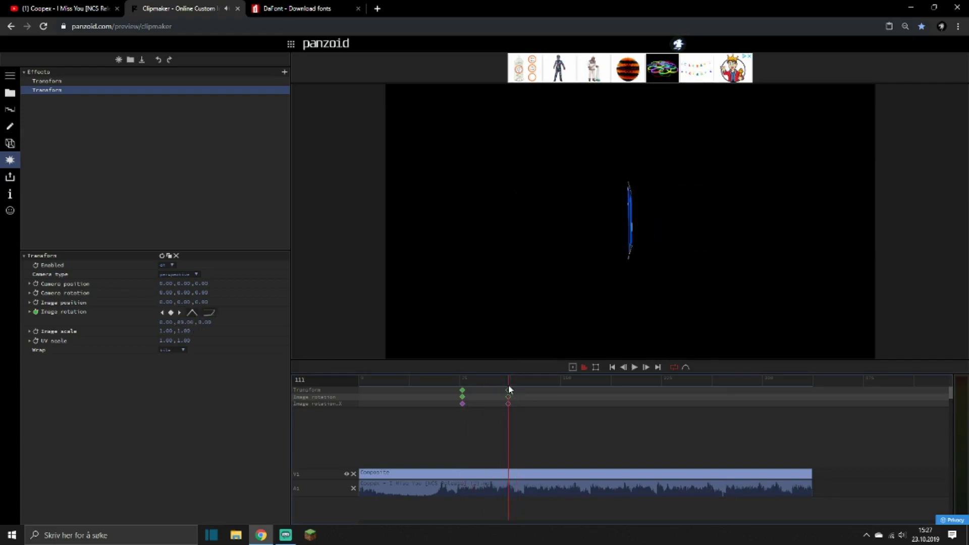
click(492, 391)
drag(184, 322, 213, 332)
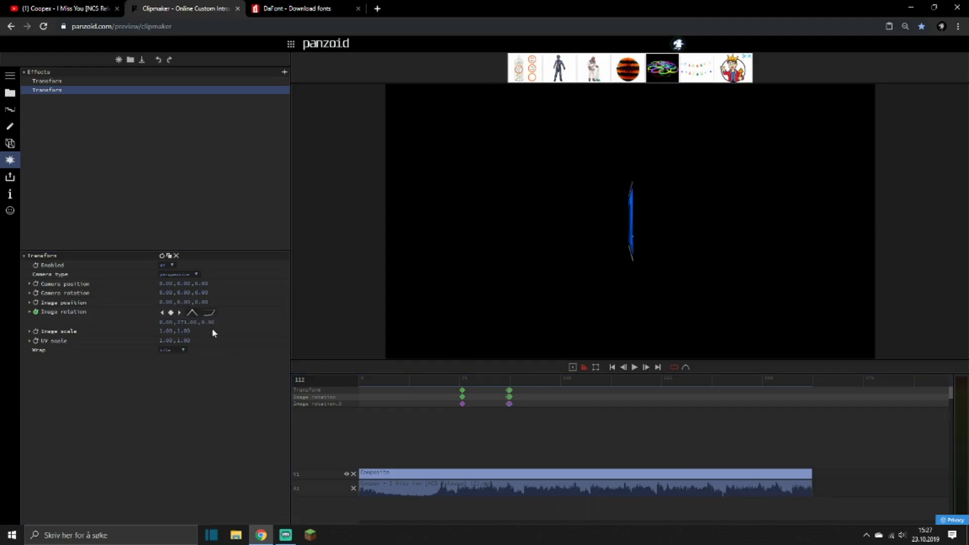
Play on to about frame 150, add an image rotation keyframe with a Y rotation of 360, and change its easing.
key(space)
click(180, 321)
text(360)
key(Return)
click(210, 311)
scroll(240, 388, down, 5)
click(231, 376)
Move the last rotation keyframe to about frame 138 and the first to about frame 83, previewing the spin.
click(455, 379)
key(space)
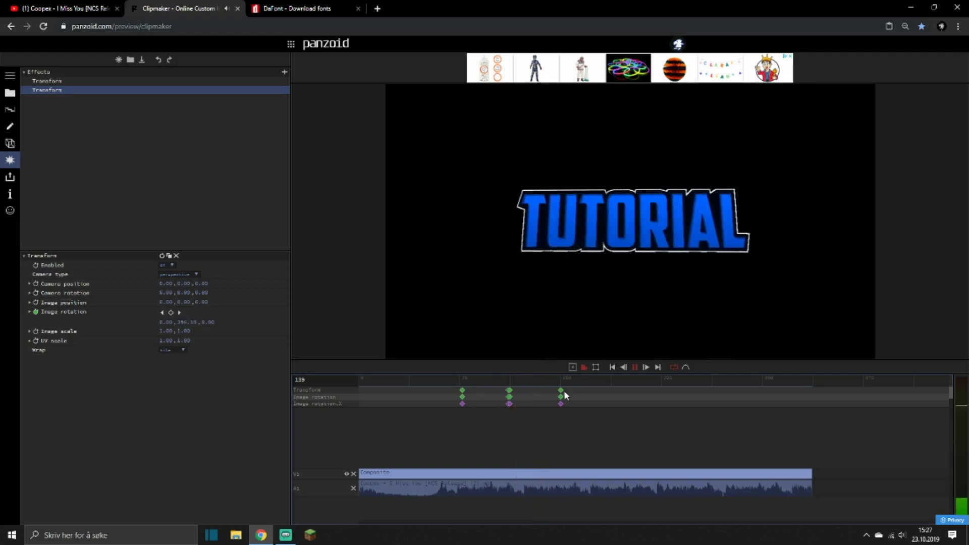
drag(560, 390, 544, 390)
click(438, 380)
drag(461, 390, 470, 390)
click(417, 381)
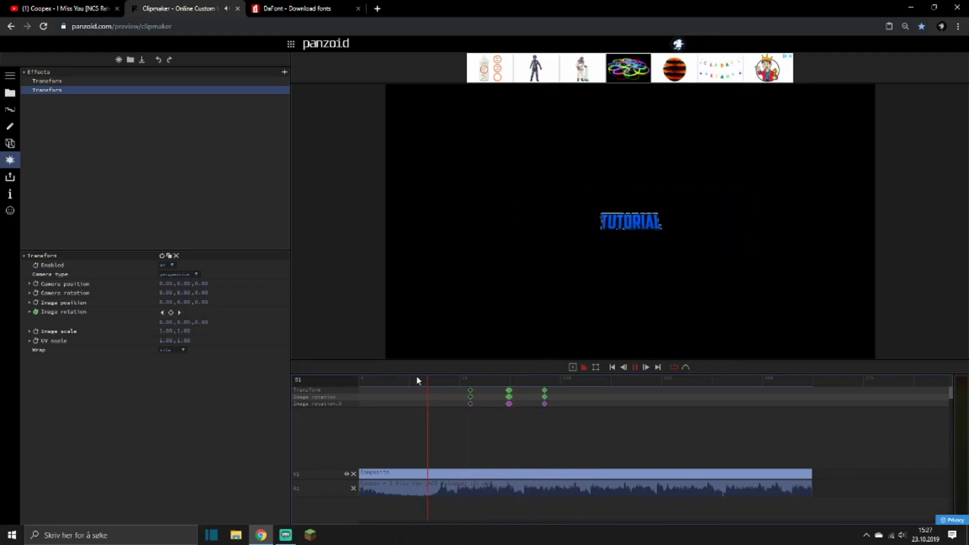
click(377, 381)
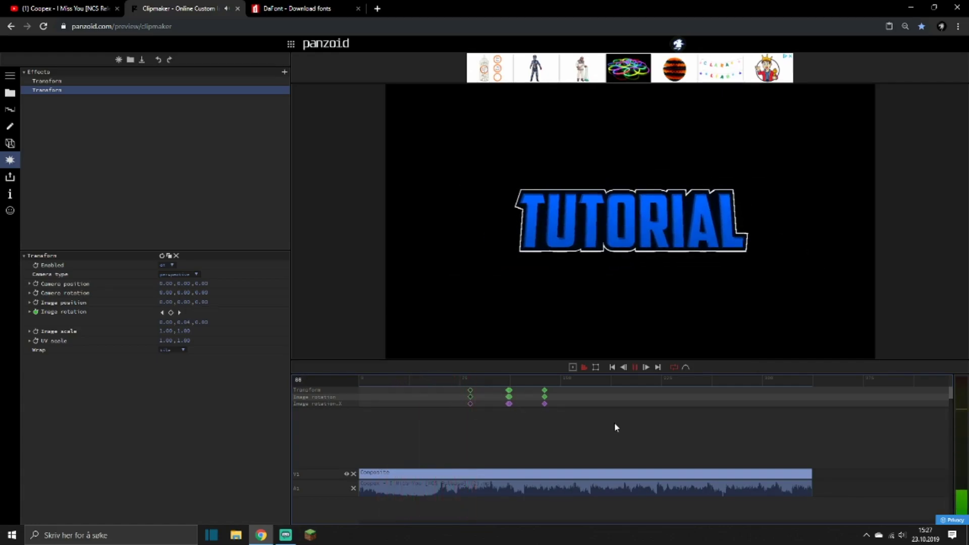
key(space)
click(576, 385)
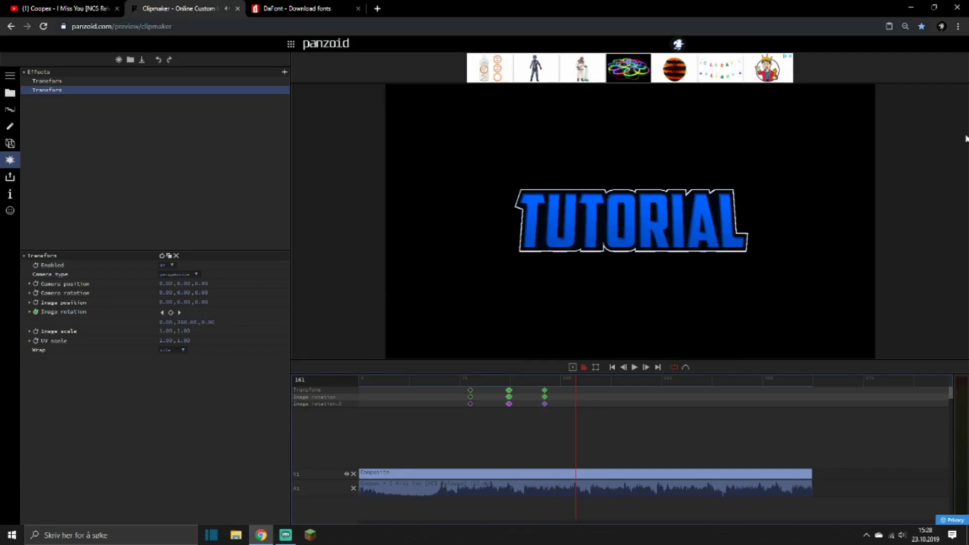
Duplicate the first Transform effect and set the image scale of the copy's frame 100 keyframe to 1.
click(151, 82)
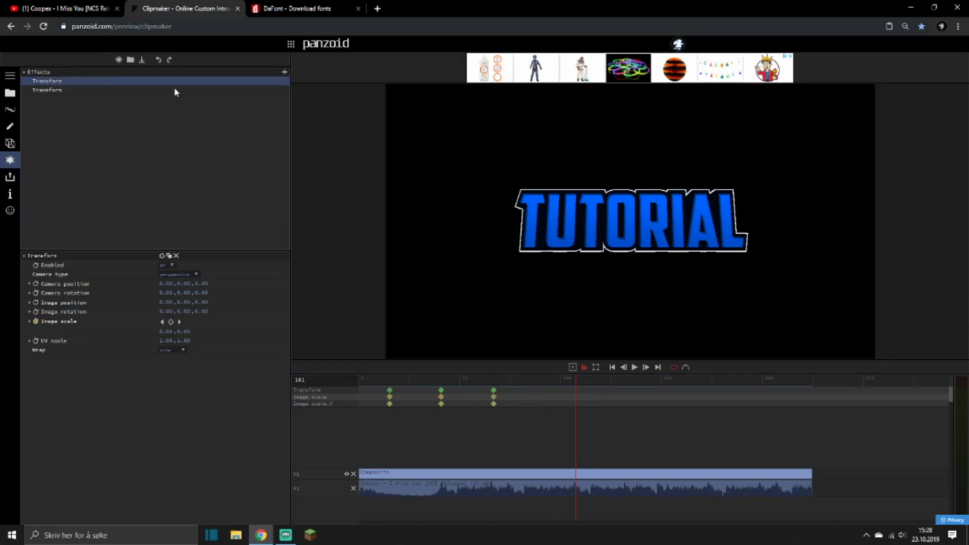
click(171, 256)
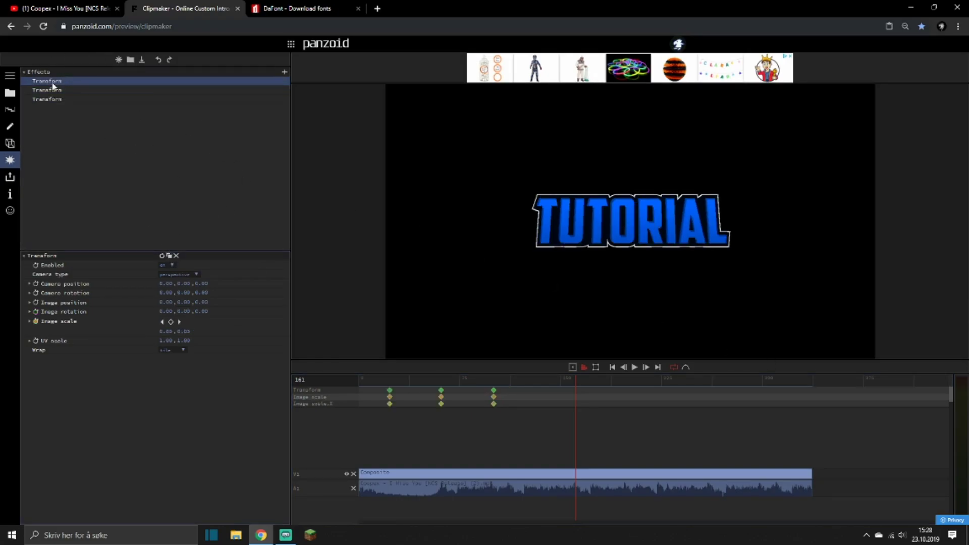
click(47, 99)
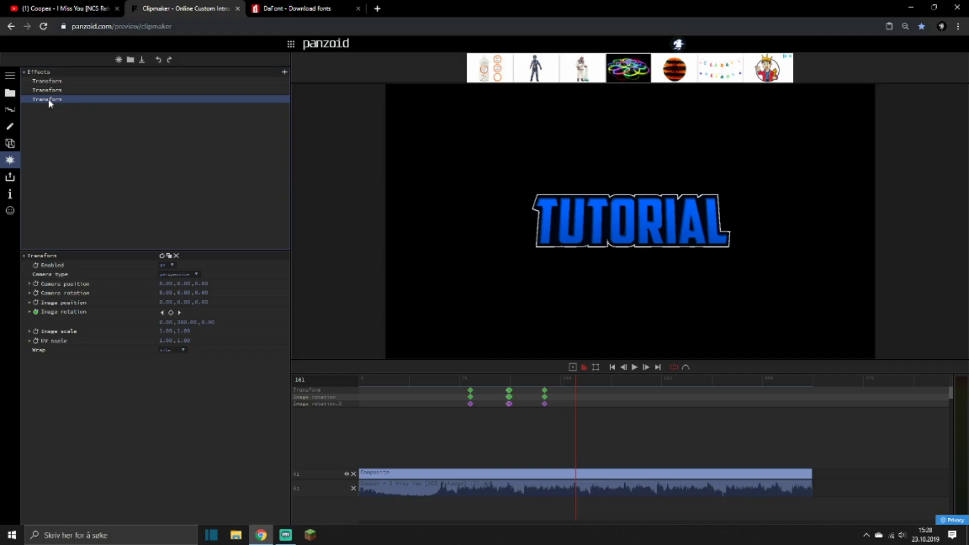
click(49, 94)
click(492, 387)
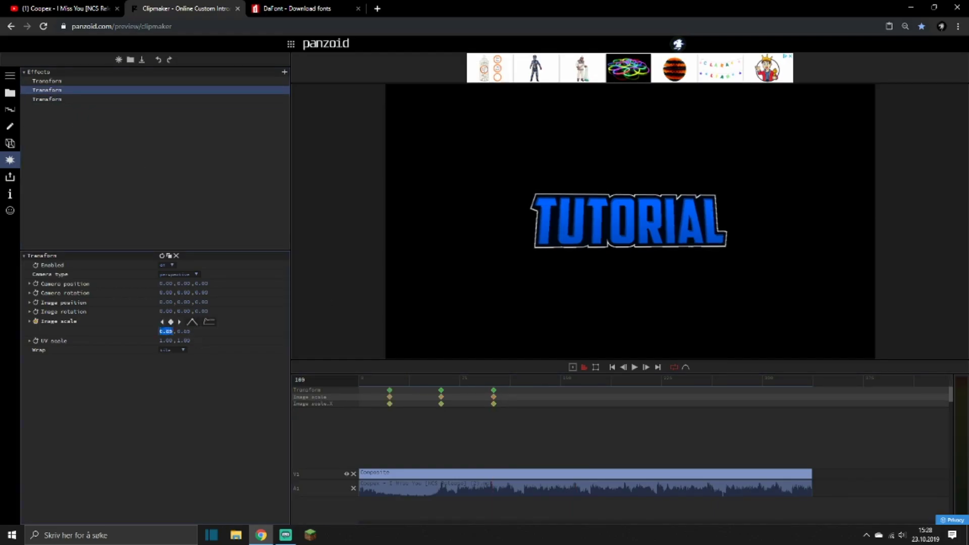
text(1)
key(Return)
Move the copy's three scale keyframes so they begin at about frame 124, and preview the animation.
click(381, 408)
drag(442, 390, 577, 404)
click(525, 378)
key(space)
drag(525, 378, 396, 376)
key(space)
Set the image scale at the copied effect's frame 124 keyframe to 1 and play the clip.
click(529, 380)
click(525, 379)
click(165, 331)
key(Return)
text(1)
key(Return)
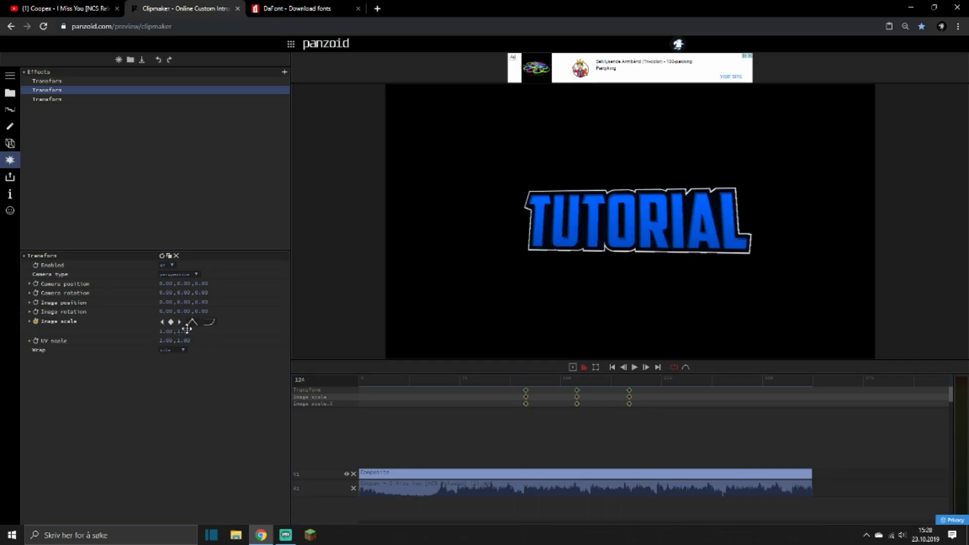
key(space)
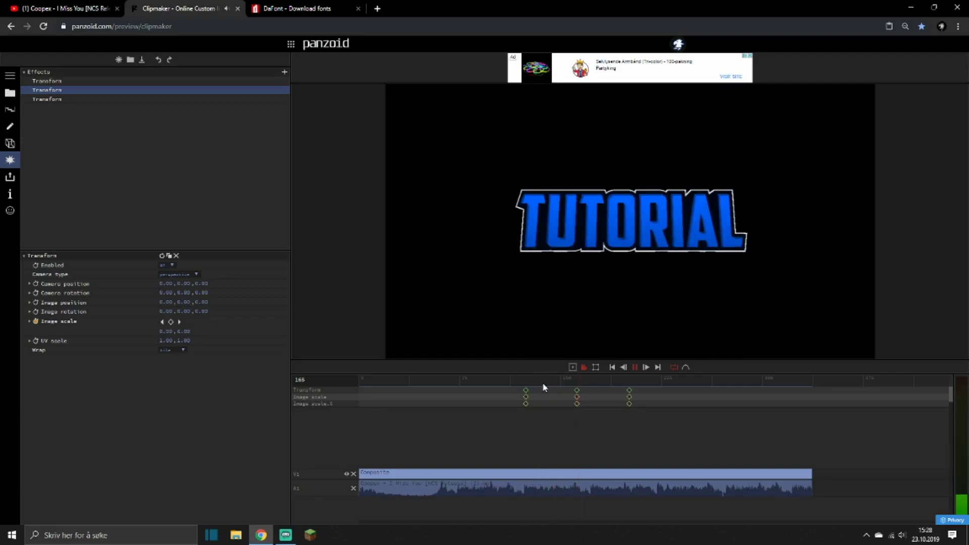
Add an image scale keyframe of 0 at frame 150 and preview the animation.
drag(523, 379, 561, 379)
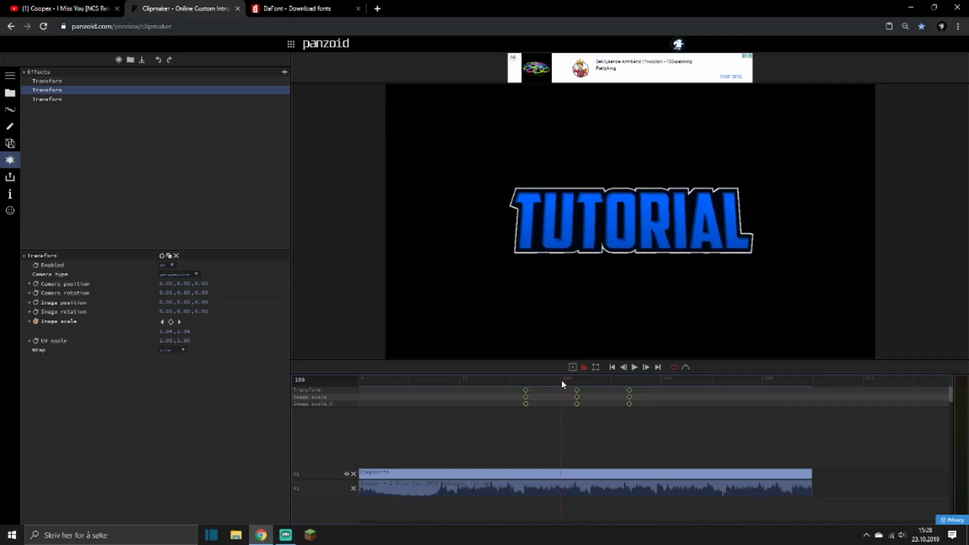
click(177, 333)
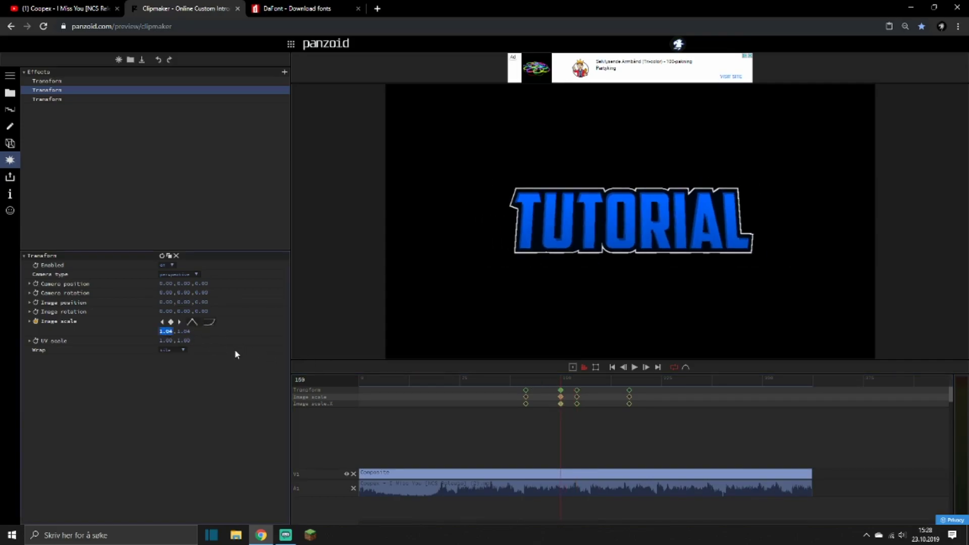
text(0)
key(Return)
click(520, 378)
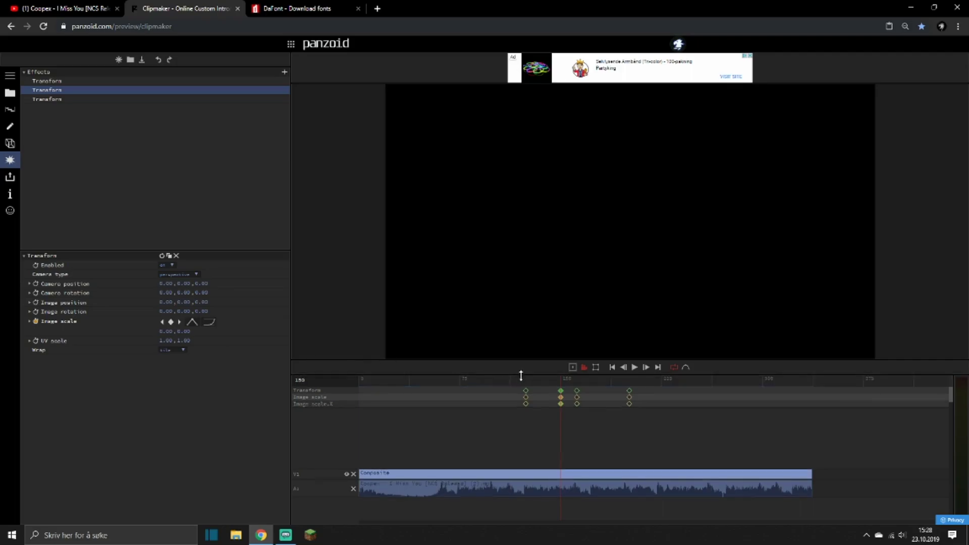
key(space)
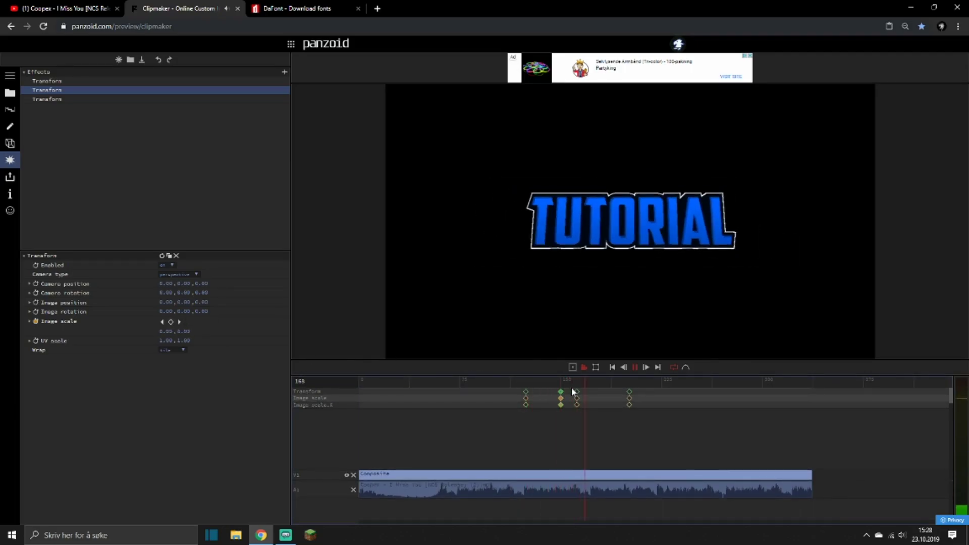
Move the zero-scale keyframe to about frame 156, make the following keyframe's easing linear, and preview the motion.
drag(561, 392, 577, 383)
click(558, 384)
key(space)
click(214, 325)
click(229, 344)
click(560, 378)
key(space)
click(504, 378)
key(space)
key(space)
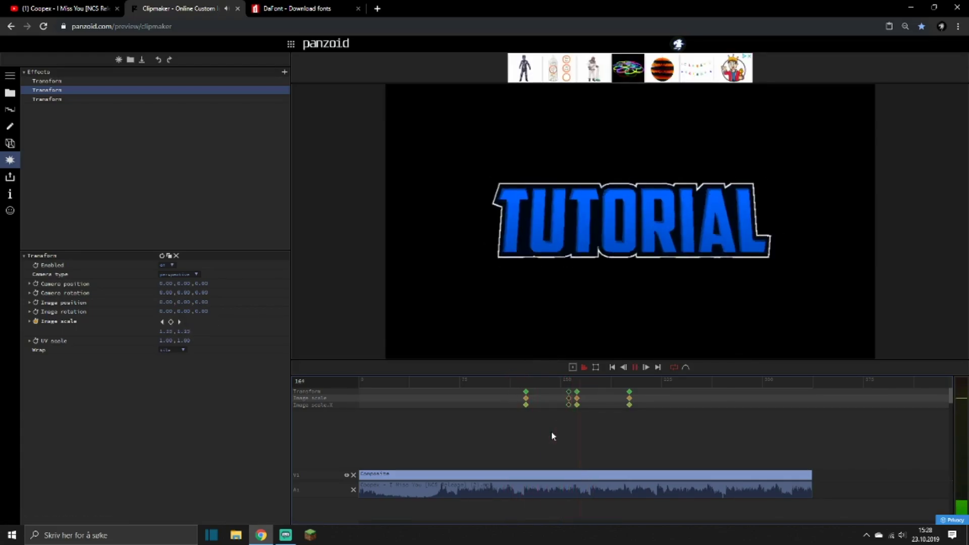
key(space)
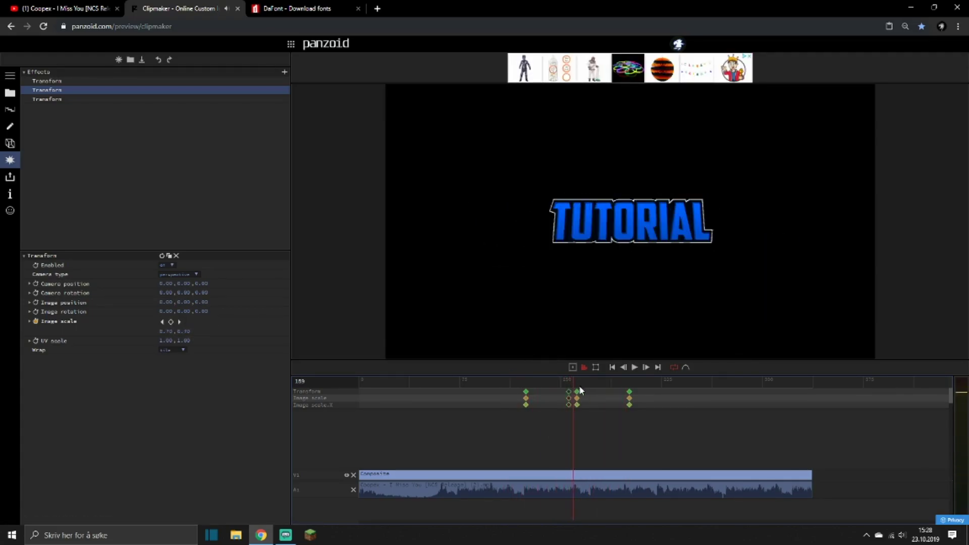
Shift the two middle scale keyframes to about frames 155 and 161 to match the music, and preview.
key(space)
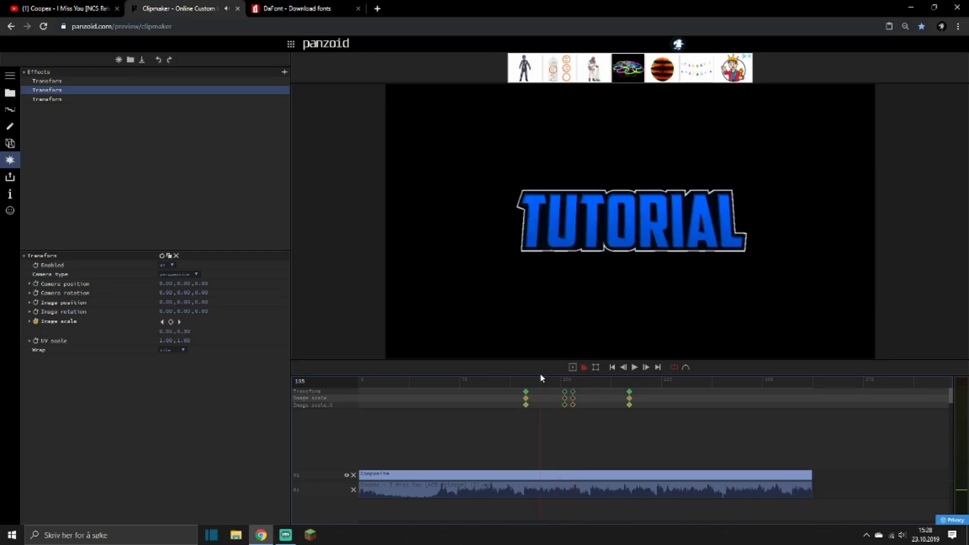
click(571, 382)
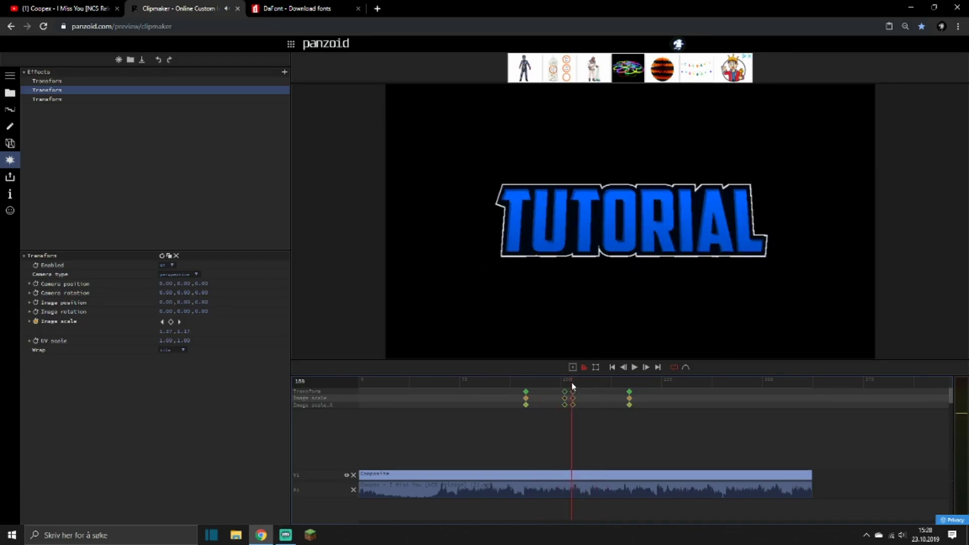
drag(573, 391, 575, 390)
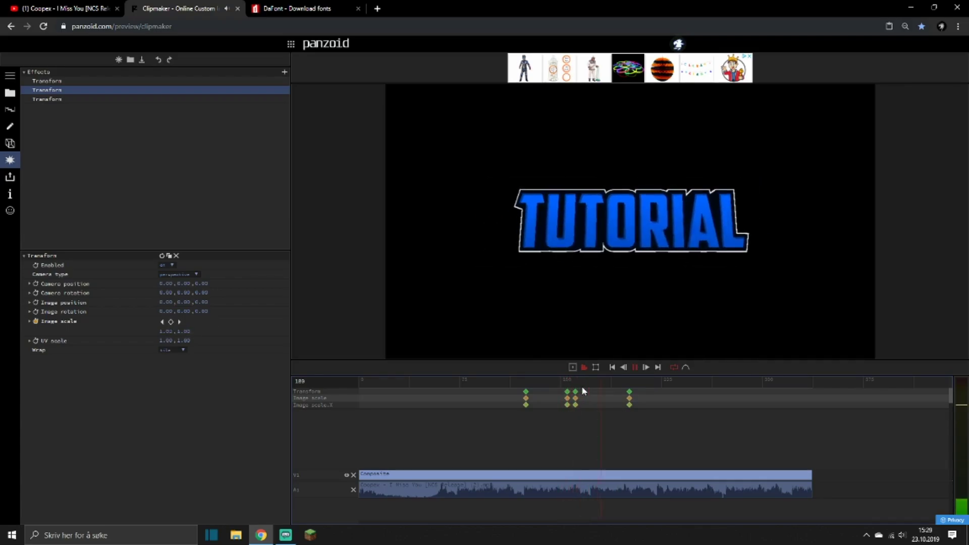
click(489, 378)
key(space)
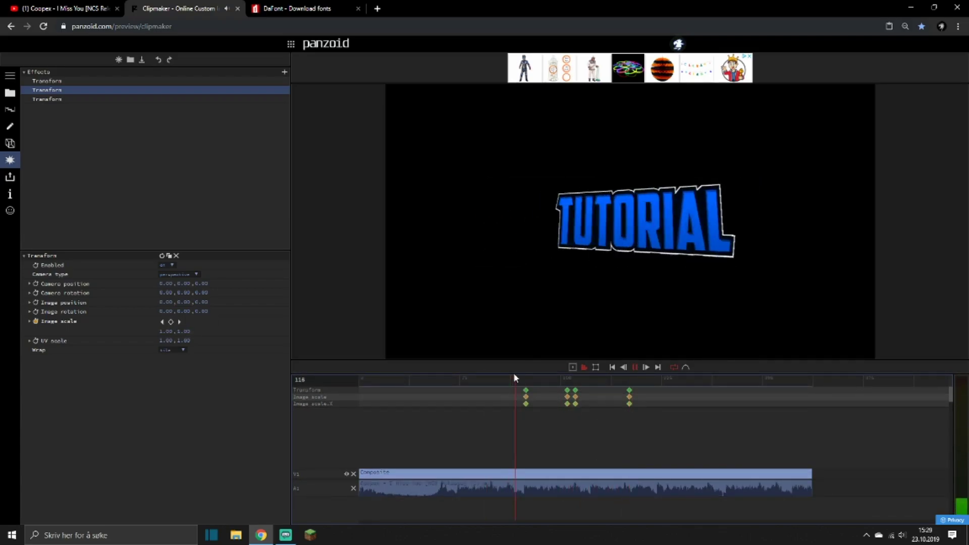
key(space)
Try a different easing on the last image scale keyframe and preview it.
drag(570, 383, 629, 389)
click(209, 322)
scroll(227, 386, down, 3)
click(221, 356)
click(558, 385)
key(space)
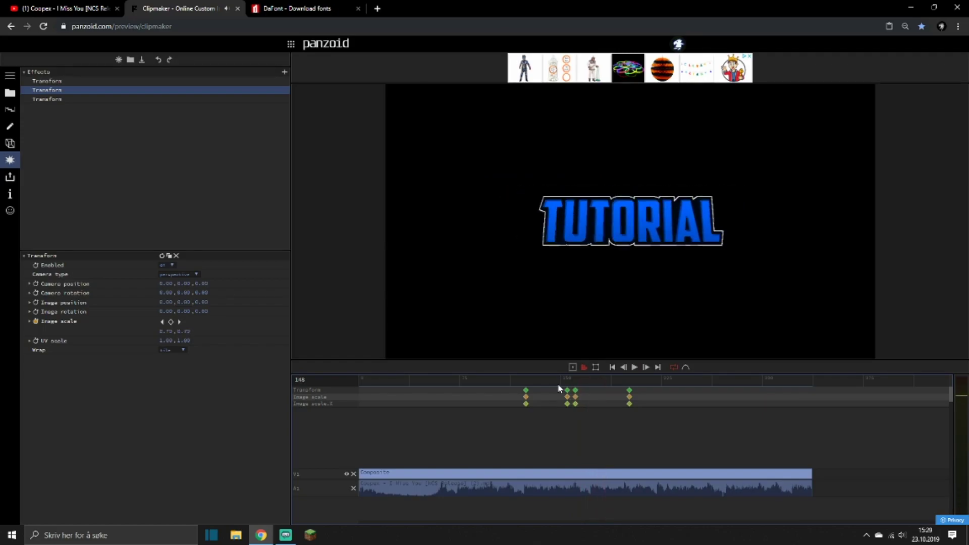
Delete the last image scale keyframe, set the scale at the frame 161 keyframe to 1, and preview.
click(576, 379)
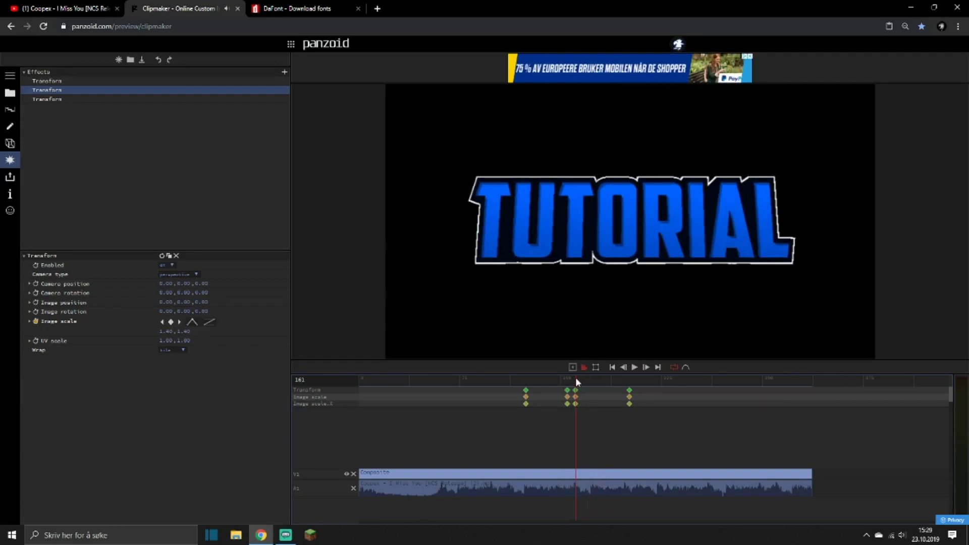
drag(626, 386, 603, 393)
key(Delete)
click(169, 331)
text(1)
key(Return)
click(627, 385)
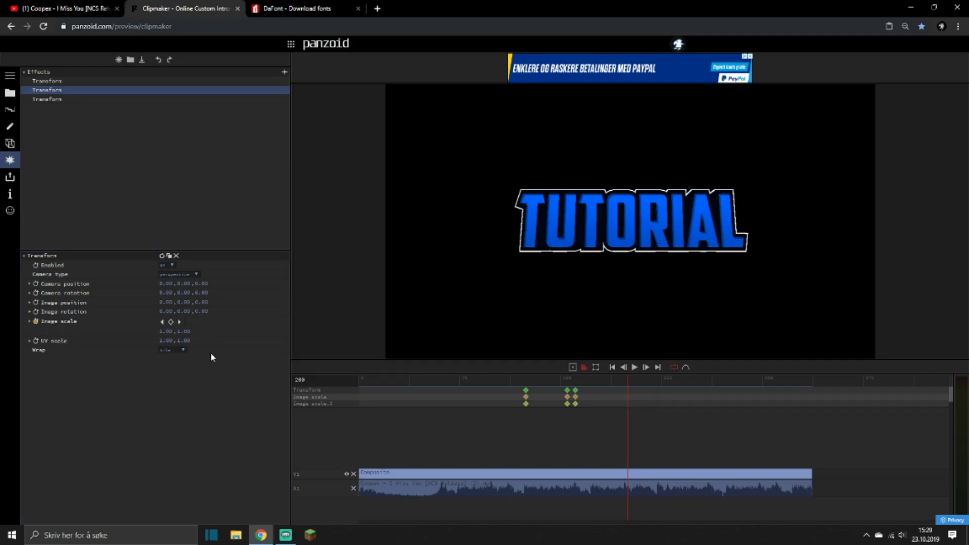
click(556, 380)
key(space)
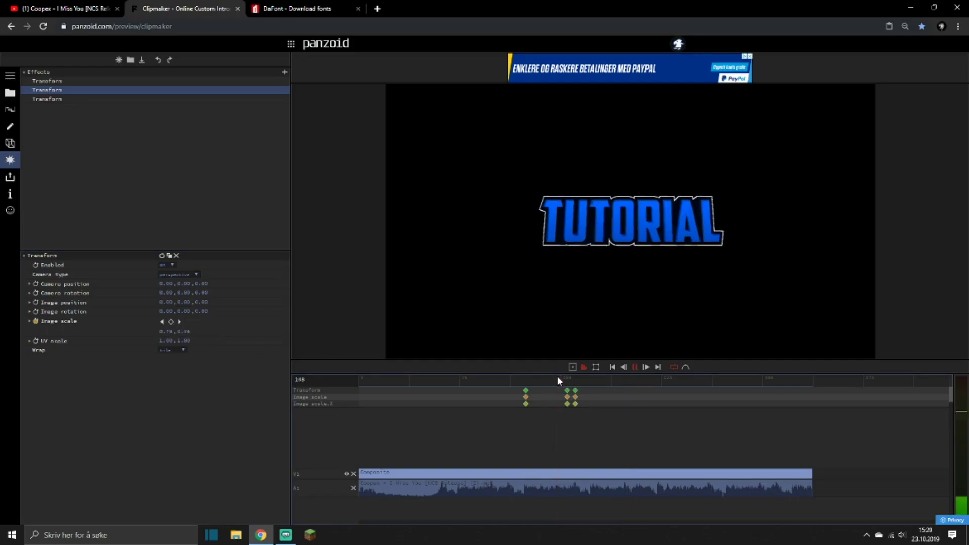
Set the easing of the frame 161 image scale keyframe to elastic out.
click(575, 380)
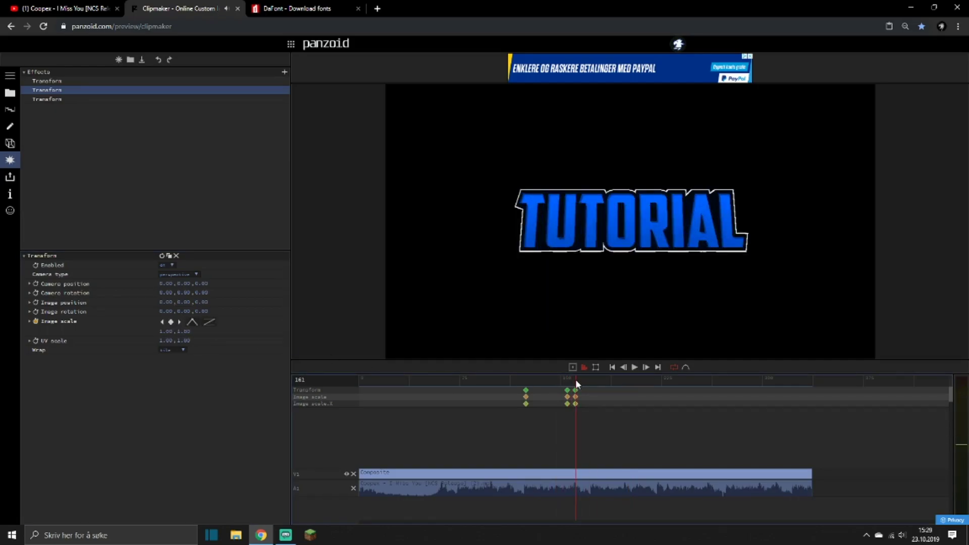
click(208, 323)
scroll(222, 363, down, 5)
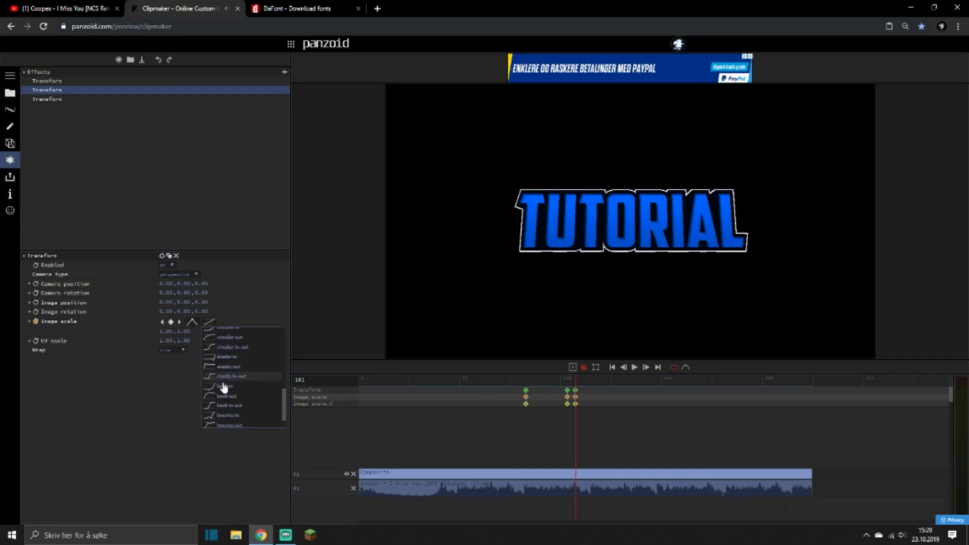
click(224, 346)
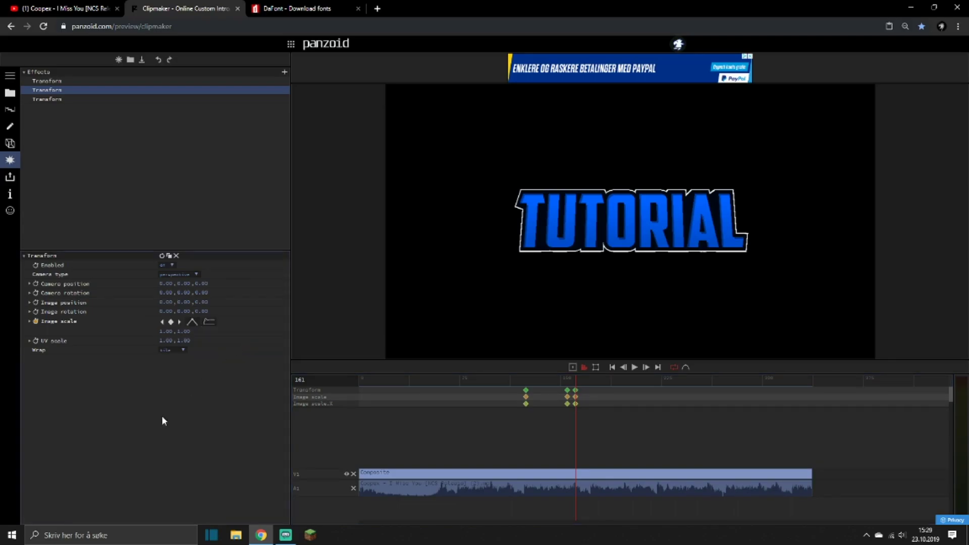
Shift the last image scale keyframe from frame 161 to about frame 196 and preview the animation with the music.
drag(576, 390, 623, 389)
click(543, 379)
key(space)
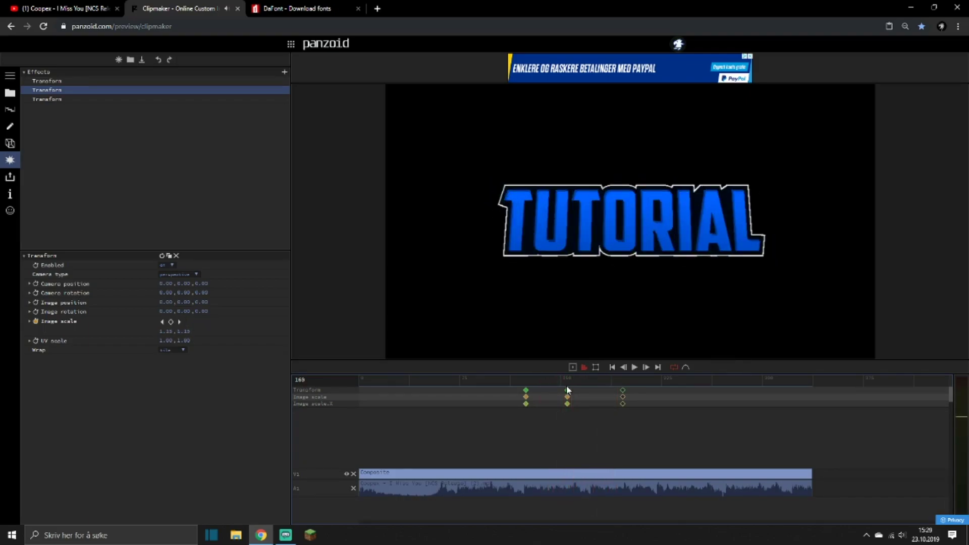
drag(551, 383, 454, 367)
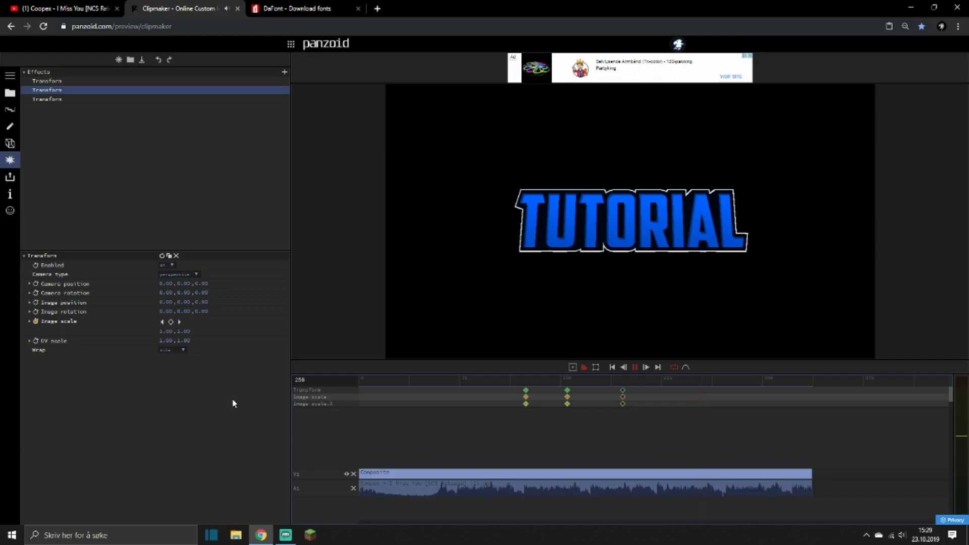
drag(455, 379, 395, 381)
key(space)
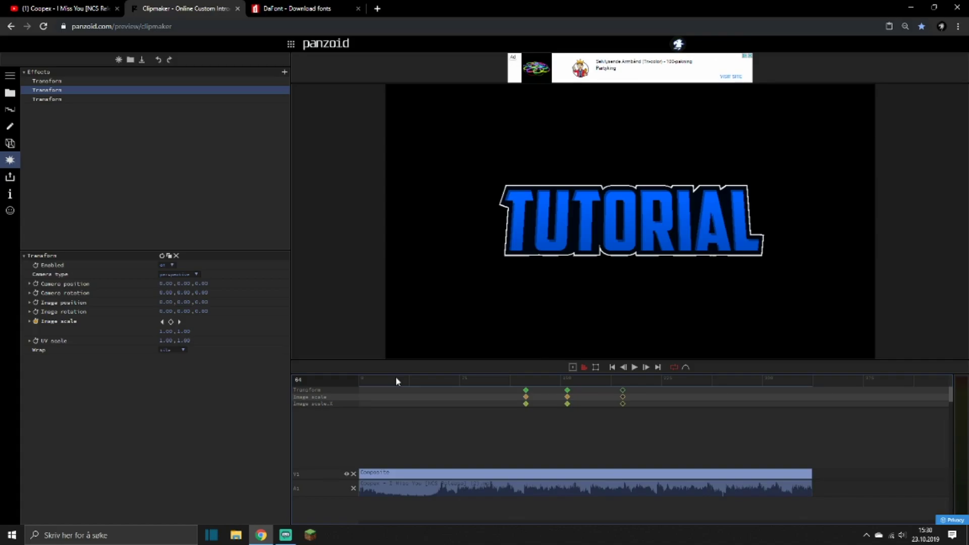
key(space)
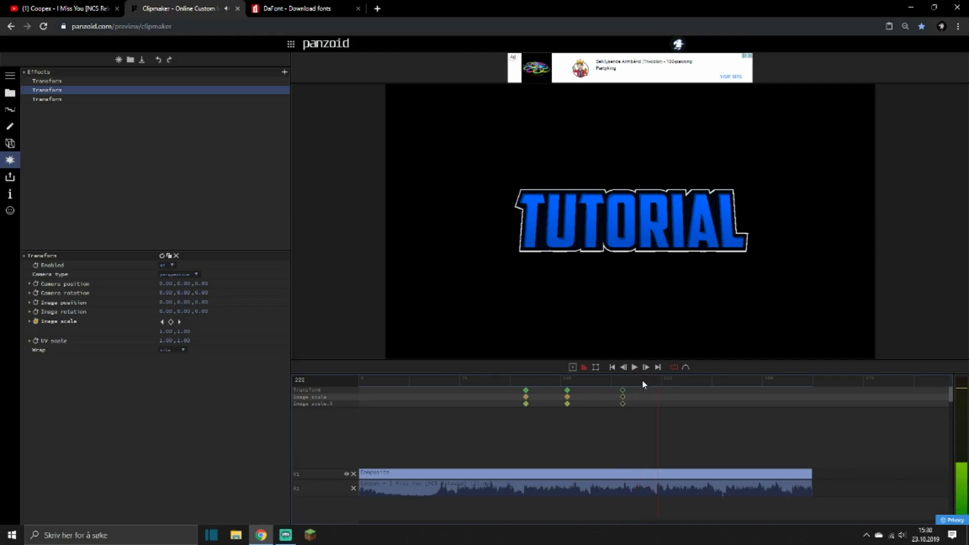
Move the text composite clip up to track V3 and preview the intro with its sound.
click(403, 379)
drag(396, 473, 395, 452)
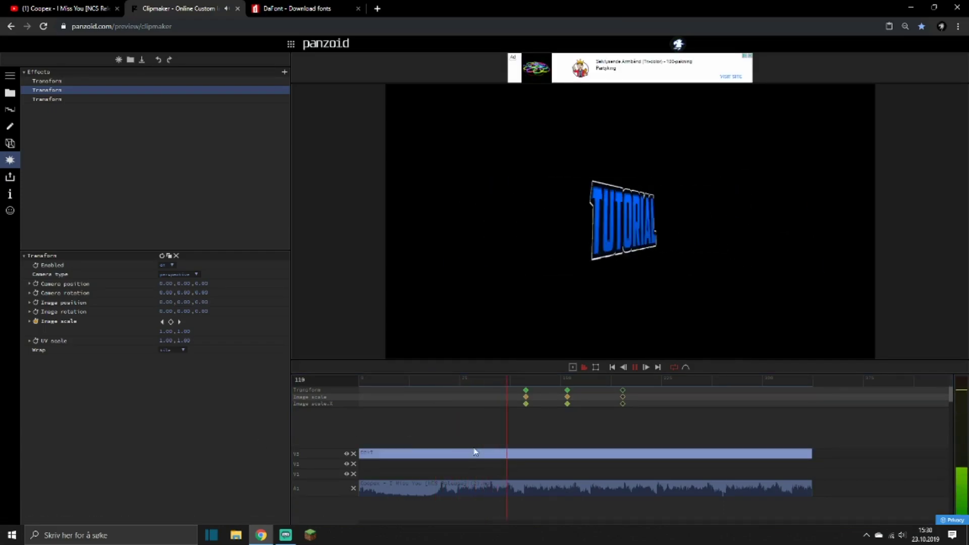
click(463, 380)
key(space)
click(900, 536)
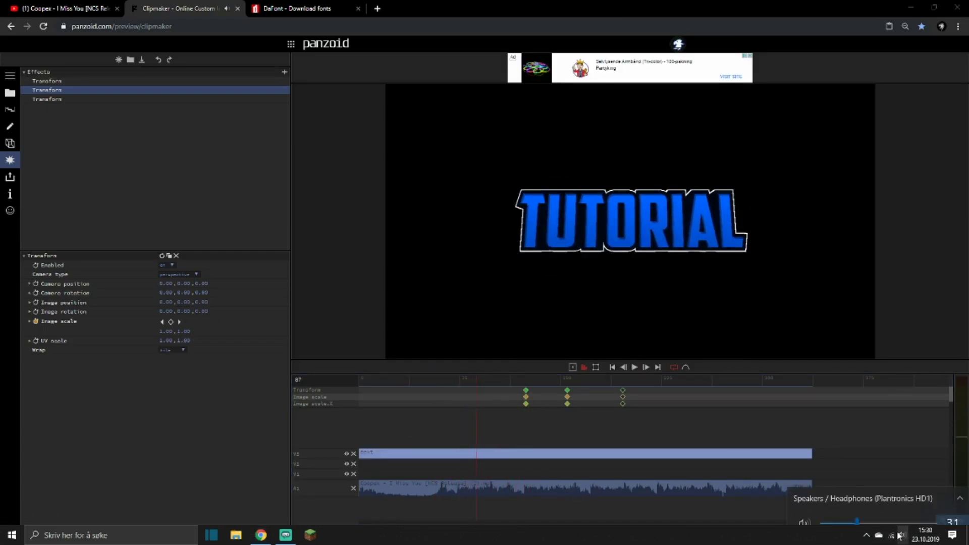
click(422, 376)
key(space)
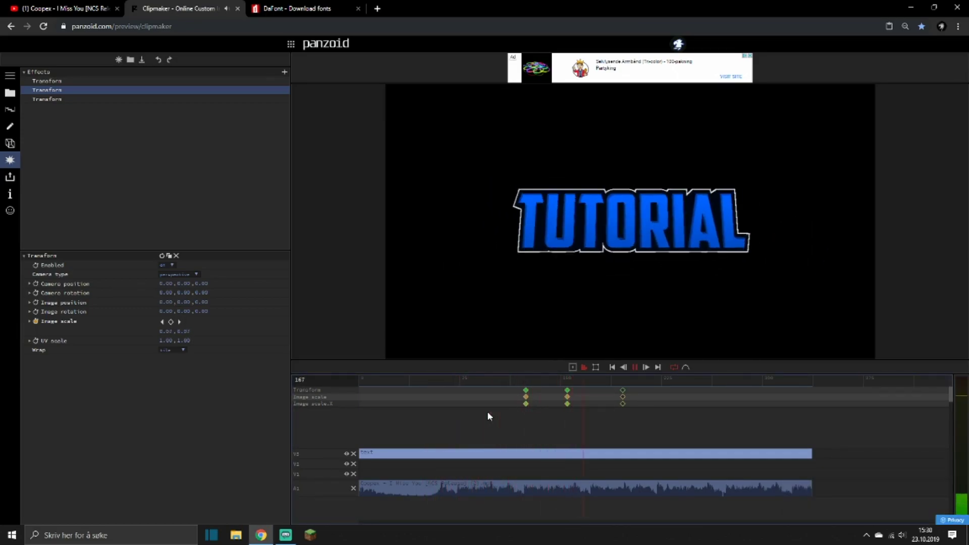
key(space)
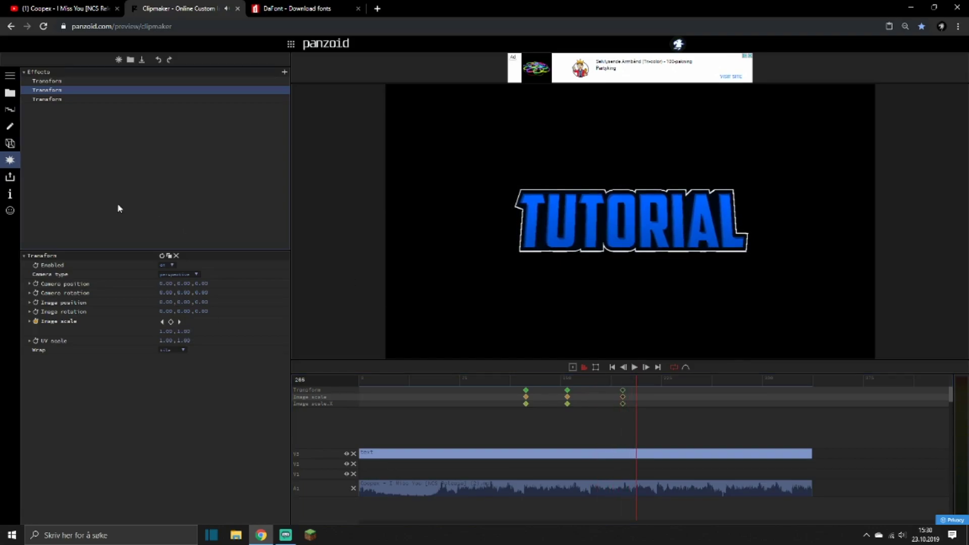
Add a Wavy effect to the text, place it above the Transform effects, and try changing its time.
click(283, 70)
click(81, 100)
drag(76, 109, 84, 78)
mouse_move(162, 293)
mouse_down()
mouse_move(434, 310)
mouse_move(67, 277)
mouse_move(98, 292)
mouse_up()
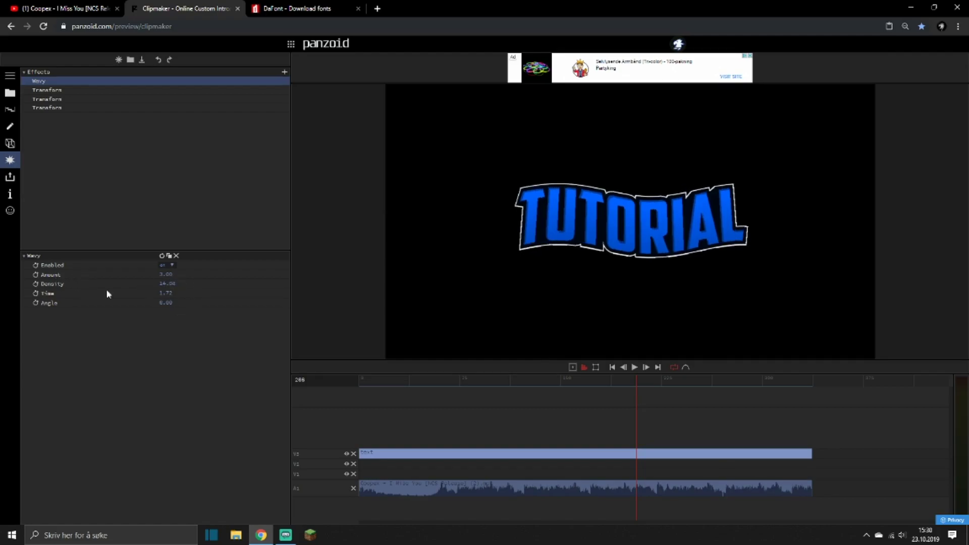
Try different amount, density and time values for the Wavy effect on the text.
mouse_move(164, 291)
mouse_down()
mouse_move(219, 308)
mouse_move(185, 295)
mouse_move(204, 277)
mouse_move(84, 304)
mouse_up()
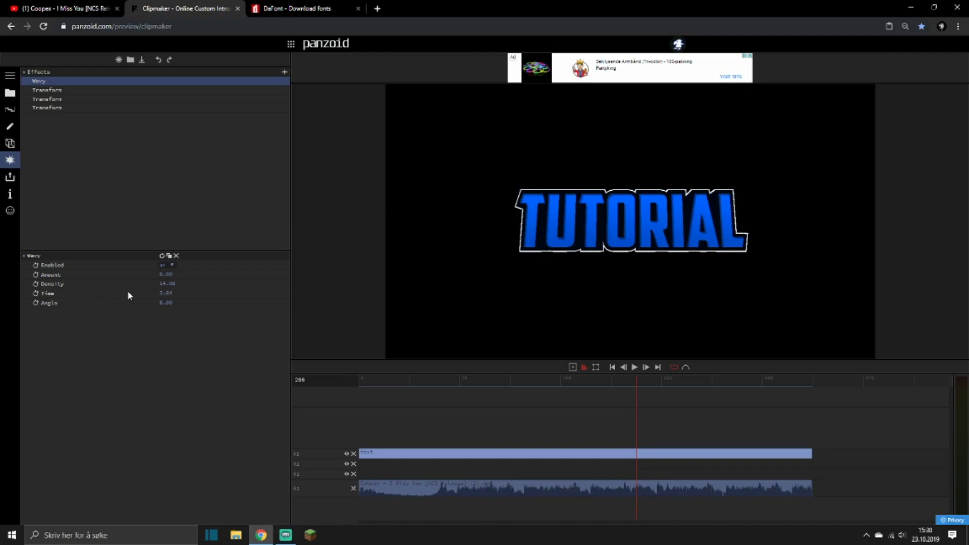
drag(165, 274, 293, 259)
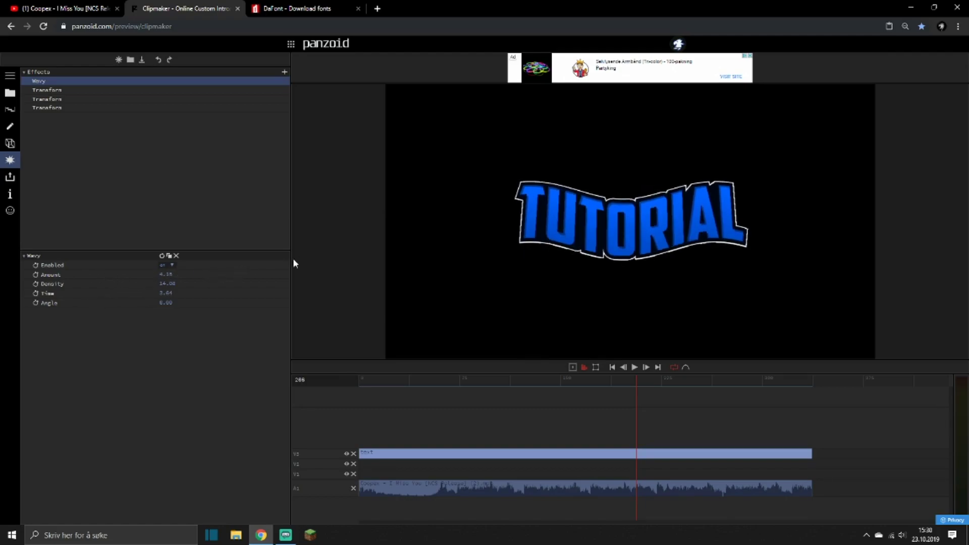
drag(167, 283, 276, 312)
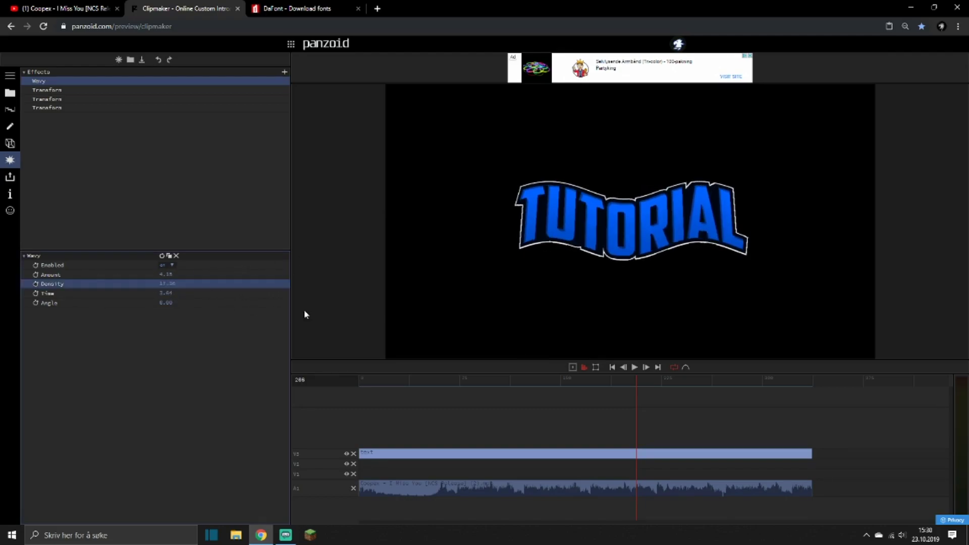
mouse_move(165, 293)
mouse_down()
mouse_move(480, 317)
mouse_move(438, 314)
mouse_up()
mouse_move(172, 285)
mouse_down()
mouse_move(264, 283)
mouse_move(86, 295)
mouse_up()
mouse_move(165, 293)
mouse_down()
mouse_move(186, 295)
mouse_move(190, 275)
mouse_move(121, 304)
mouse_move(199, 301)
mouse_move(164, 283)
mouse_move(216, 284)
mouse_move(133, 301)
mouse_move(135, 289)
mouse_up()
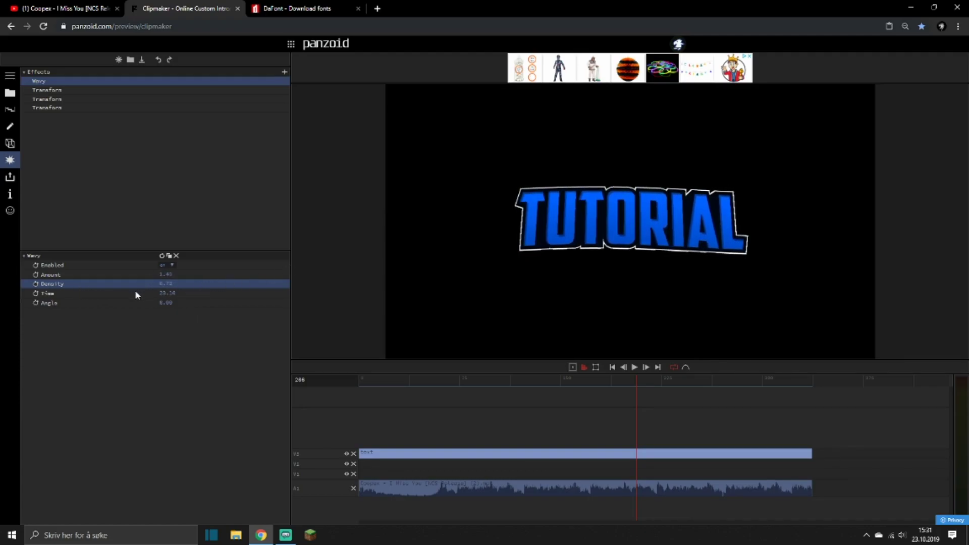
Lower the Wavy effect's time to 21.92, preview the distortion, and delete the Wavy effect.
click(465, 385)
key(space)
drag(170, 299, 136, 308)
key(ctrl+z)
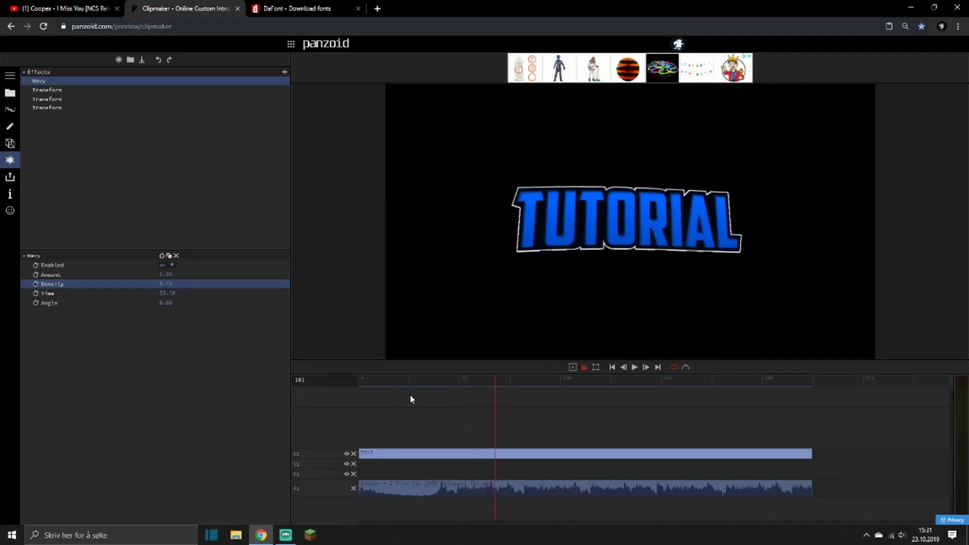
click(437, 381)
drag(173, 299, 156, 298)
key(space)
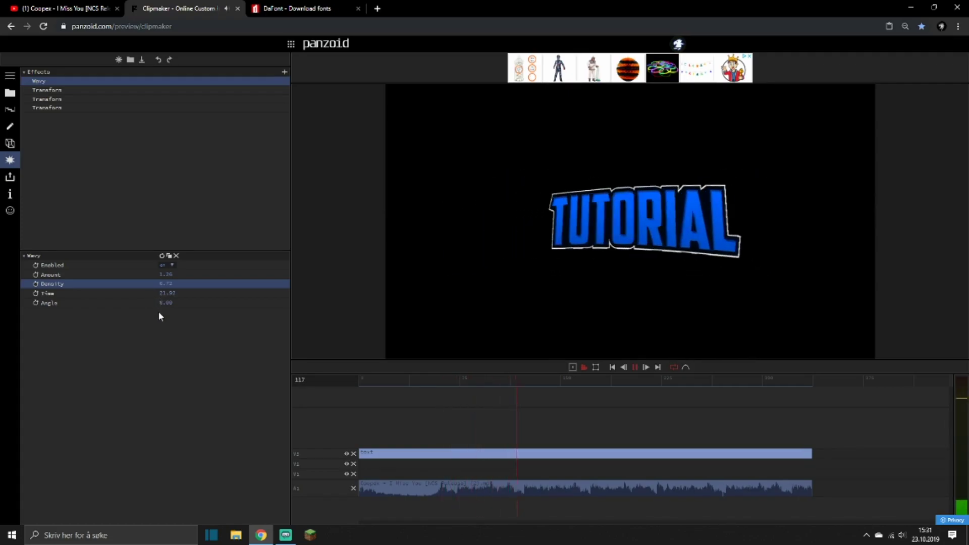
key(space)
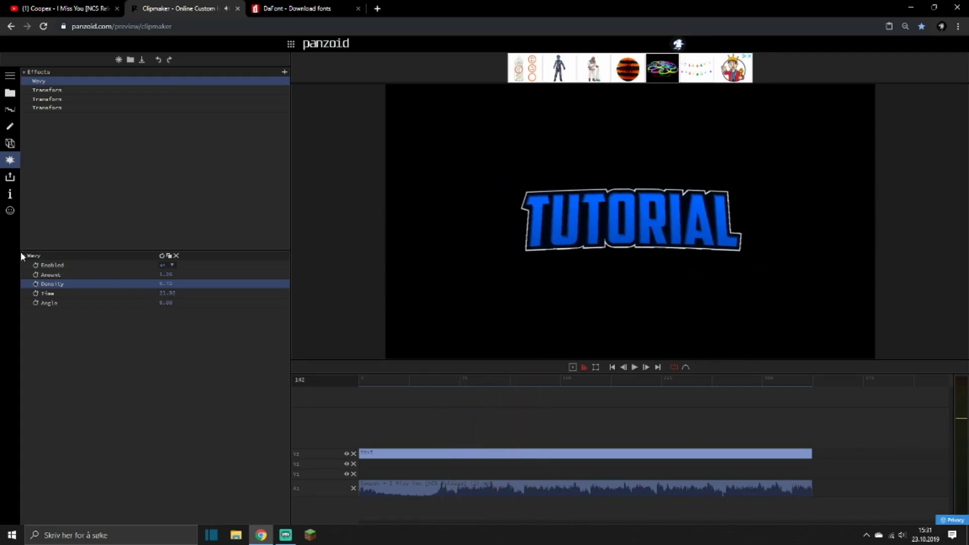
click(176, 255)
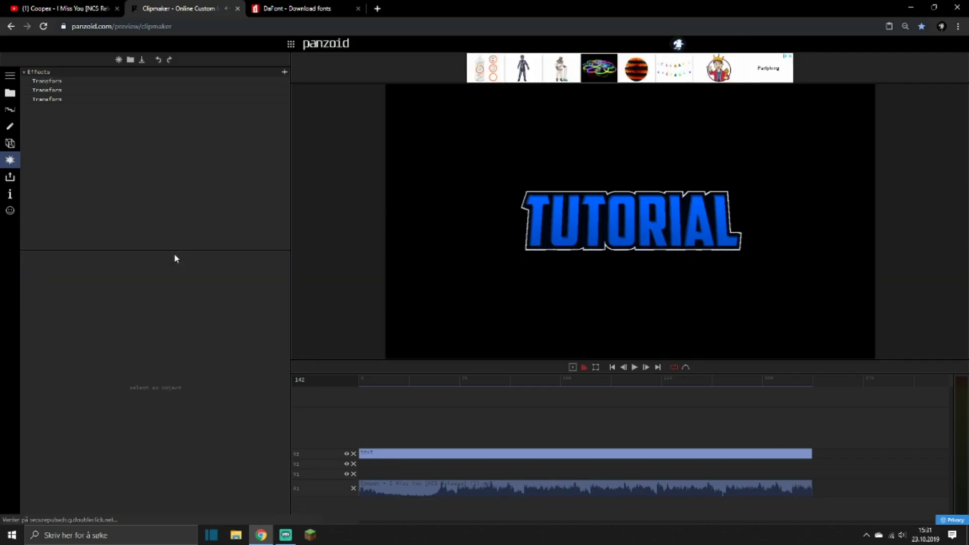
Move the text clip up to track V4 and place an Adjustment layer above it, extended to the clip's full length.
click(398, 389)
key(space)
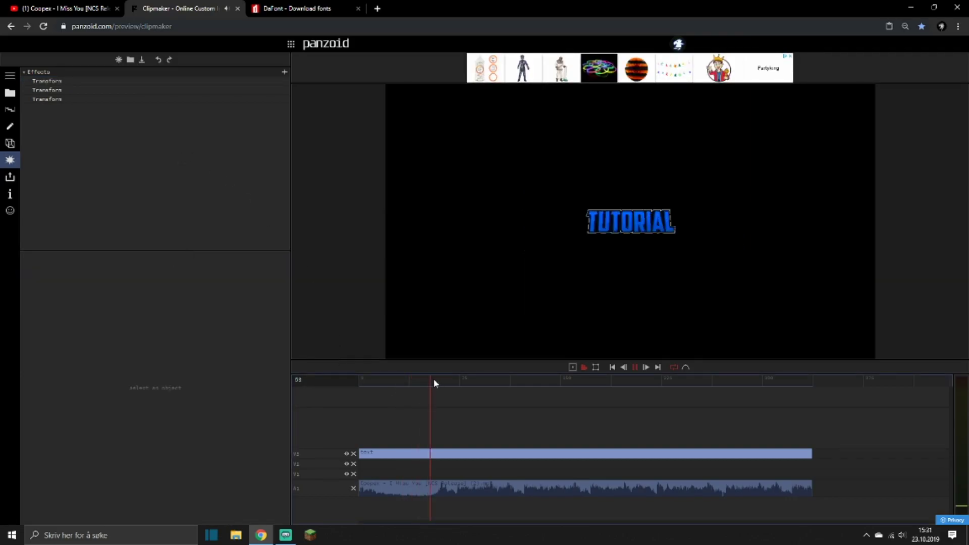
mouse_move(445, 460)
mouse_down()
mouse_move(445, 430)
mouse_move(443, 442)
mouse_up()
click(11, 94)
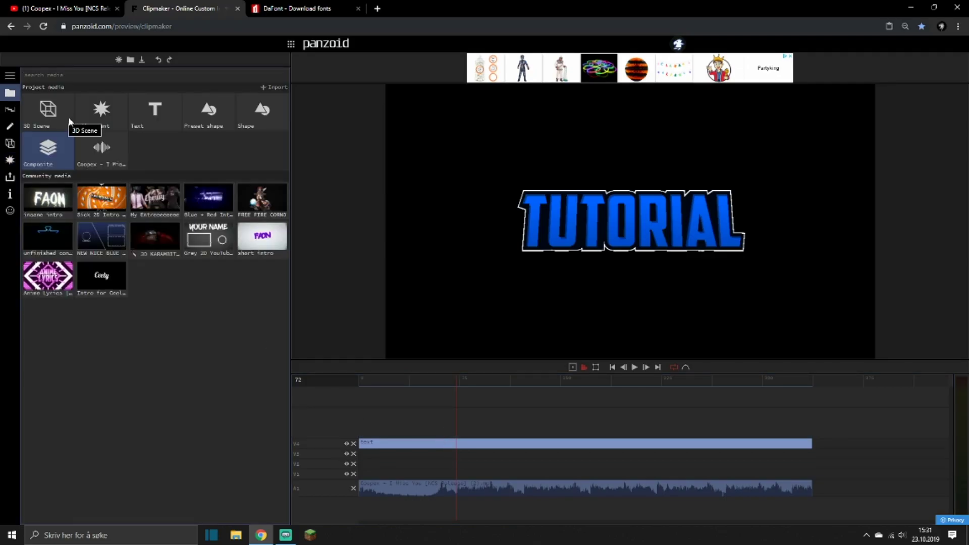
drag(81, 112, 356, 432)
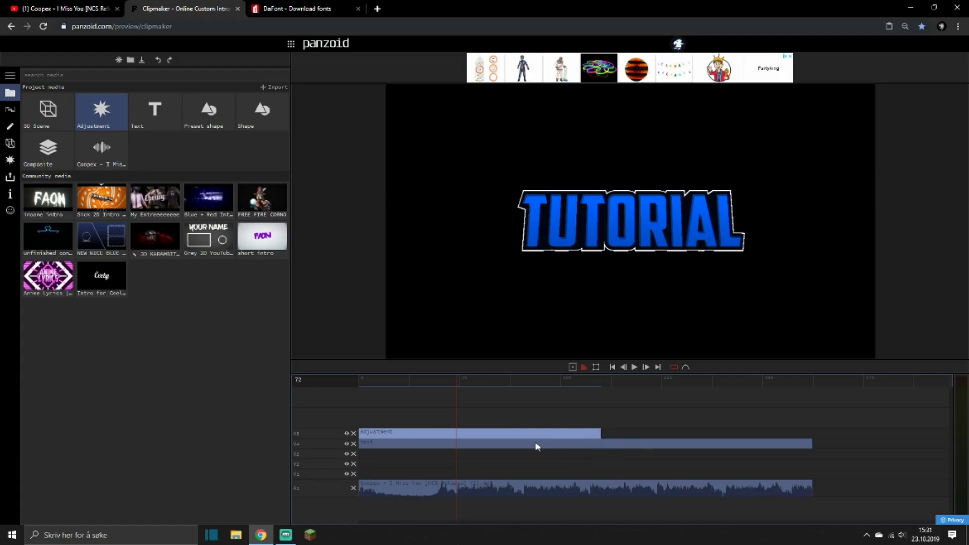
drag(600, 433, 810, 433)
Add a Shake effect to the Adjustment layer, set its speed to 8, and preview it.
click(10, 160)
click(284, 74)
text(shake)
key(Return)
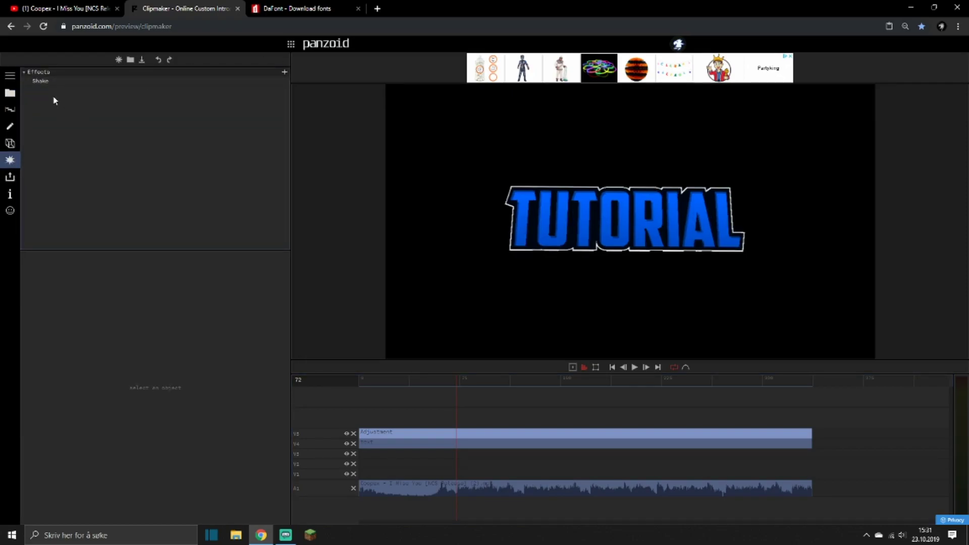
click(38, 81)
click(173, 285)
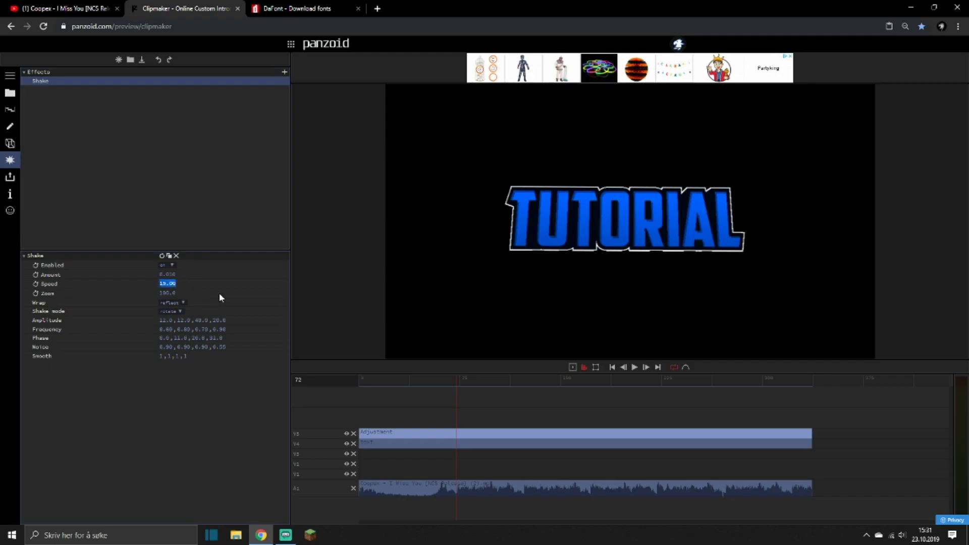
text(8)
key(Return)
key(space)
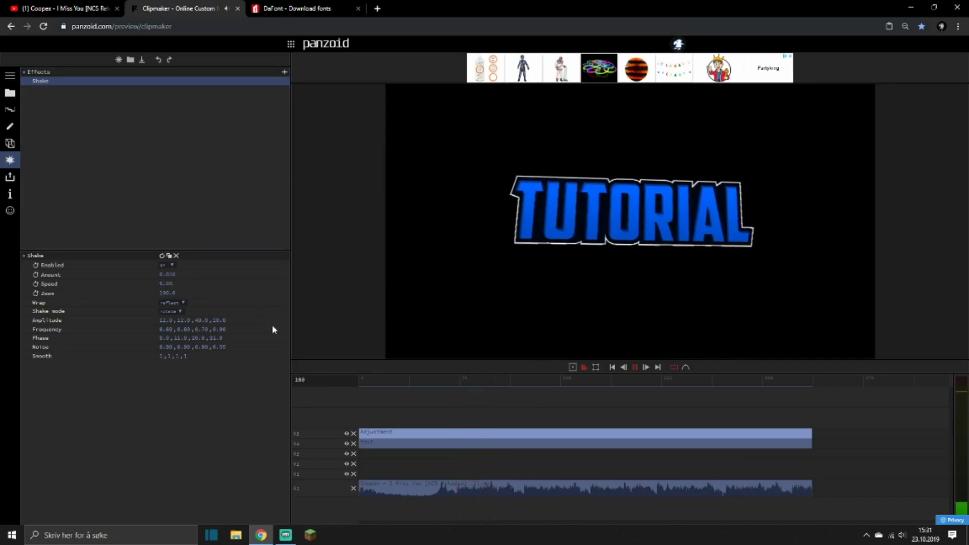
Set the Shake effect's speed to 6 and its amount to 0.
click(174, 283)
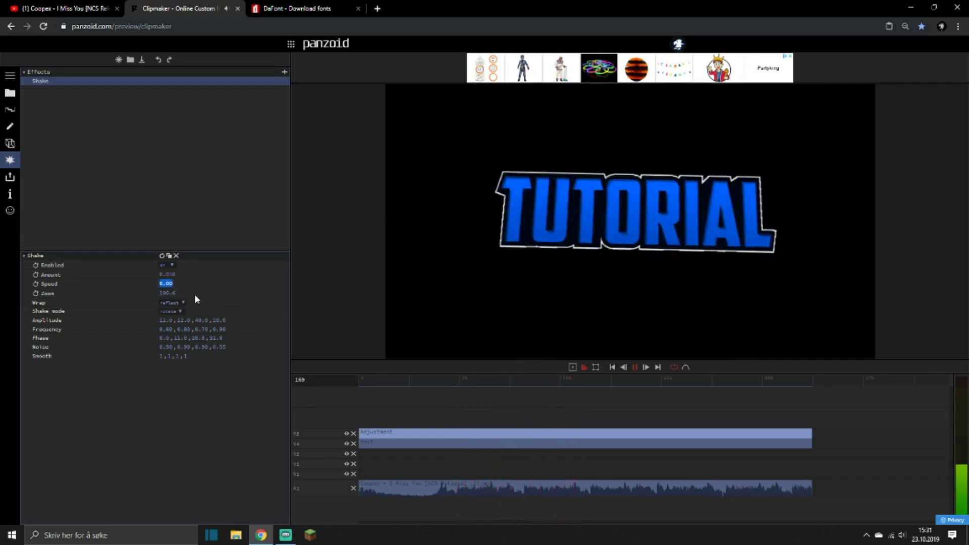
text(6)
key(Return)
click(173, 277)
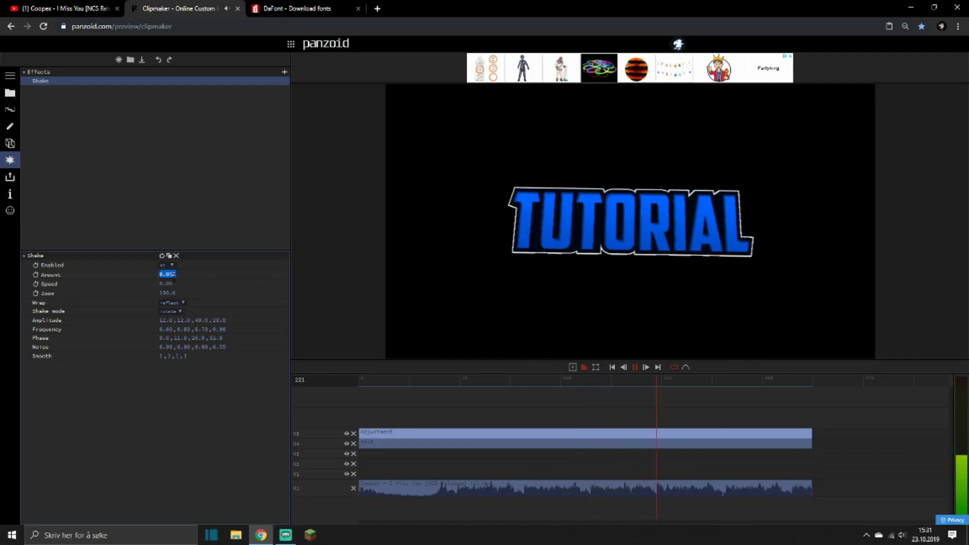
text(0)
key(Return)
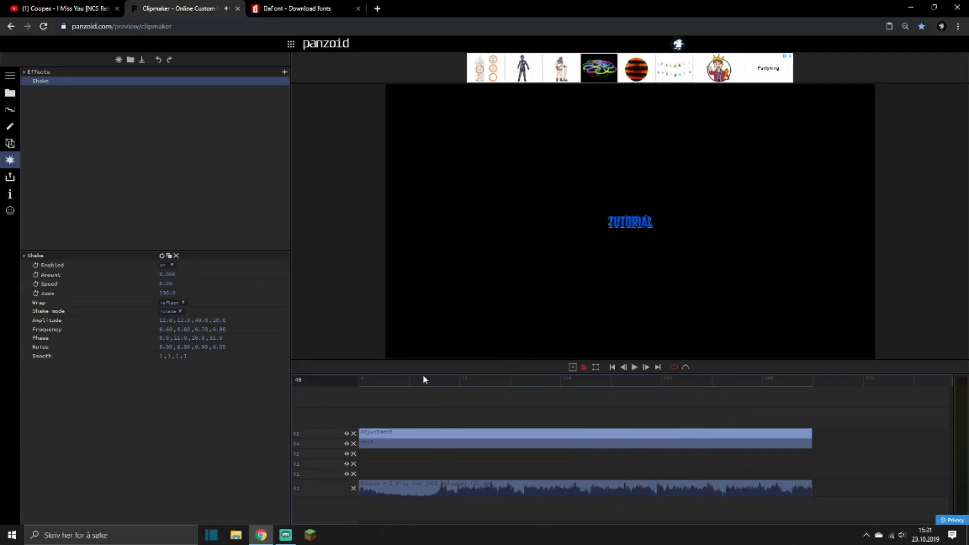
Play the intro from frame 0 and place timeline markers on the beats of the song.
click(450, 382)
drag(450, 385, 328, 387)
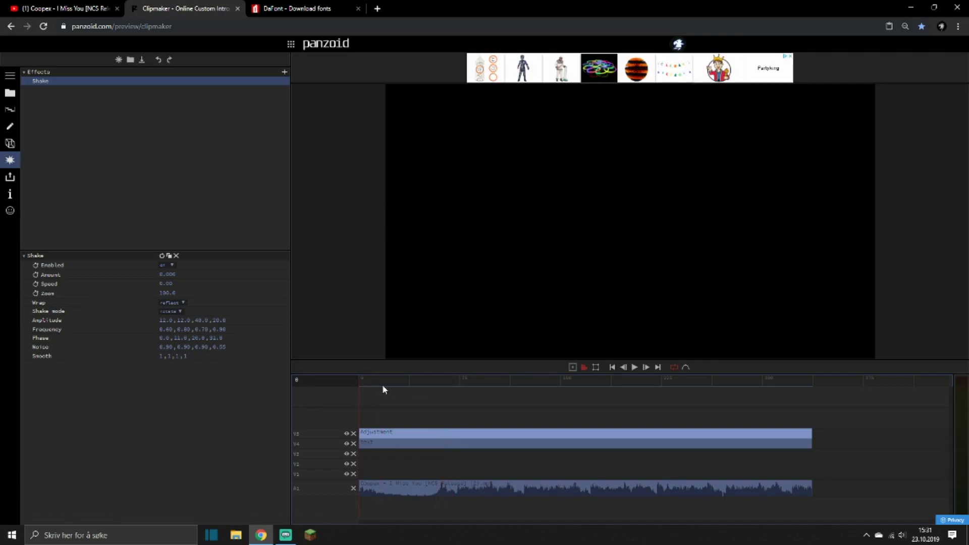
key(space)
key(m)
key(m)
key(m)
key(m)
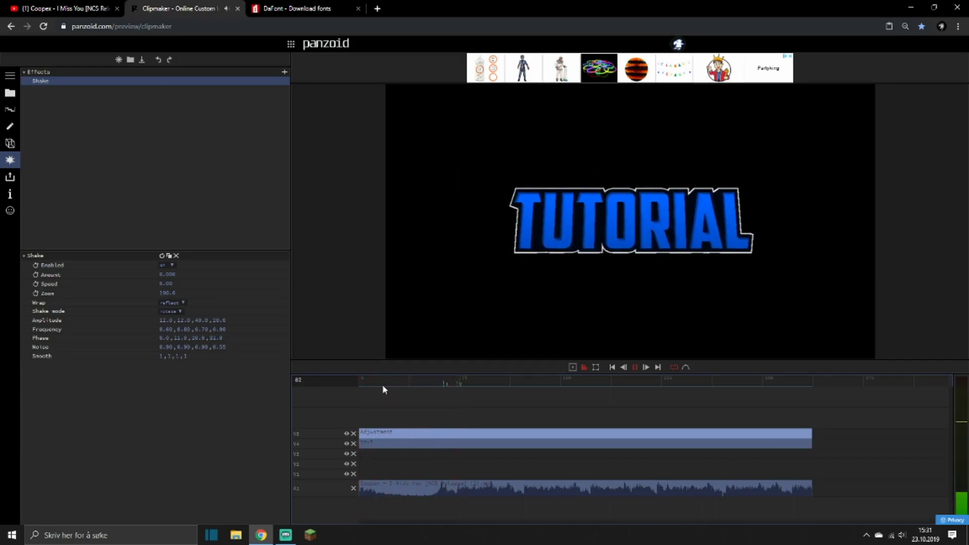
key(m)
key(m)
key(m)
key(m)
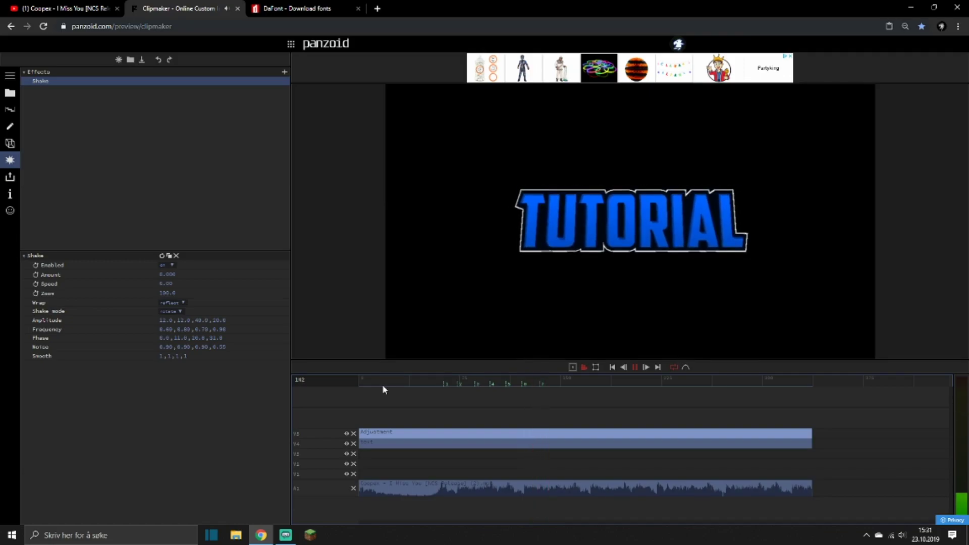
key(m)
key(m)
key(m)
key(m)
key(m)
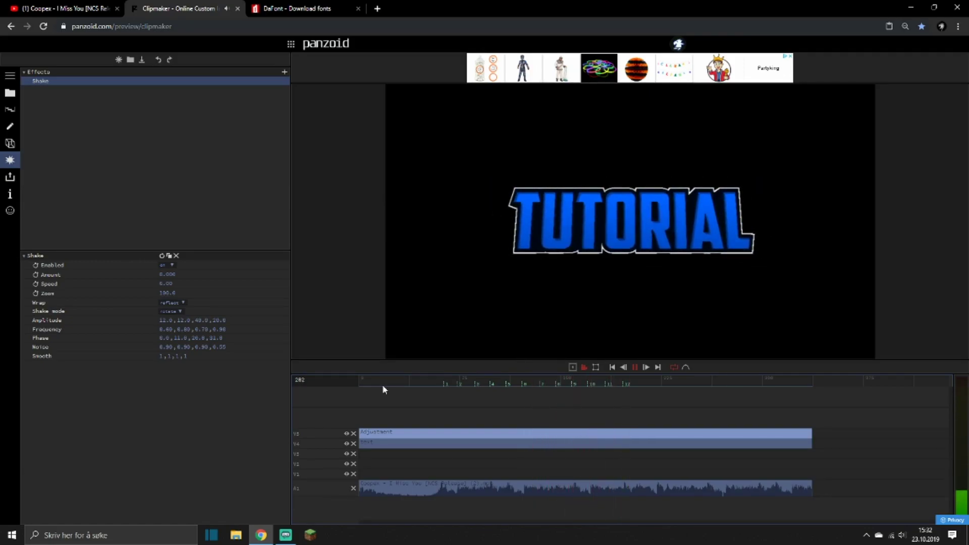
key(m)
key(space)
At the first beat marker, frame 63, set the Shake effect's zoom to 400 and turn on keyframing for it.
click(424, 380)
key(space)
key(space)
click(443, 385)
click(445, 385)
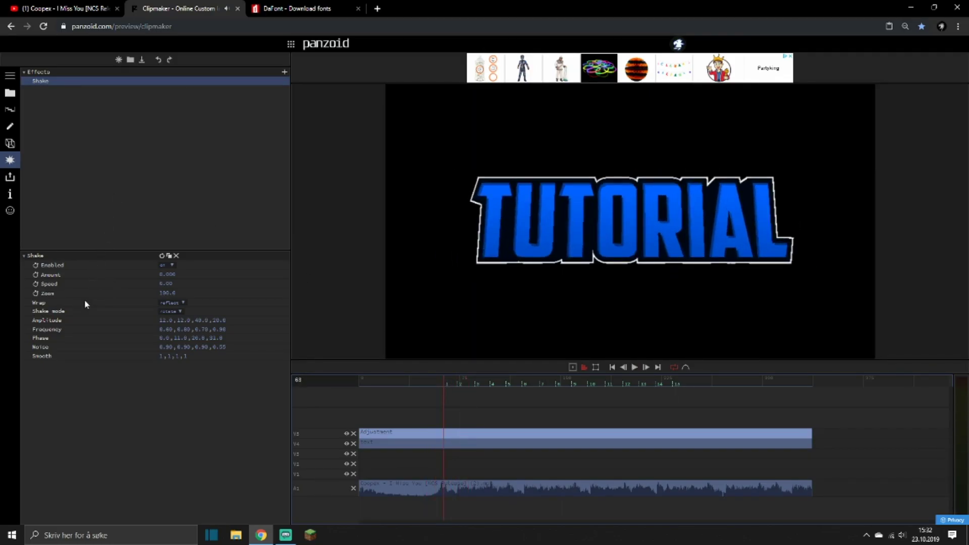
text(400)
key(Return)
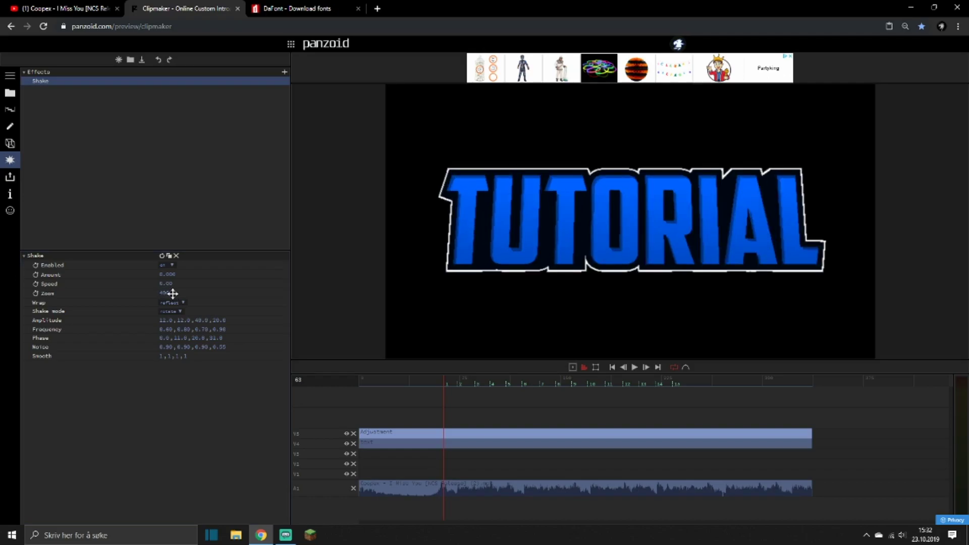
click(36, 294)
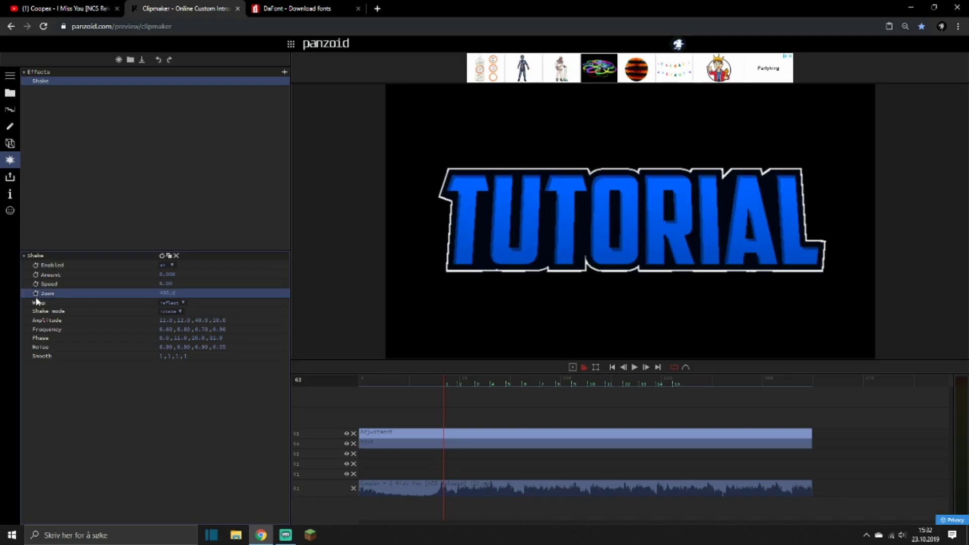
Set the Shake zoom keyframe at frame 62 to 0 and preview the zoom on the beat.
key(Left)
click(172, 294)
click(168, 304)
text(0)
key(Return)
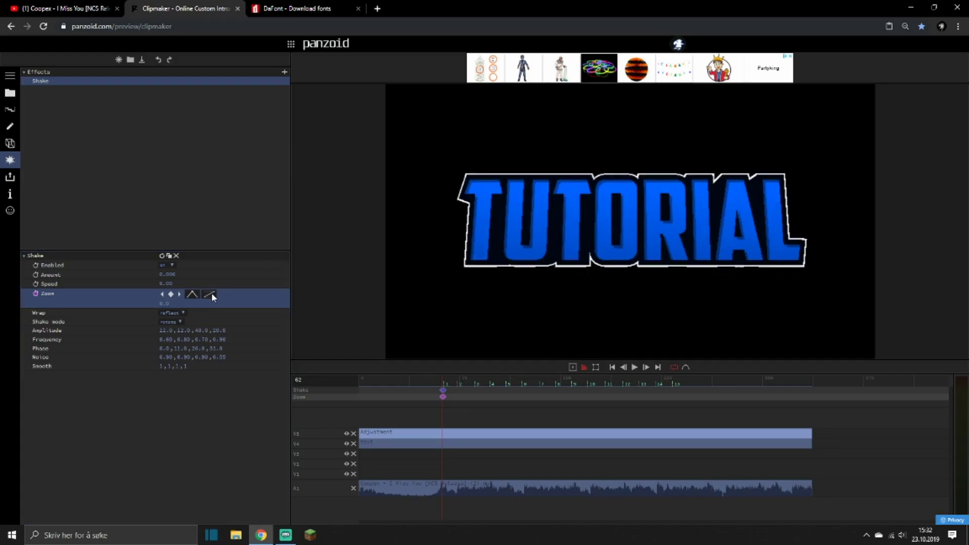
key(space)
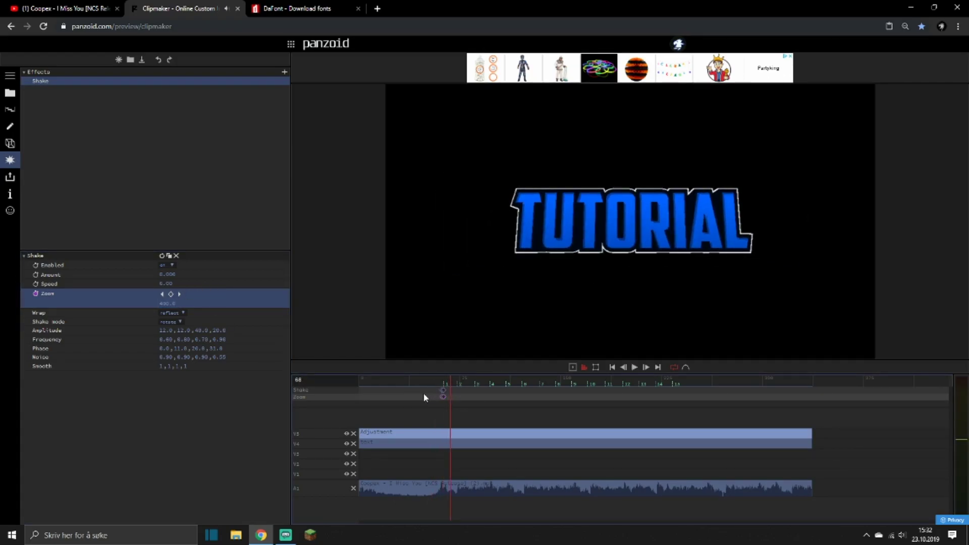
key(ctrl+Right)
key(ctrl+v)
key(ctrl+Right)
key(ctrl+v)
key(ctrl+Right)
key(ctrl+v)
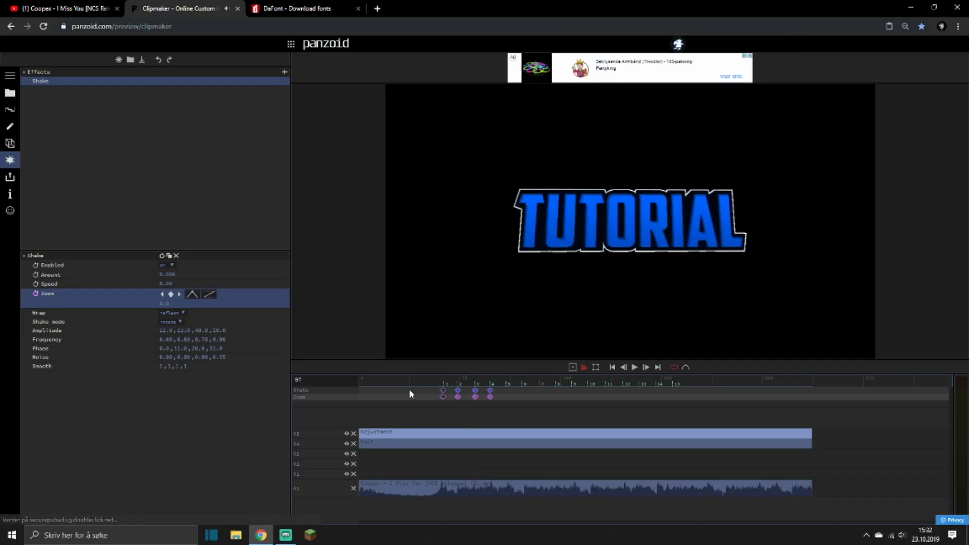
key(ctrl+Right)
key(ctrl+v)
key(ctrl+Right)
key(ctrl+z)
key(ctrl+z)
key(ctrl+z)
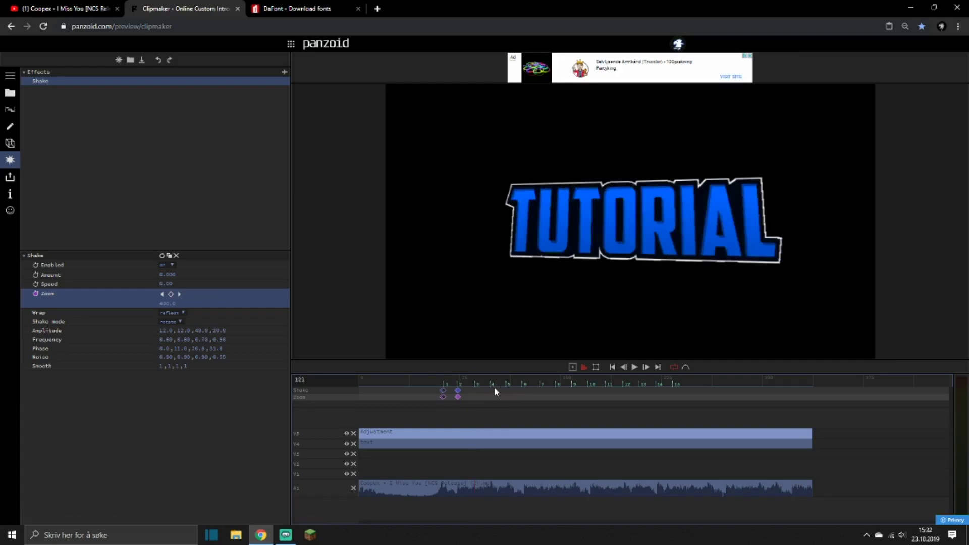
click(458, 386)
key(ctrl+Left)
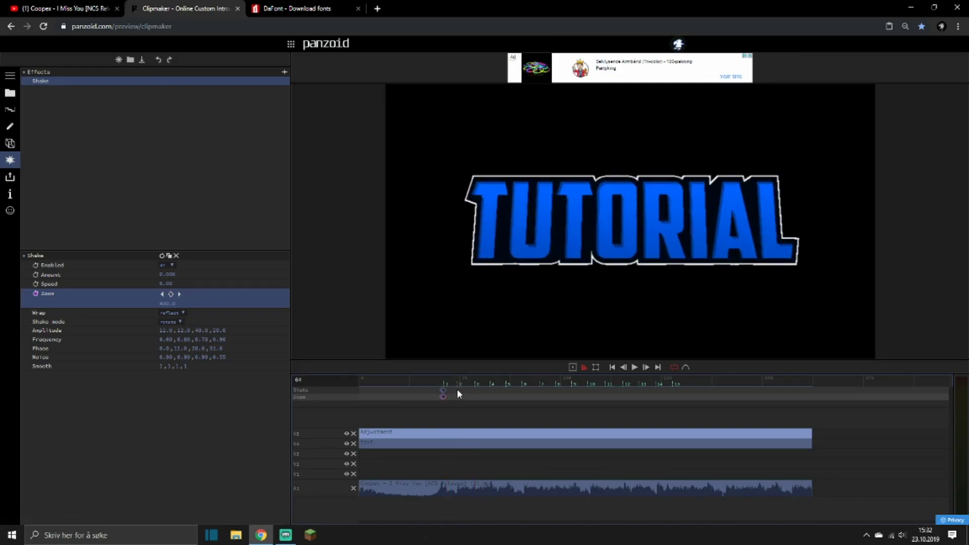
Paste the copied pair of Shake zoom keyframes at beat markers 2, 3 and 4.
click(459, 382)
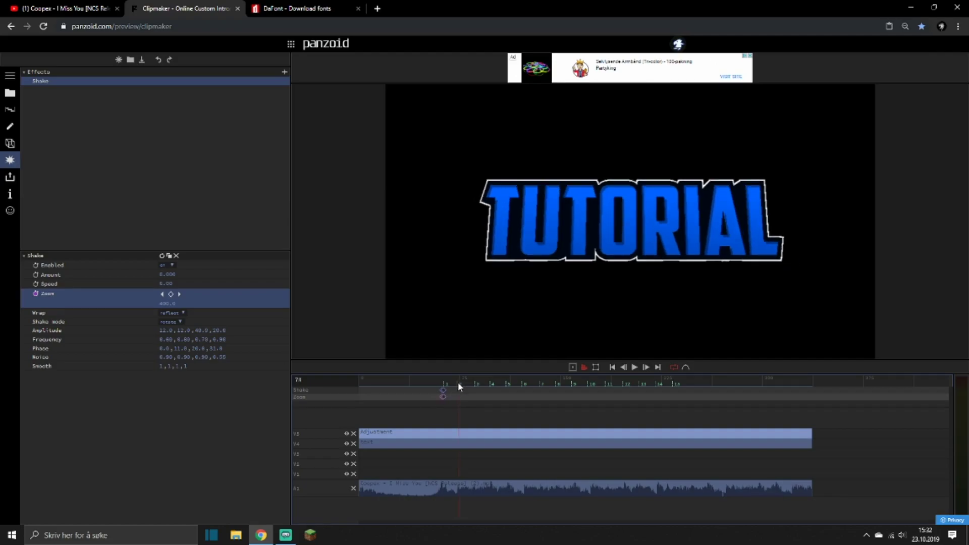
key(ctrl+v)
drag(457, 384, 474, 383)
key(ctrl+v)
click(490, 383)
key(ctrl+v)
Paste the Shake zoom keyframe pair at each beat marker from 5 to 15 and play the result.
click(512, 388)
click(506, 388)
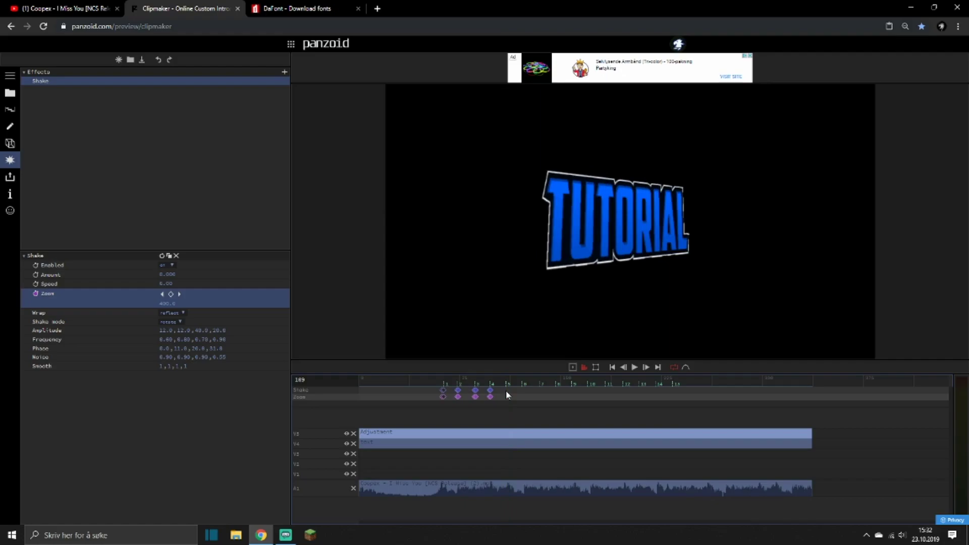
key(ctrl+v)
mouse_move(506, 391)
mouse_down()
mouse_move(675, 429)
mouse_move(535, 424)
mouse_up()
key(ctrl+v)
key(ctrl+v)
key(ctrl+v)
key(ctrl+v)
key(ctrl+v)
key(ctrl+v)
key(ctrl+v)
key(ctrl+v)
key(ctrl+v)
key(ctrl+v)
key(space)
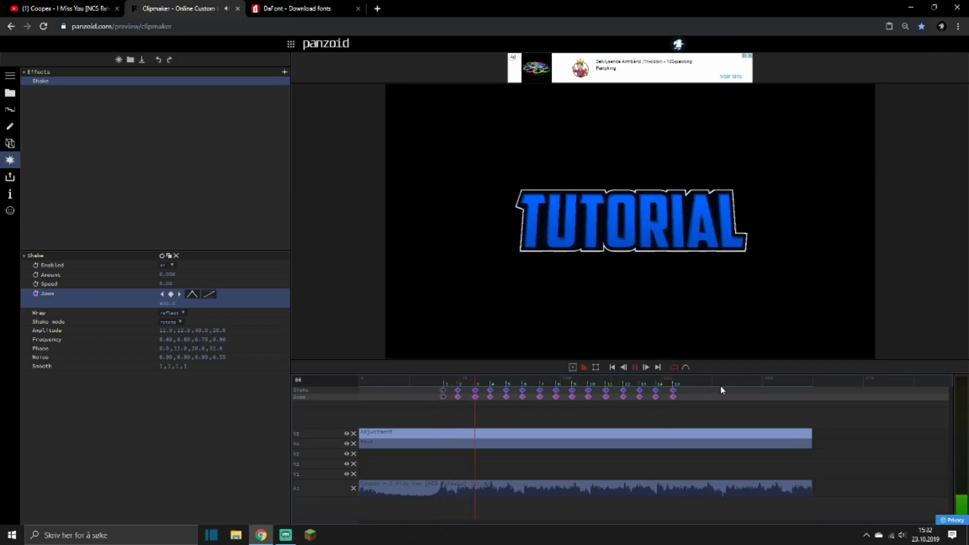
Shift the zoom keyframes from marker 2 onward one frame earlier, starting at frame 72, and preview the timing.
click(474, 403)
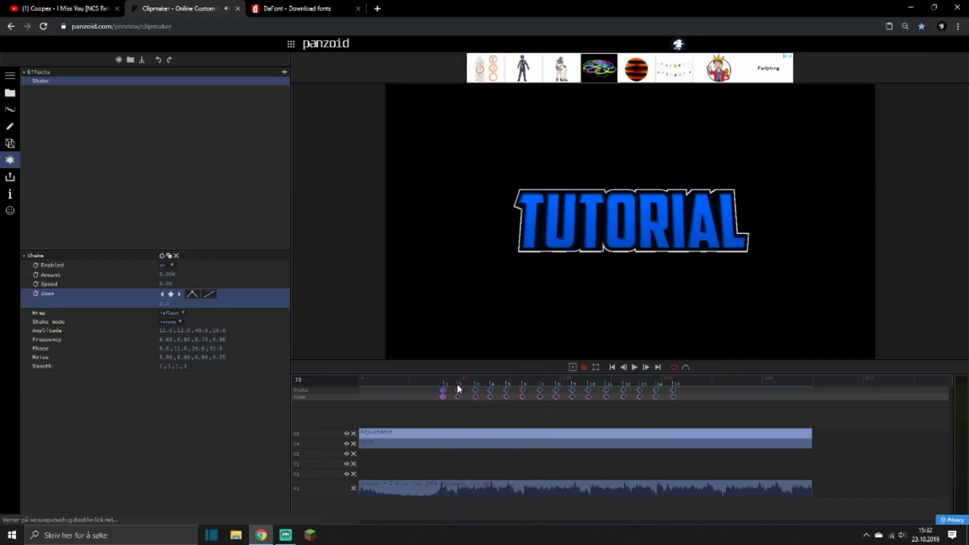
key(space)
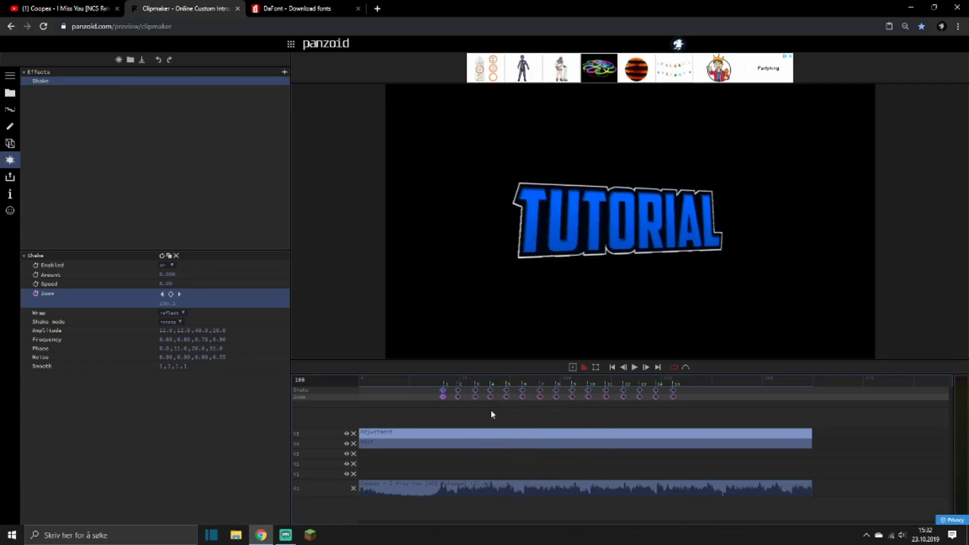
click(458, 385)
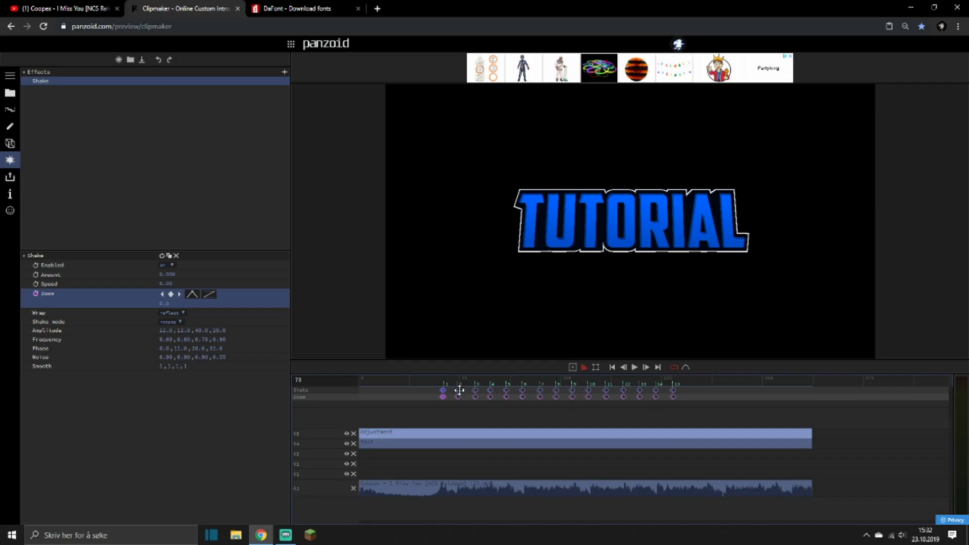
drag(458, 390, 456, 387)
key(space)
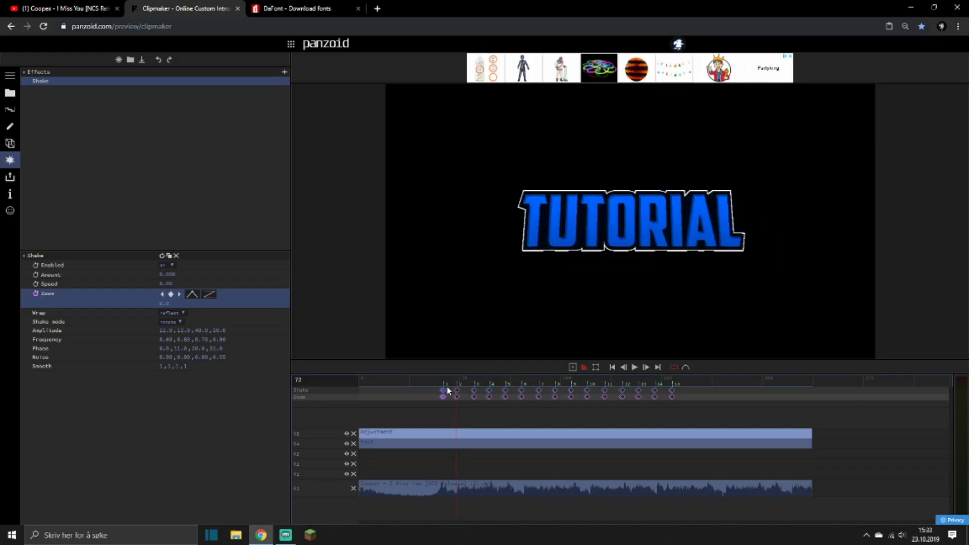
click(421, 378)
key(space)
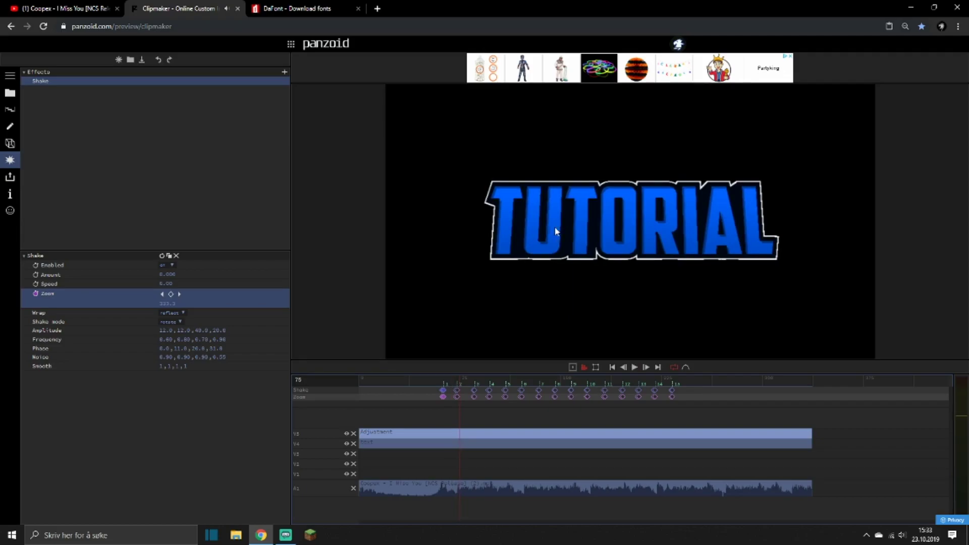
Move the middle image scale keyframes of the text layer's first Transform effect to the first beat marker and preview them.
click(394, 444)
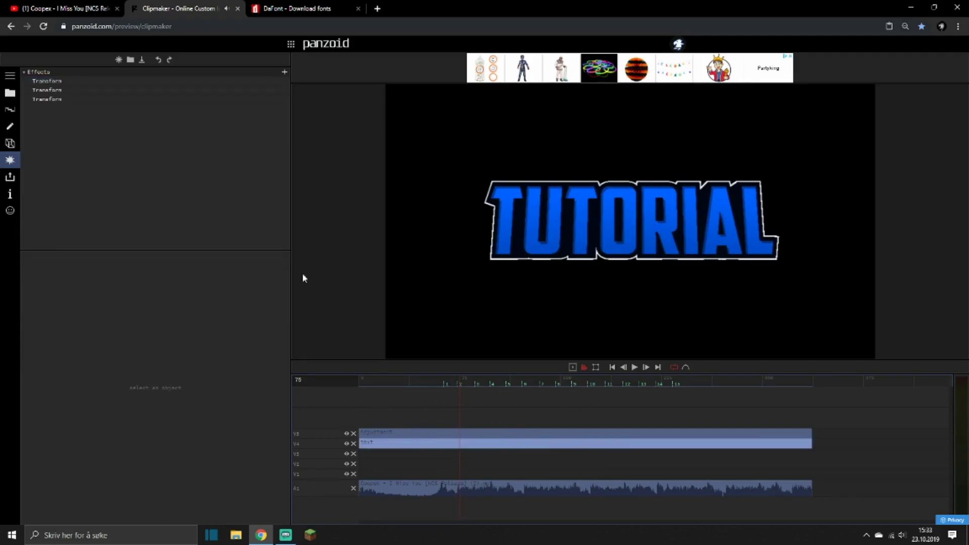
click(60, 81)
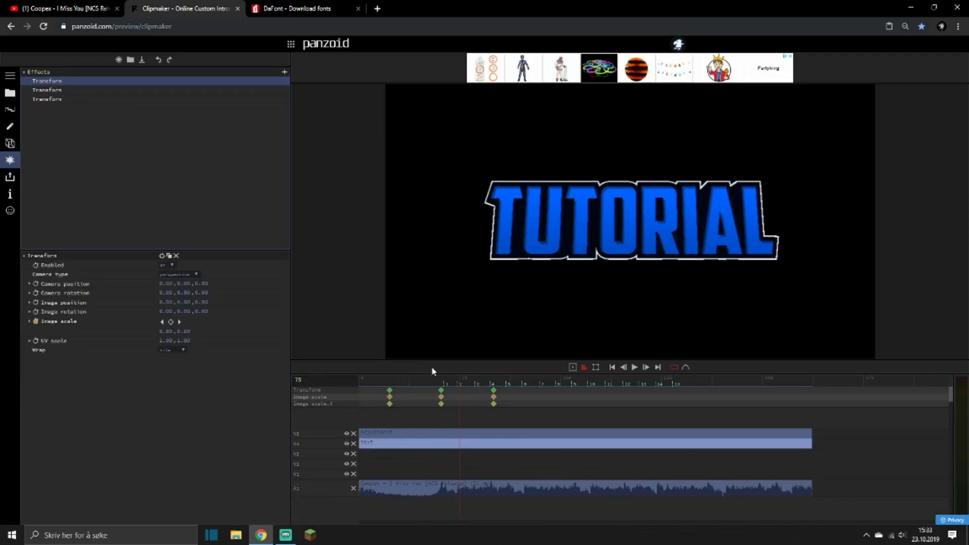
click(404, 379)
key(space)
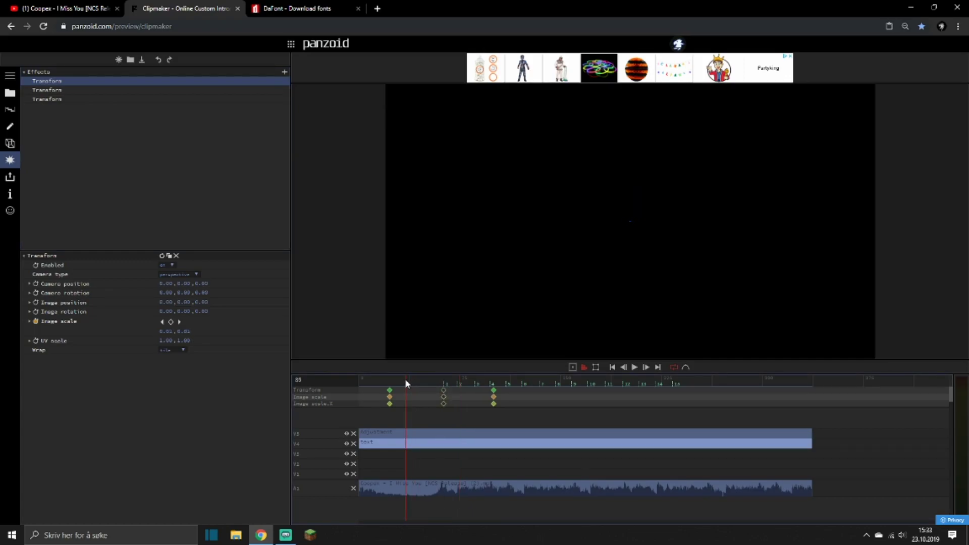
click(431, 377)
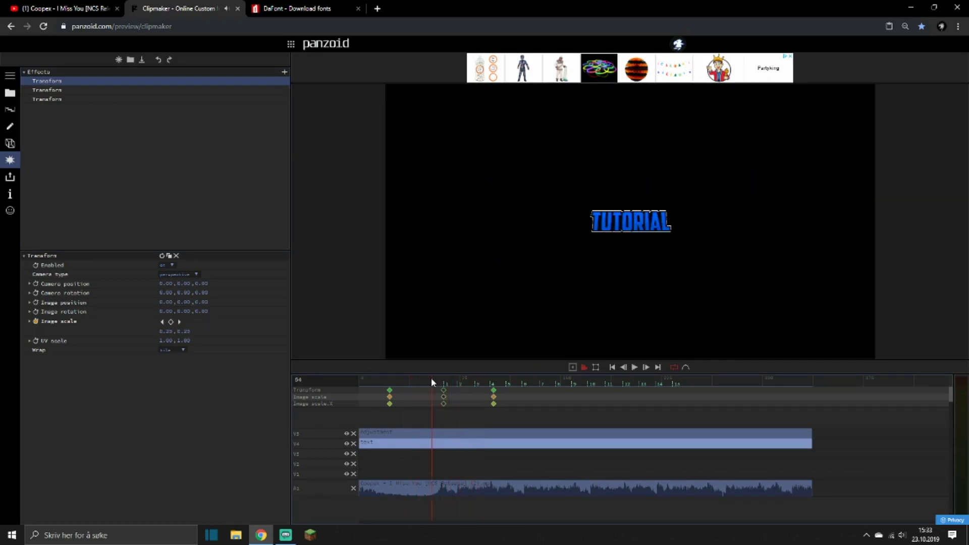
On the Adjustment layer's Shake effect, add a zoom keyframe of 0 at frame 252 and preview the beat zooms.
click(394, 432)
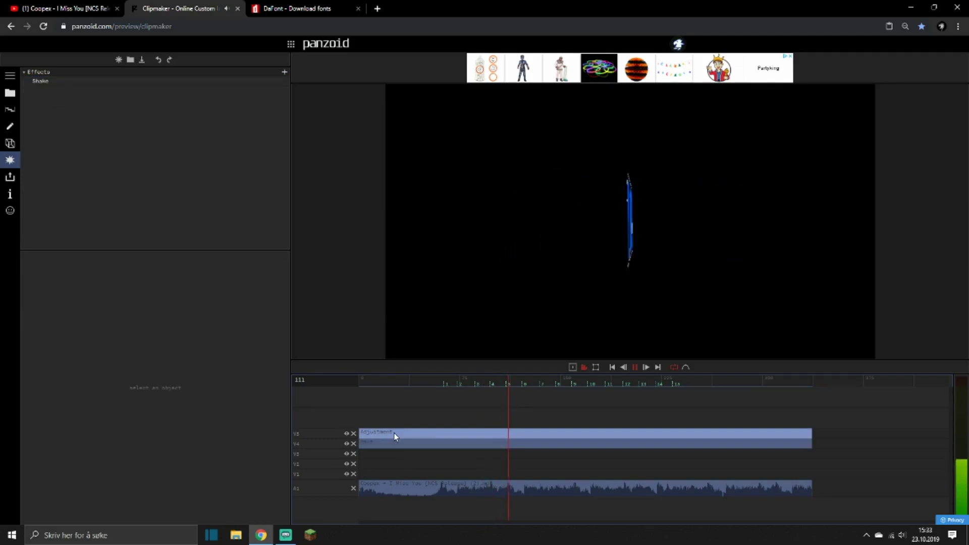
click(50, 82)
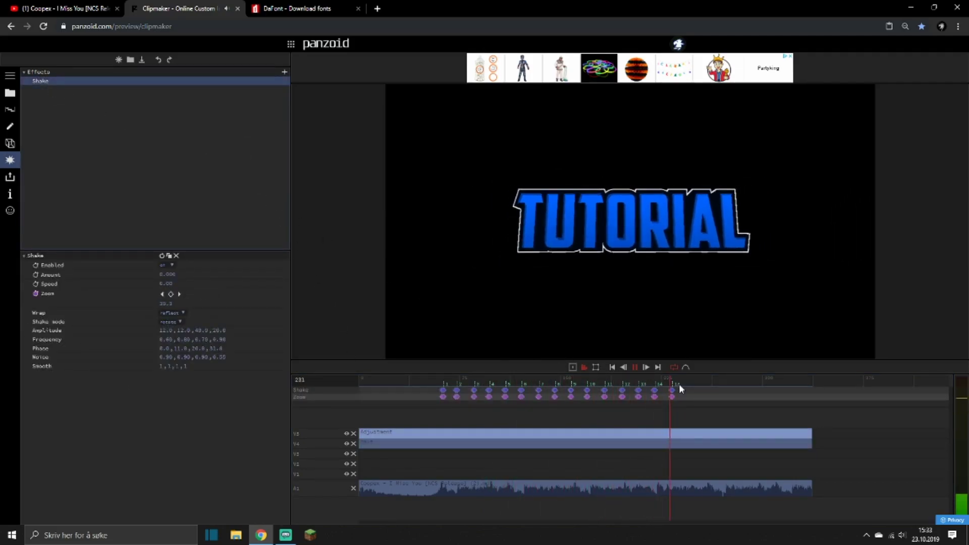
click(699, 383)
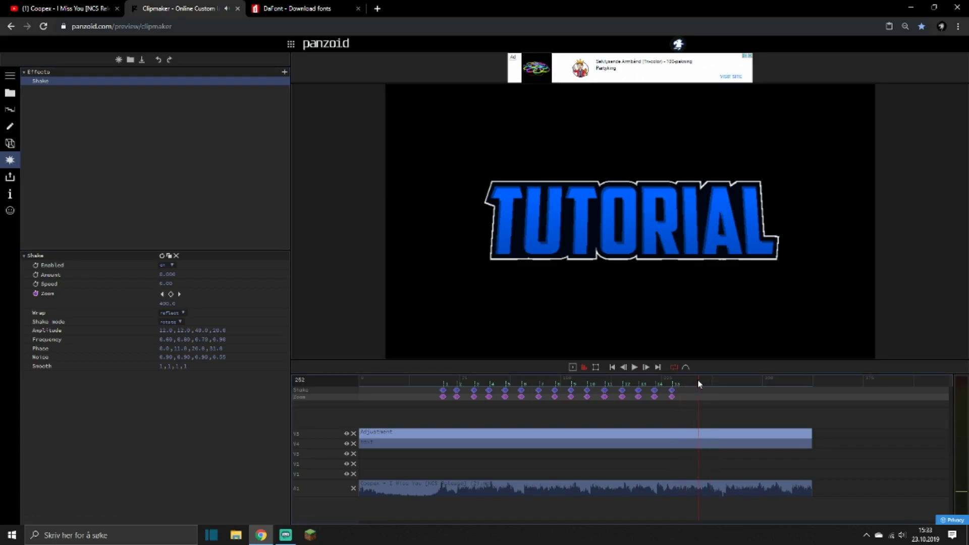
click(171, 294)
text(0)
key(Return)
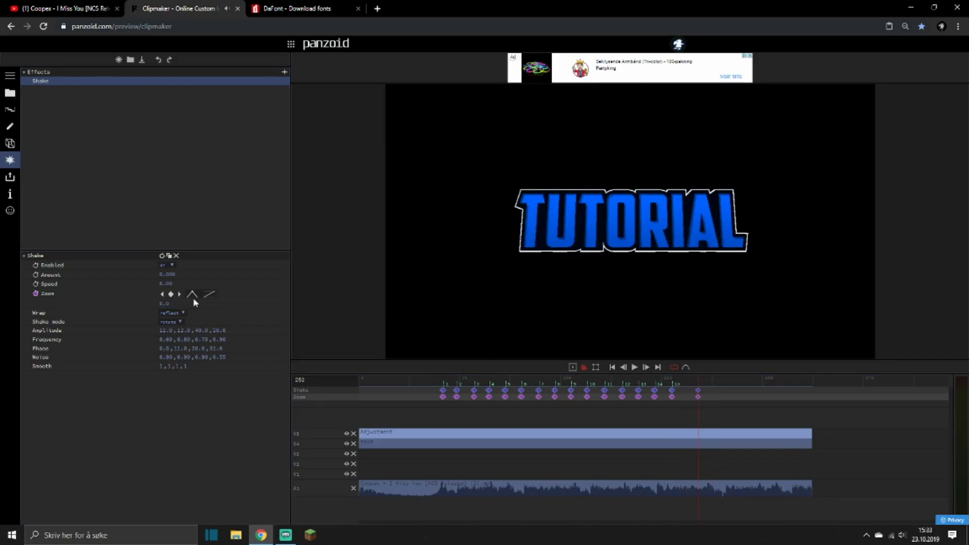
key(space)
click(436, 380)
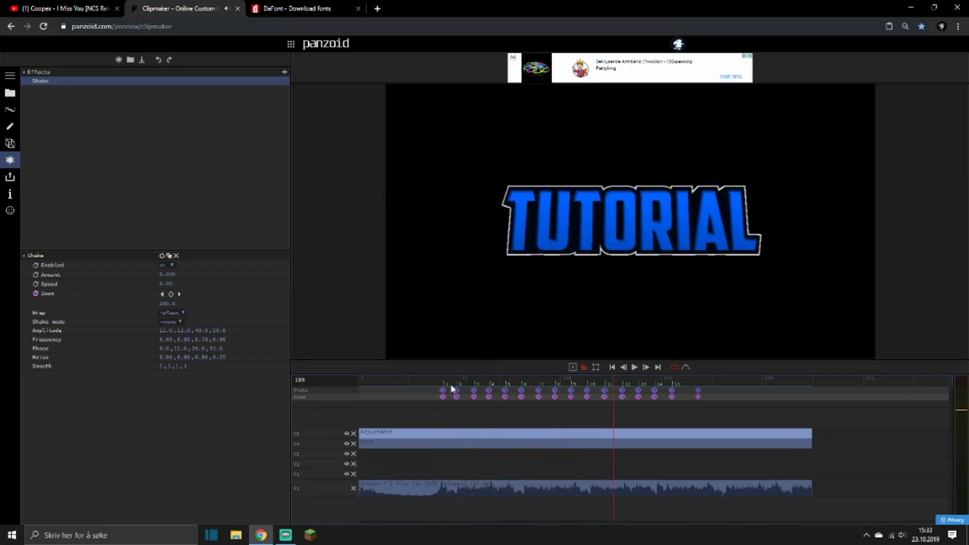
click(419, 380)
key(space)
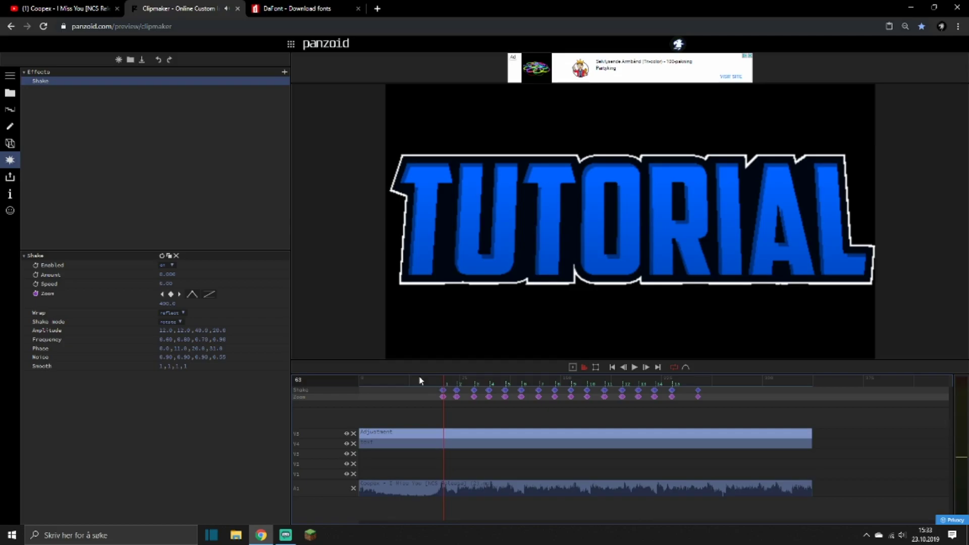
At frame 63, turn on keyframing for the Shake amount and set it to 0.010.
click(36, 275)
click(170, 285)
key(Return)
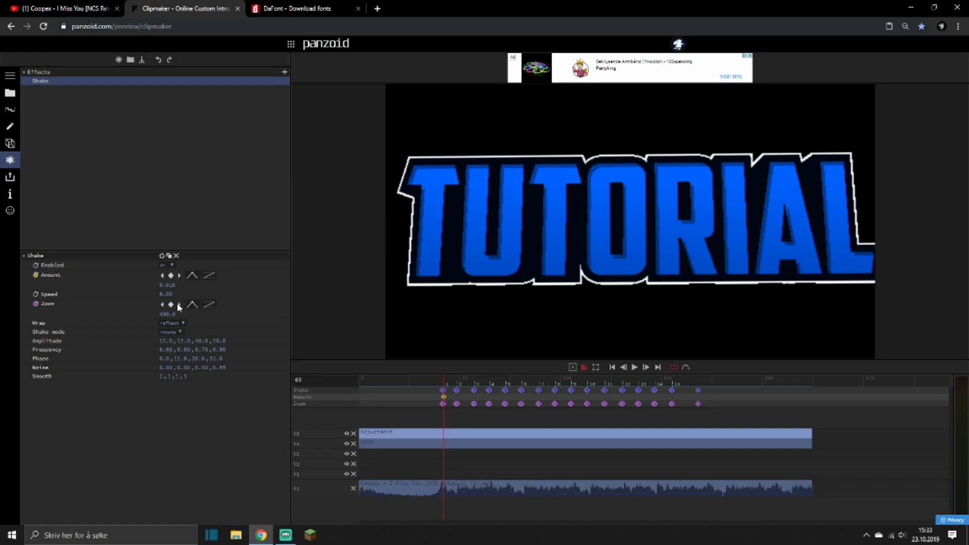
Add a Shake amount keyframe of 0 at frame 62 and preview the shake on the first beat.
click(163, 305)
click(170, 276)
click(170, 284)
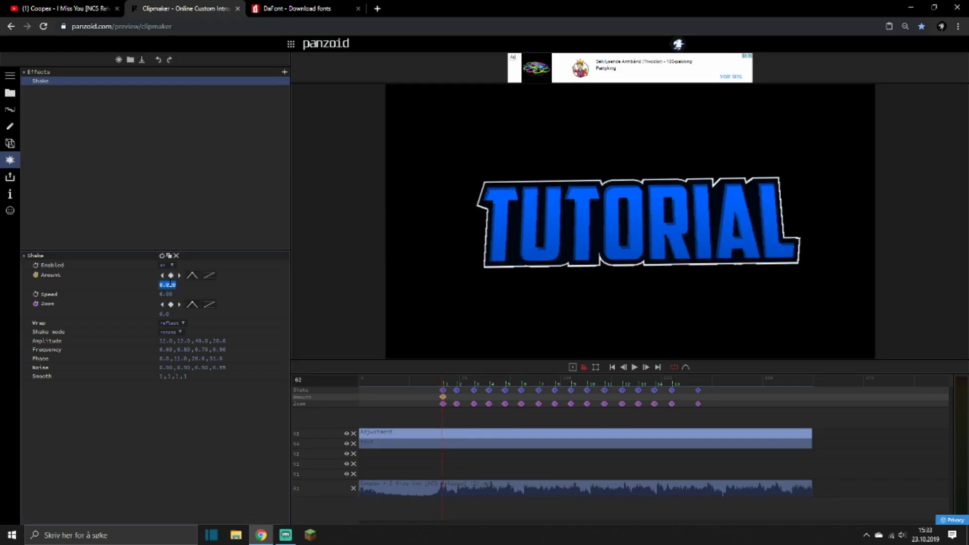
text(0)
key(Return)
key(space)
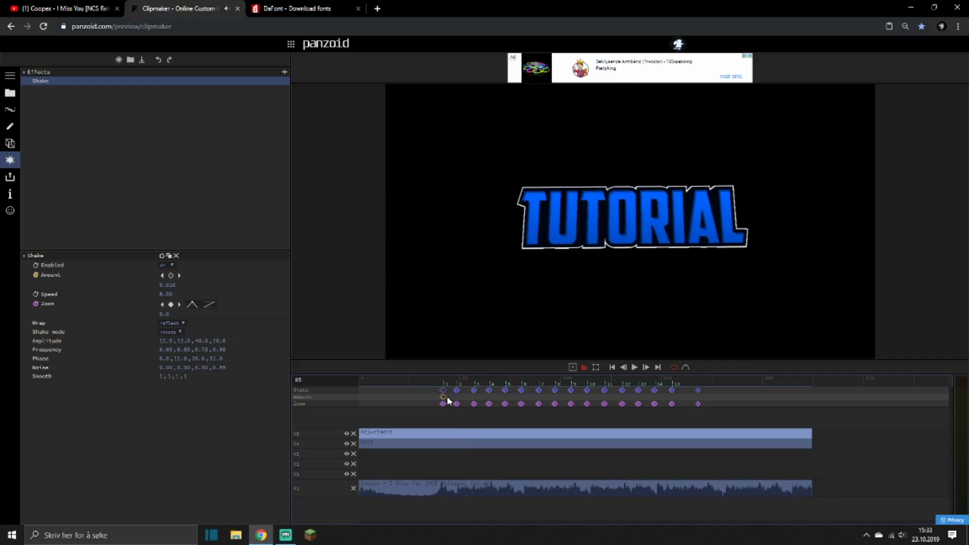
Paste the pair of Shake amount keyframes at beat markers 2 to 6.
drag(457, 385, 502, 393)
key(ctrl+v)
click(475, 386)
key(ctrl+v)
key(ctrl+v)
key(ctrl+v)
click(521, 393)
Paste the Shake amount keyframe pair at beat markers 7 to 11.
key(ctrl+v)
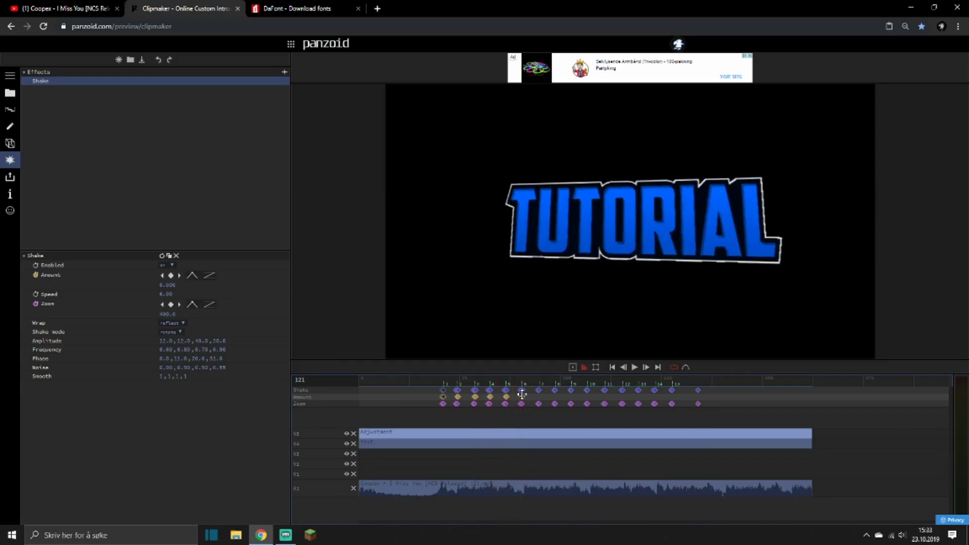
click(539, 396)
key(ctrl+v)
click(556, 401)
key(ctrl+v)
click(572, 397)
key(ctrl+v)
click(589, 401)
key(ctrl+v)
click(605, 403)
Paste the Shake amount keyframe pair at the remaining beat markers, 12 to 15.
key(ctrl+v)
click(623, 405)
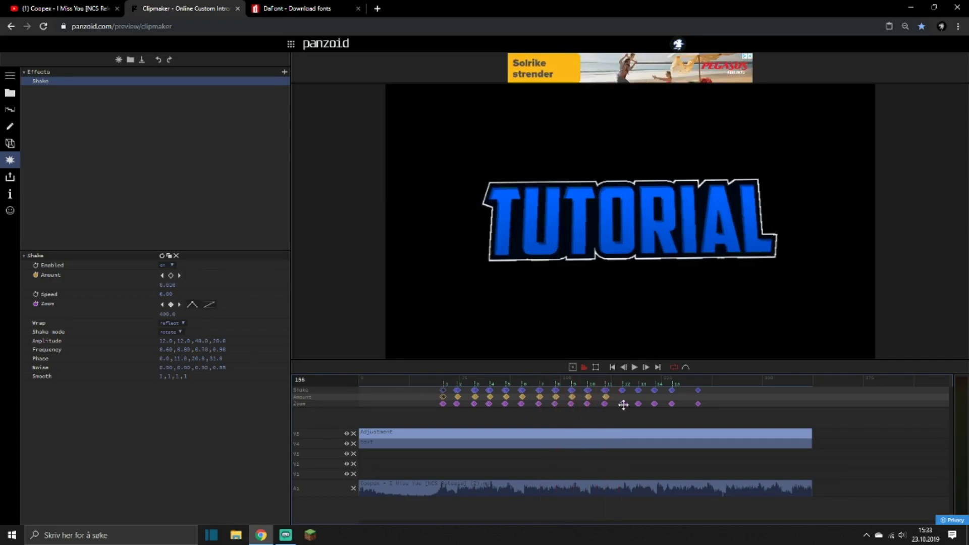
key(ctrl+v)
click(636, 407)
key(ctrl+v)
click(659, 416)
key(ctrl+v)
mouse_move(668, 415)
mouse_down()
mouse_move(599, 400)
mouse_move(395, 401)
mouse_move(438, 405)
mouse_up()
key(ctrl+v)
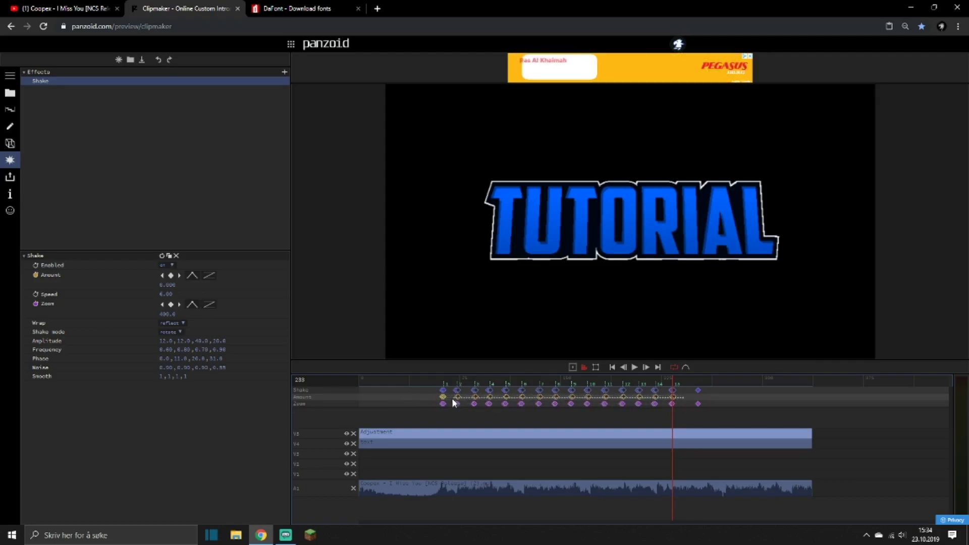
Shift the amount keyframes from marker 2 onward one frame earlier to align with the zoom keyframes, and preview the shake.
click(459, 386)
key(space)
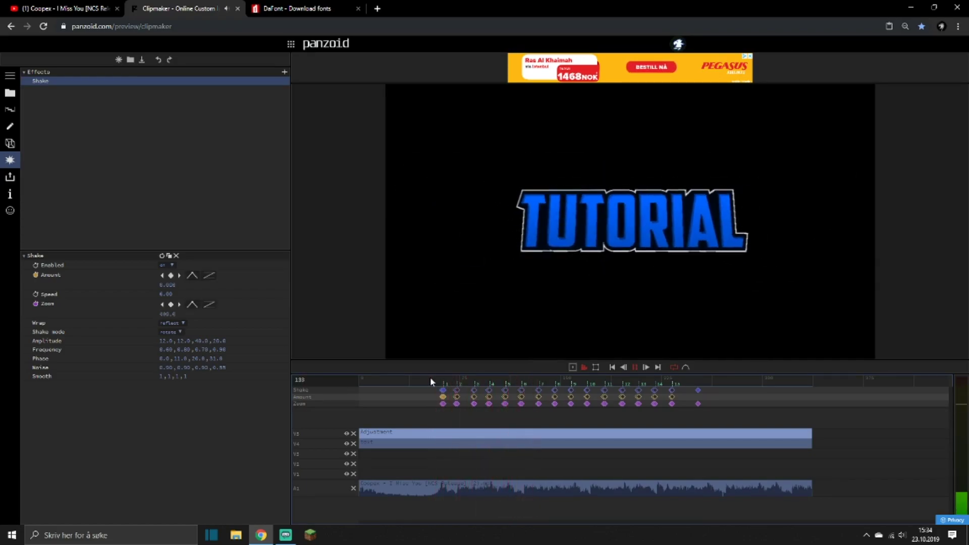
key(space)
key(space)
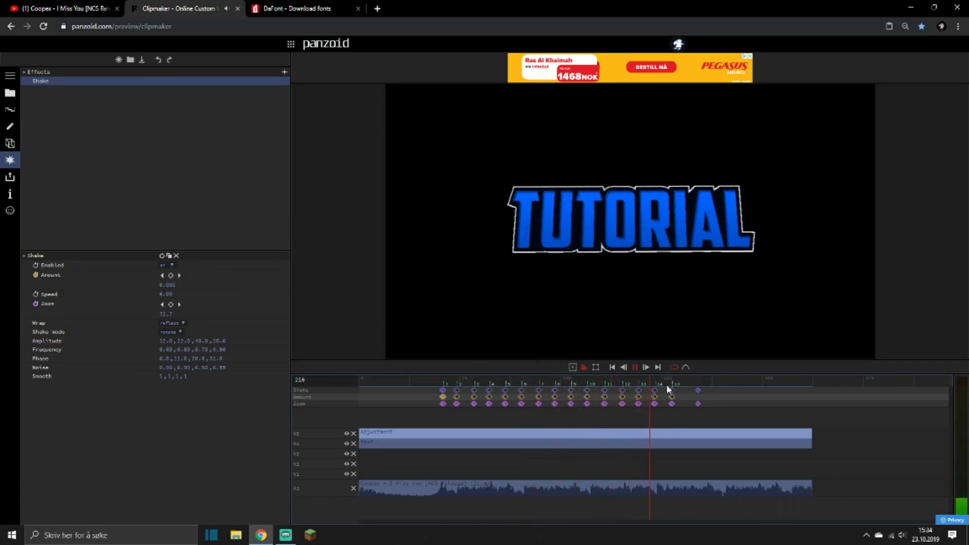
Add a Shake amount keyframe of 0 at frame 252 and play the intro from just before the first beat.
click(698, 381)
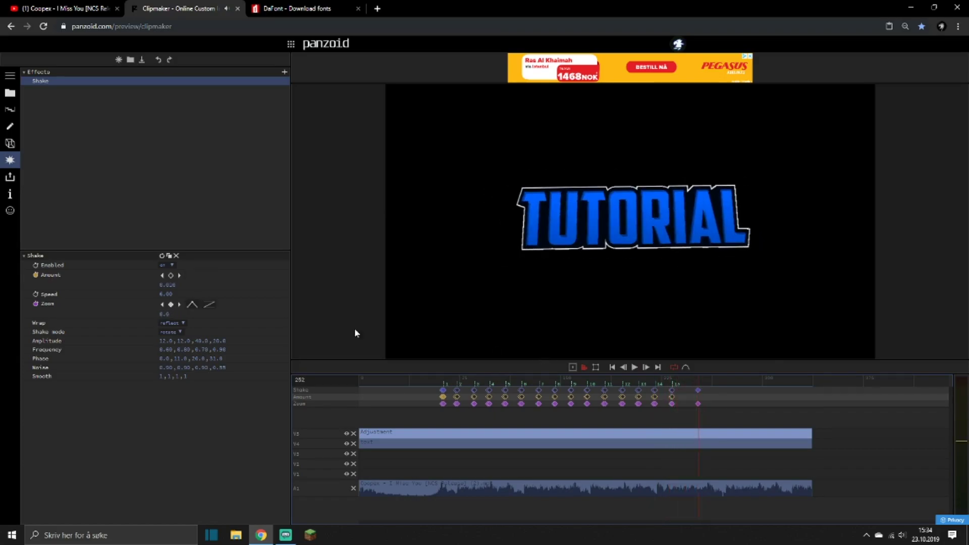
click(167, 286)
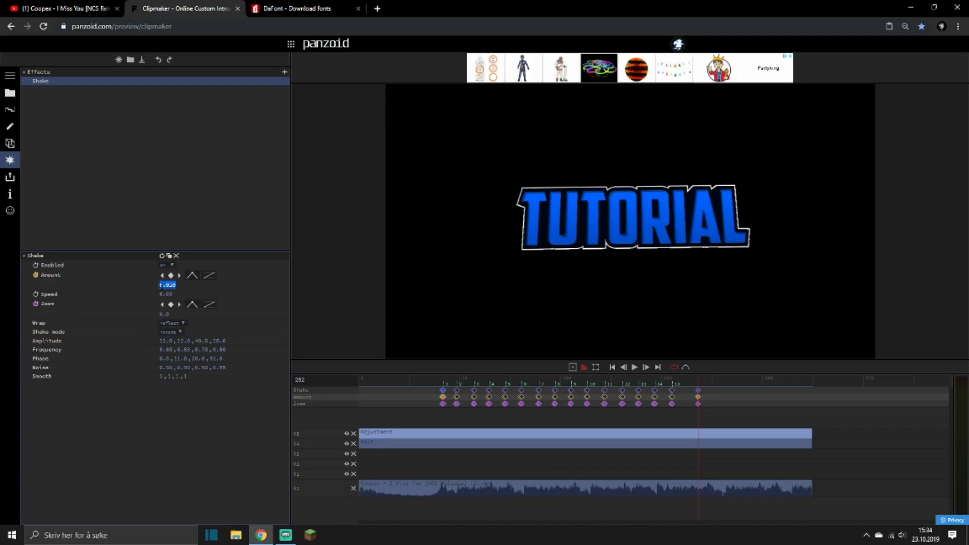
text(0)
key(Return)
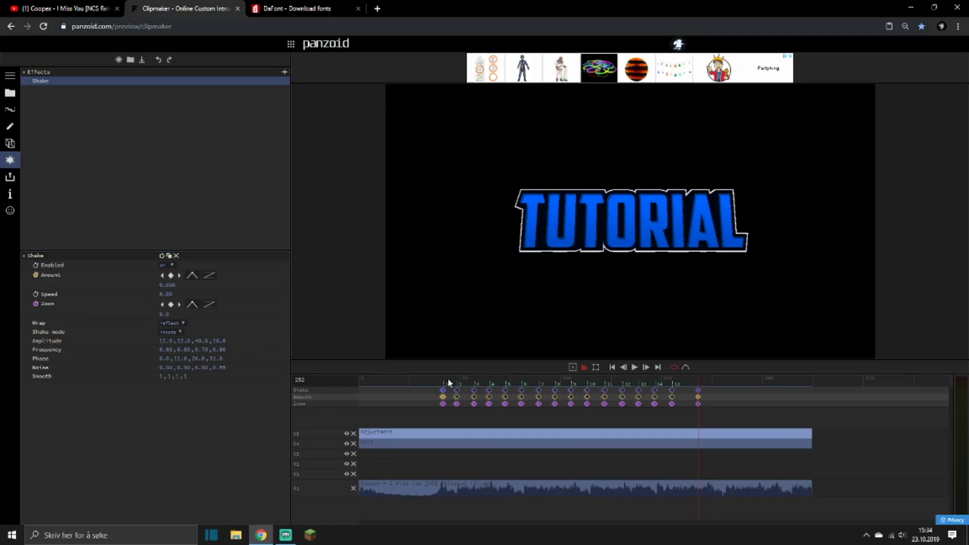
click(430, 377)
key(space)
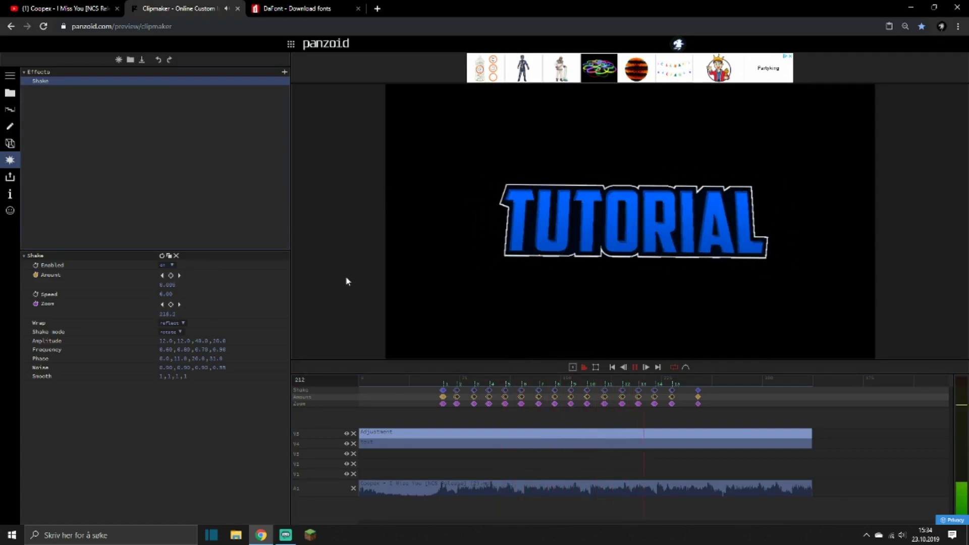
click(433, 376)
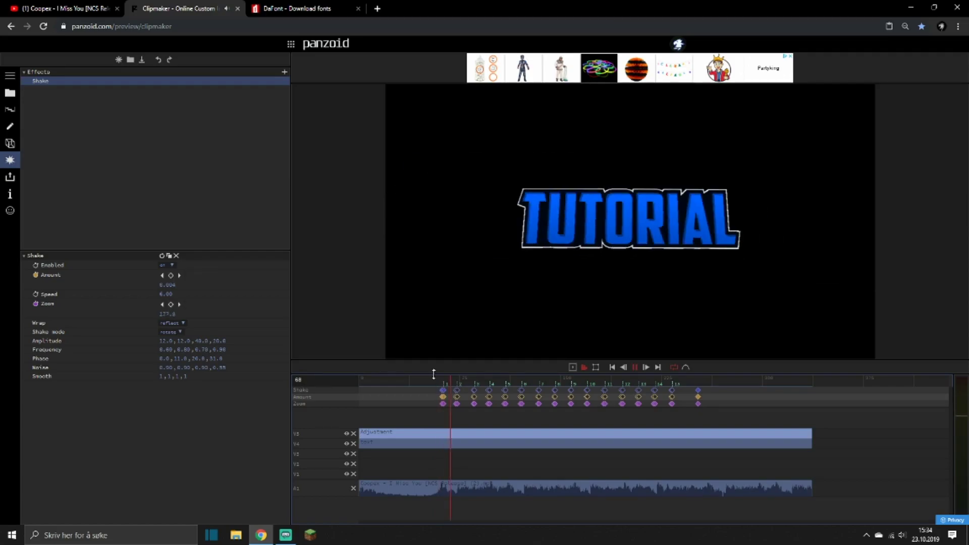
key(space)
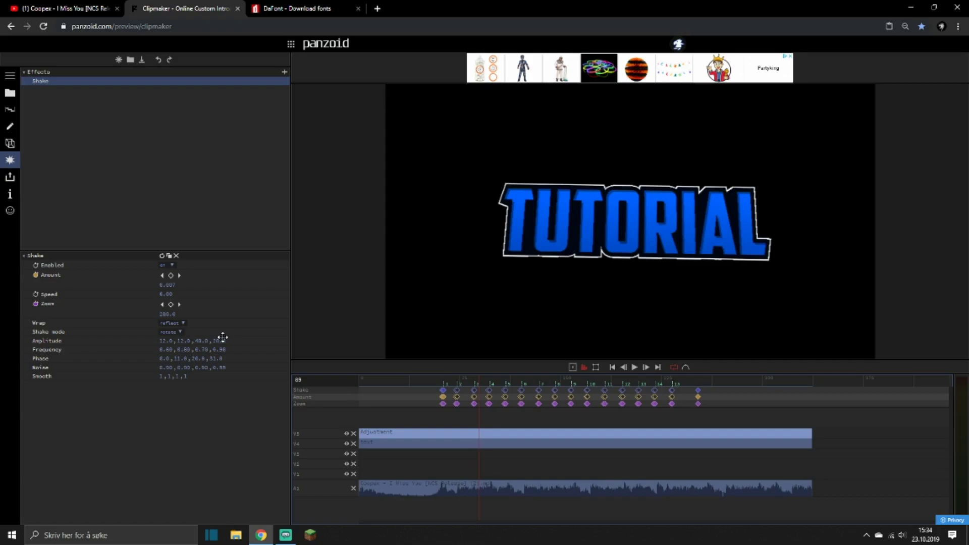
Rename the adjustment clip to Sync and move it together with the text clip up one track.
click(461, 464)
double_click(427, 433)
drag(402, 433, 278, 422)
text(Sync)
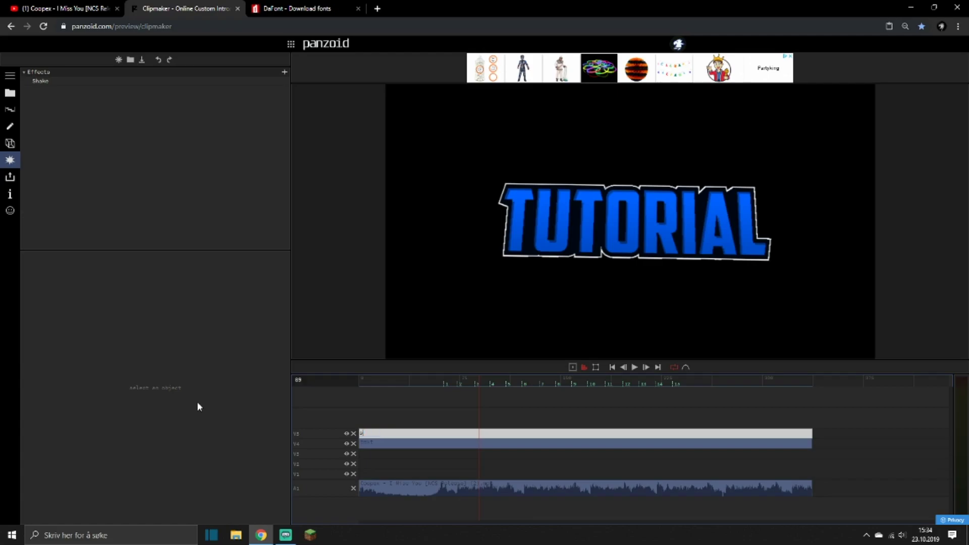
key(Return)
drag(422, 460, 397, 431)
click(391, 407)
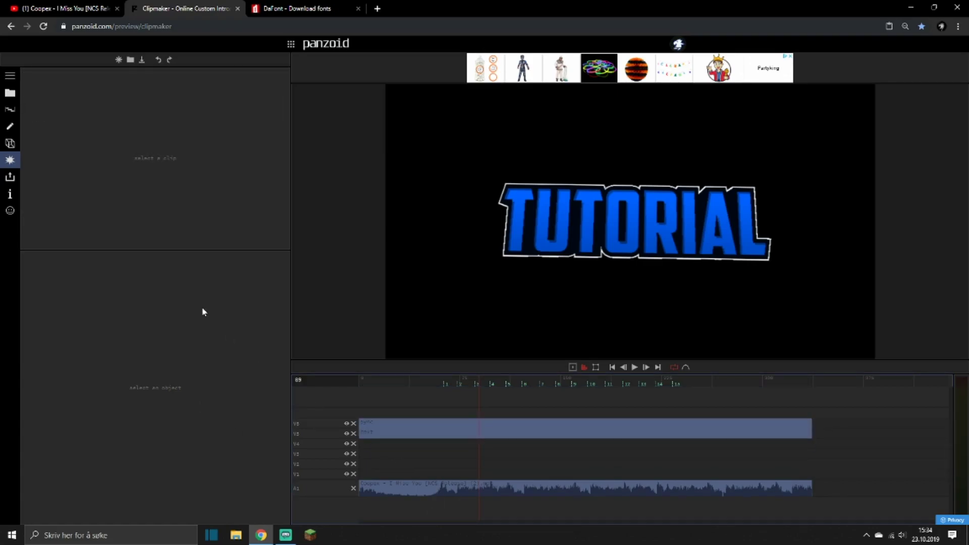
Add a 3D Scene clip on the lowest video track and extend it to the end of the song clip.
click(10, 92)
drag(48, 108, 399, 472)
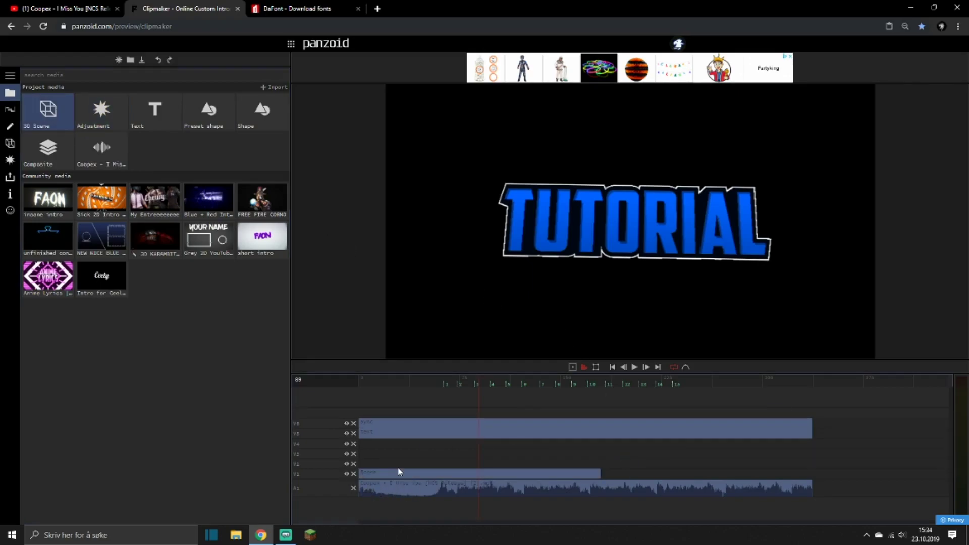
click(394, 474)
drag(599, 475, 810, 478)
click(687, 476)
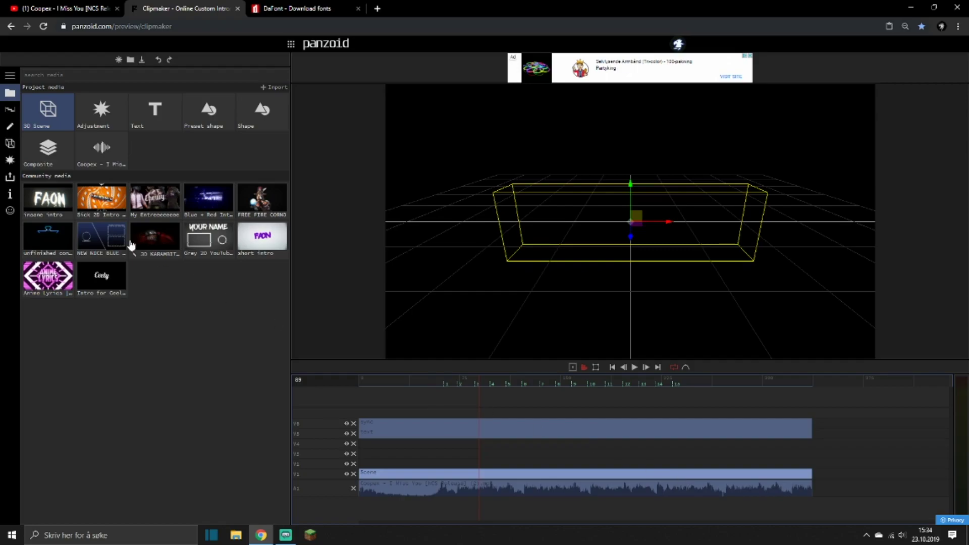
Add a shape to the 3D scene and set its Z rotation to 45.
click(9, 143)
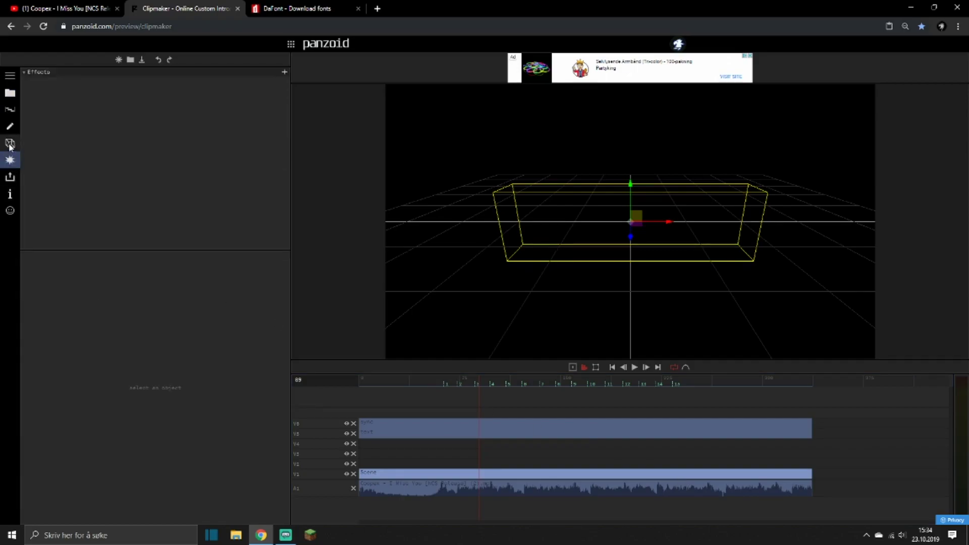
click(284, 74)
click(42, 118)
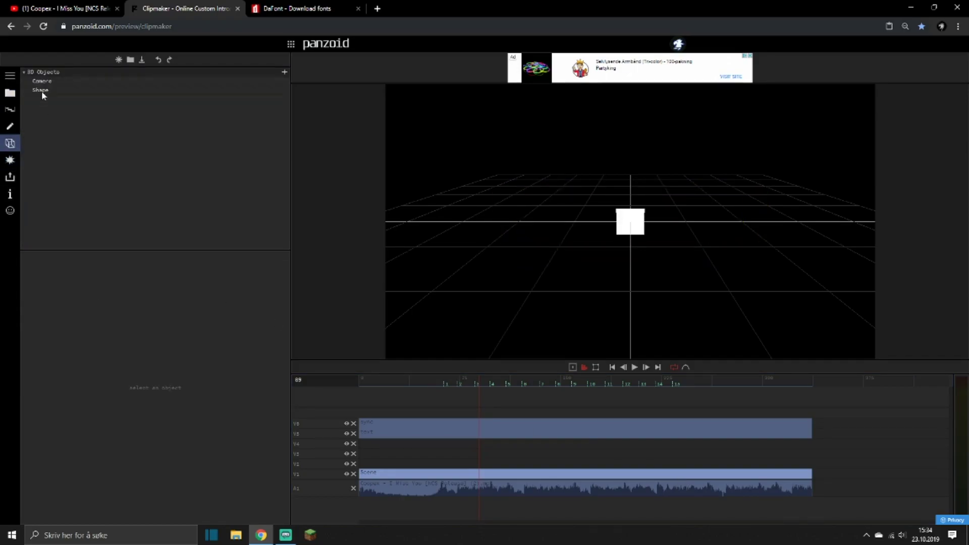
click(34, 90)
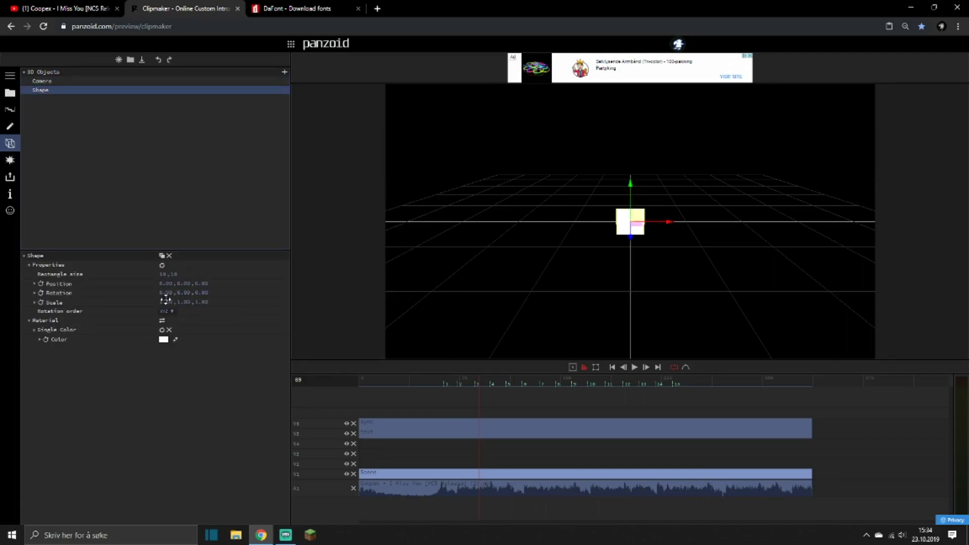
click(200, 292)
key(Return)
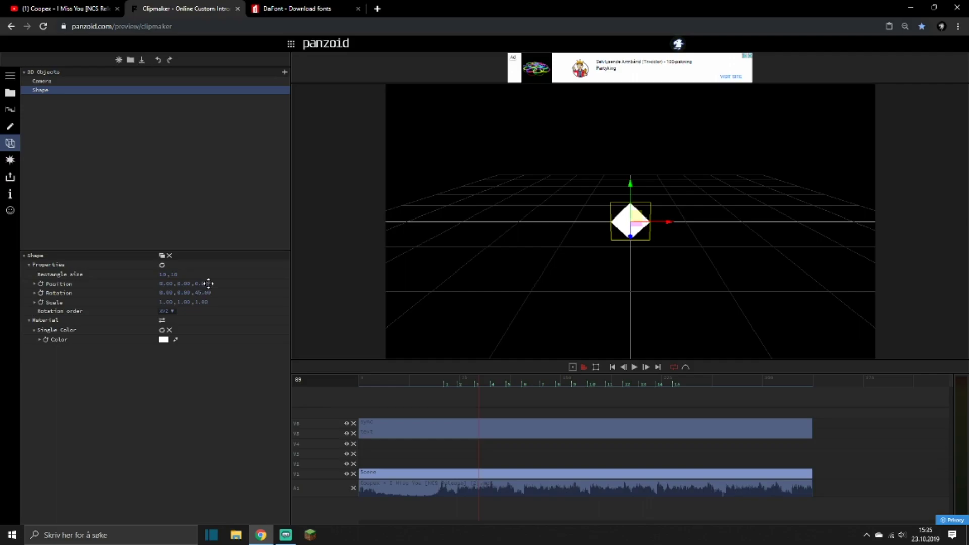
Stretch the rectangle to a width of about 520 so it forms a full diagonal bar, and show the camera view.
drag(162, 275, 802, 152)
scroll(578, 245, down, 8)
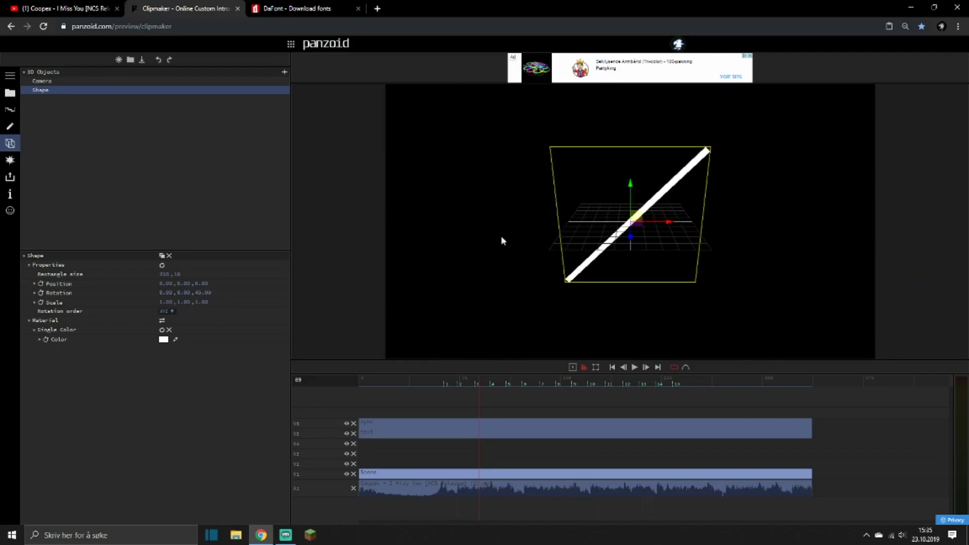
drag(164, 281, 478, 384)
click(583, 367)
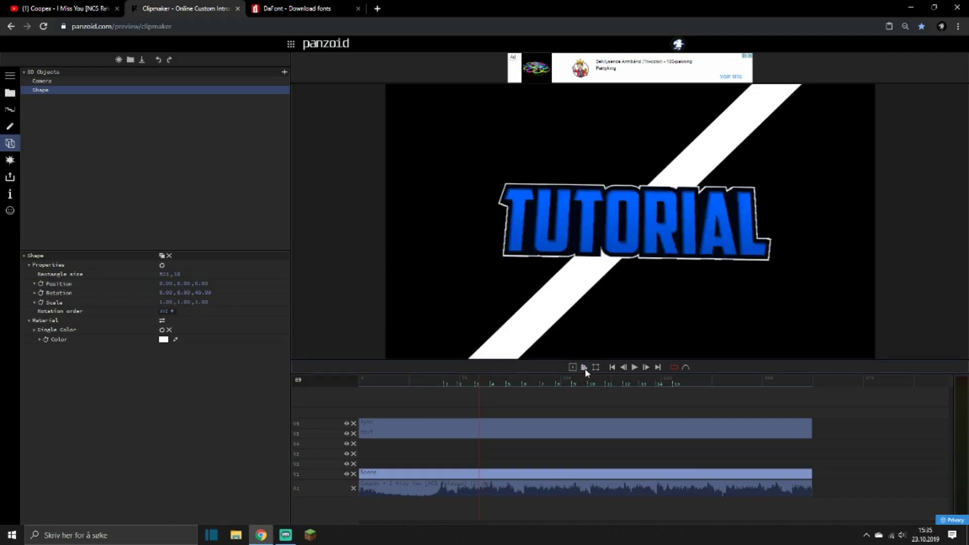
Add a Mirror effect to the scene clip and hide the text clip's track.
click(11, 160)
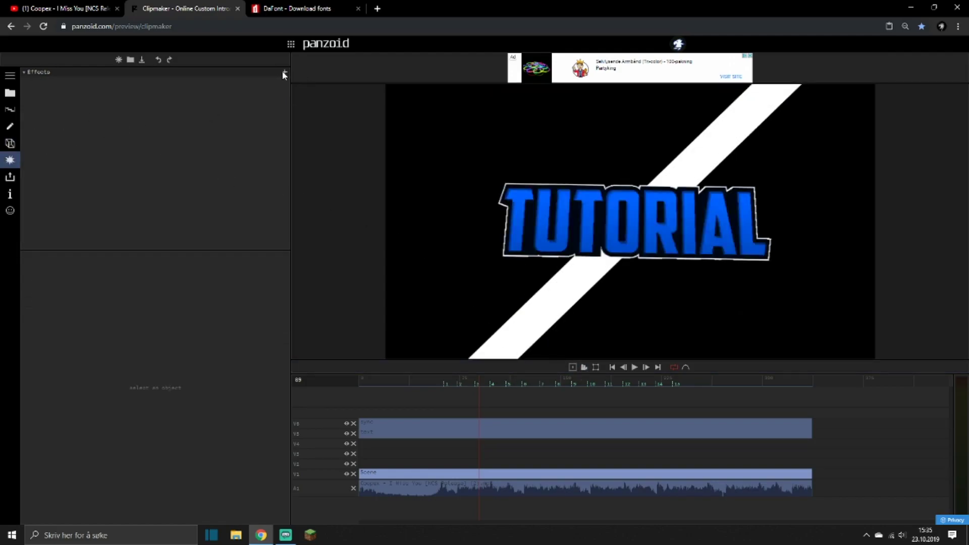
click(284, 74)
text(mirr)
key(Return)
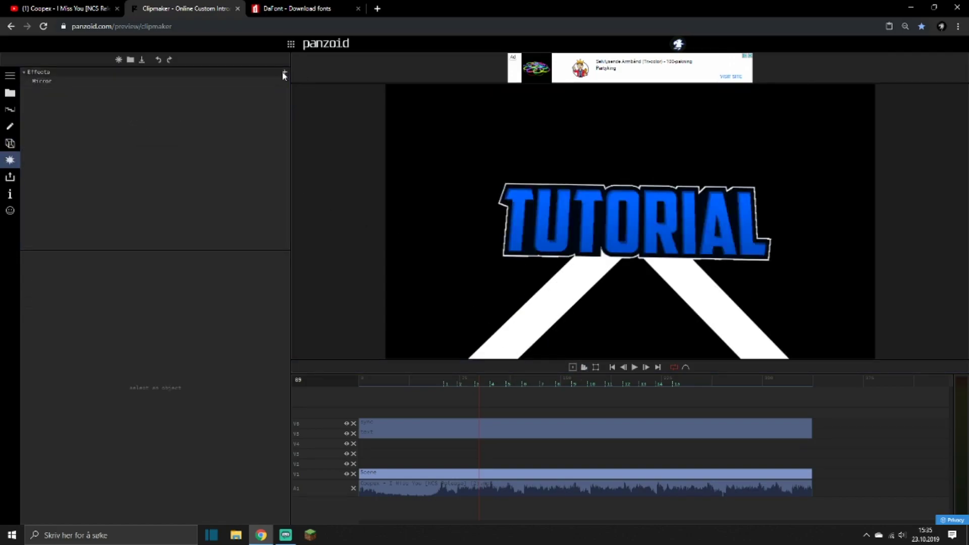
click(346, 433)
Duplicate the diagonal bar and set the copy's Y position to 40.
click(9, 144)
click(29, 91)
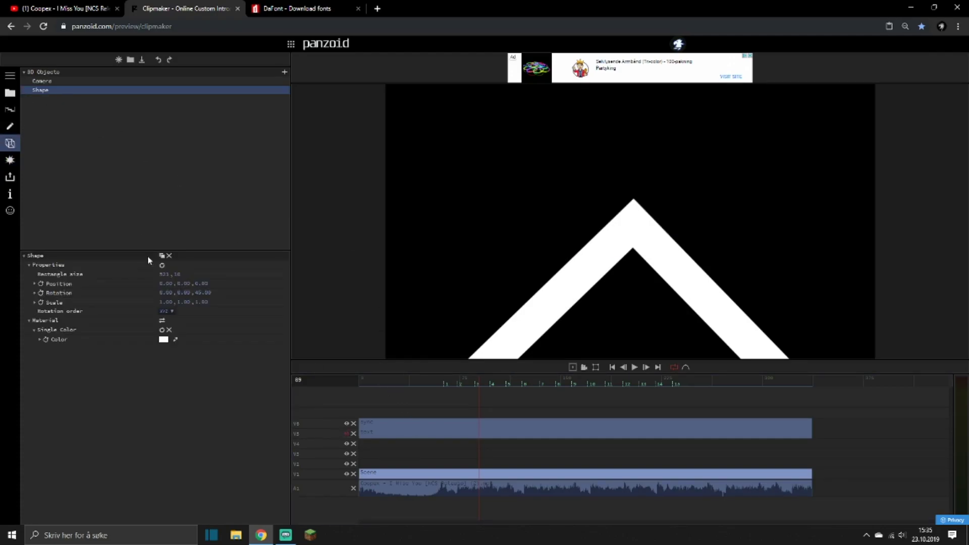
text(40)
key(Return)
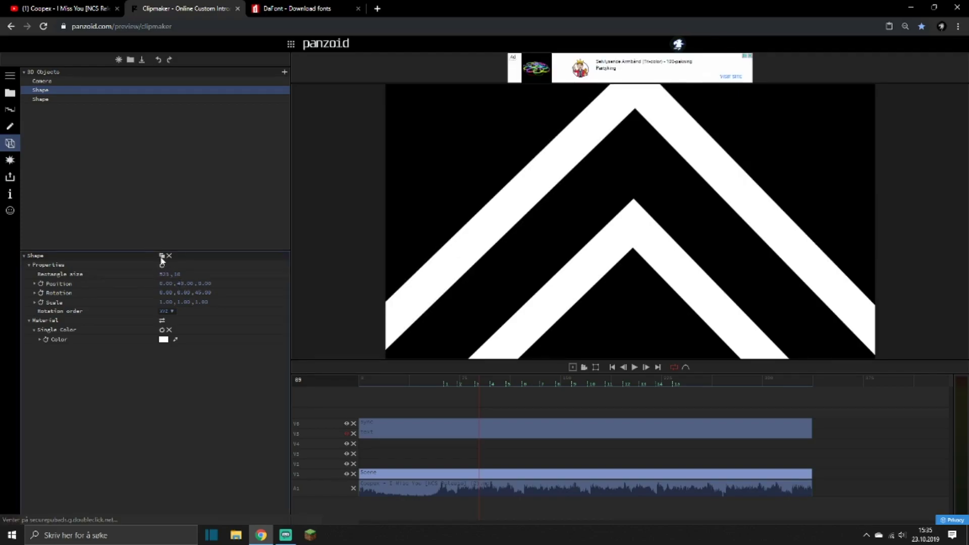
Make two more copies of the bar at Y positions 80 and 120.
click(179, 282)
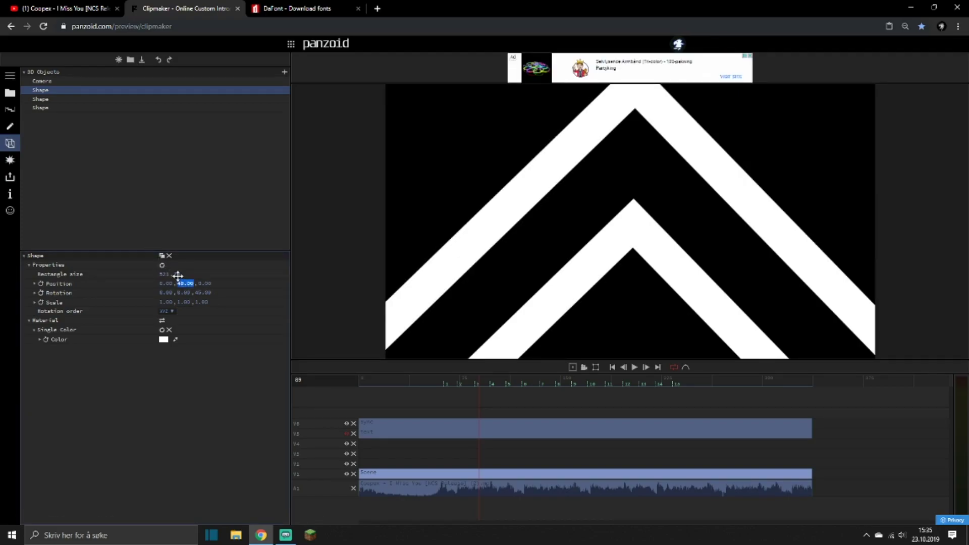
text(80)
key(Return)
click(181, 283)
text(120)
key(Return)
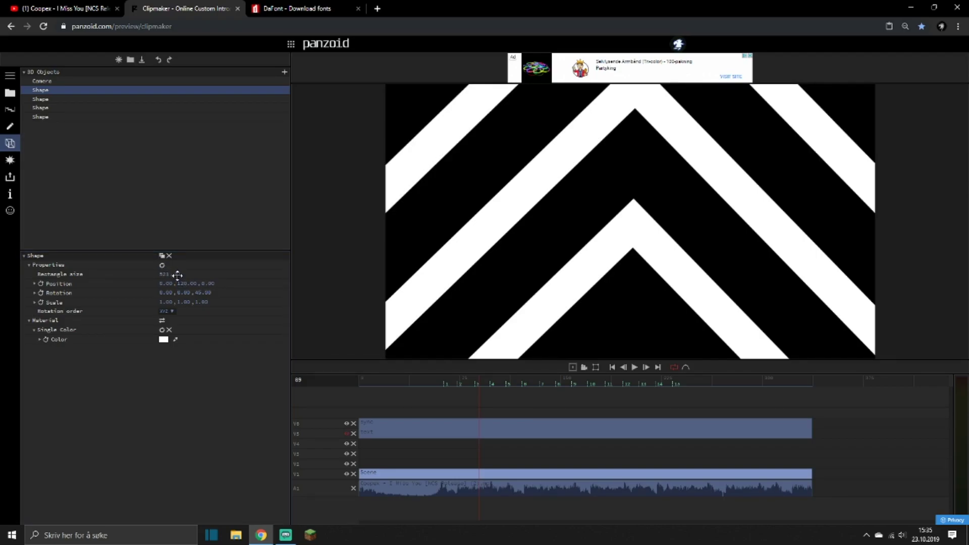
Add another copy of the bar at Y position -40, and delete the surplus copy made after it.
key(space)
click(162, 255)
click(182, 283)
key(BackSpace)
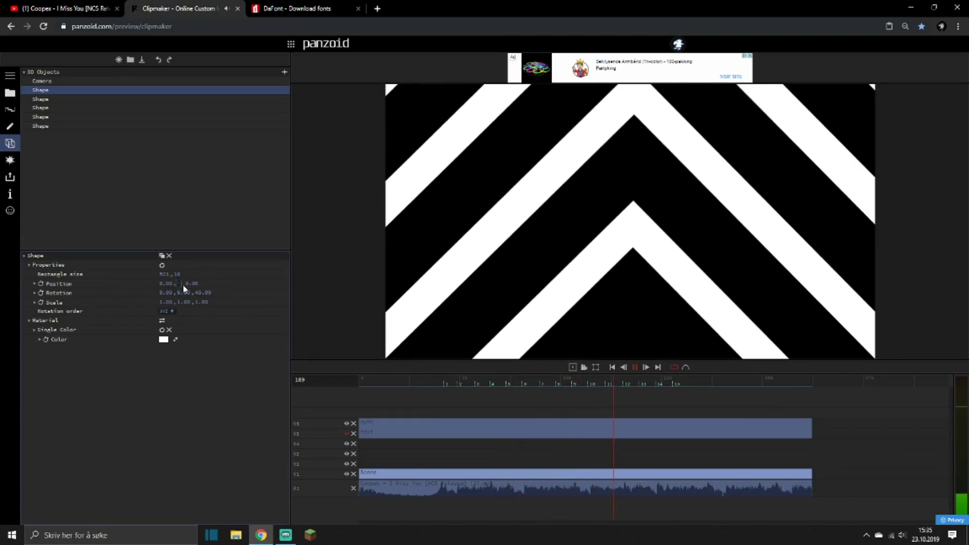
text(-40)
key(Return)
click(162, 255)
click(435, 381)
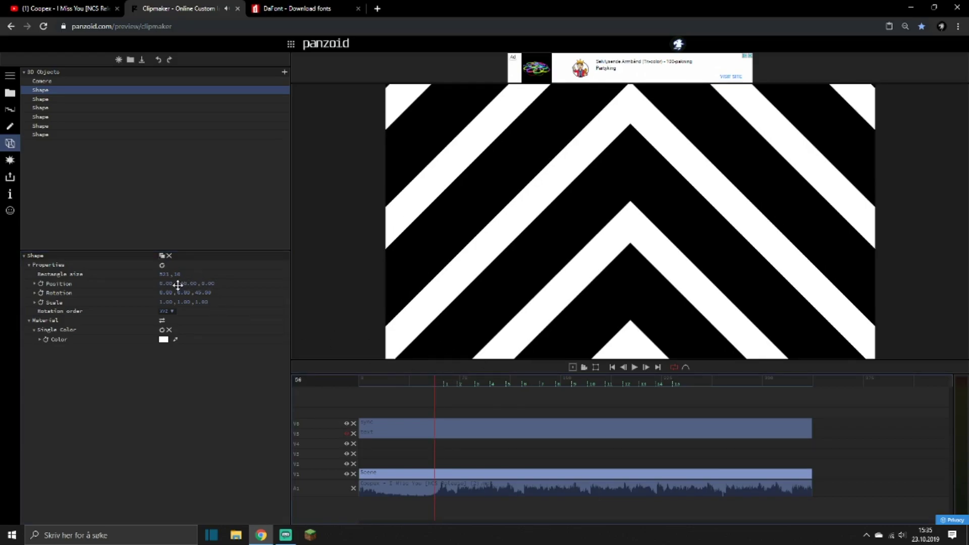
click(169, 255)
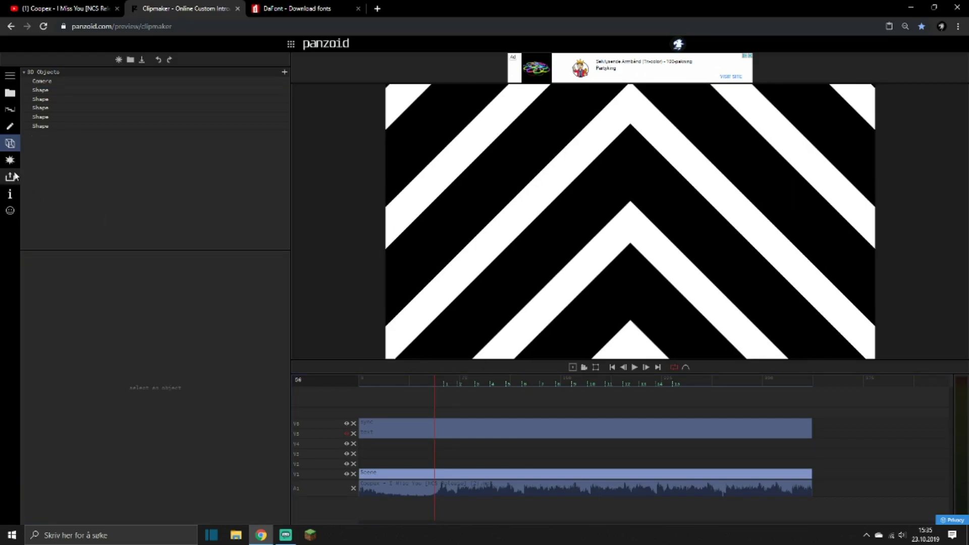
Add a Duplicate effect to the scene clip after the Mirror effect.
click(9, 160)
click(286, 72)
text(duplicat)
key(Return)
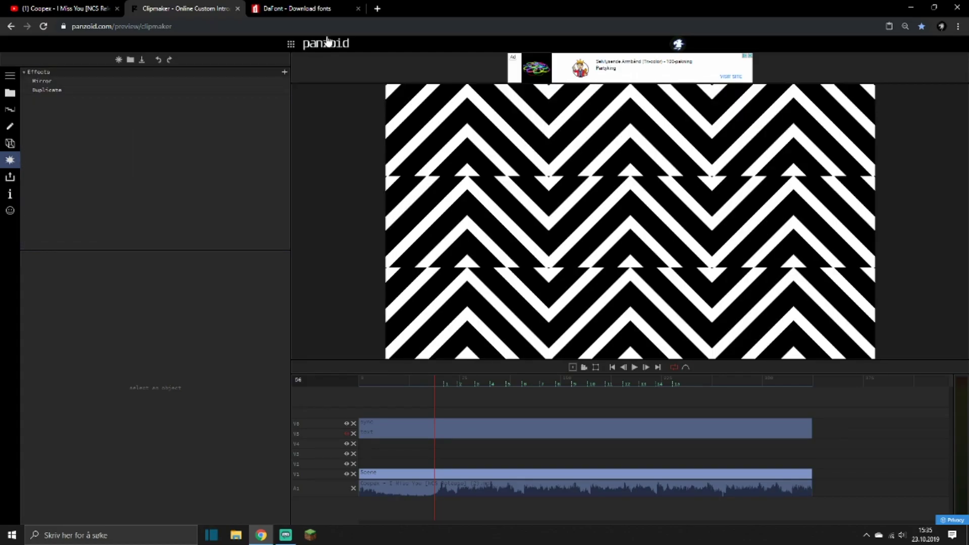
Try the Duplicate effect ahead of Mirror with a changed offset, resetting it and moving it back after Mirror.
drag(63, 90, 56, 81)
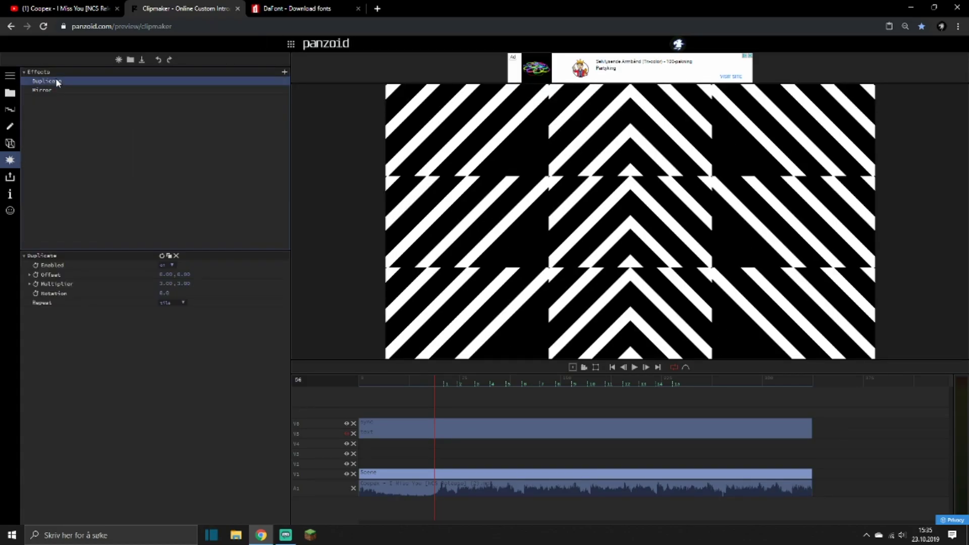
drag(173, 275, 199, 271)
click(162, 257)
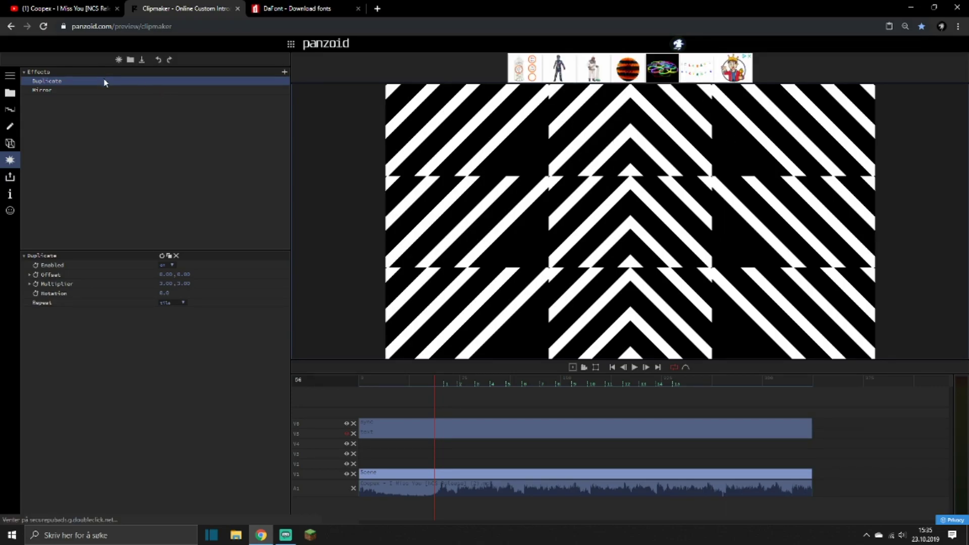
drag(100, 96, 124, 102)
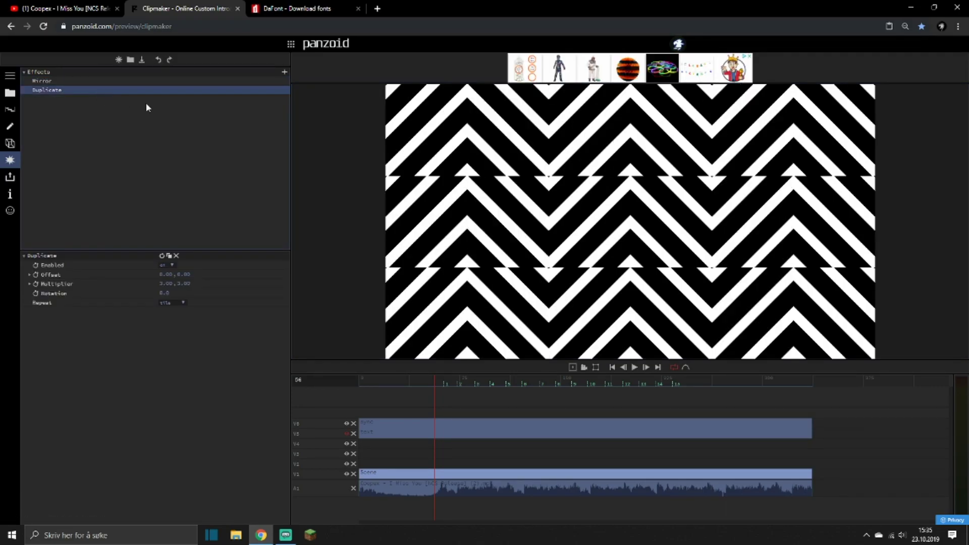
Move the third-listed bar to a Y position of about 83.7 and the fourth-listed bar to about 34.7.
click(9, 144)
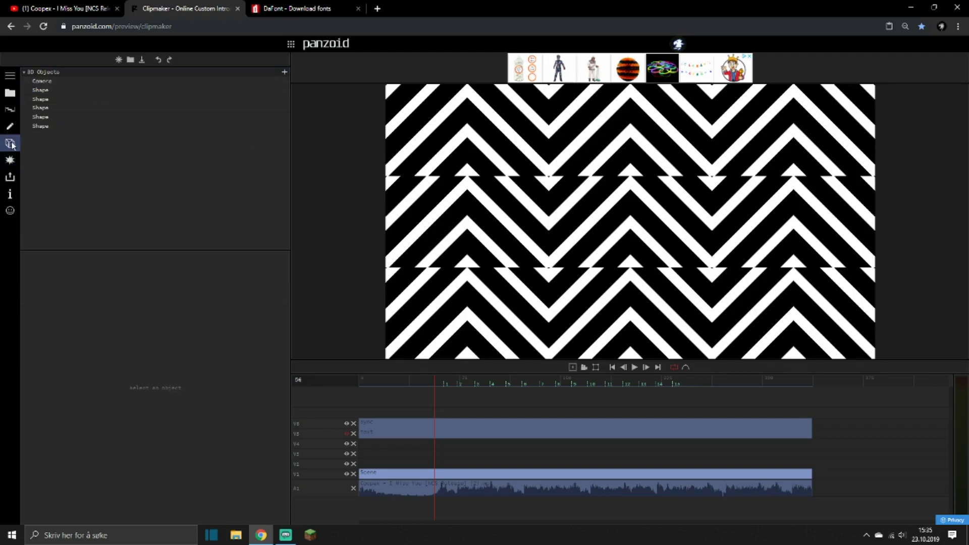
click(56, 100)
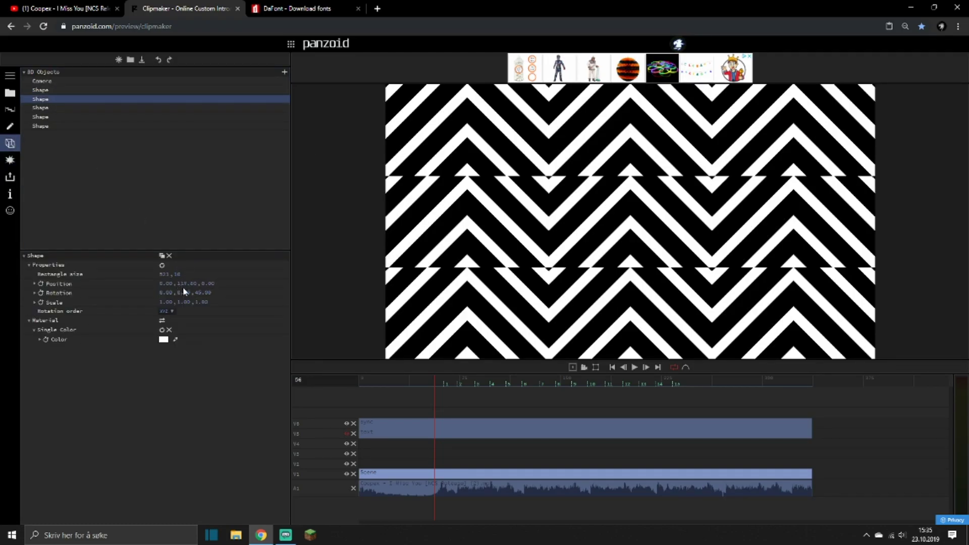
click(43, 108)
drag(185, 284, 177, 218)
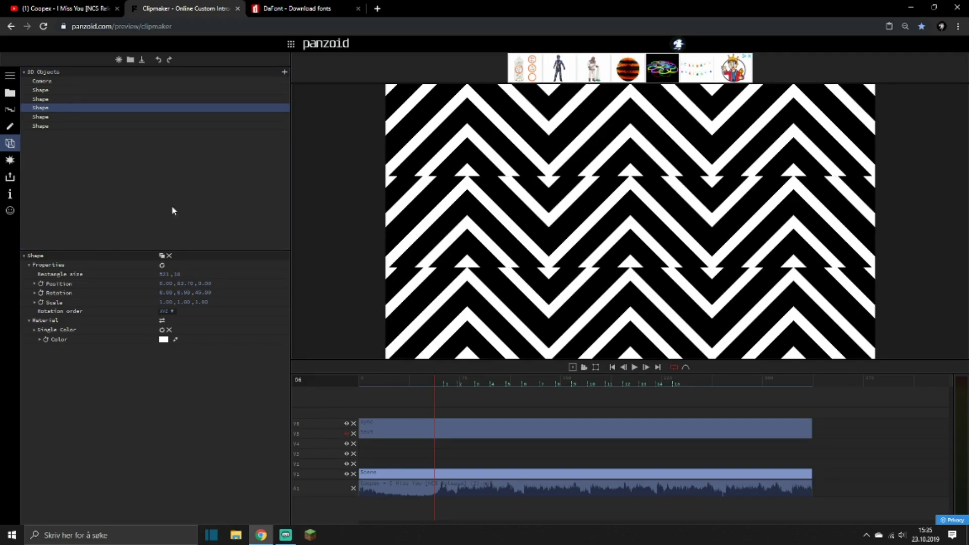
click(72, 116)
mouse_move(181, 281)
mouse_down()
mouse_move(188, 315)
mouse_move(186, 297)
mouse_up()
Select only the last-listed bar in the scene and lower its Y position to even out the stripe spacing.
shift+click(56, 126)
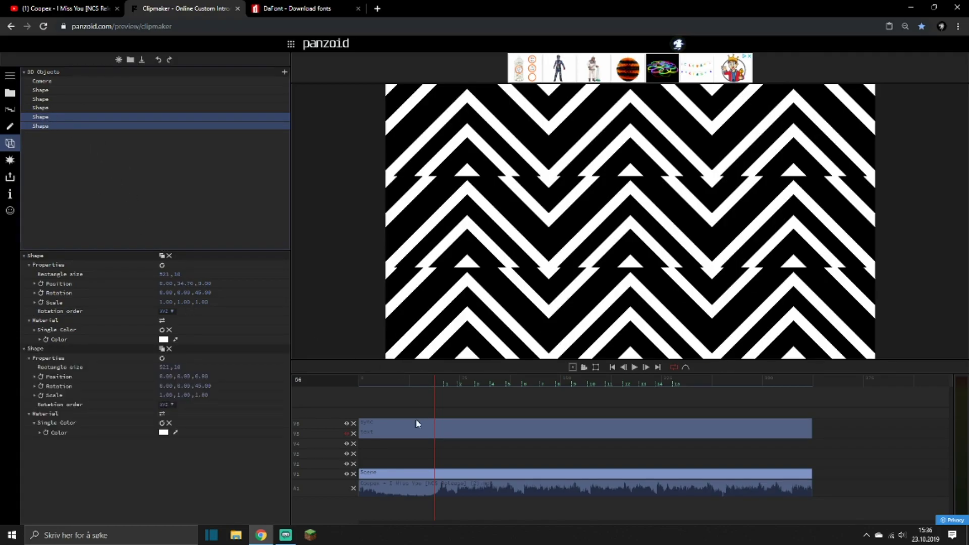
click(414, 448)
click(402, 473)
click(68, 118)
click(49, 127)
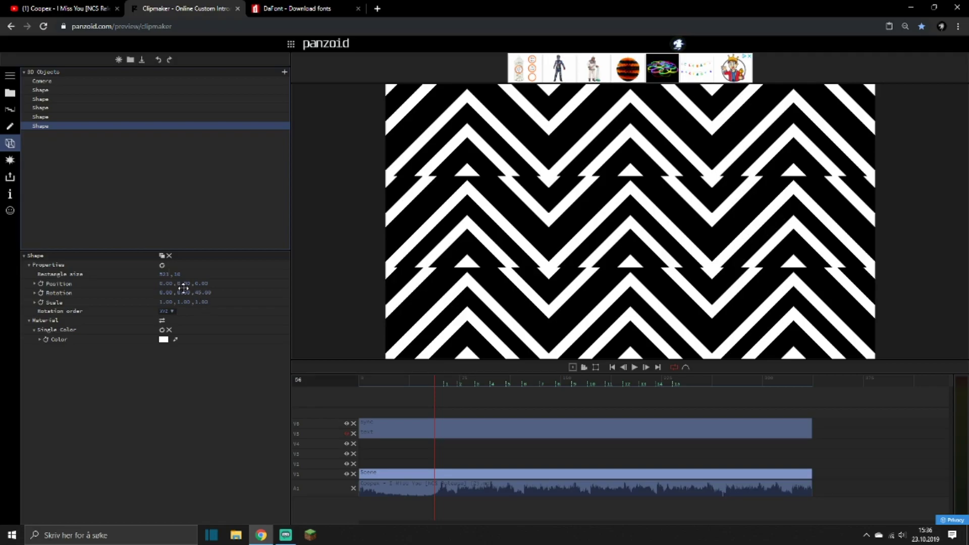
drag(181, 284, 180, 355)
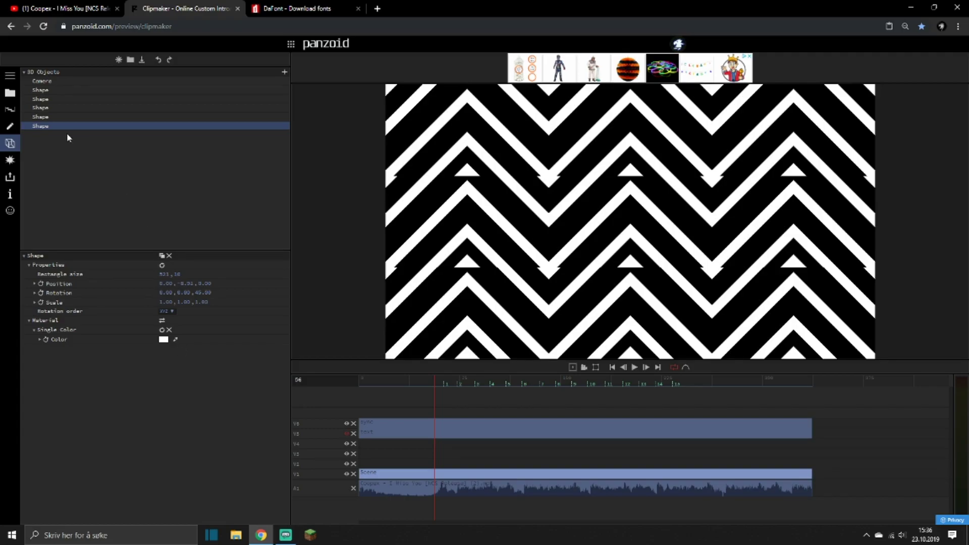
Try another Y position for the first-listed bar, and delete that bar from the scene.
click(41, 118)
click(43, 83)
click(42, 90)
drag(178, 282, 218, 353)
click(170, 256)
Set the Y position of the new first-listed bar to about 127 and fine-tune the second-listed bar's Y position.
click(78, 90)
drag(178, 289, 183, 274)
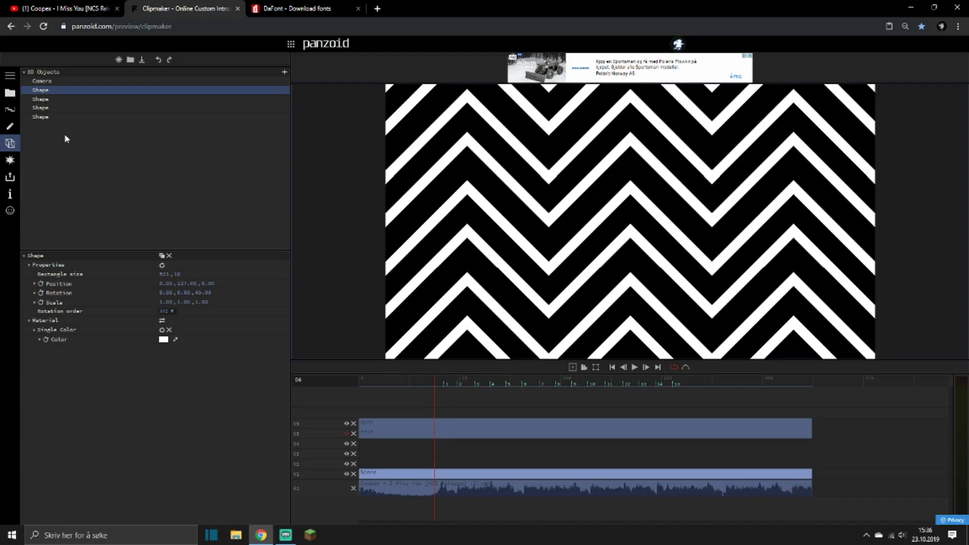
click(39, 99)
drag(180, 284, 179, 283)
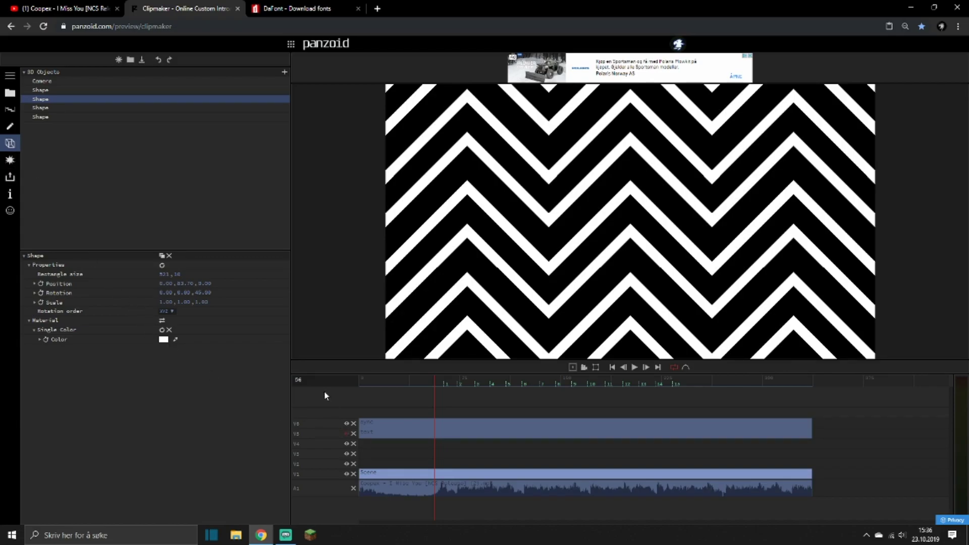
Move the Duplicate effect above Mirror in the effects list and set its multiplier to 1.
click(9, 160)
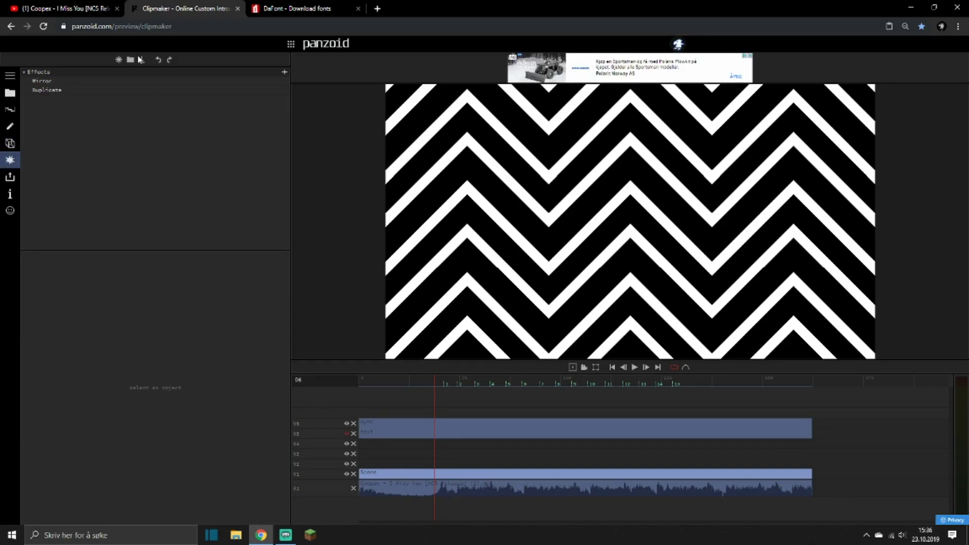
click(59, 88)
mouse_move(59, 88)
mouse_down()
mouse_move(53, 74)
mouse_move(45, 79)
mouse_up()
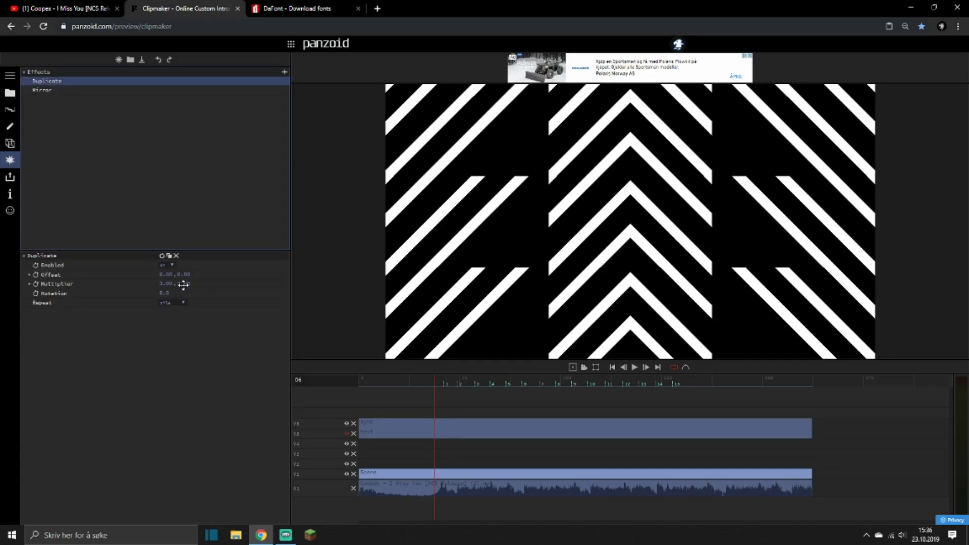
click(164, 285)
text(1)
click(150, 282)
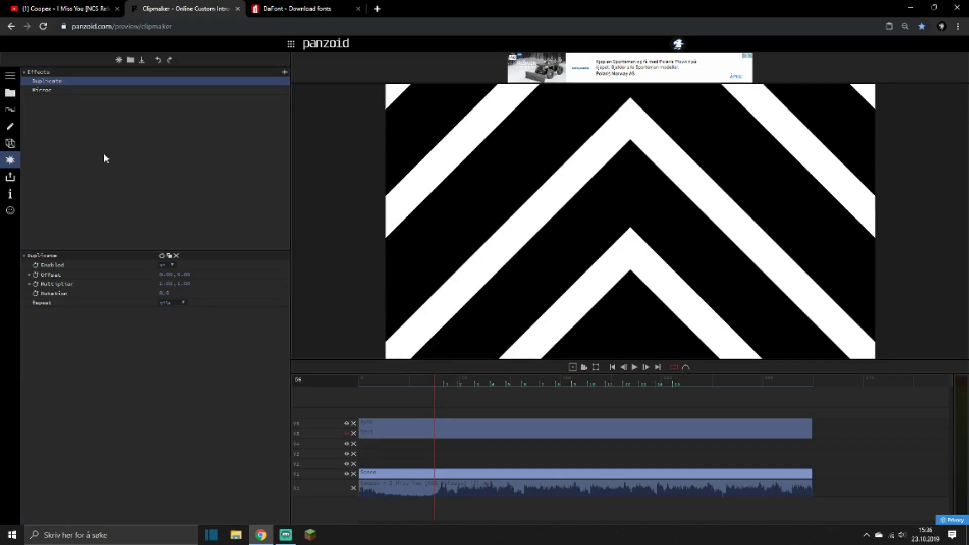
Set the Mirror effect's mode to right + bottom and try a Duplicate X offset of about 0.18.
click(51, 89)
click(180, 274)
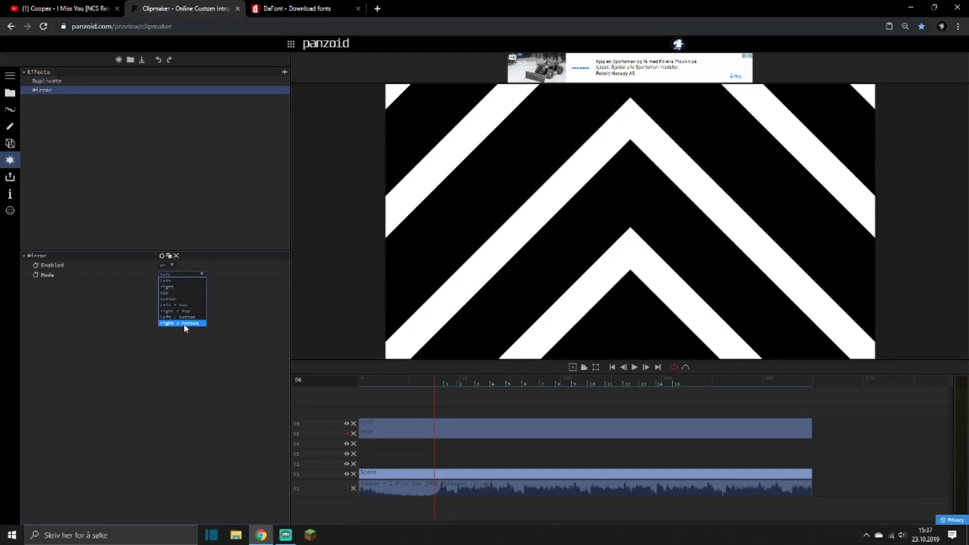
click(182, 323)
click(69, 80)
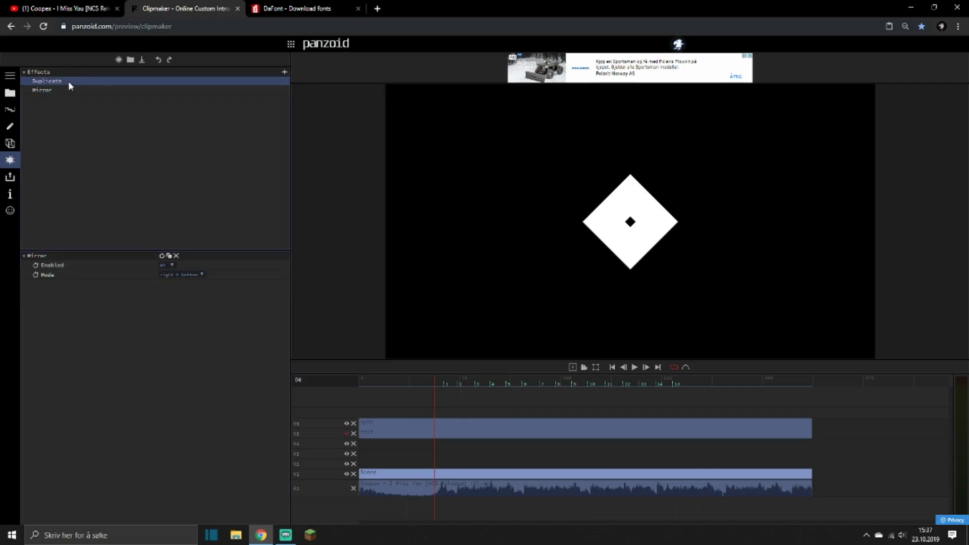
drag(189, 271, 178, 286)
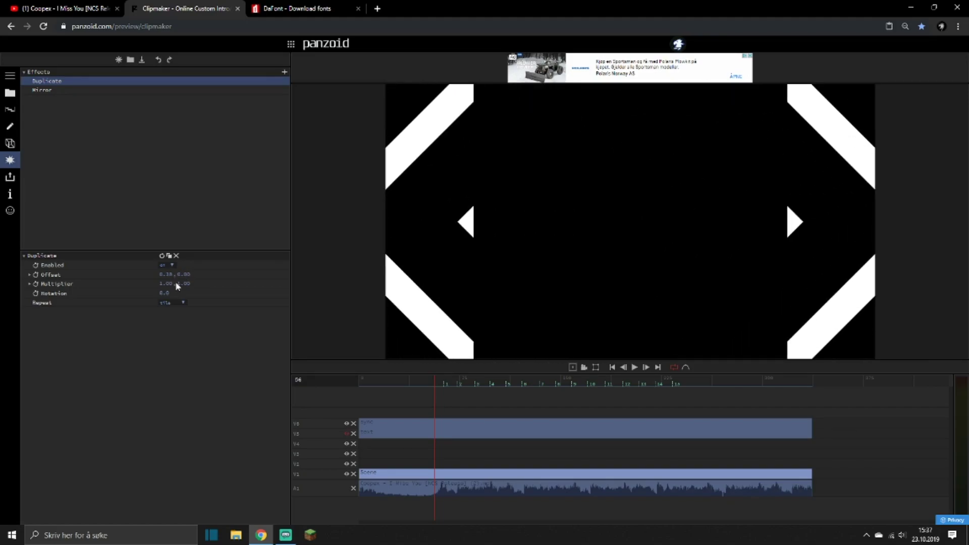
Duplicate the selected bar shape and move the copy to a Y position of about -80.
click(10, 144)
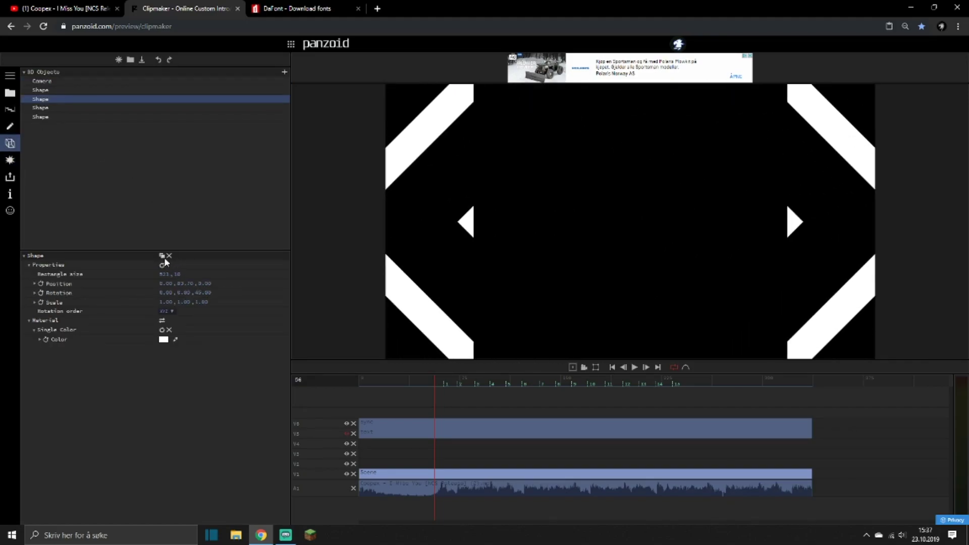
click(162, 256)
click(179, 284)
key(Return)
drag(184, 285, 1, 283)
drag(186, 282, 125, 307)
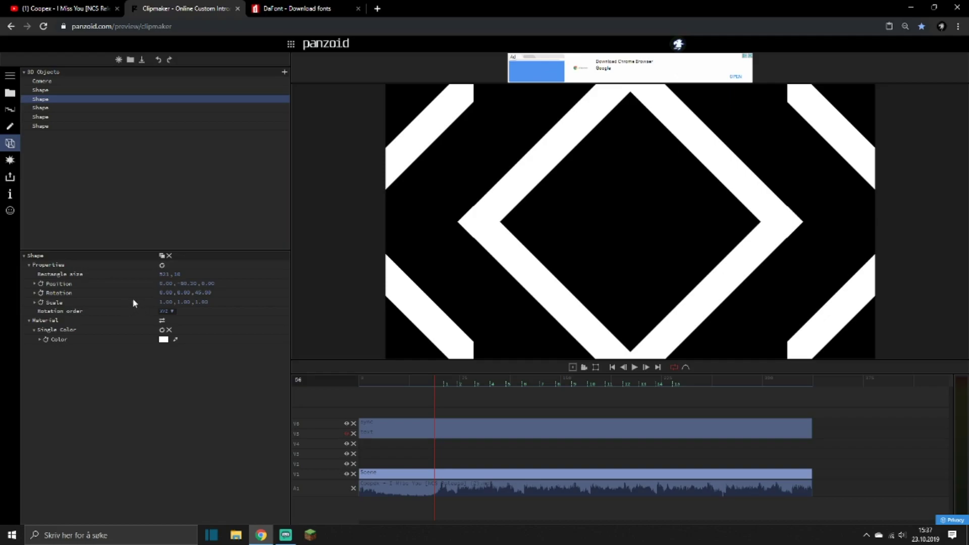
Raise the Duplicate effect's X offset to about 1.30, then copy the selected bar again to a Y position of about -120.
click(10, 160)
drag(169, 274, 187, 252)
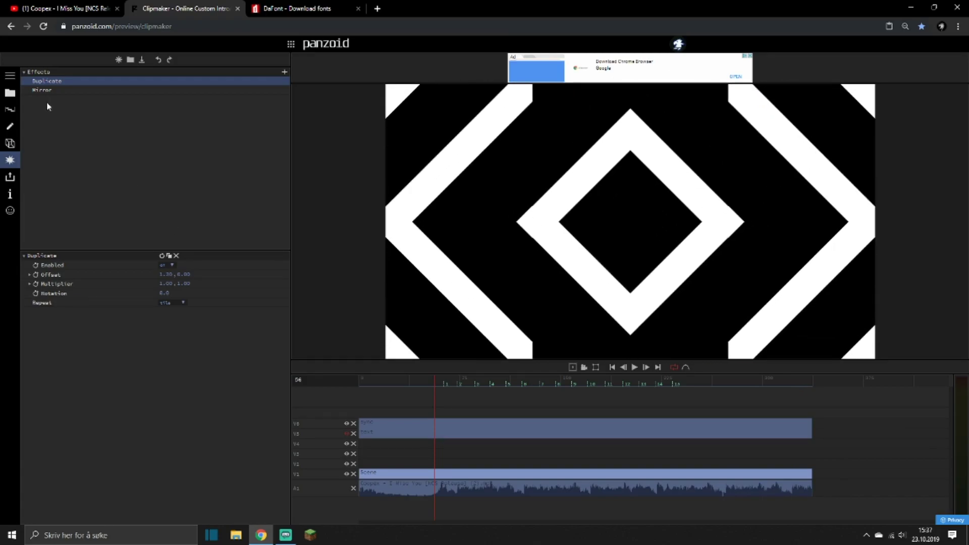
click(11, 144)
click(161, 256)
drag(186, 286, 55, 322)
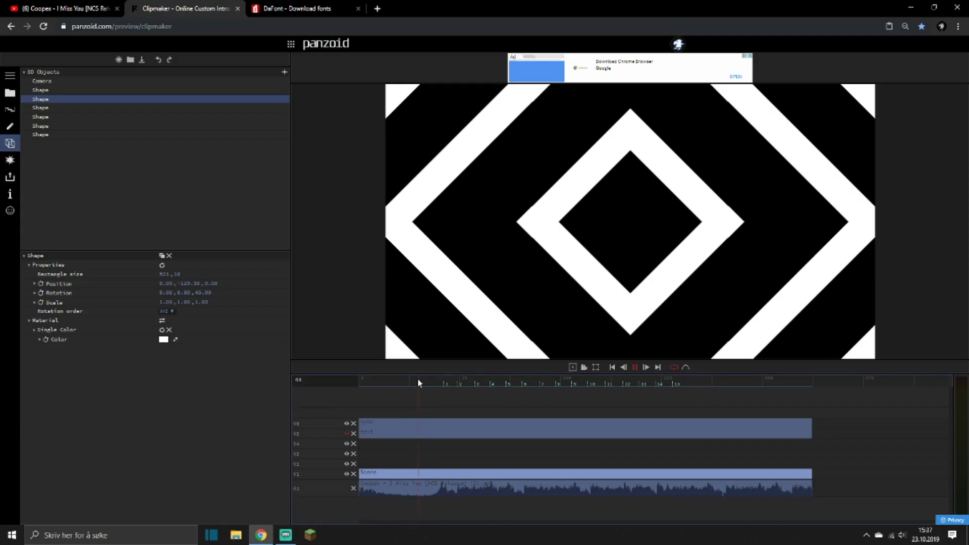
Play the mirrored stripe background from just before the first beat marker to check how it moves.
key(space)
click(11, 160)
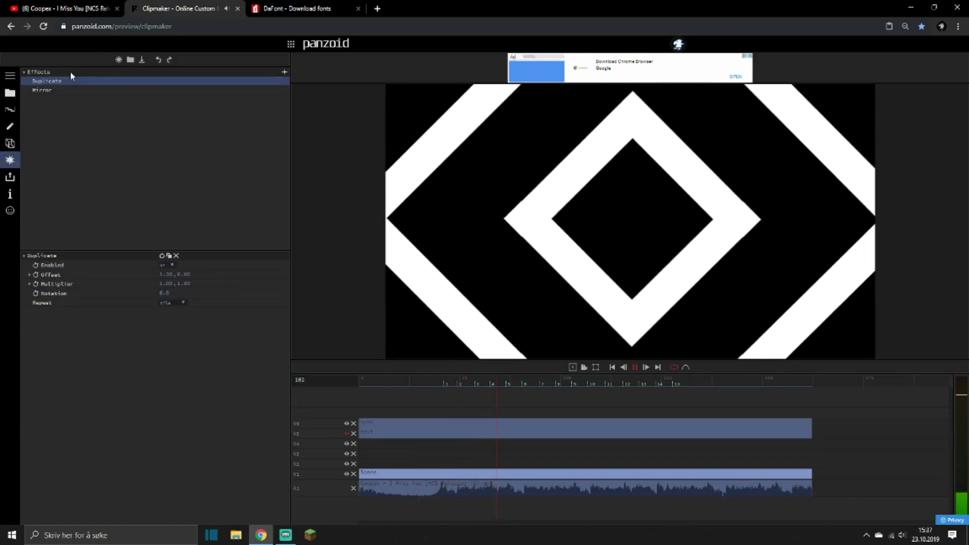
click(413, 381)
key(space)
key(space)
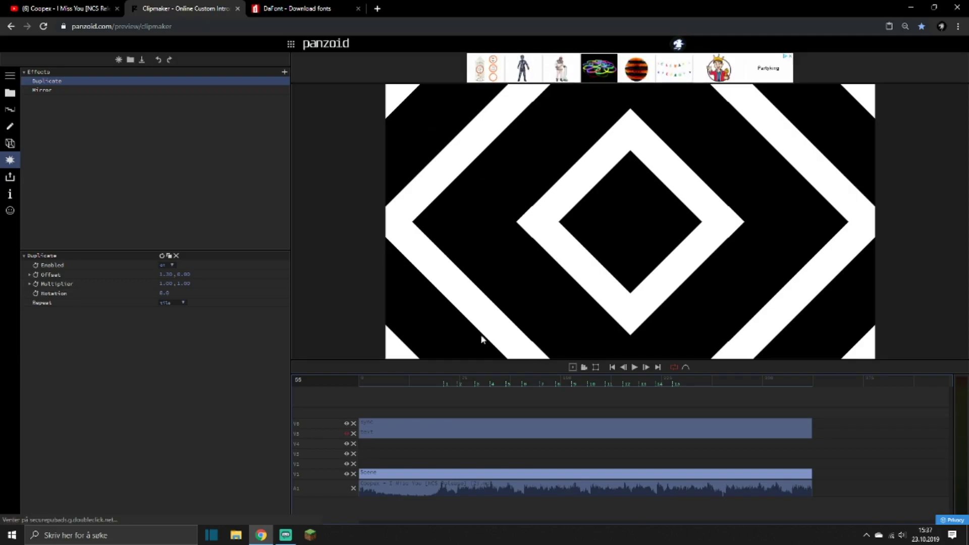
Reset the Duplicate effect's X offset to 0 near the first beat marker.
click(440, 386)
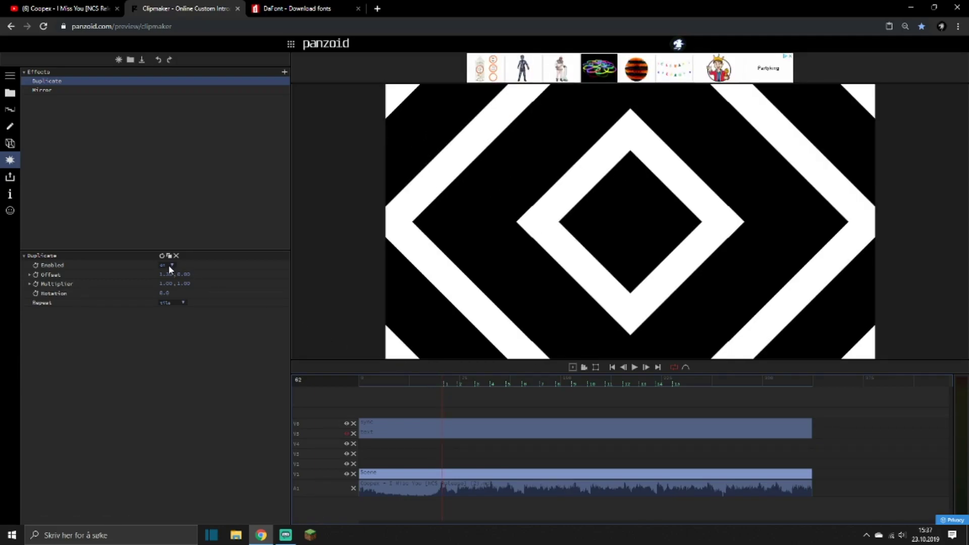
click(166, 274)
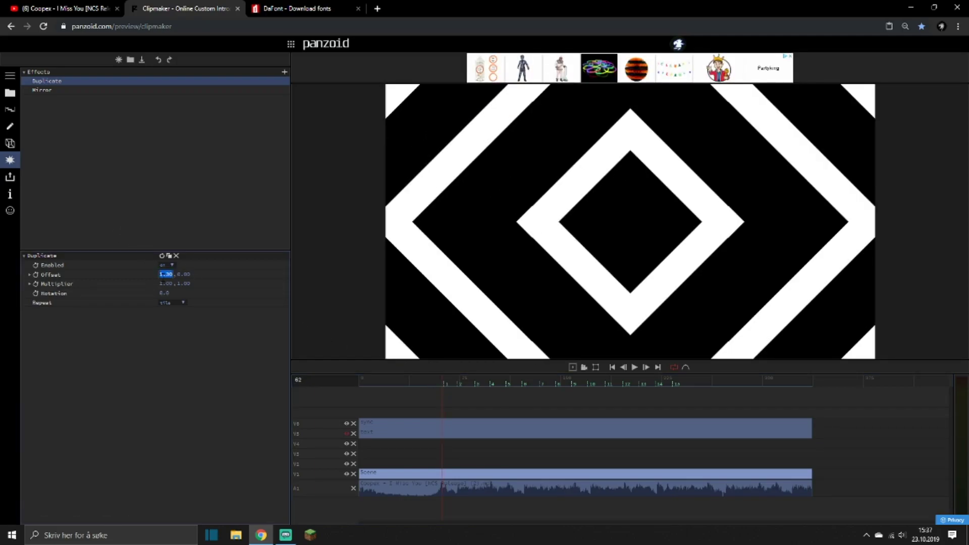
text(0)
key(Return)
Keyframe the Duplicate effect's offset at frames 61 and 65 around the first beat marker, changing the value at frame 65.
key(Right)
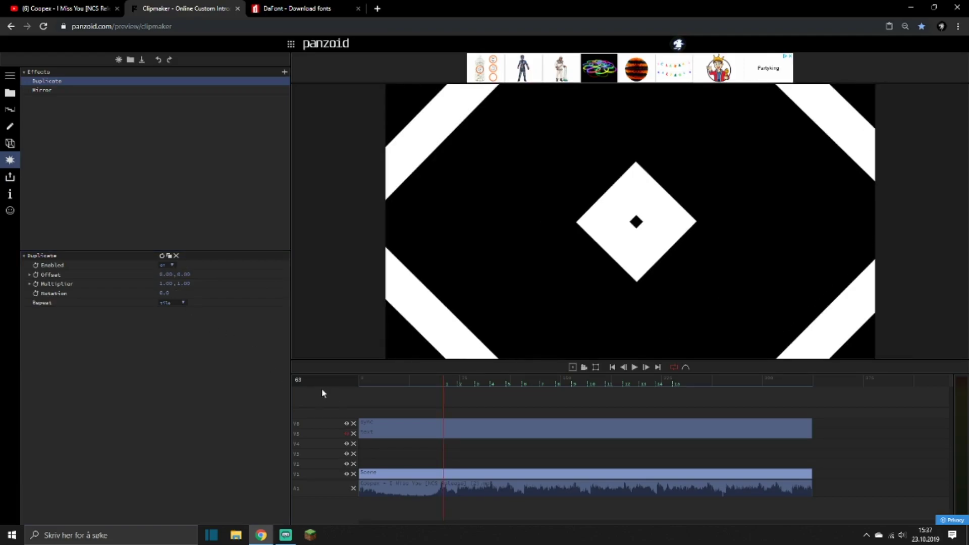
key(Left)
key(Left)
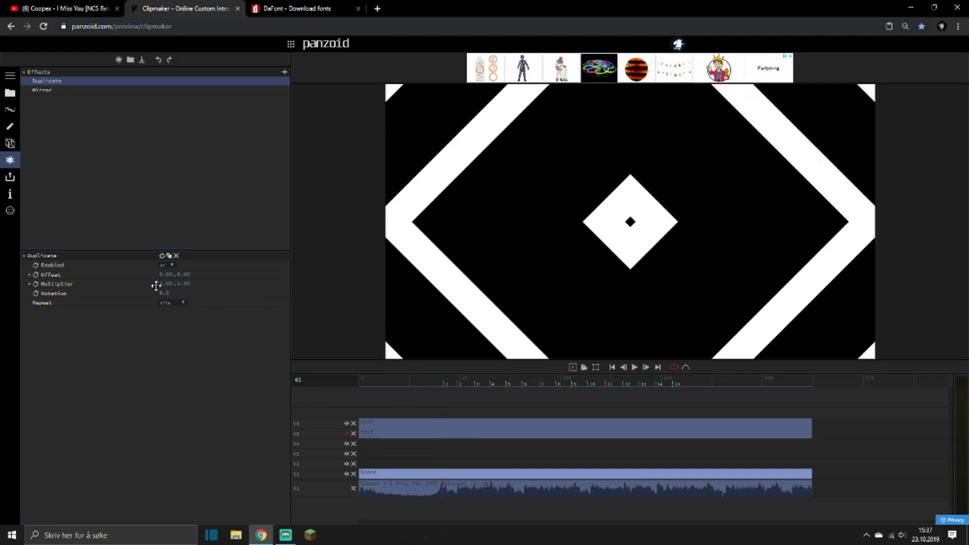
click(35, 277)
key(Right)
key(Right)
key(Right)
key(Right)
click(171, 275)
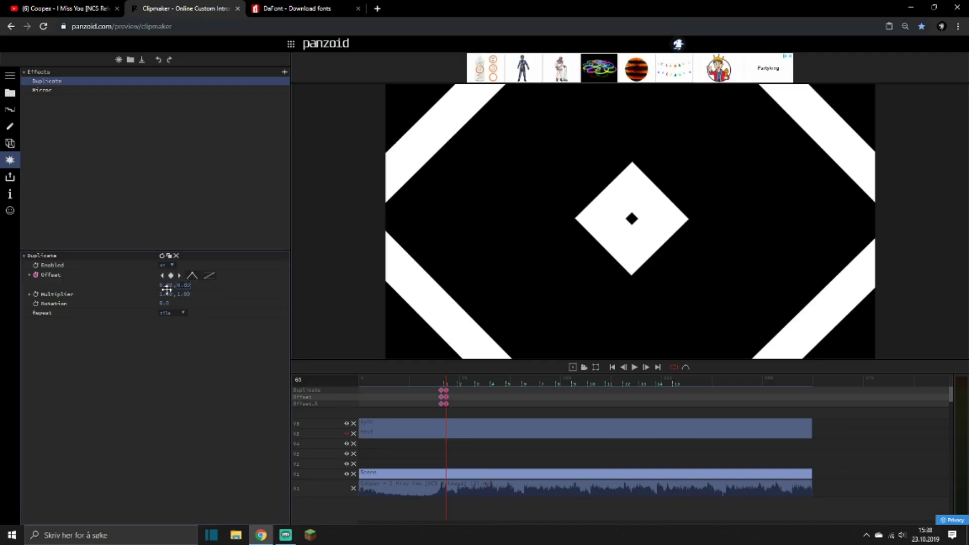
click(189, 285)
key(BackSpace)
text(3)
Preview the offset jump at the first beat and scrub toward the second beat marker.
click(441, 381)
key(space)
click(427, 379)
key(space)
drag(438, 378, 459, 385)
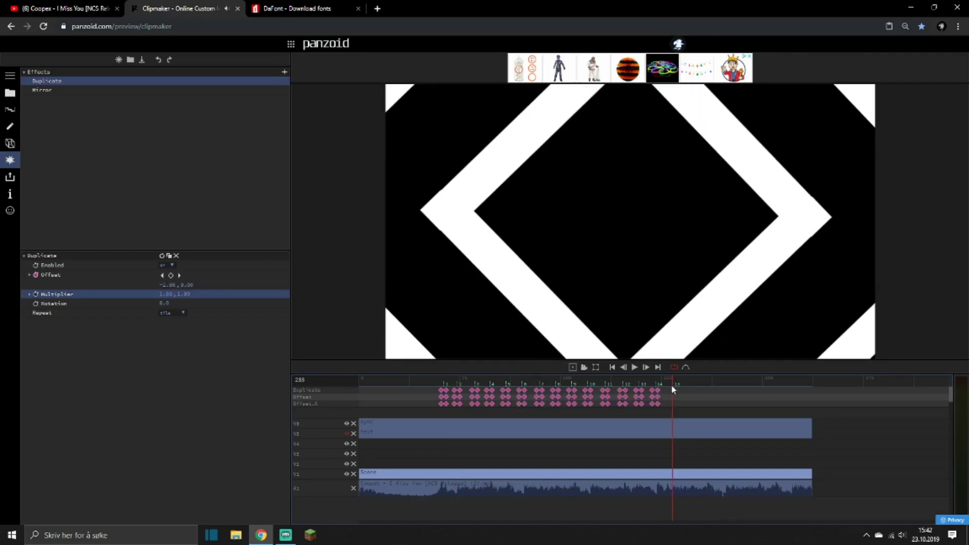
Add Duplicate offset keyframes at frames 231 and 235 around beat marker 15, setting the X offset to -3 at the second.
key(Left)
key(Left)
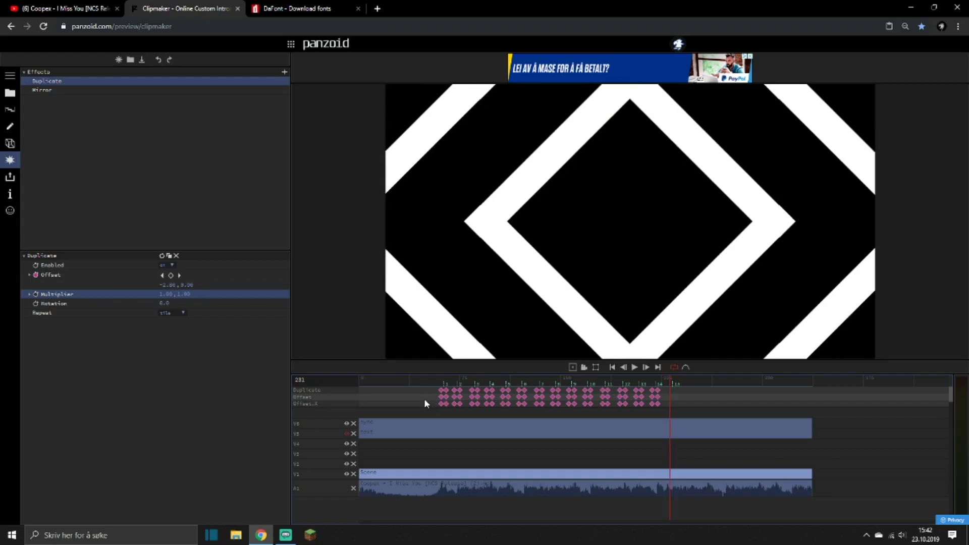
key(Right)
key(Right)
key(Right)
key(Right)
click(171, 275)
click(163, 286)
text(-)
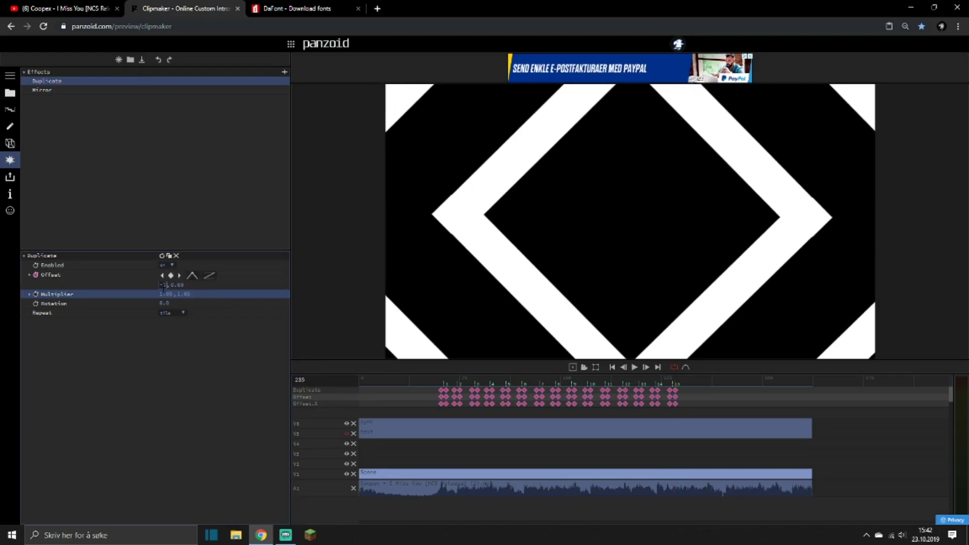
text(3)
key(Return)
Play the whole keyframed background from before the first beat, then scrub through the first few beat markers.
key(space)
drag(434, 379, 415, 387)
key(space)
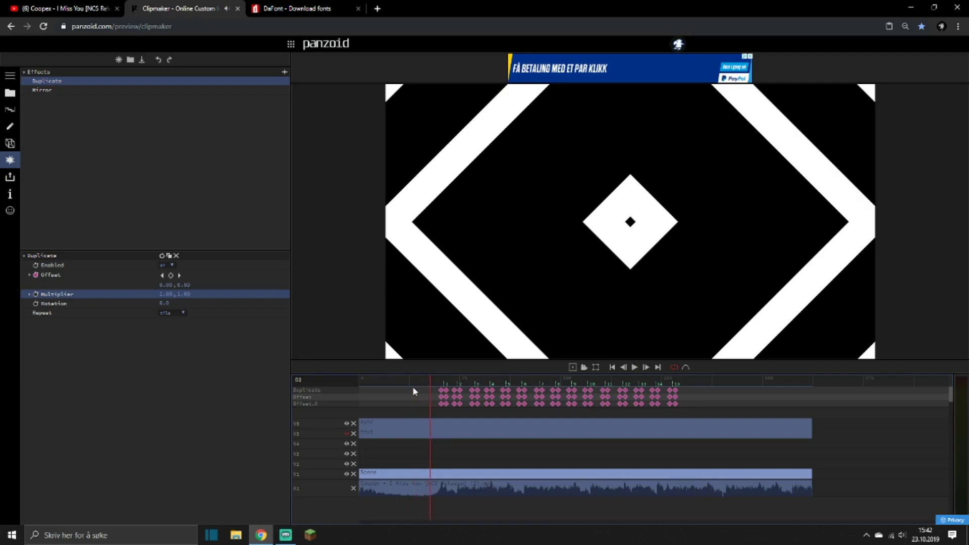
key(space)
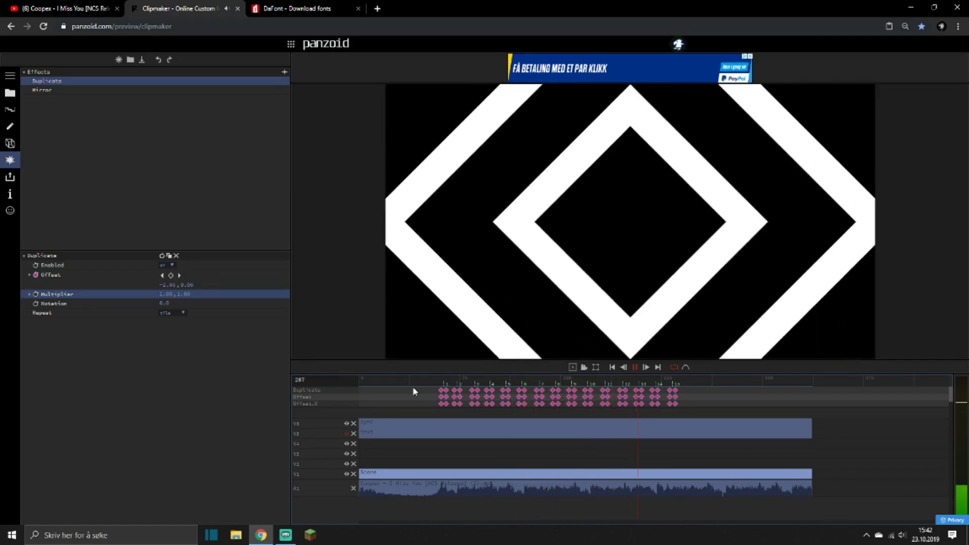
key(space)
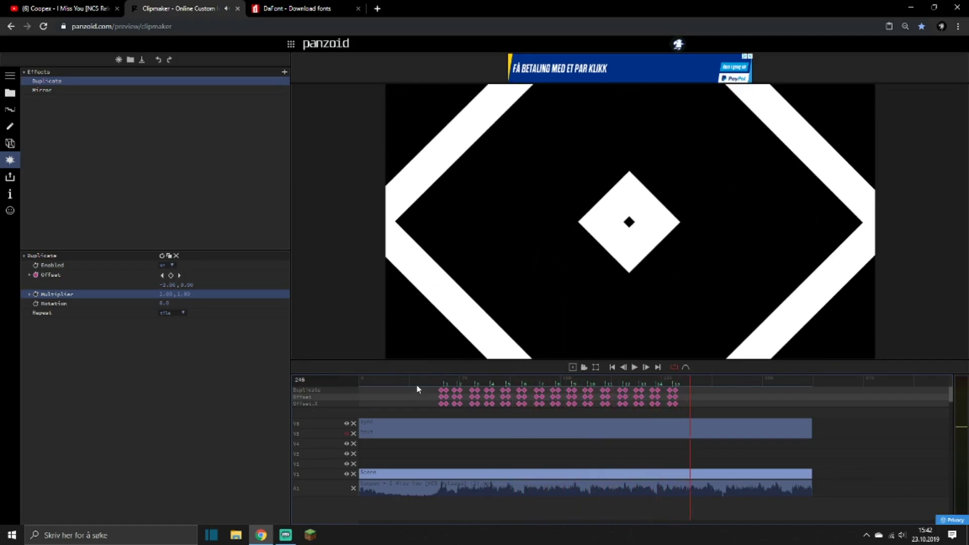
click(443, 382)
drag(454, 383, 470, 379)
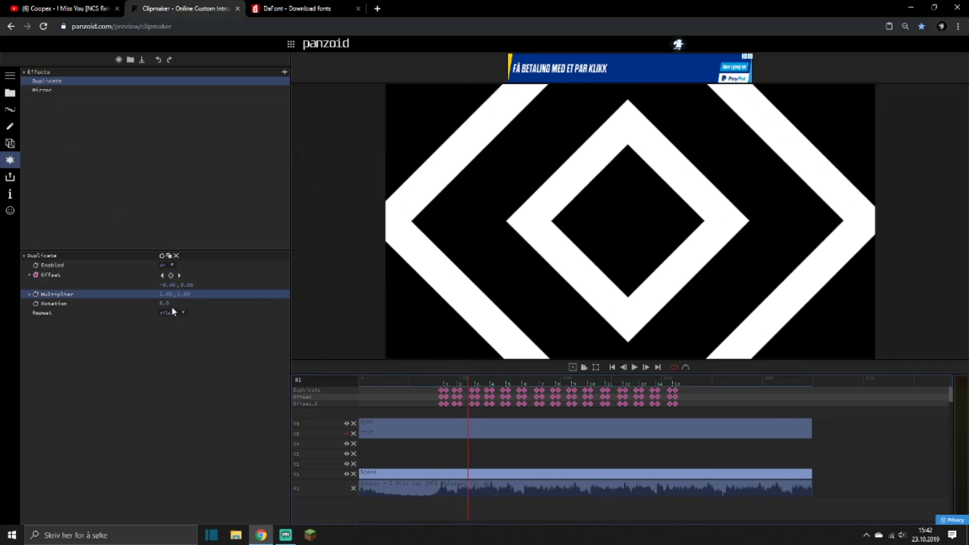
Try a Duplicate multiplier of about 2.79 during playback and set it back to 1.
drag(170, 292, 228, 290)
key(space)
key(space)
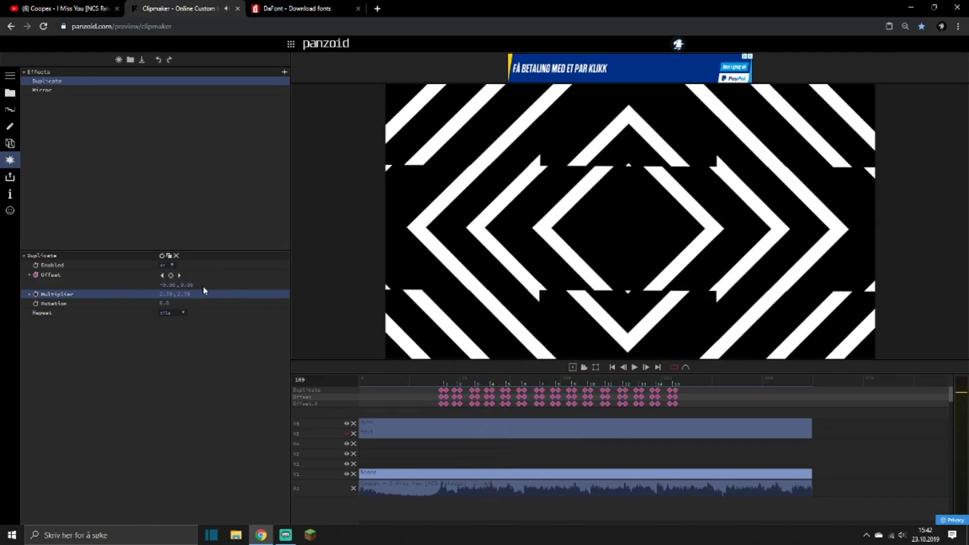
click(168, 292)
text(1)
key(Return)
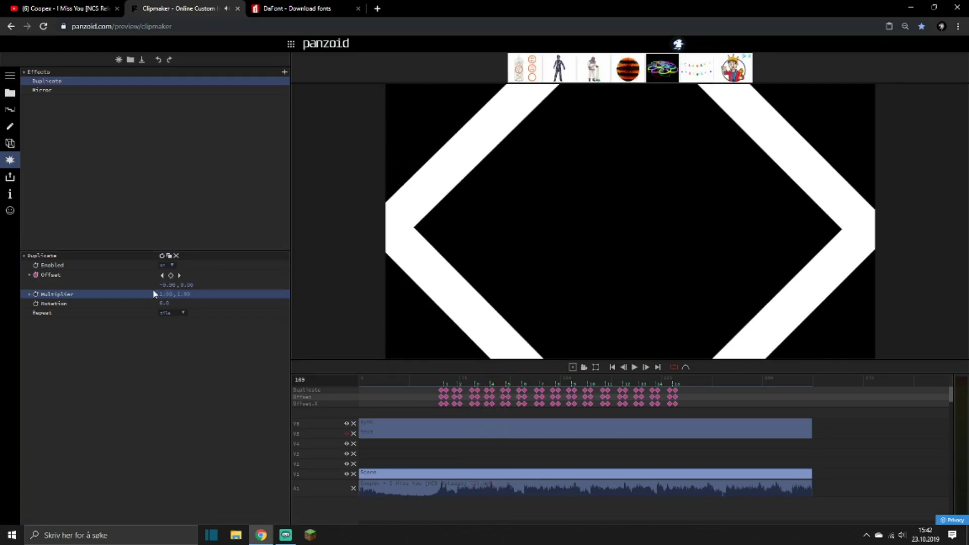
Try a second Duplicate effect, place it first in the effects list, and remove it.
click(284, 75)
text(dupl)
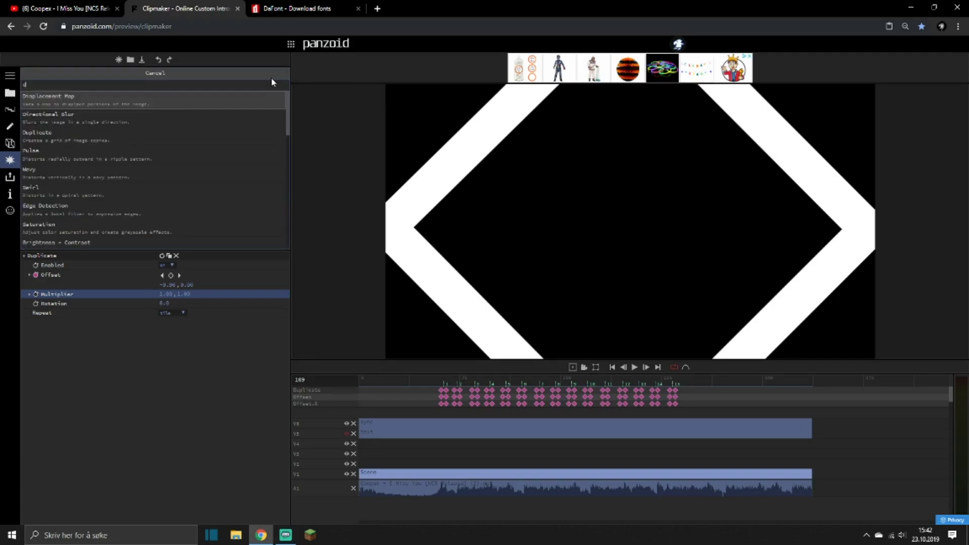
key(Return)
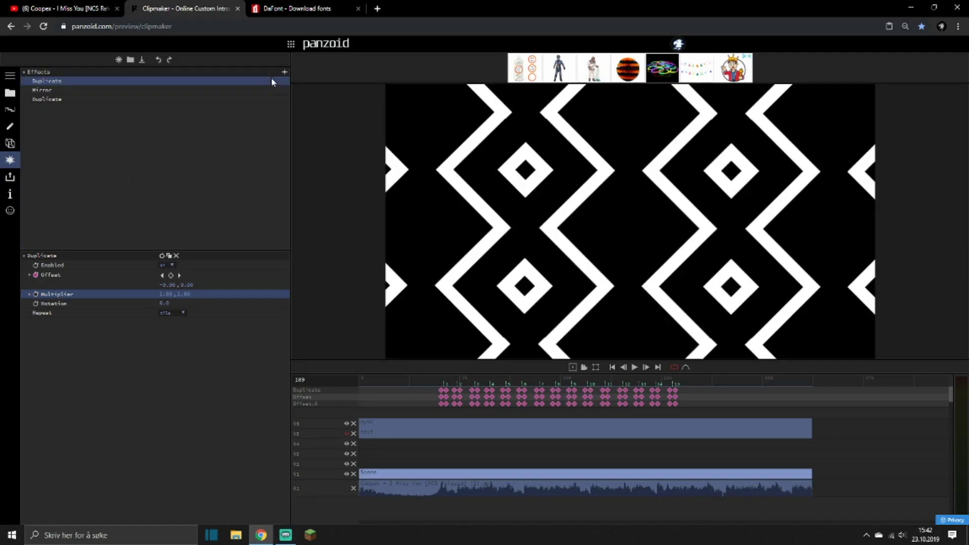
key(space)
key(space)
drag(47, 99, 46, 78)
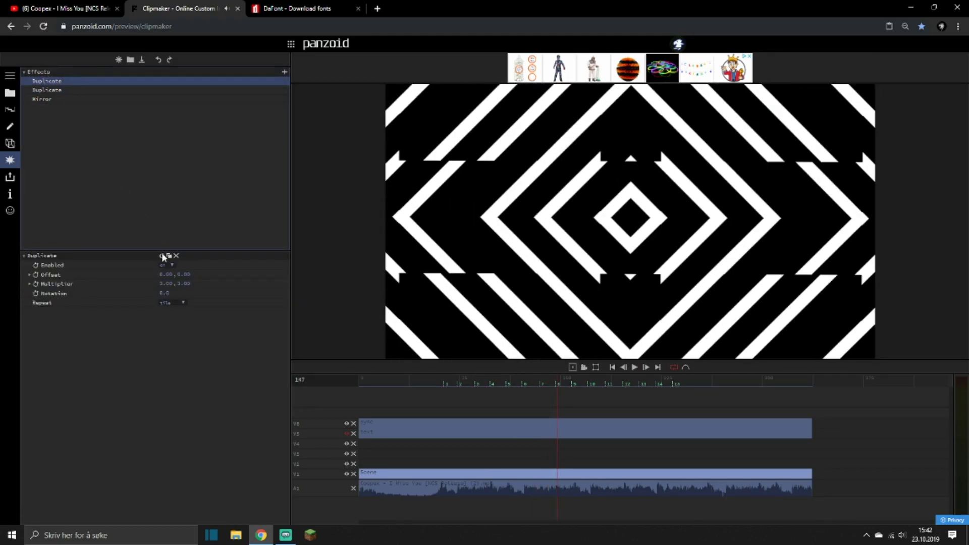
click(176, 256)
Open the scene's 3D objects and play the animation from the first beat marker to check the stripe spacing.
click(10, 143)
click(441, 382)
key(space)
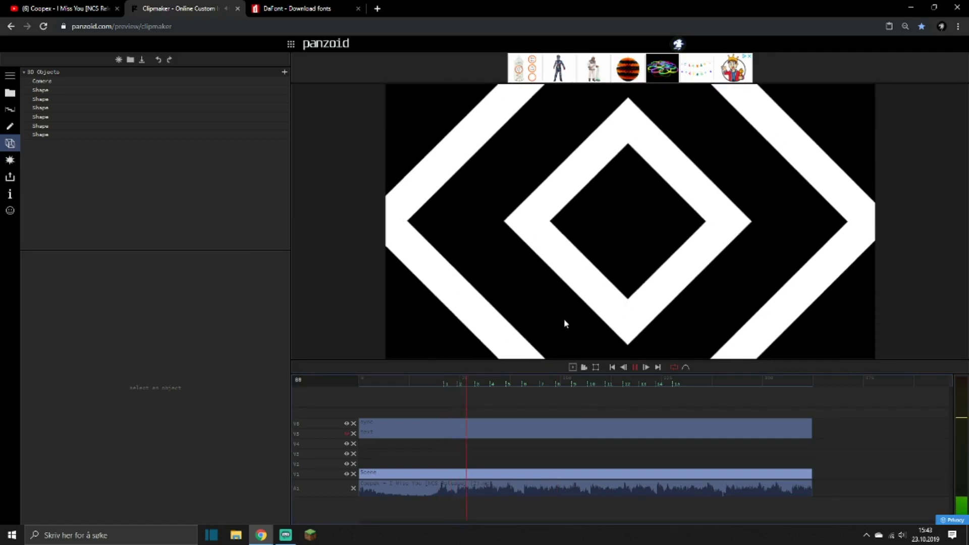
key(space)
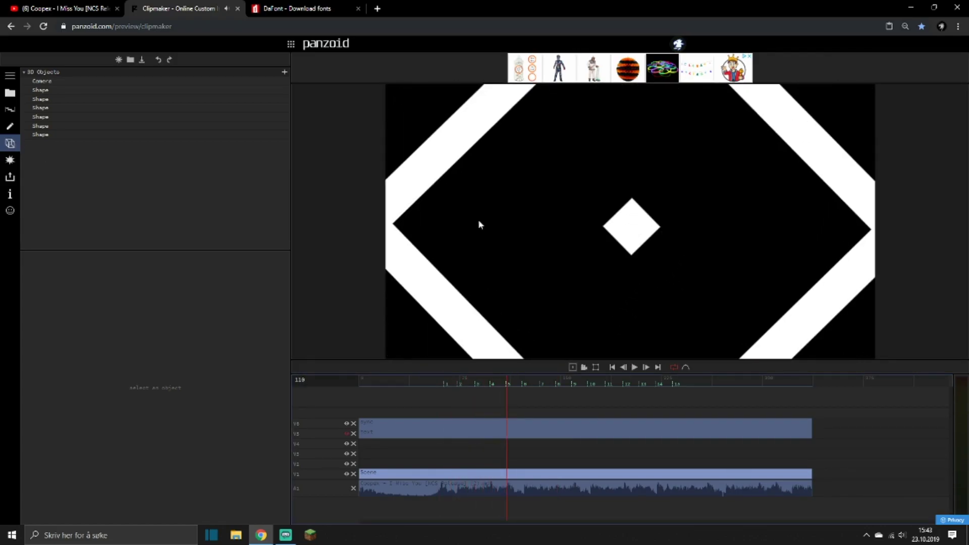
Compare the bars' Y positions and lower the last-listed bar to a Y position of about -24.2.
click(48, 90)
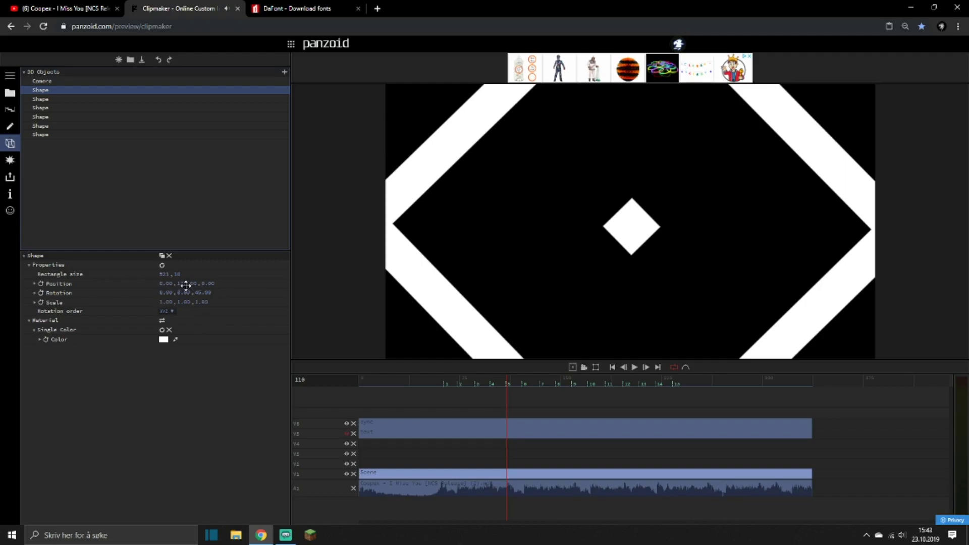
click(43, 99)
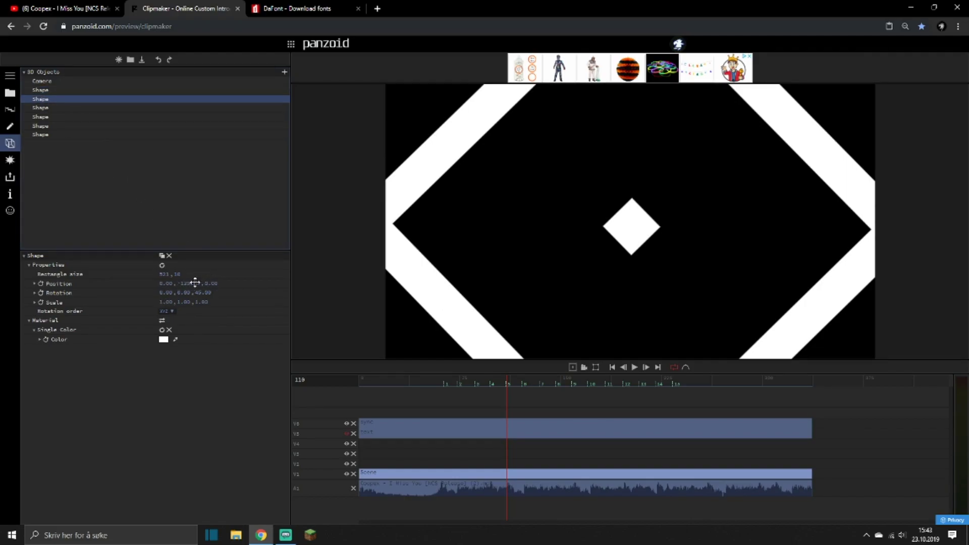
click(43, 126)
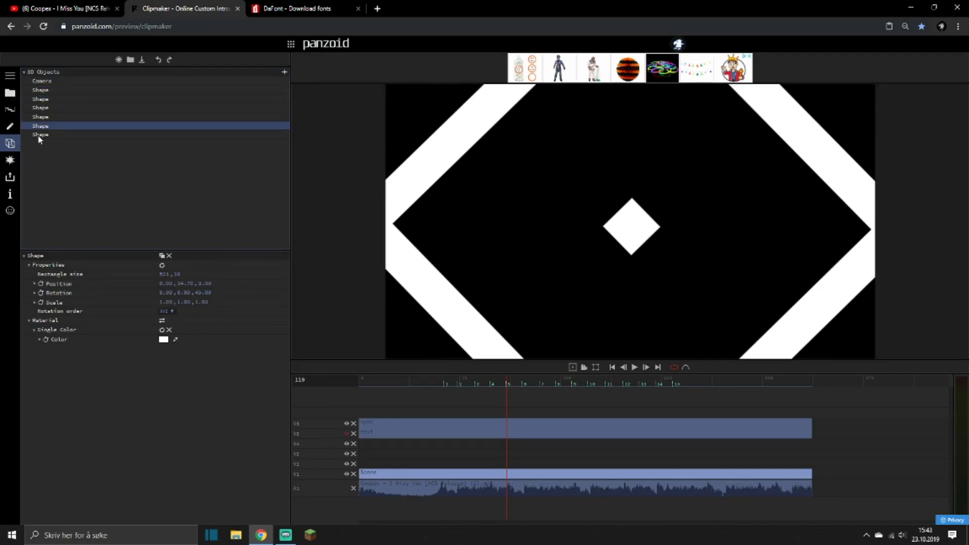
click(41, 135)
key(space)
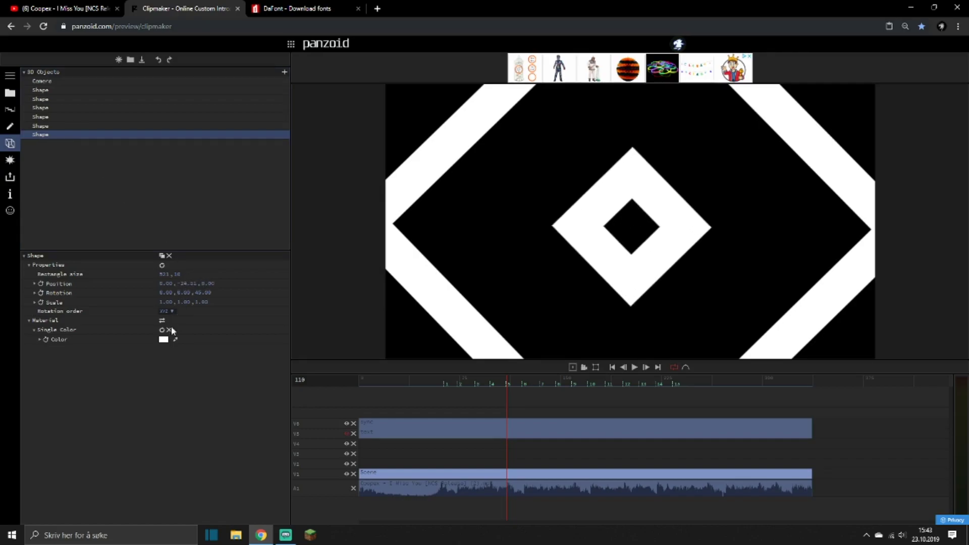
Fine-tune the Y positions of the last two listed bars, checking the stripe spacing during playback.
key(space)
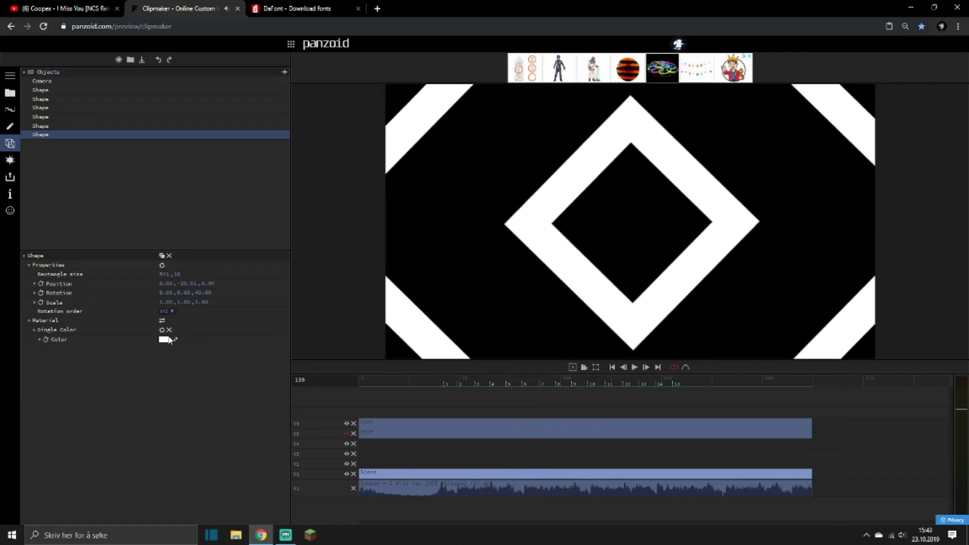
key(space)
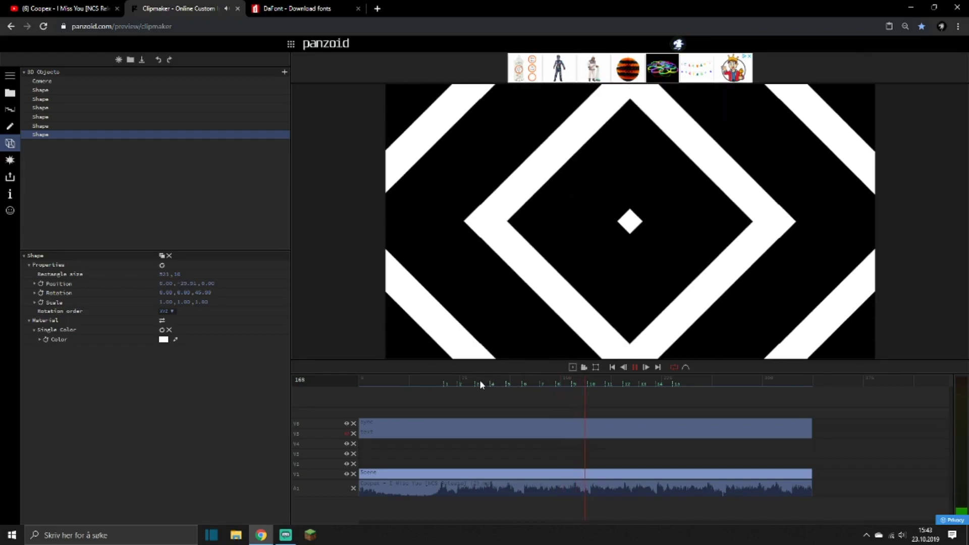
key(space)
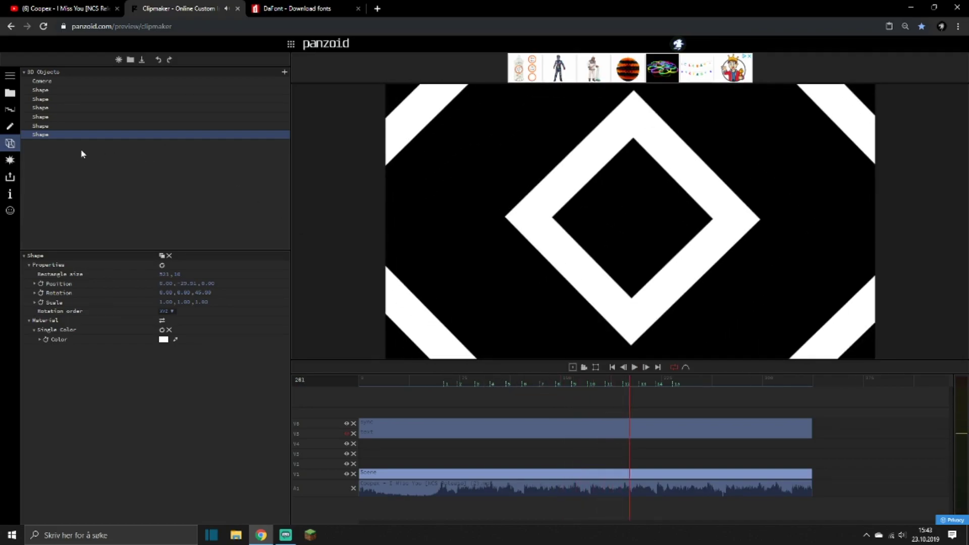
click(41, 126)
drag(194, 273, 175, 291)
key(space)
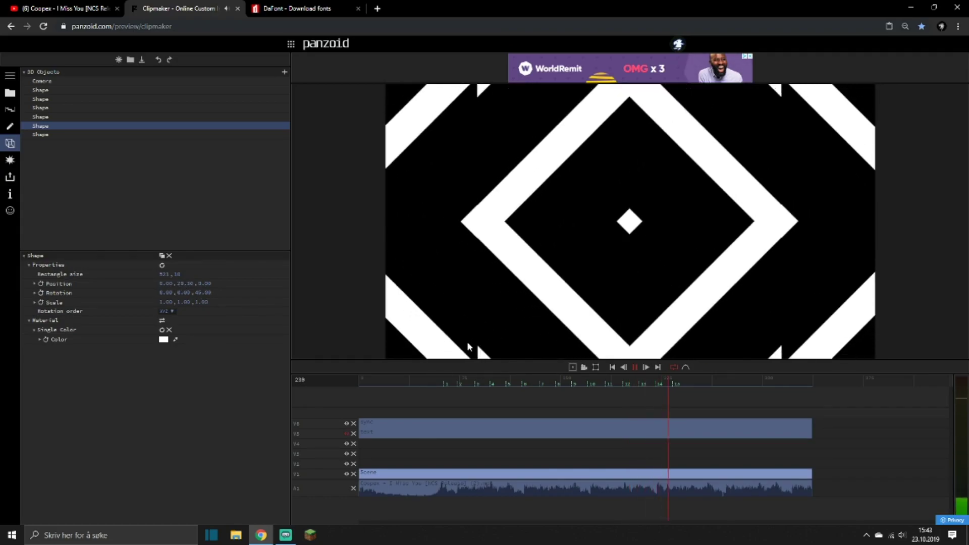
Compare the remaining bars' Y positions and lower the second-listed bar to clear the stripe fragments at the frame edges.
click(583, 384)
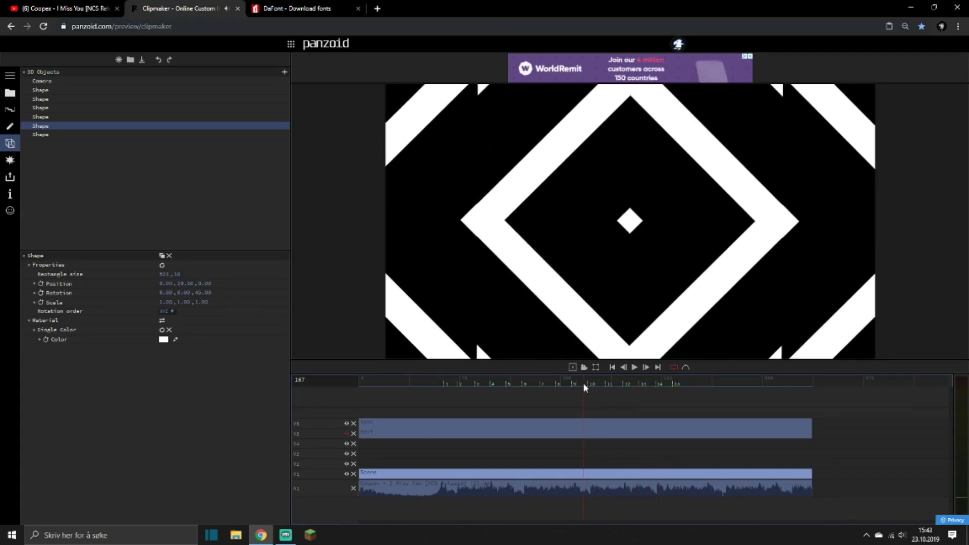
click(48, 116)
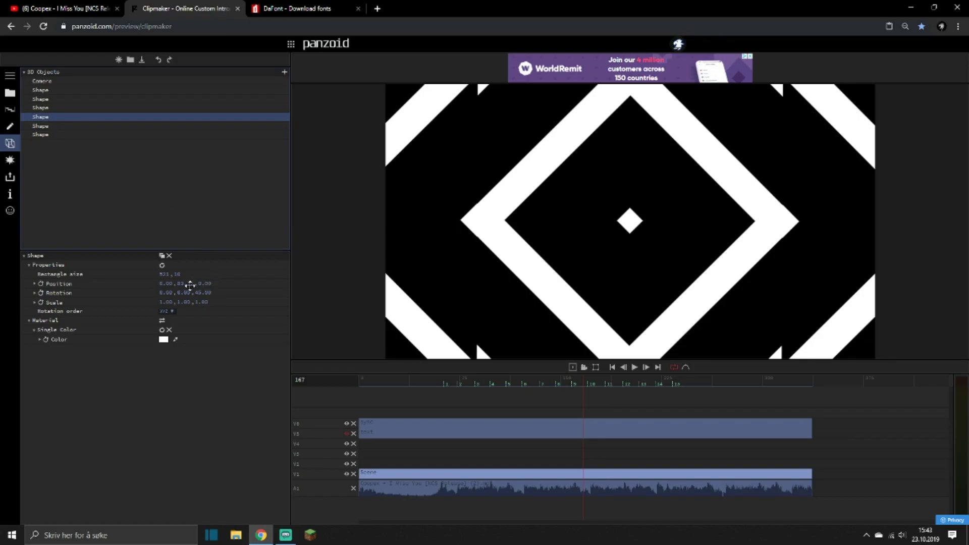
click(42, 108)
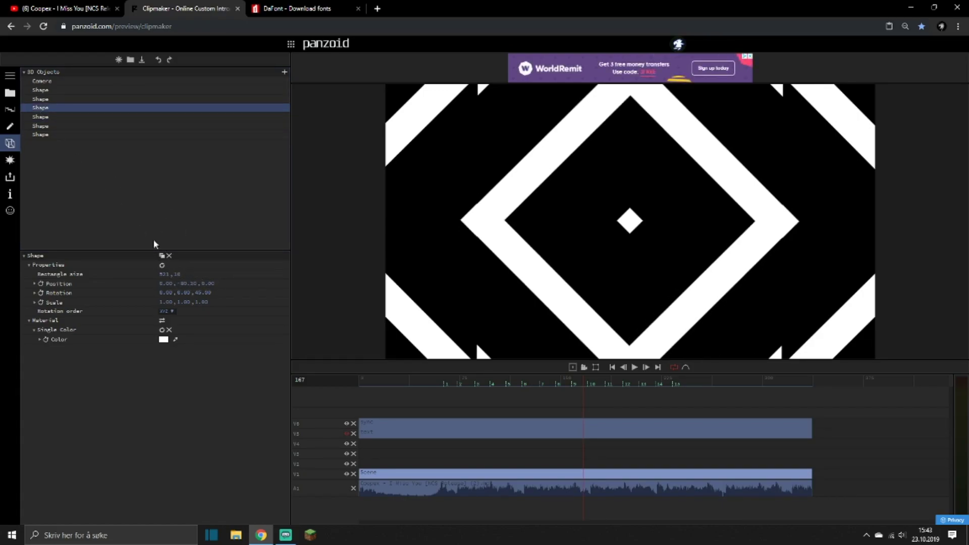
click(41, 100)
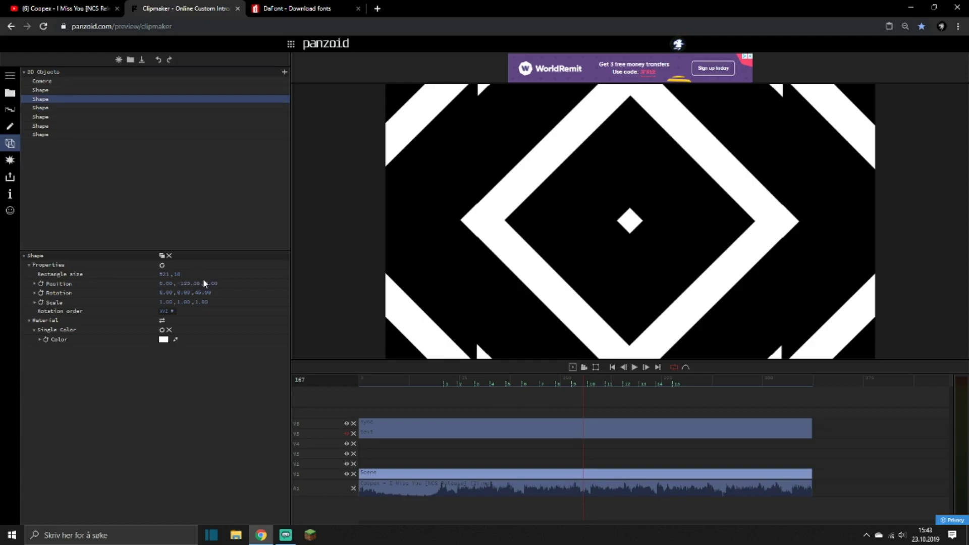
key(space)
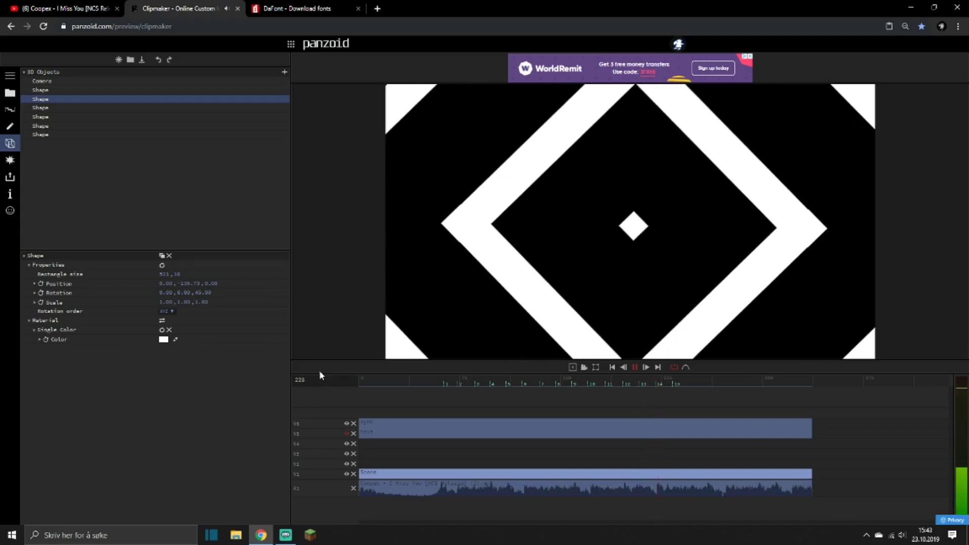
Show the text track again and play the animation from the start with the stripes behind the title.
key(space)
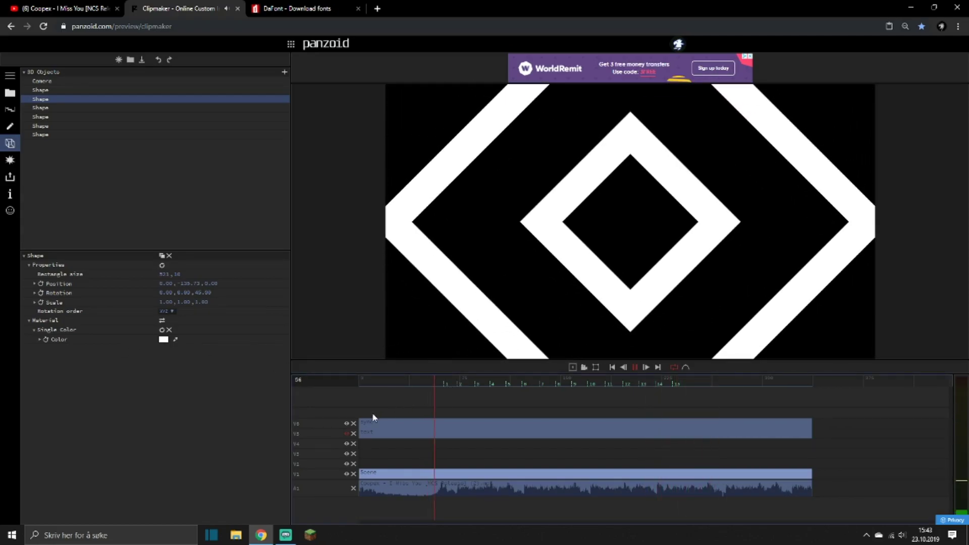
key(space)
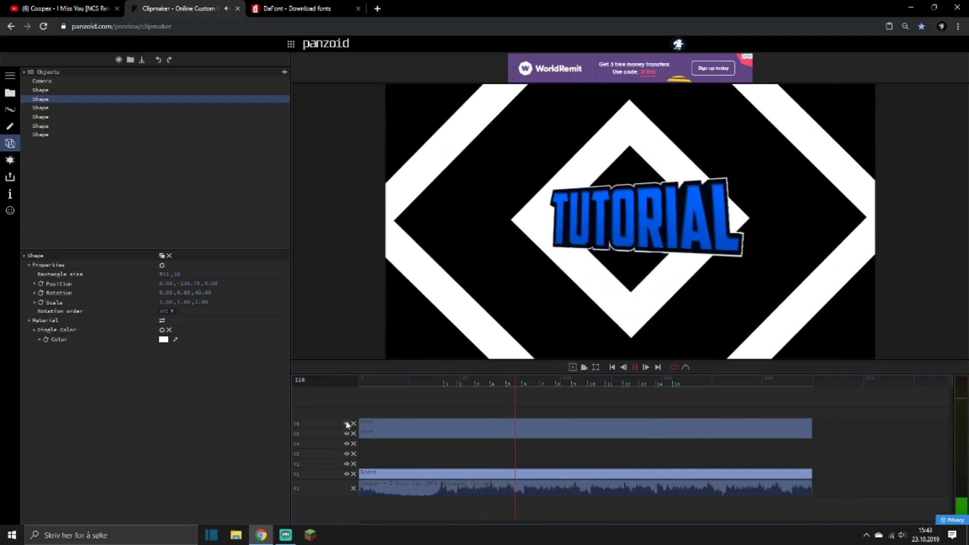
click(435, 382)
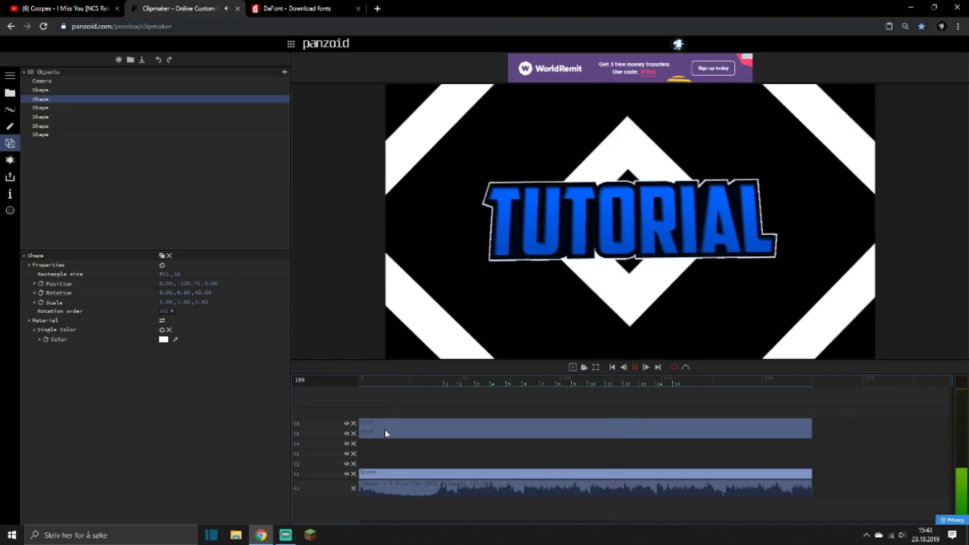
Set the Image scale keyframe at the fourth beat marker to 1 in the text track's first Transform effect and play it.
click(383, 432)
click(10, 160)
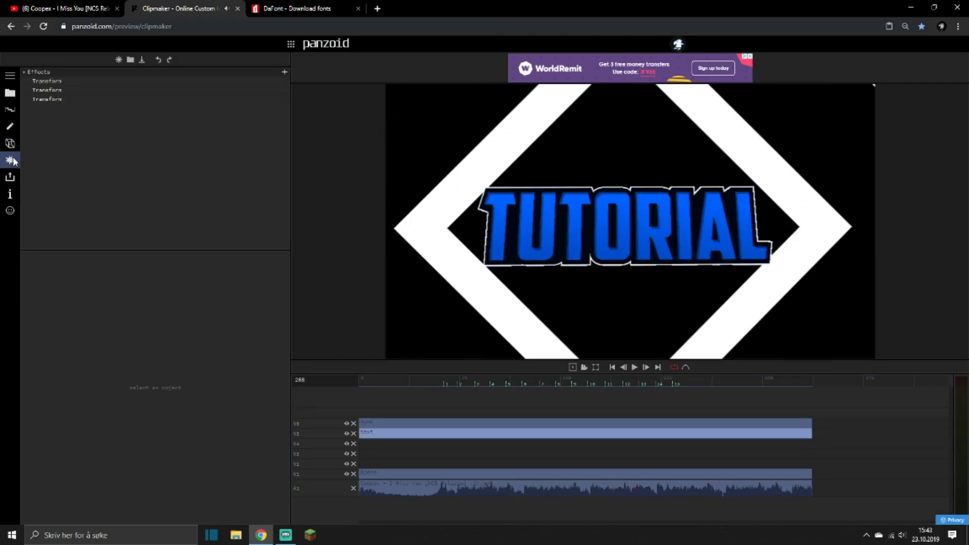
click(47, 80)
click(496, 382)
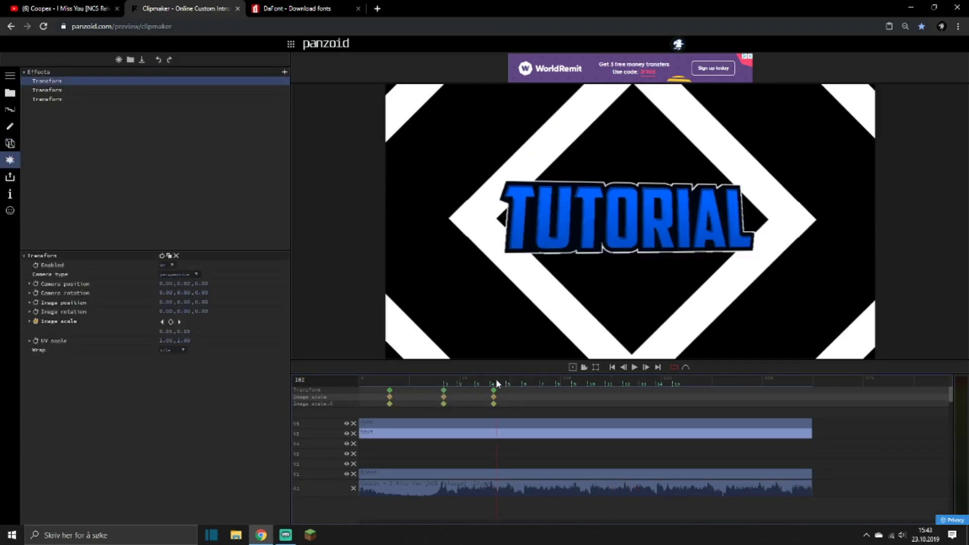
click(495, 385)
key(Left)
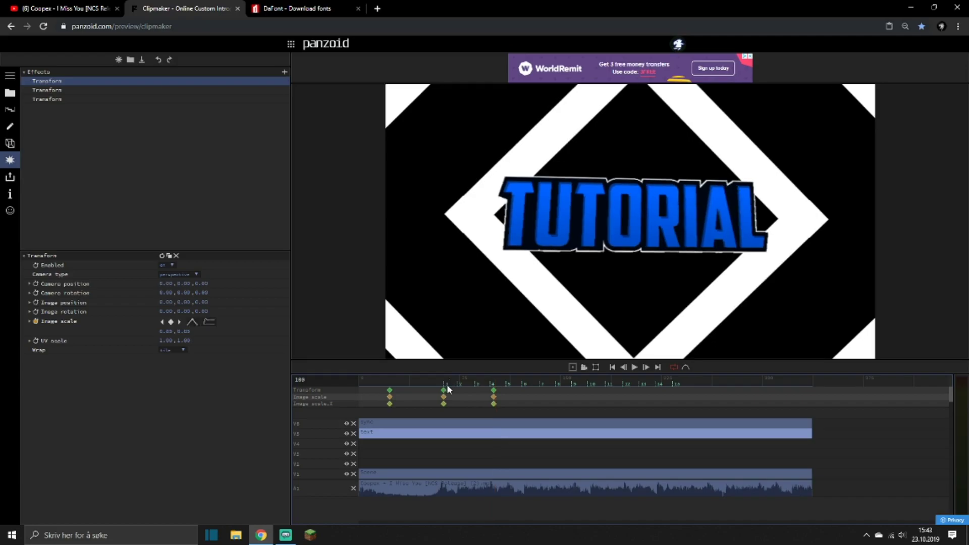
click(169, 331)
text(1)
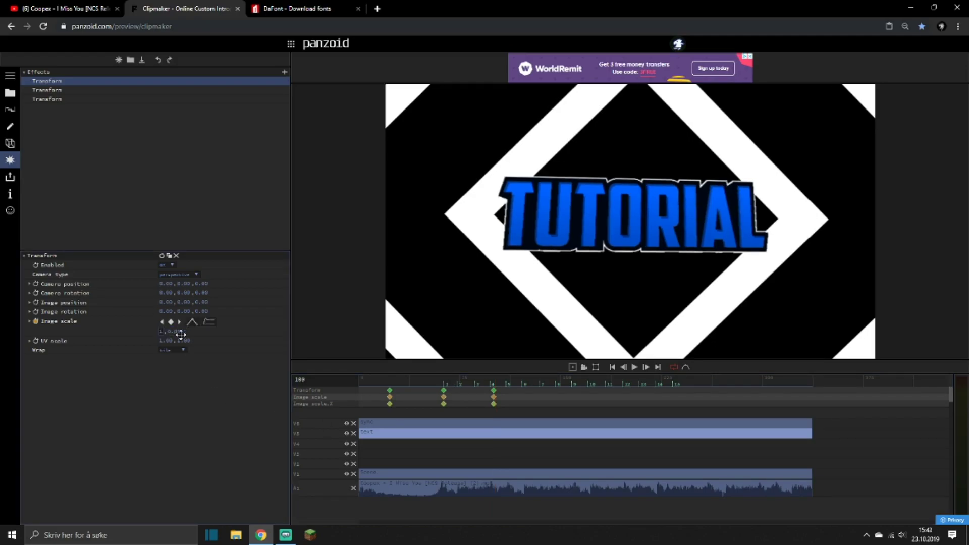
key(Return)
key(space)
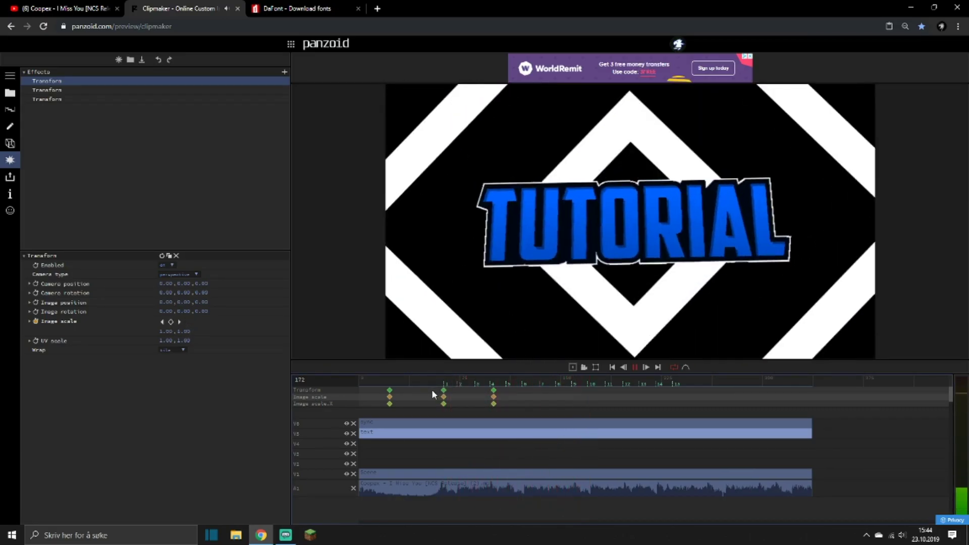
key(space)
Move the stripe scene clip up to track V2 and add a Color Overlay effect using the blue sampled from the title.
drag(381, 477, 383, 468)
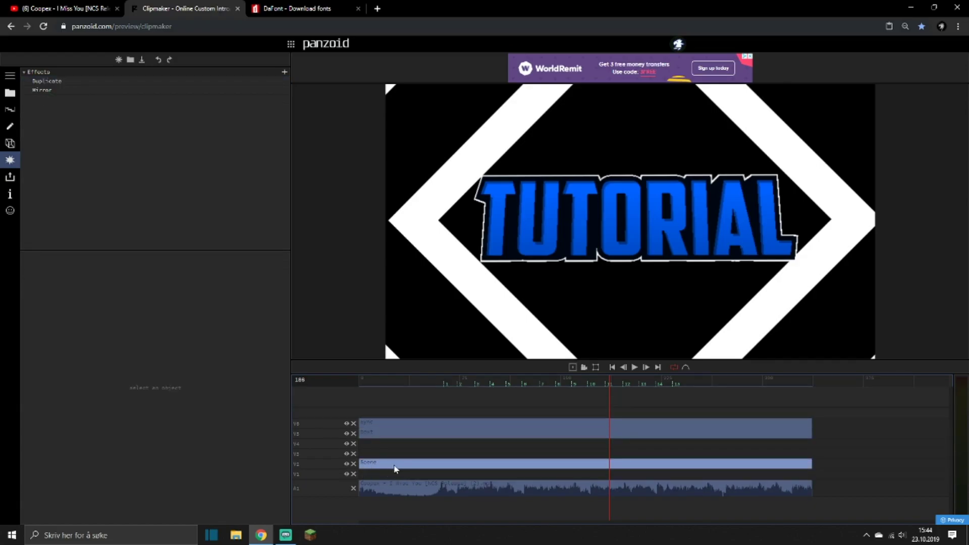
click(284, 72)
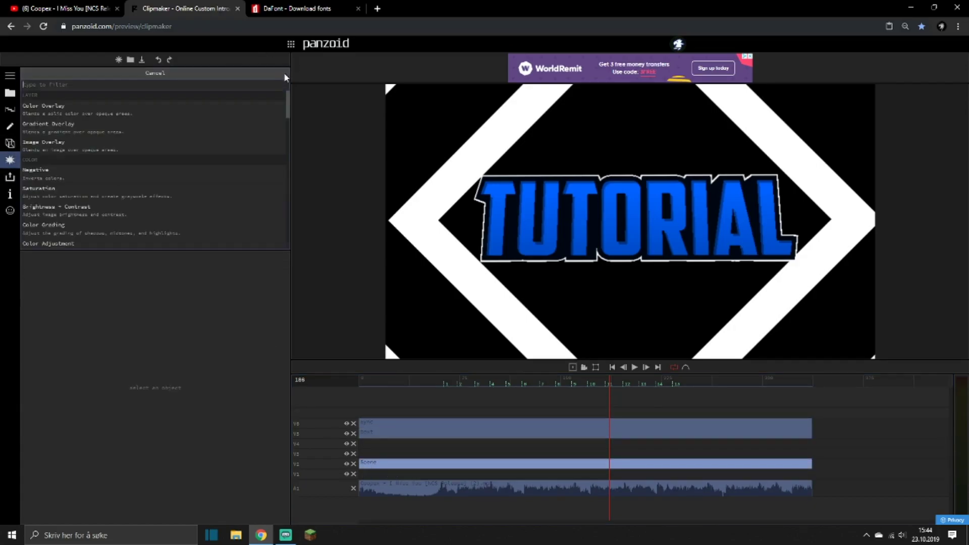
click(55, 102)
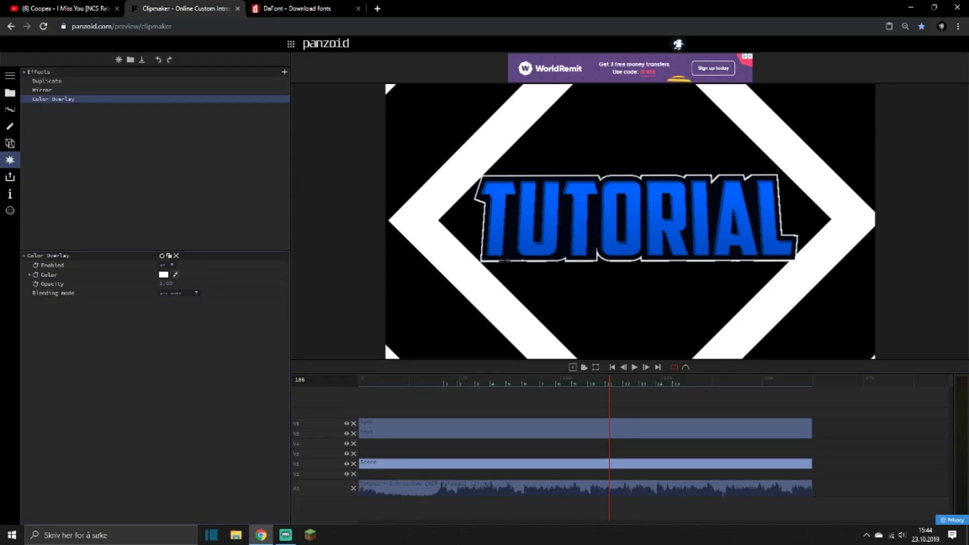
click(496, 233)
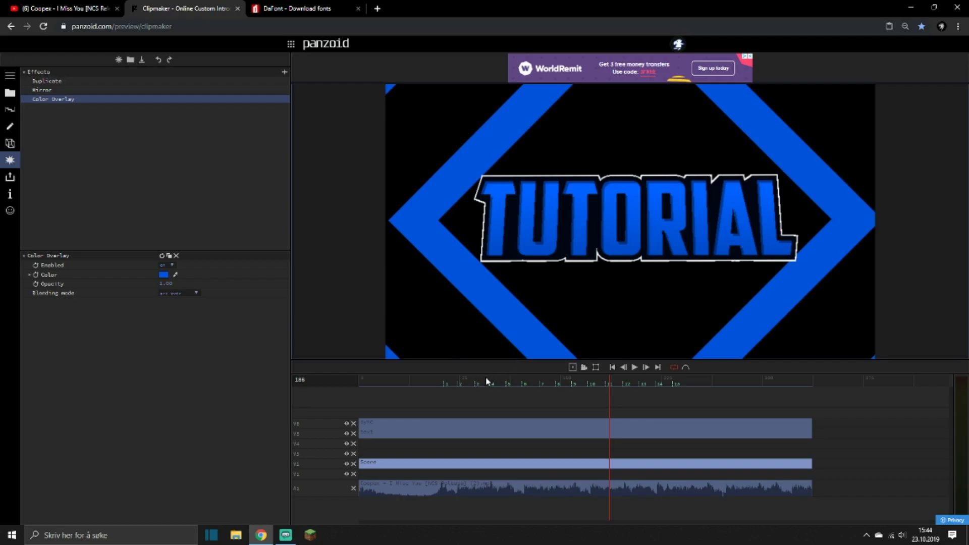
click(486, 379)
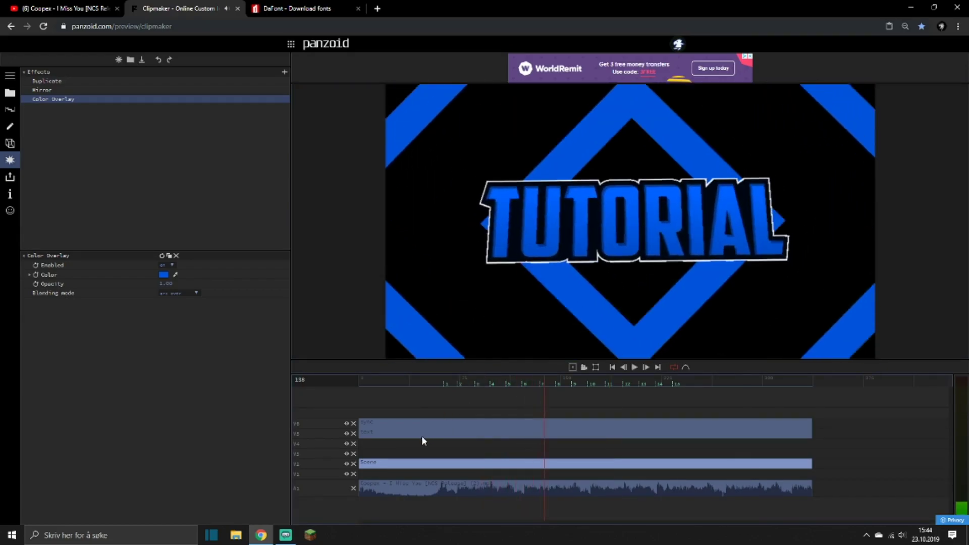
key(space)
Place a copy of the stripe scene clip on track V1 and remove its Color Overlay effect.
drag(402, 467, 402, 473)
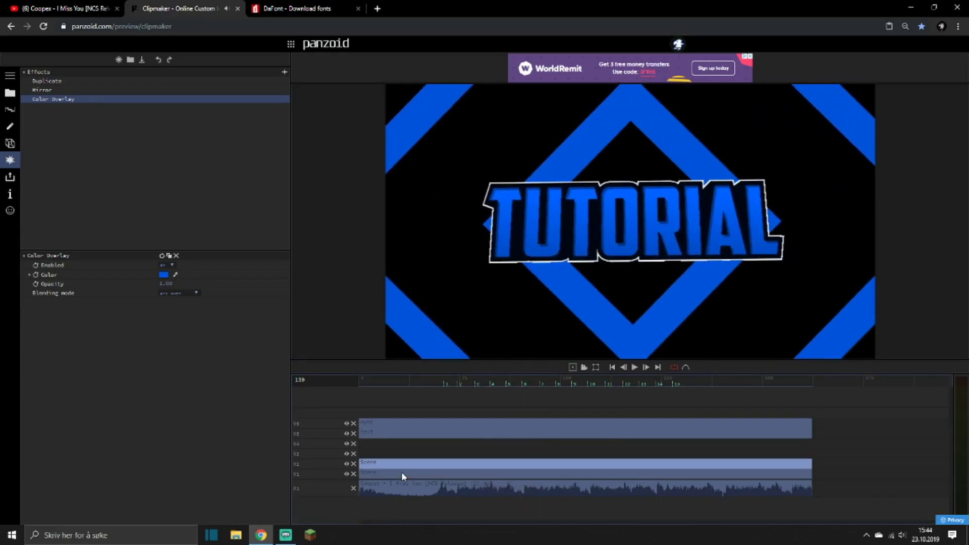
click(402, 475)
click(63, 99)
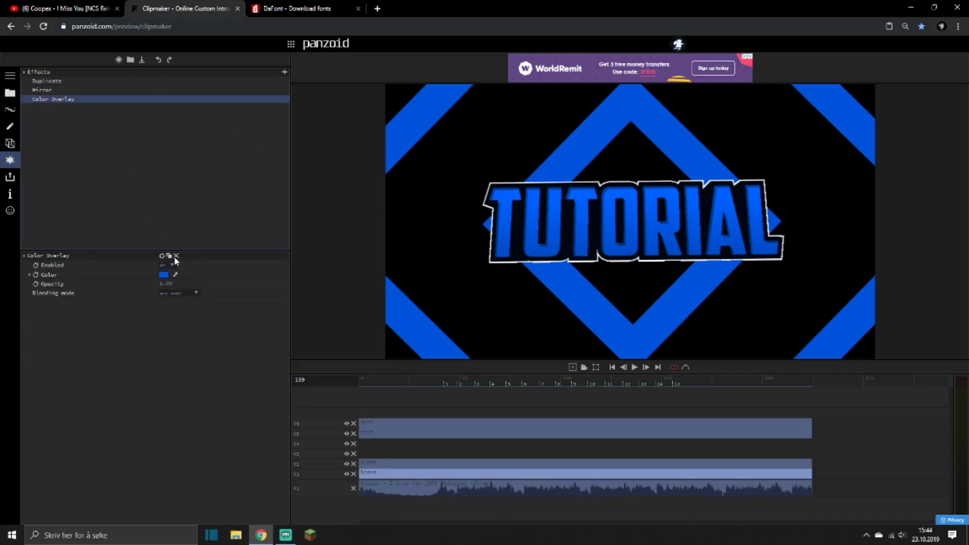
click(175, 257)
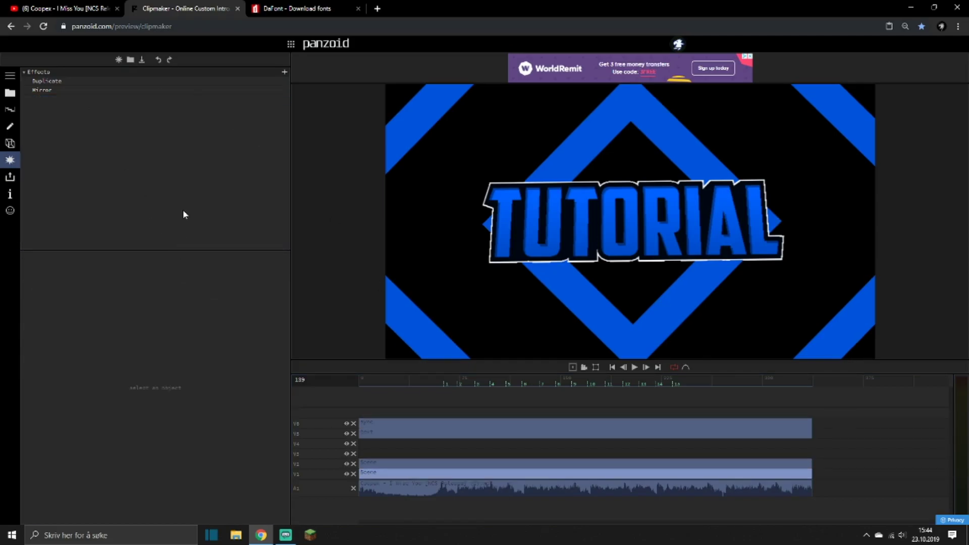
Try a second Duplicate effect on the V1 scene copy, and delete that clip.
click(284, 74)
text(duplicat)
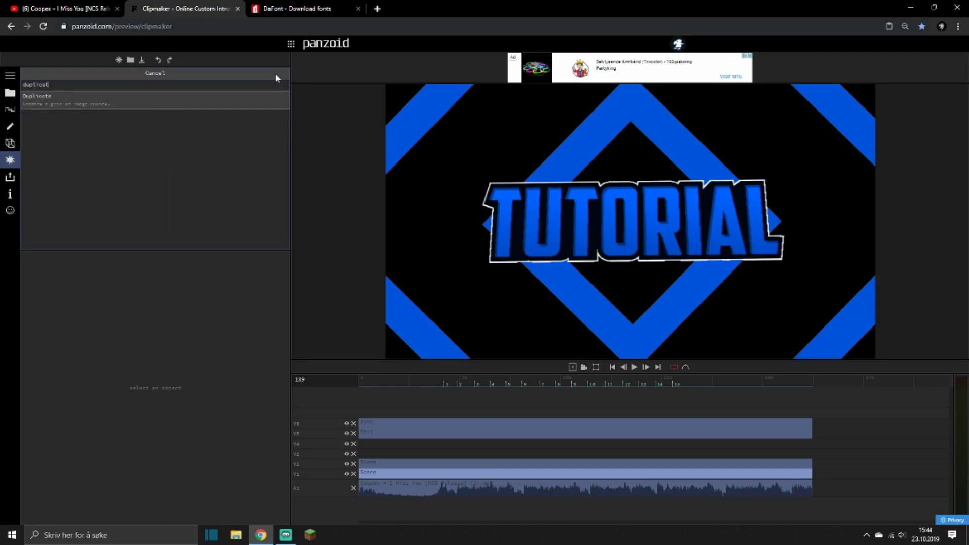
key(Return)
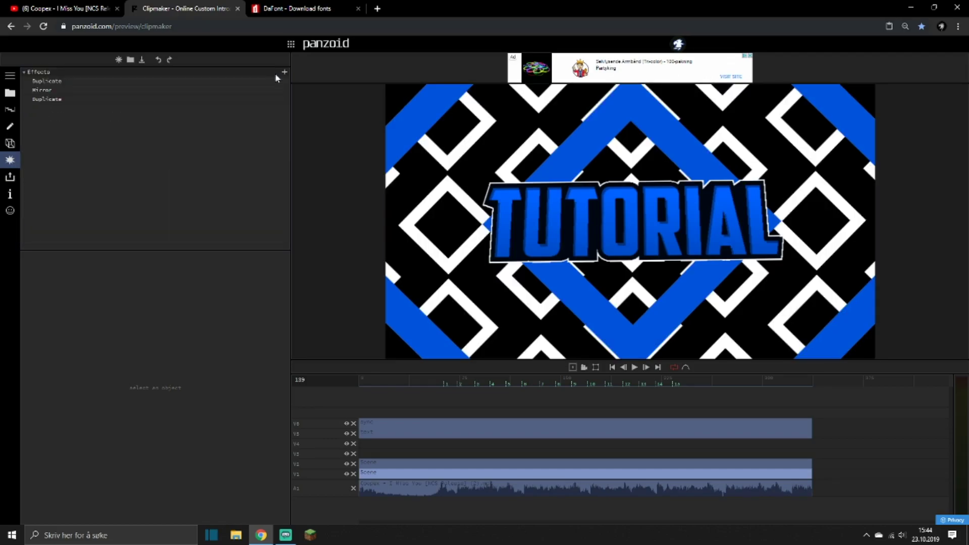
click(393, 472)
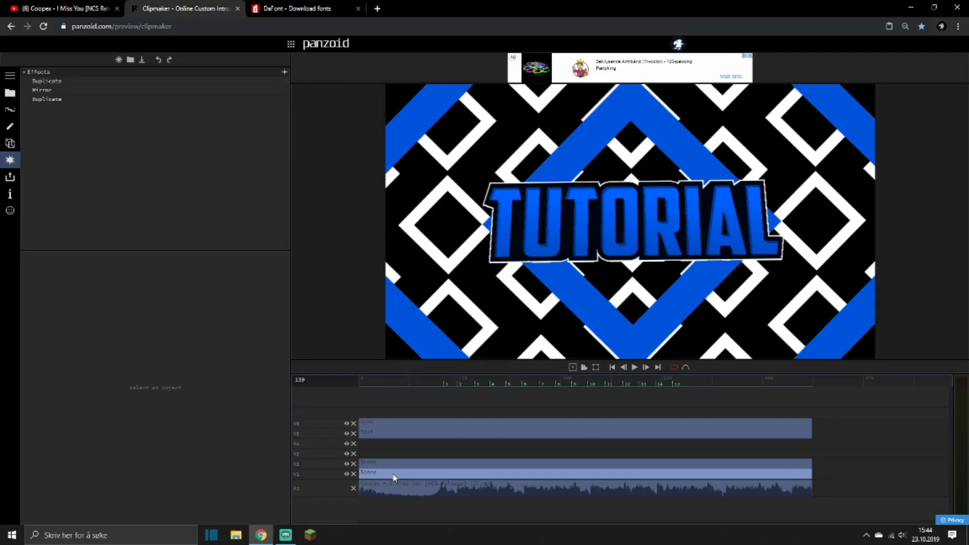
key(Delete)
Add a second Duplicate effect to the stripe scene on track V2 and place it first in the effects list.
click(380, 464)
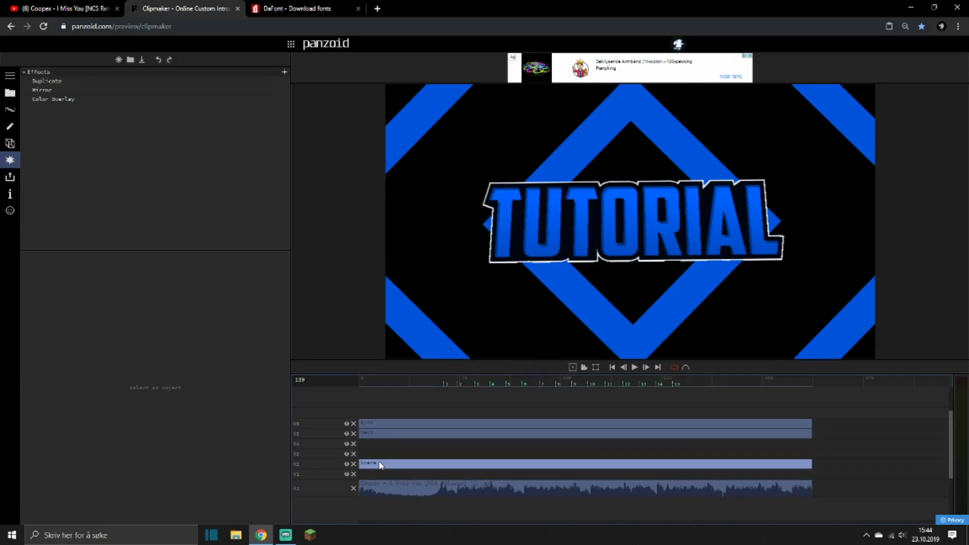
click(284, 72)
text(duplicat)
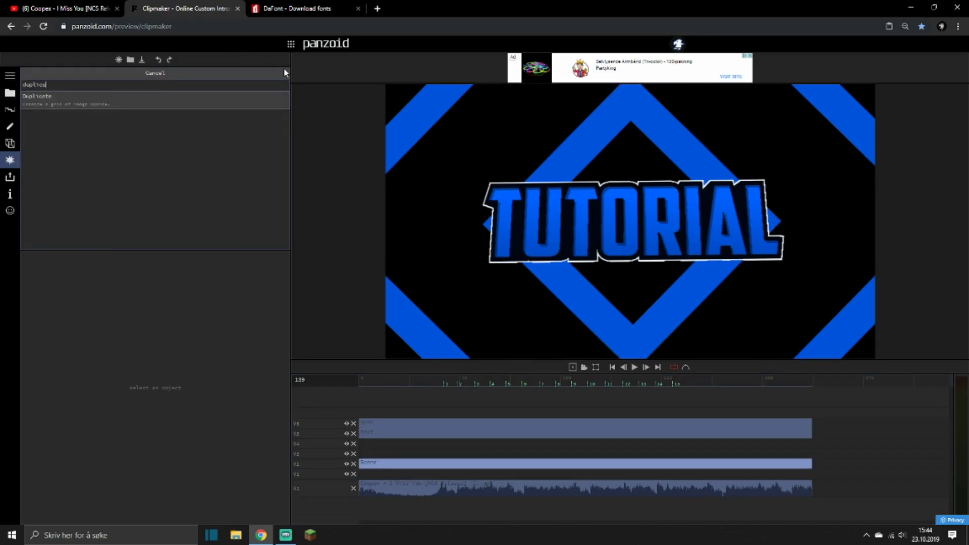
key(Return)
drag(64, 114, 62, 82)
drag(155, 282, 158, 273)
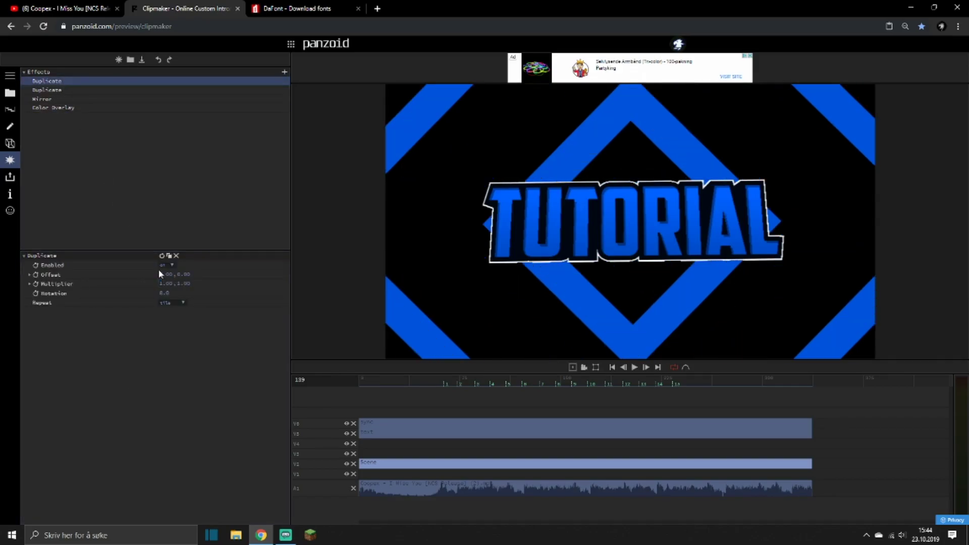
Keyframe the first Duplicate effect's Offset at frame 0 and at the last beat marker, with an X offset of 3 there.
drag(393, 381, 353, 379)
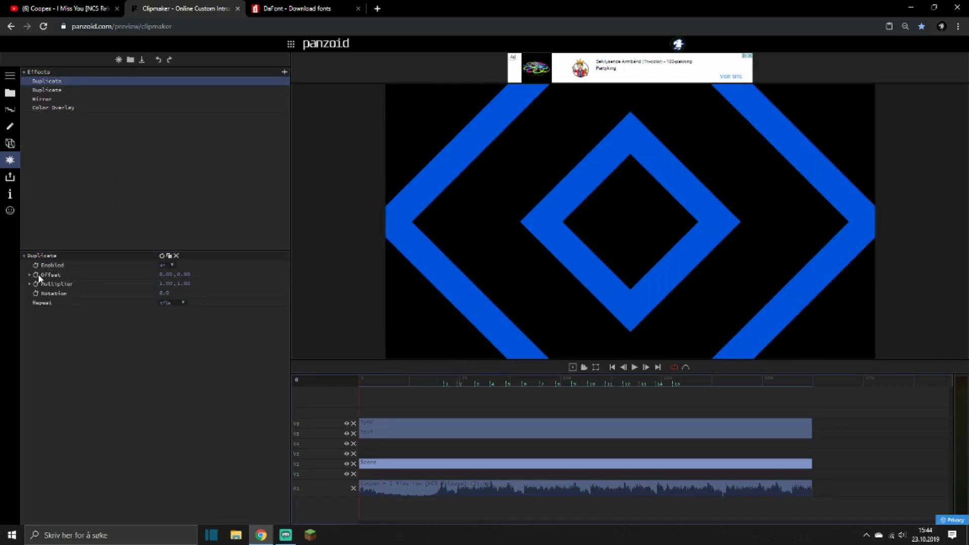
click(36, 275)
click(45, 91)
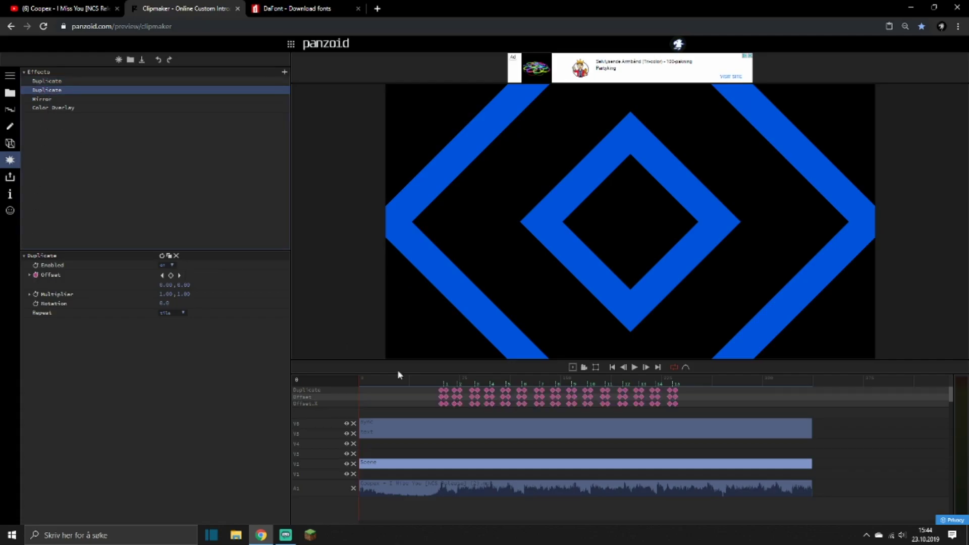
drag(451, 388, 676, 385)
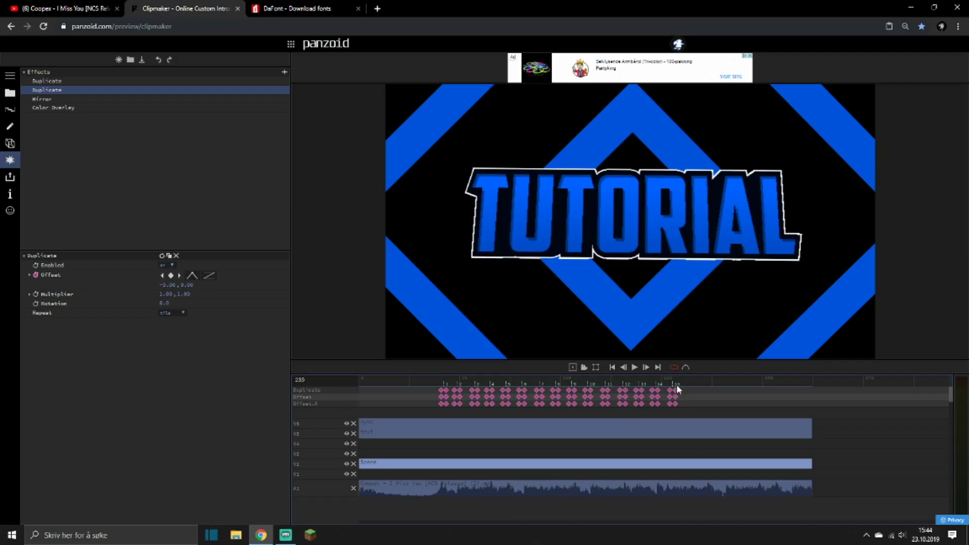
click(60, 81)
click(172, 276)
double_click(166, 285)
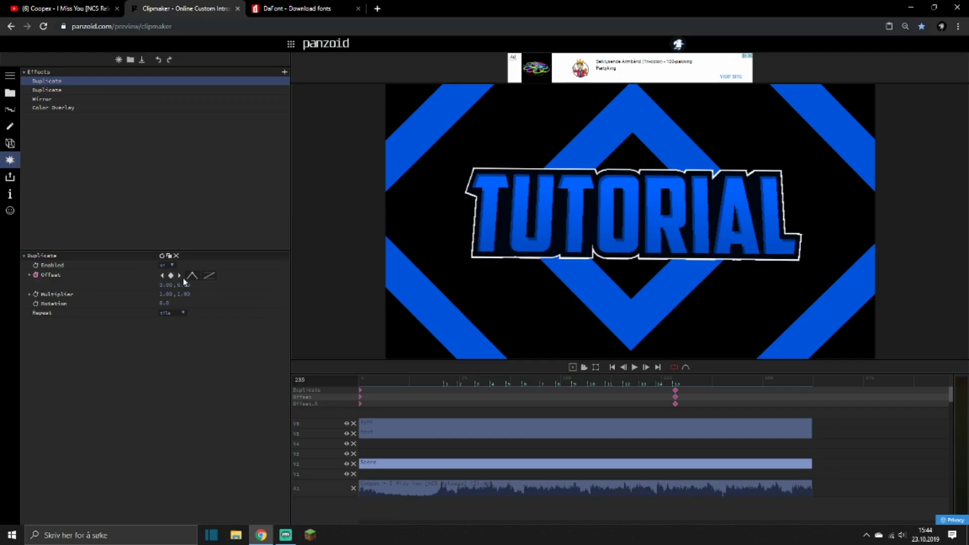
Keyframe the first Duplicate effect's Offset at the first beat marker, with an X offset of 0.
click(46, 90)
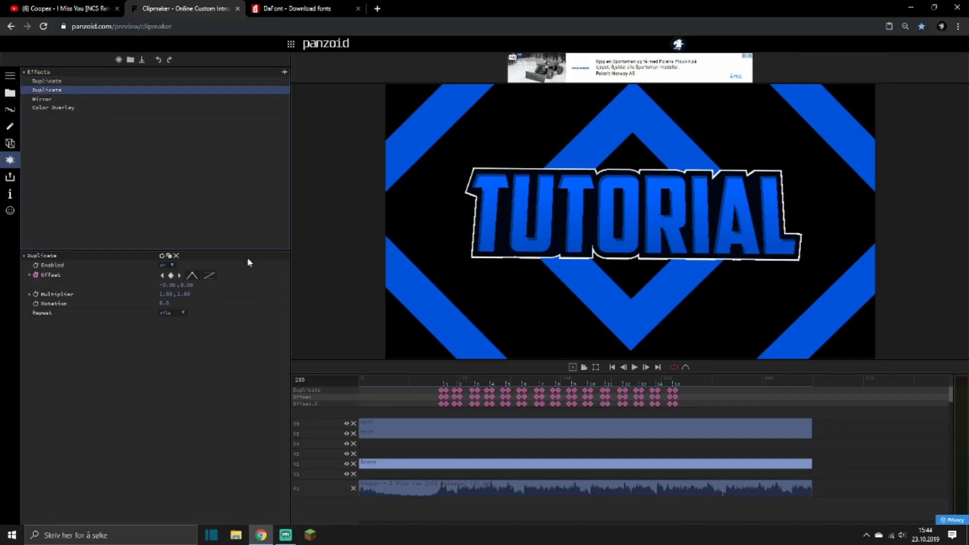
click(442, 385)
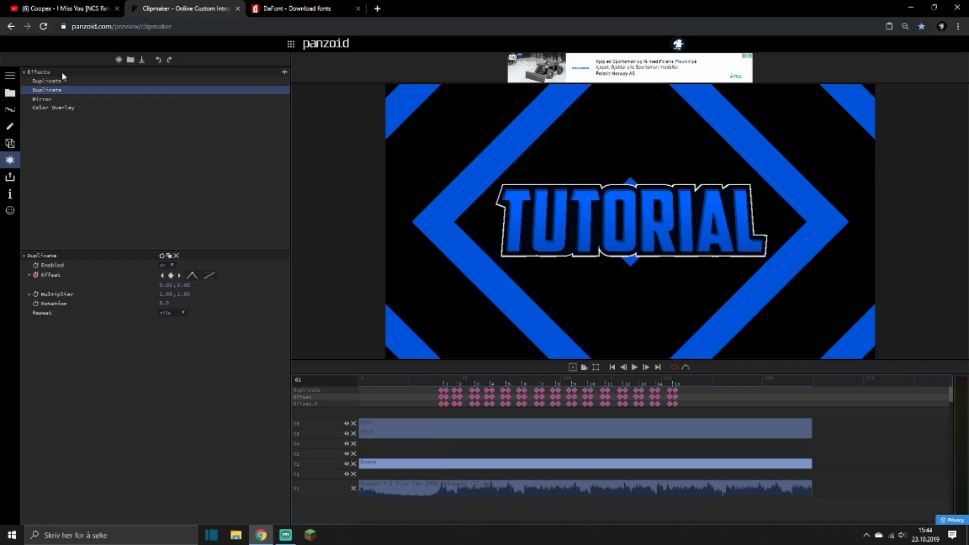
click(57, 81)
click(171, 275)
click(166, 285)
text(0)
key(Return)
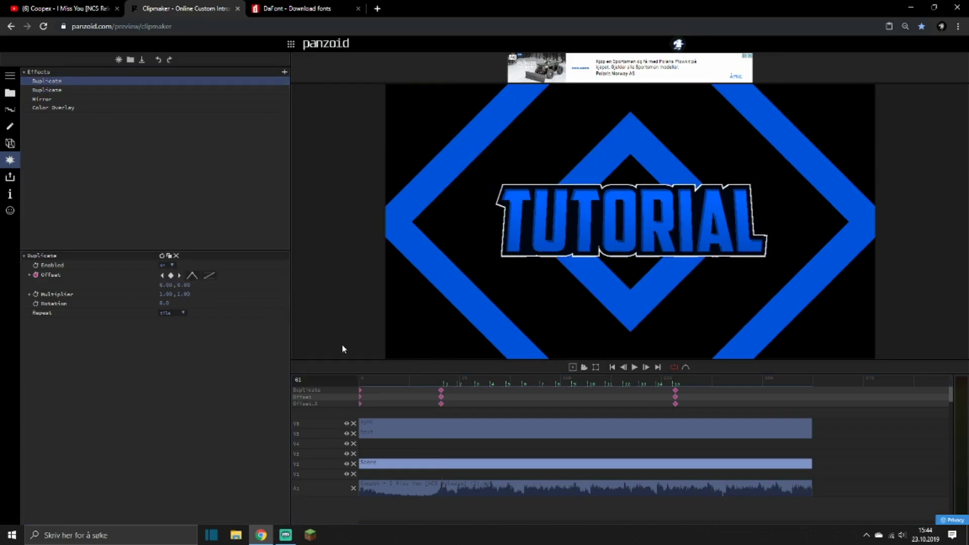
Remove the first Duplicate effect's Offset keyframe at frame 0, and make the X offset at the last beat marker negative.
click(373, 385)
key(space)
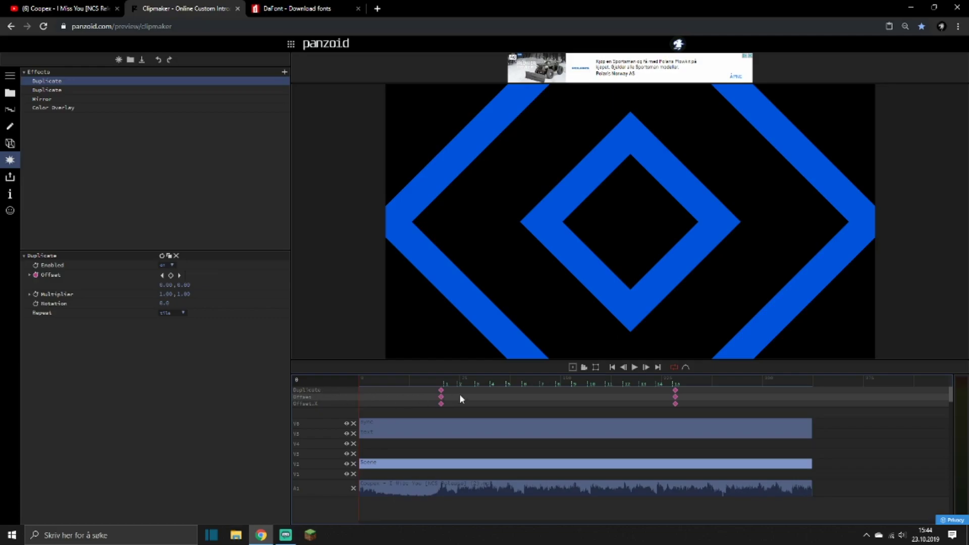
click(675, 384)
click(174, 284)
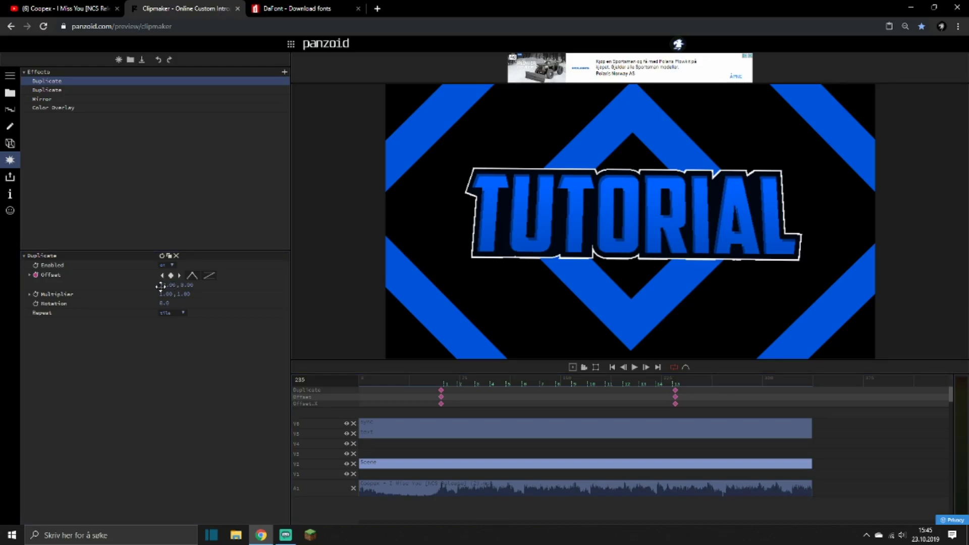
key(space)
click(430, 377)
key(space)
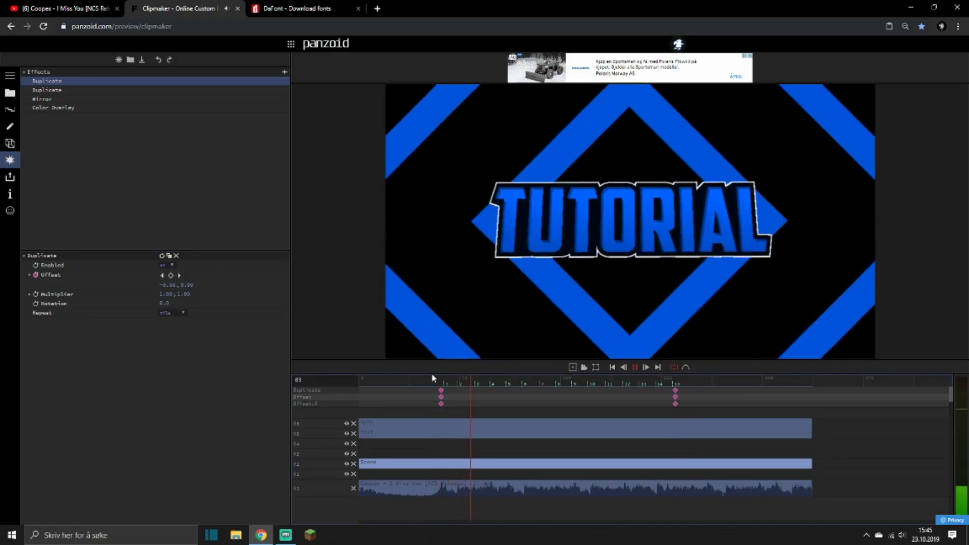
Move the first Duplicate effect's two Offset keyframes to frame 0 and the clip's end, and preview the motion.
drag(676, 394, 812, 397)
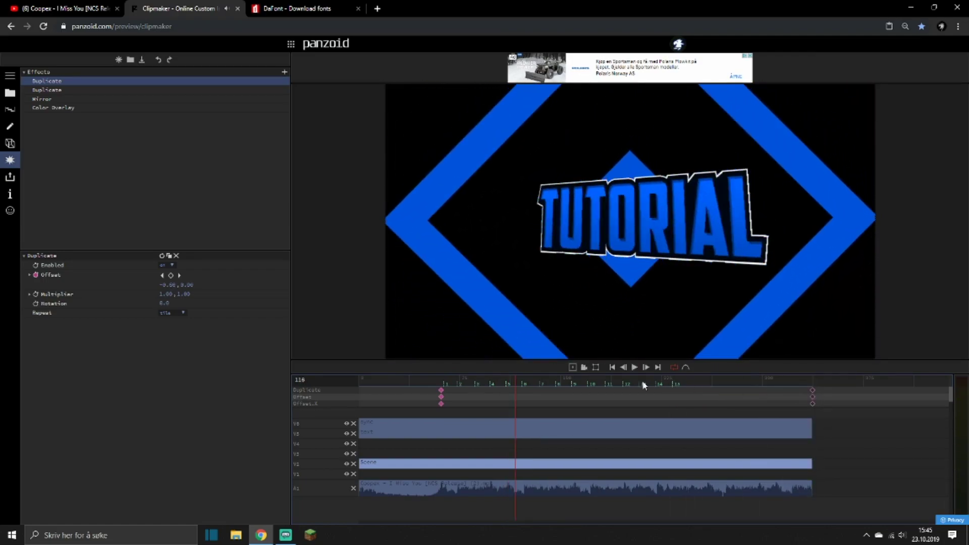
drag(441, 389, 360, 396)
click(443, 381)
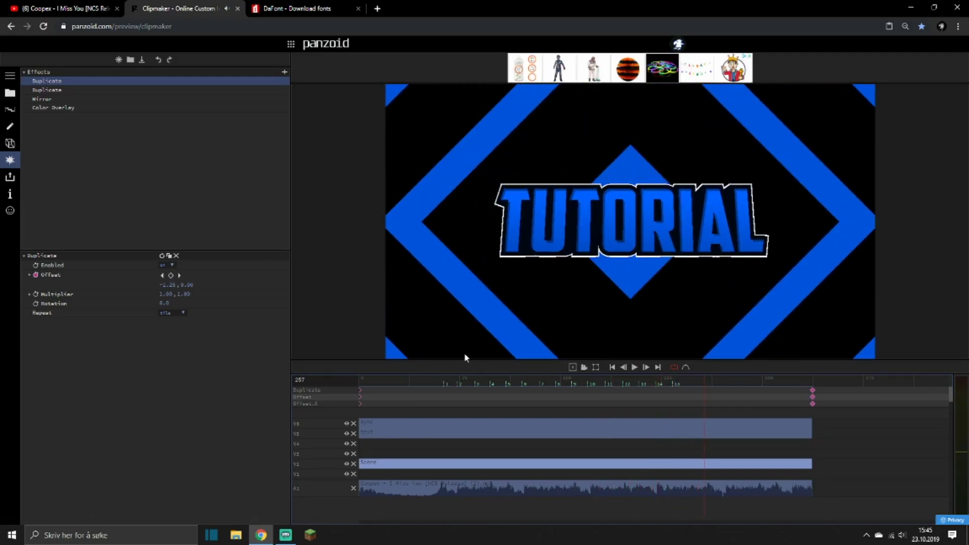
click(437, 382)
key(space)
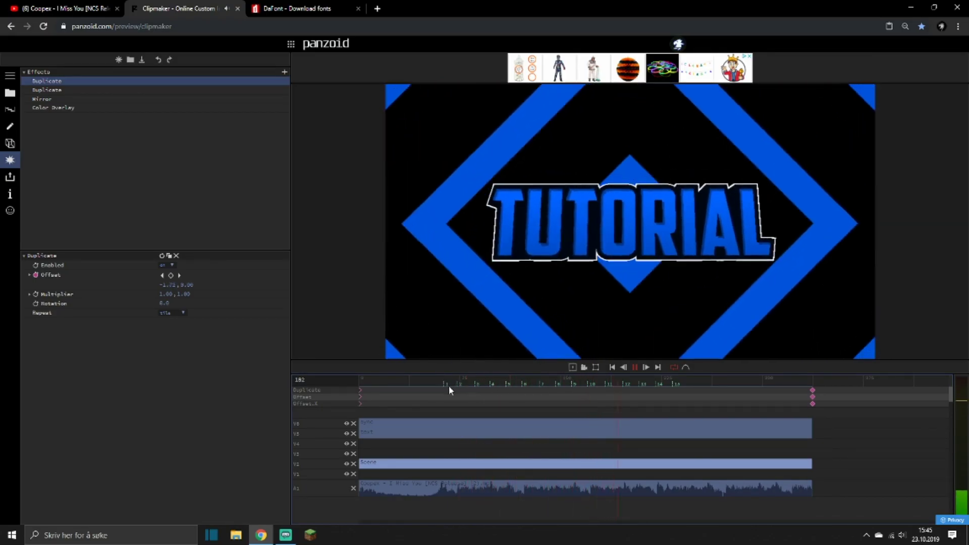
key(space)
Copy the animated stripe scene clip from track V2 to V1 and delete the copy's Color Overlay effect.
drag(397, 469, 388, 473)
click(59, 109)
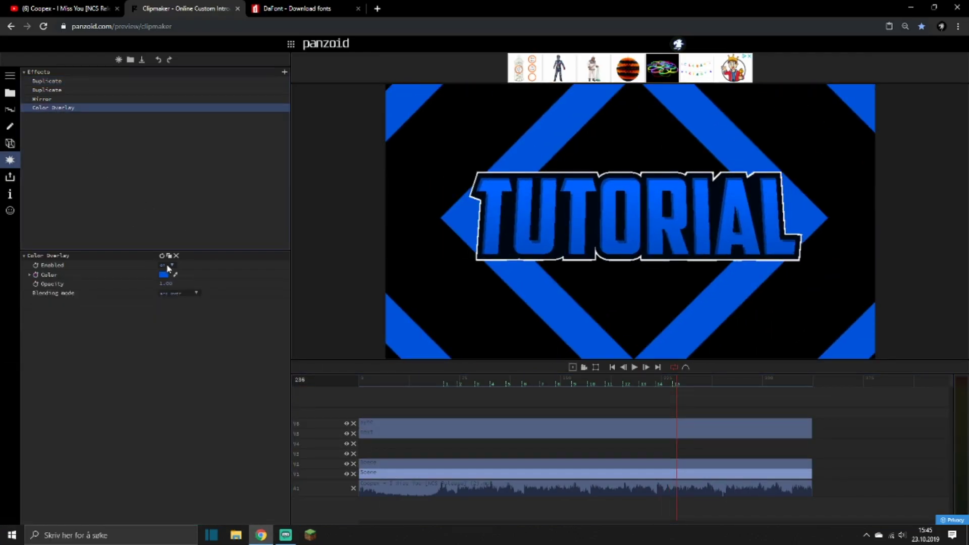
click(176, 256)
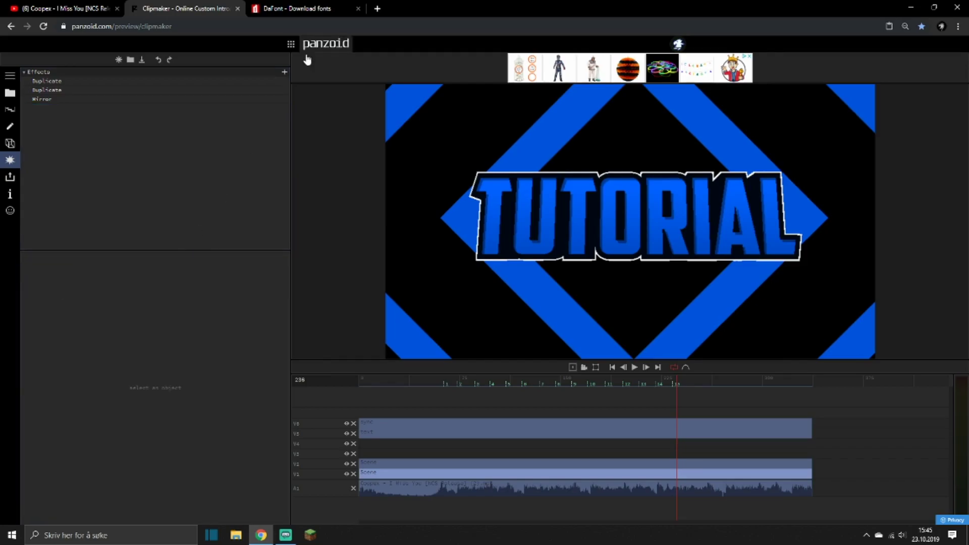
Add another Duplicate effect to the V1 scene copy, place it first in the effects list, and play the result.
click(285, 72)
text(dup)
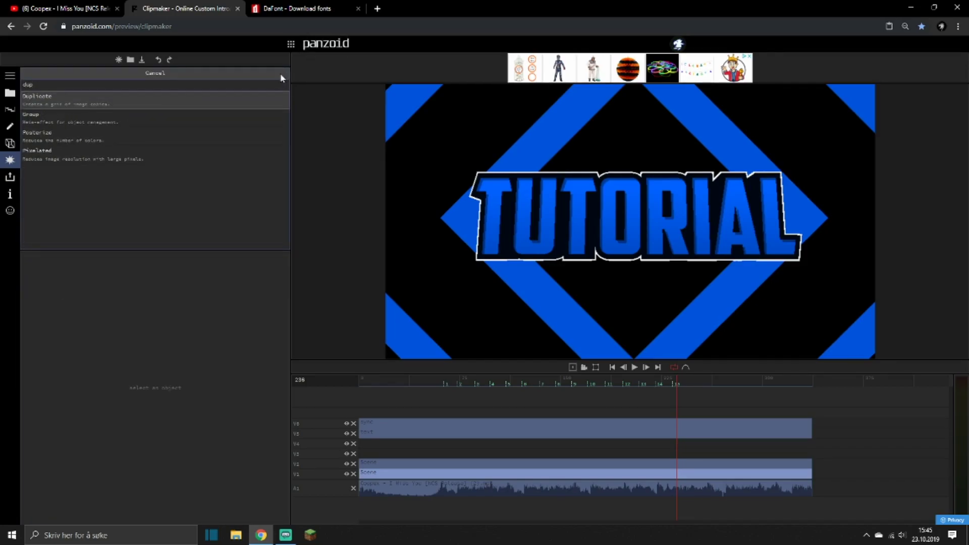
key(Return)
drag(44, 111, 45, 80)
click(451, 382)
key(space)
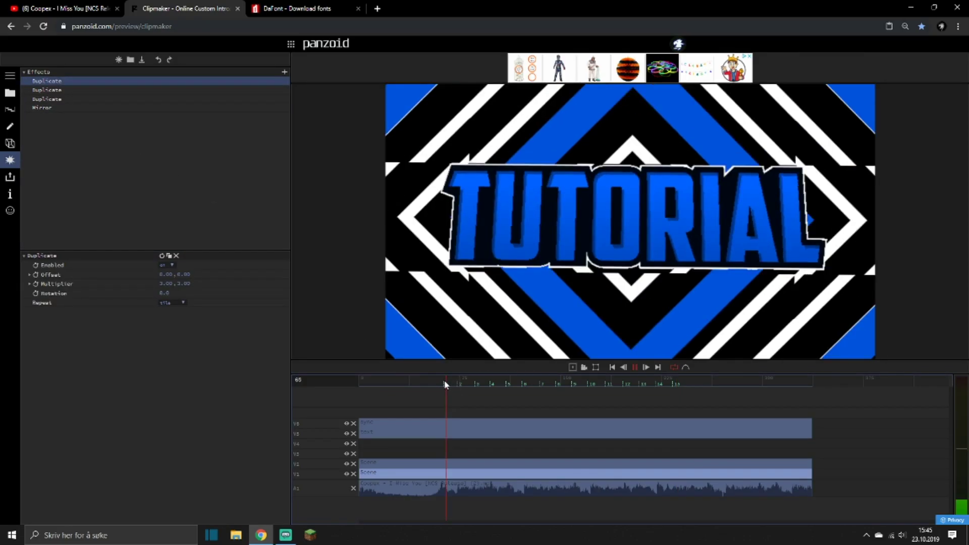
Set the new Duplicate effect's Multiplier to 1 and its X offset to 0.2, and preview the white stripes.
click(166, 283)
text(1)
key(Return)
drag(168, 272, 177, 273)
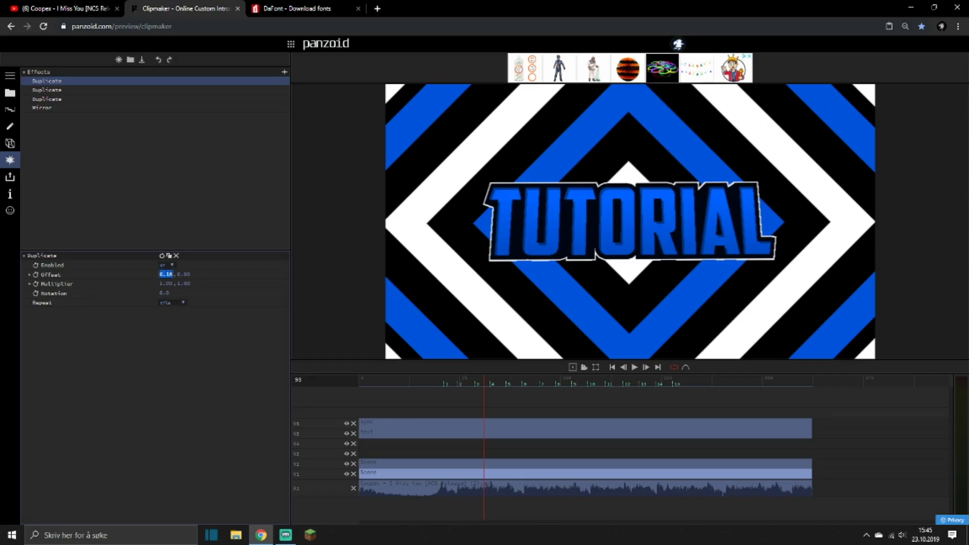
text(0.2)
key(Return)
key(space)
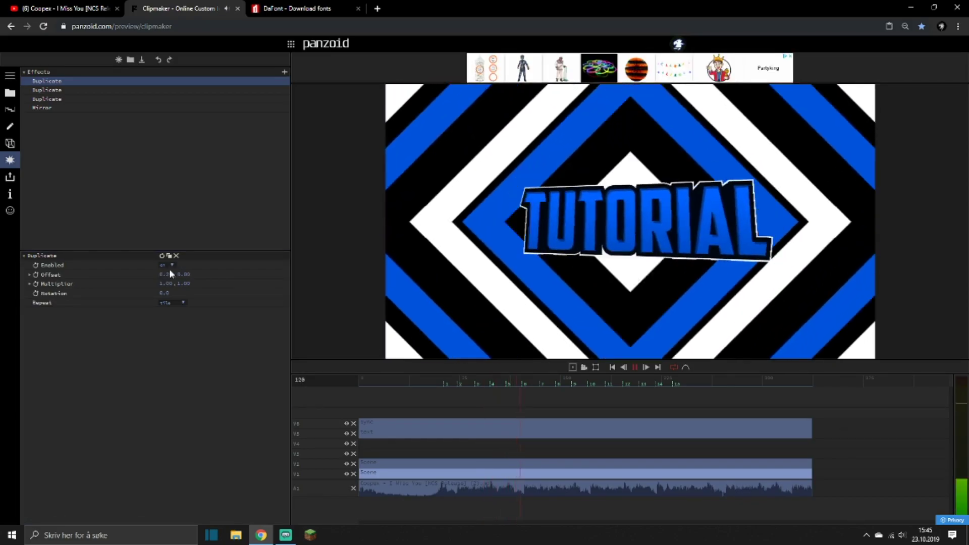
key(space)
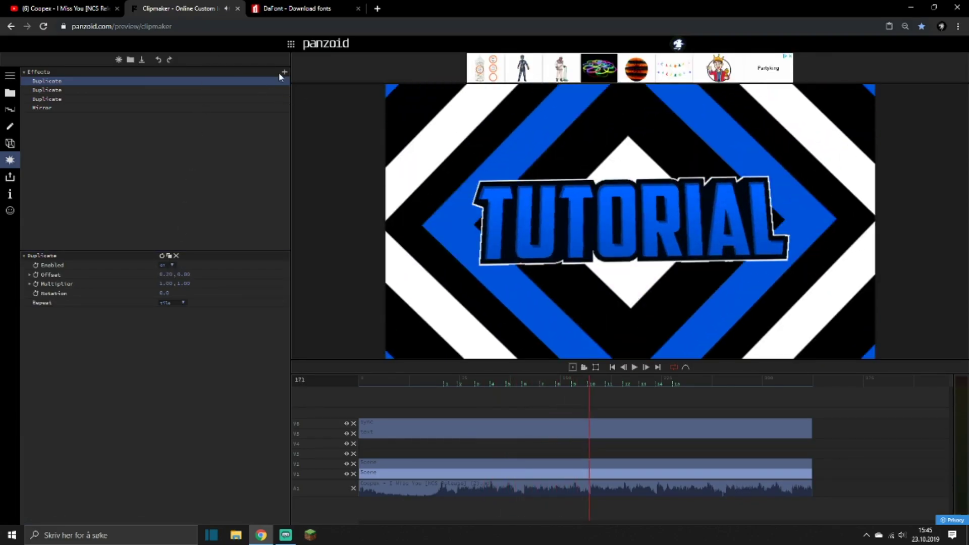
Add a Scan Lines effect to the V1 scene with Feather 0 and Thickness 17.5.
click(286, 73)
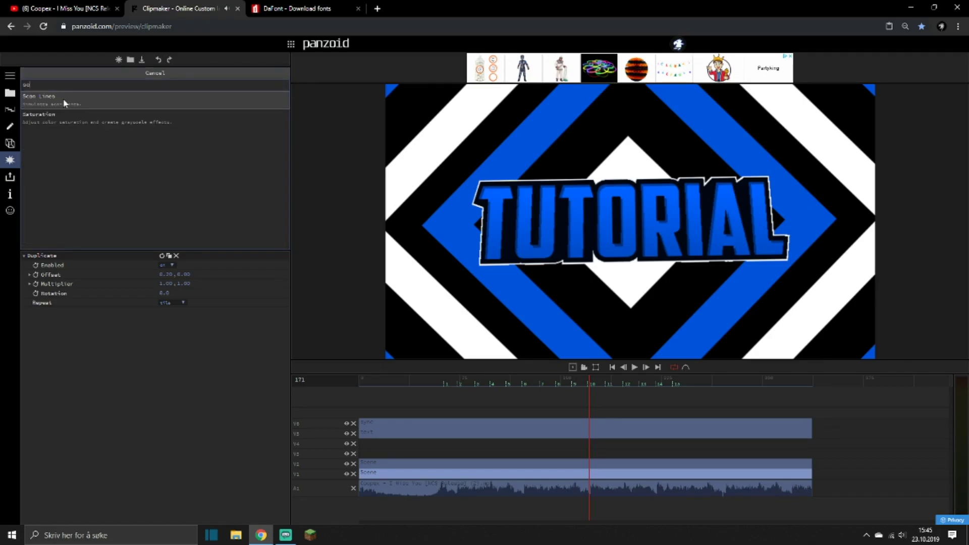
click(47, 111)
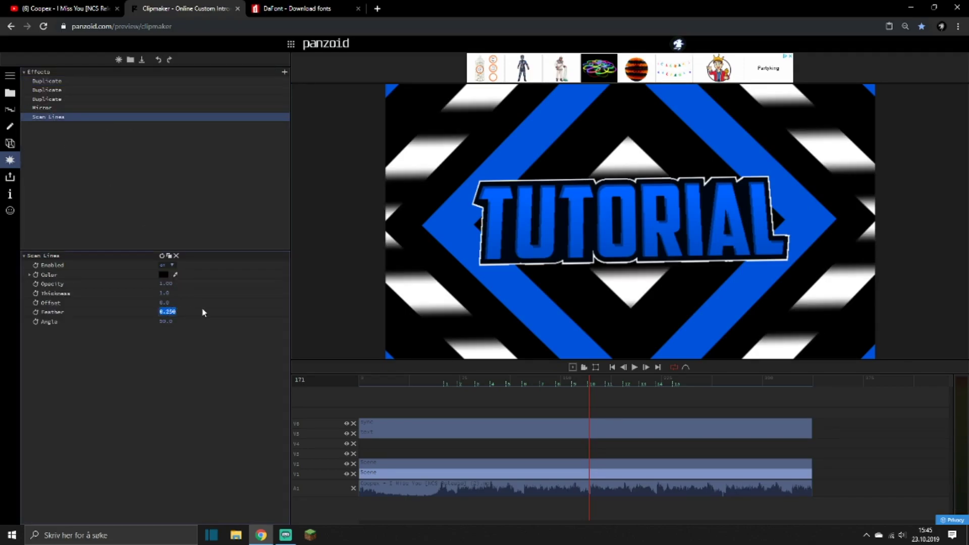
text(0)
key(Return)
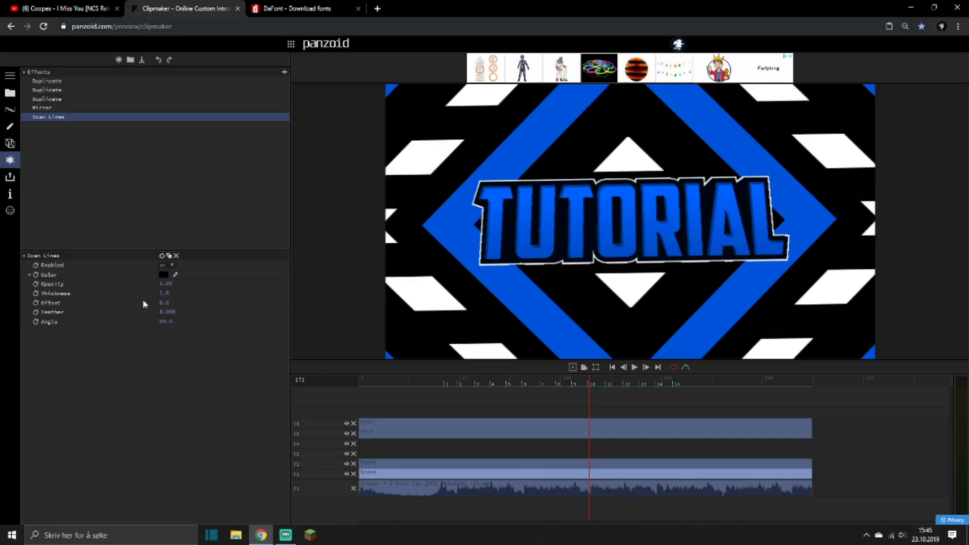
drag(163, 291, 734, 309)
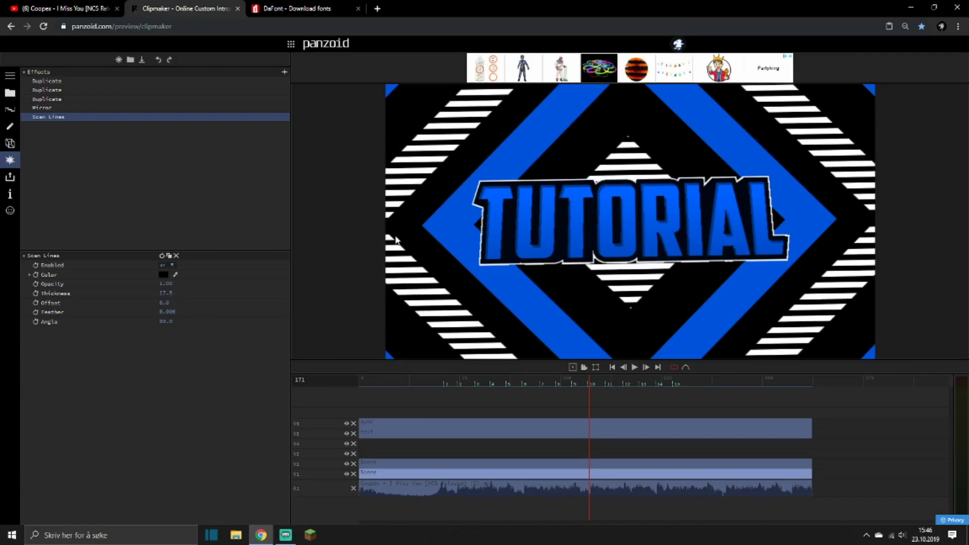
Color the scan lines red, key out that red with a Chroma Key effect, and preview the striped background.
click(163, 275)
click(255, 282)
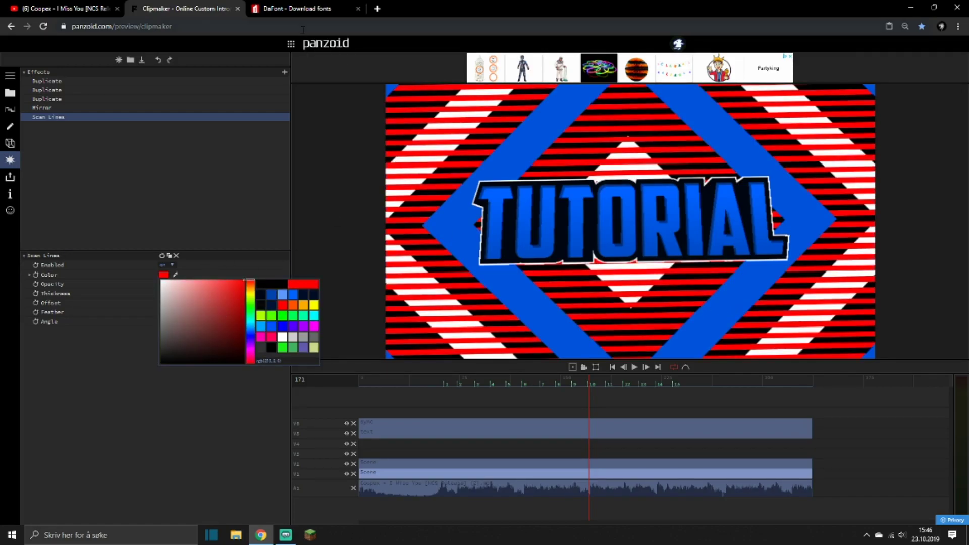
click(284, 71)
text(chr)
key(Return)
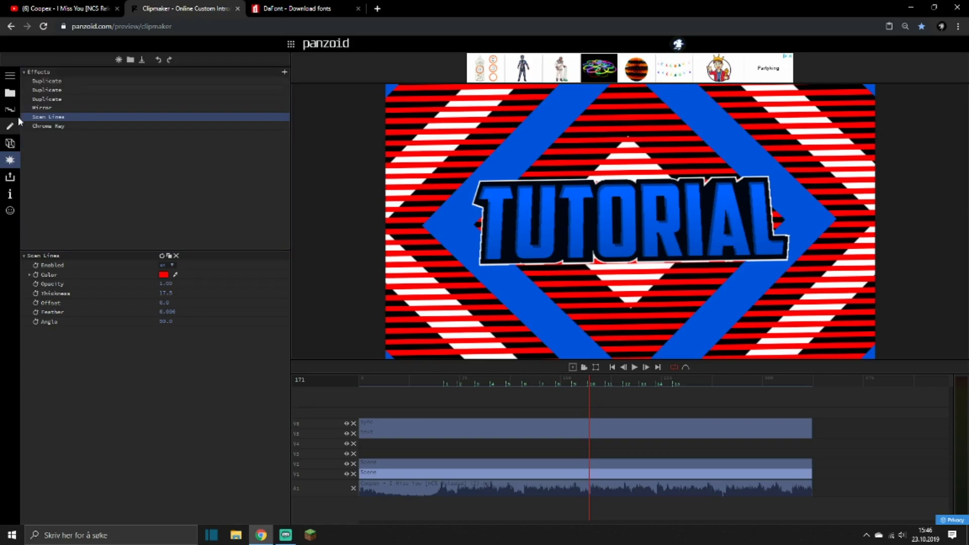
click(35, 128)
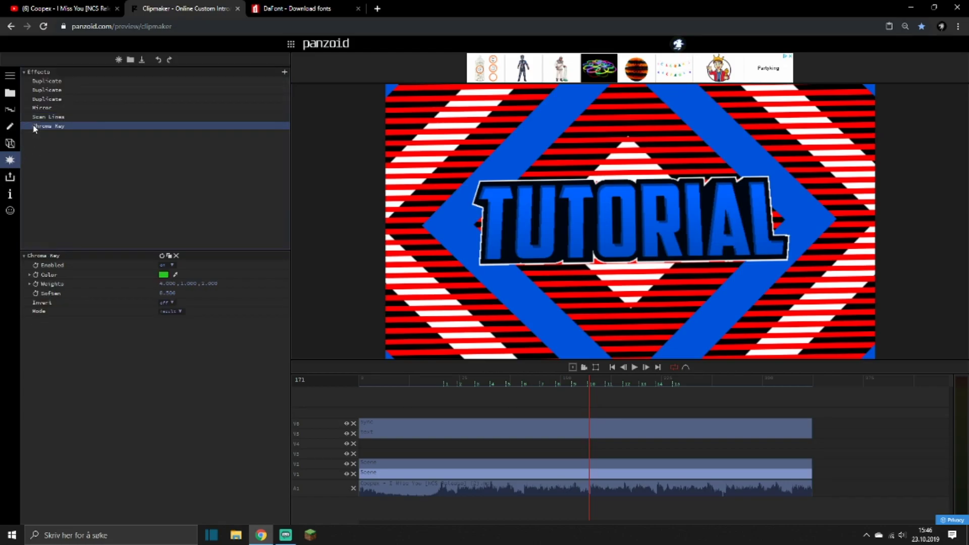
click(176, 275)
click(419, 271)
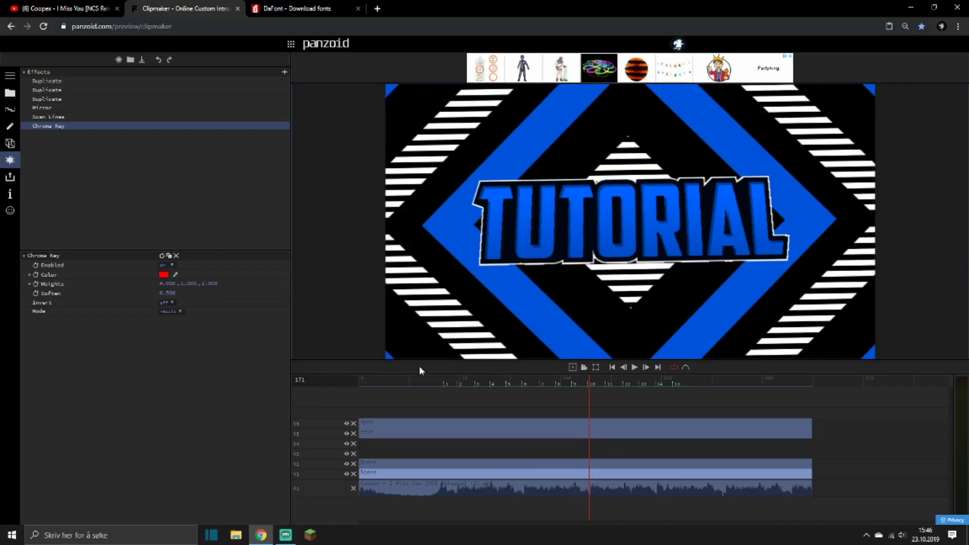
click(427, 379)
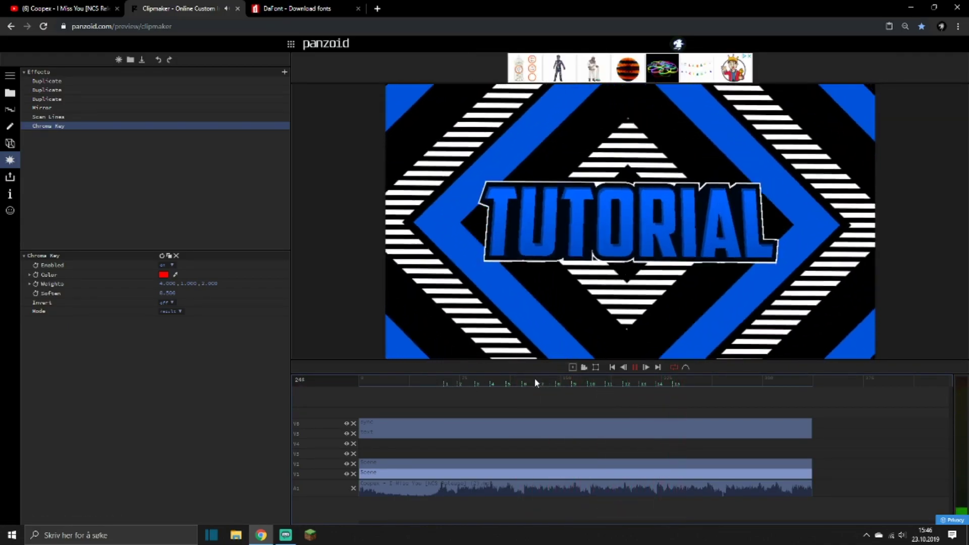
drag(473, 380, 442, 382)
Move both stripe scene clips up one track and add a new 3D Scene clip on V1 spanning their full length.
click(408, 457)
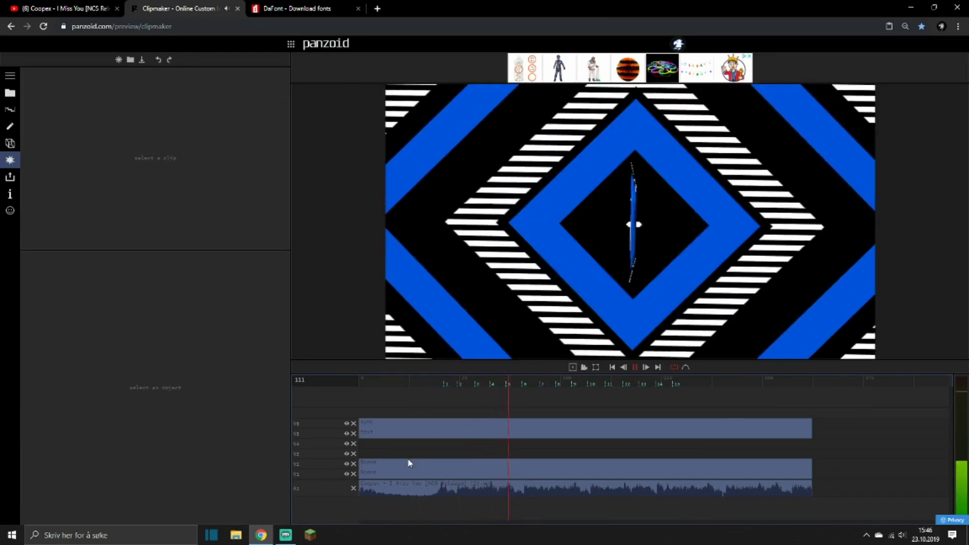
mouse_move(399, 461)
mouse_down()
mouse_move(396, 477)
mouse_move(394, 463)
mouse_up()
click(393, 474)
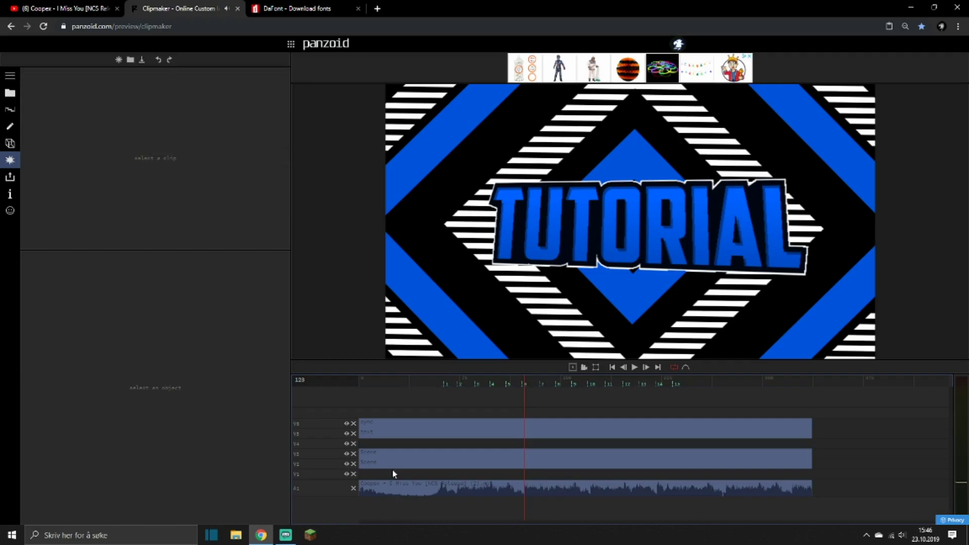
click(10, 93)
drag(57, 111, 391, 472)
drag(598, 475, 807, 501)
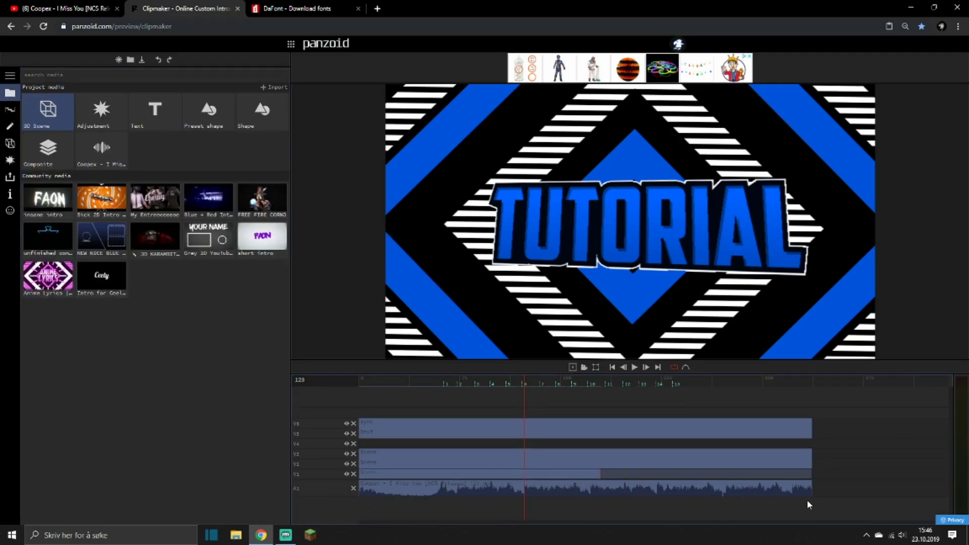
Add a rectangle to the new 3D scene and scale it up uniformly to fill the frame.
click(10, 143)
click(286, 67)
click(48, 108)
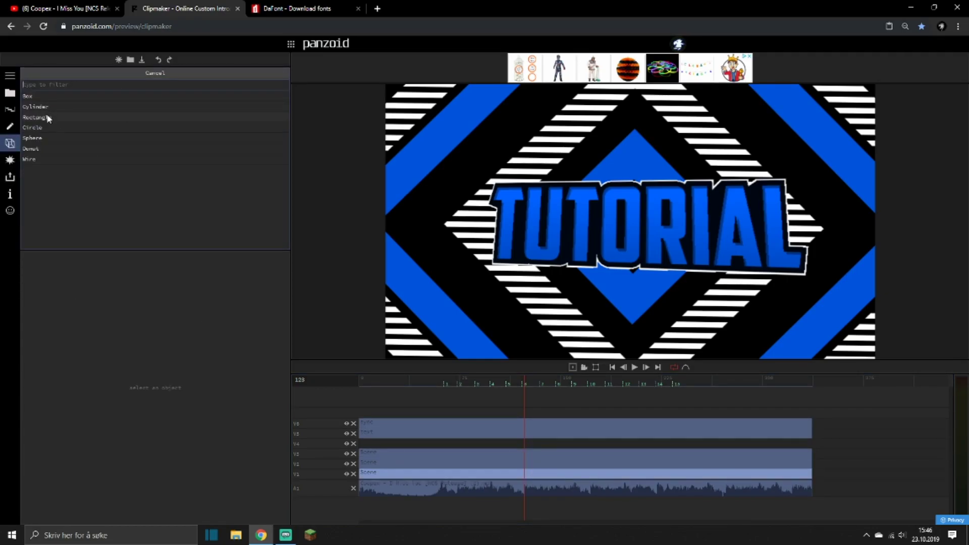
click(36, 117)
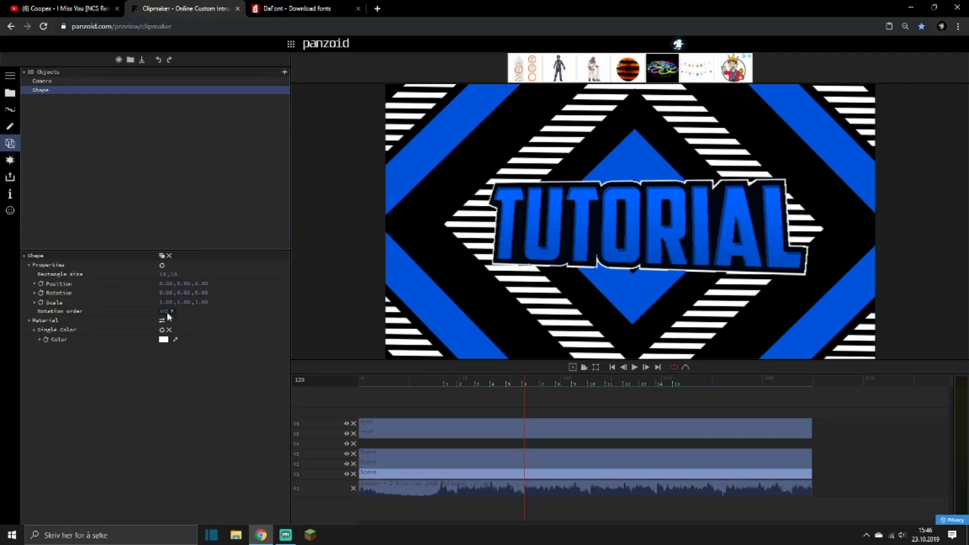
drag(165, 297, 315, 101)
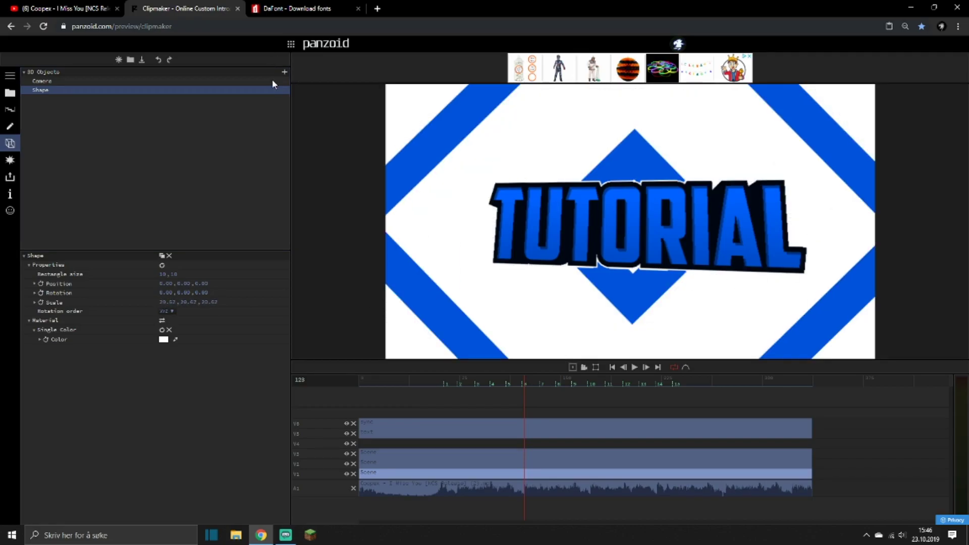
Color the background rectangle a very dark navy blue and preview the intro from just before the first beat.
click(163, 340)
click(262, 359)
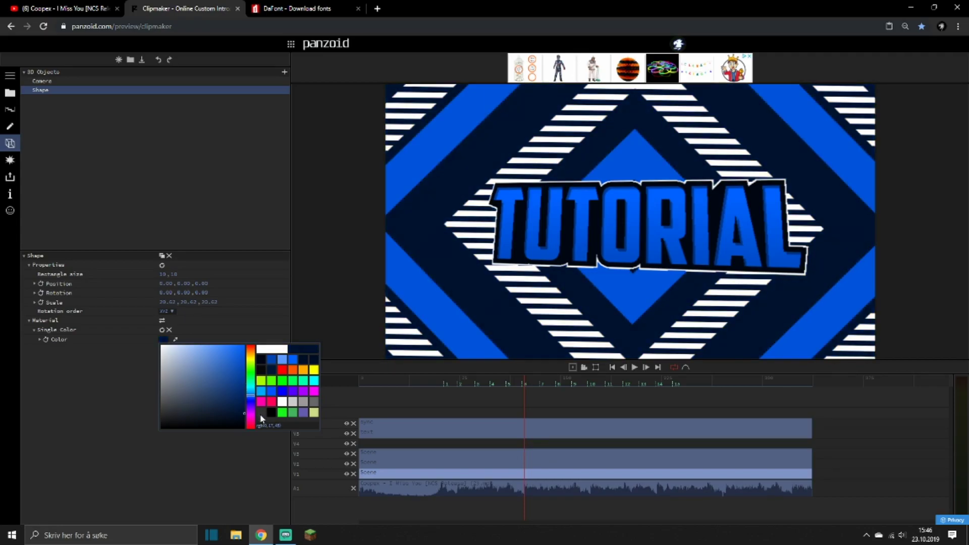
click(197, 483)
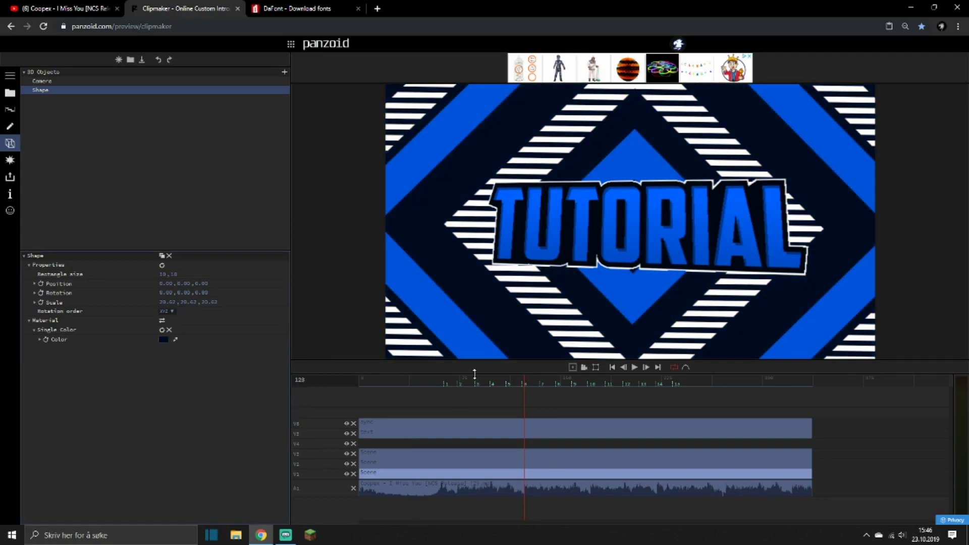
click(435, 379)
key(space)
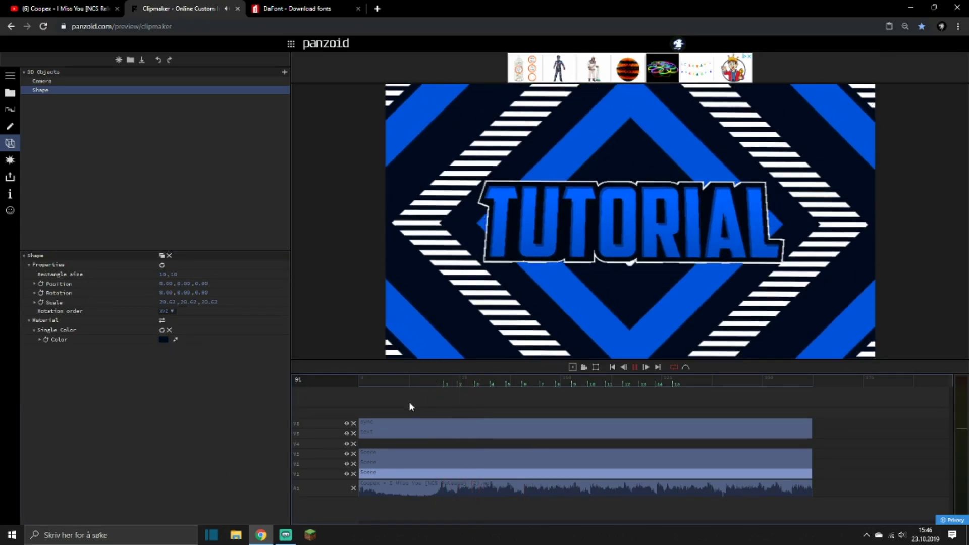
Stop the preview and add a Color Grading effect to the sync clip.
key(space)
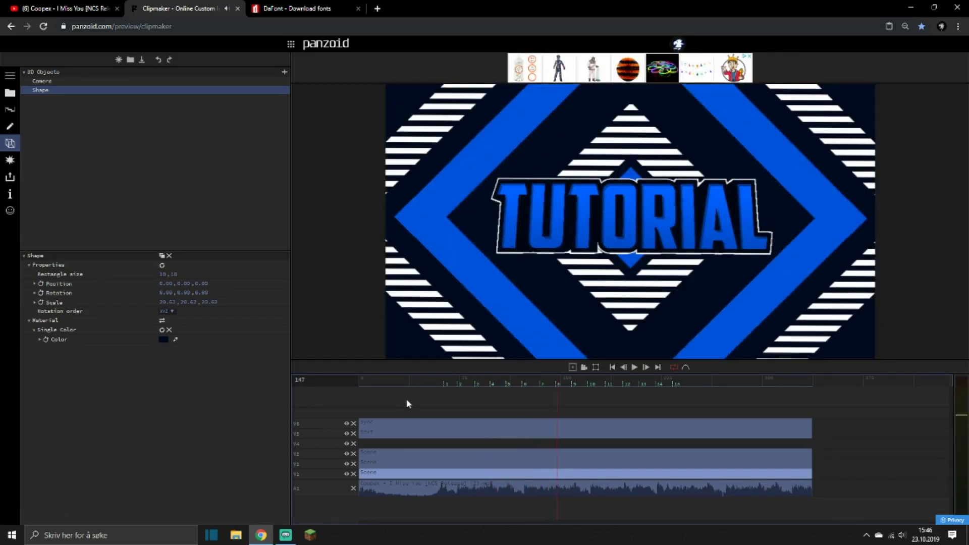
click(408, 404)
click(10, 160)
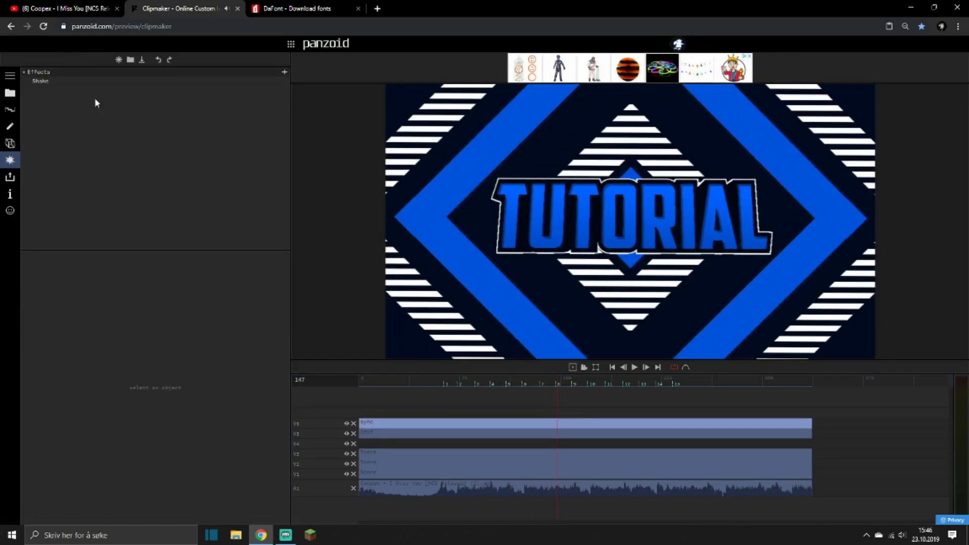
click(284, 72)
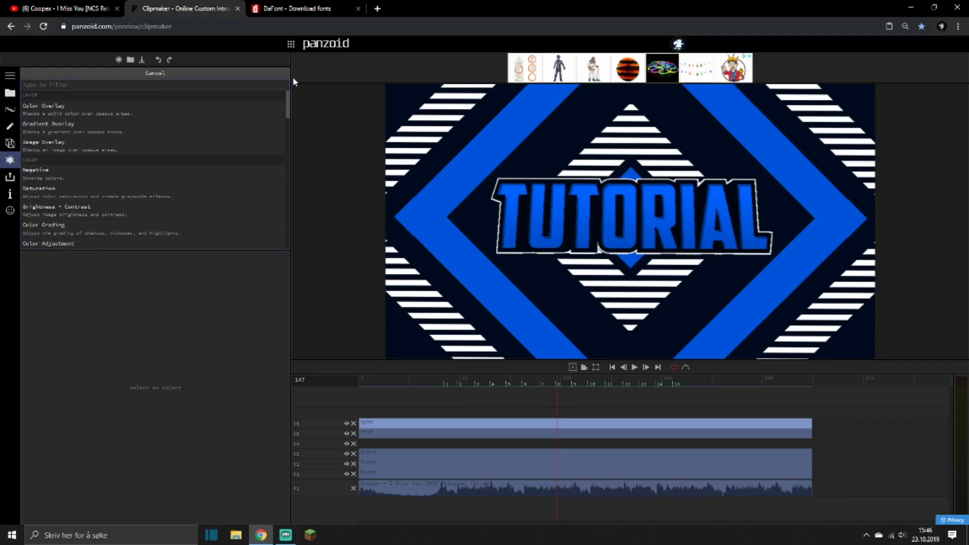
scroll(85, 186, down, 1)
click(71, 178)
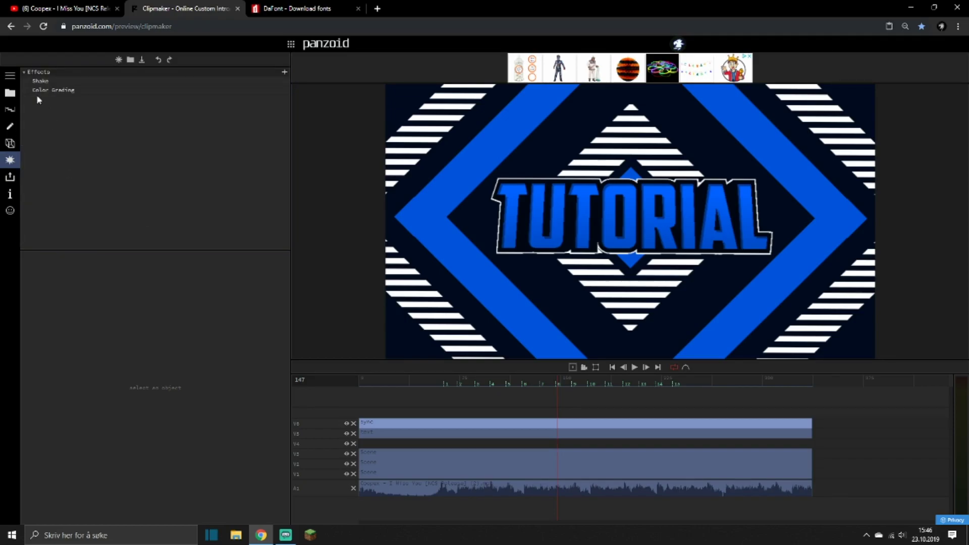
Set the Color Grading shadows color to a very dark navy blue.
click(163, 276)
click(162, 276)
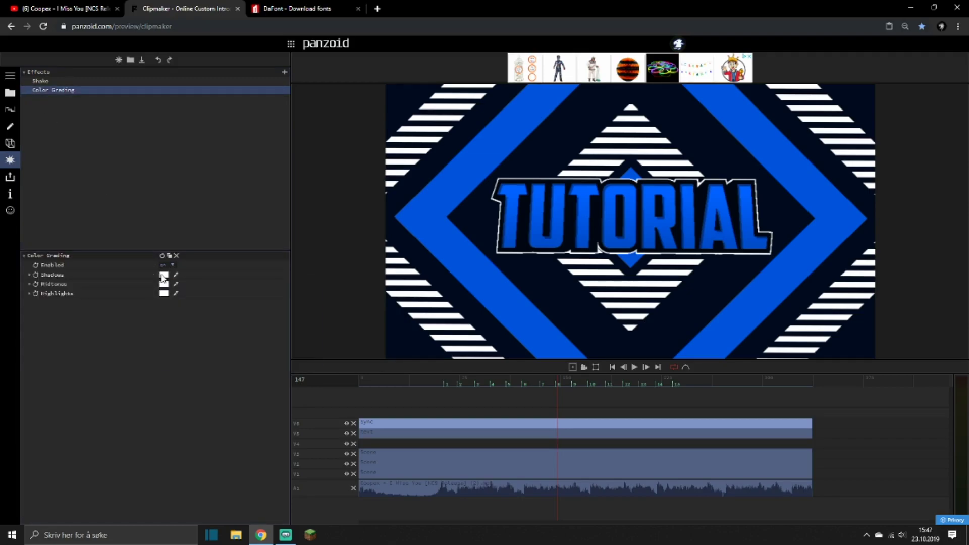
click(163, 275)
mouse_move(249, 328)
mouse_down()
mouse_move(256, 356)
mouse_move(250, 329)
mouse_up()
click(238, 341)
click(207, 386)
Set the Color Grading midtones and highlights to dark navy swatches and preview the graded intro around the first beats.
click(164, 284)
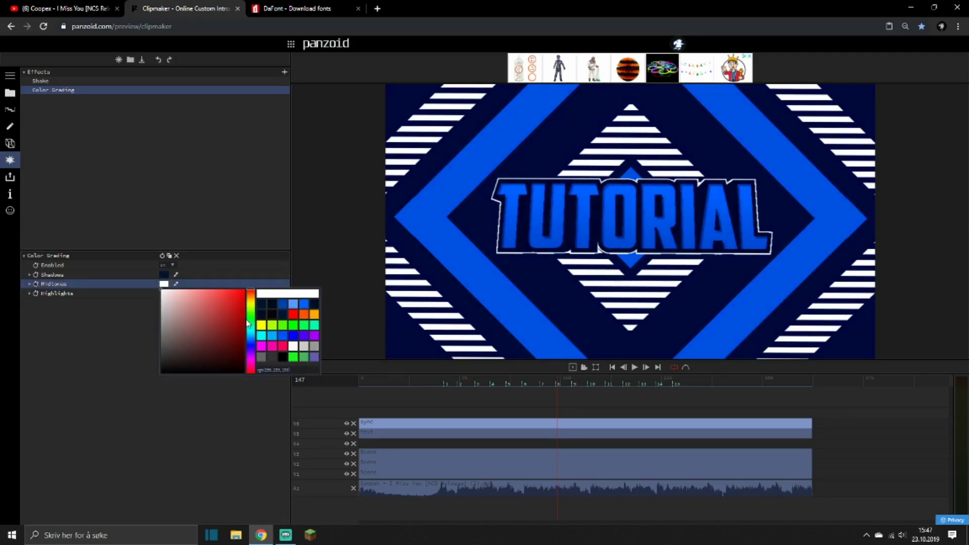
click(261, 303)
click(164, 293)
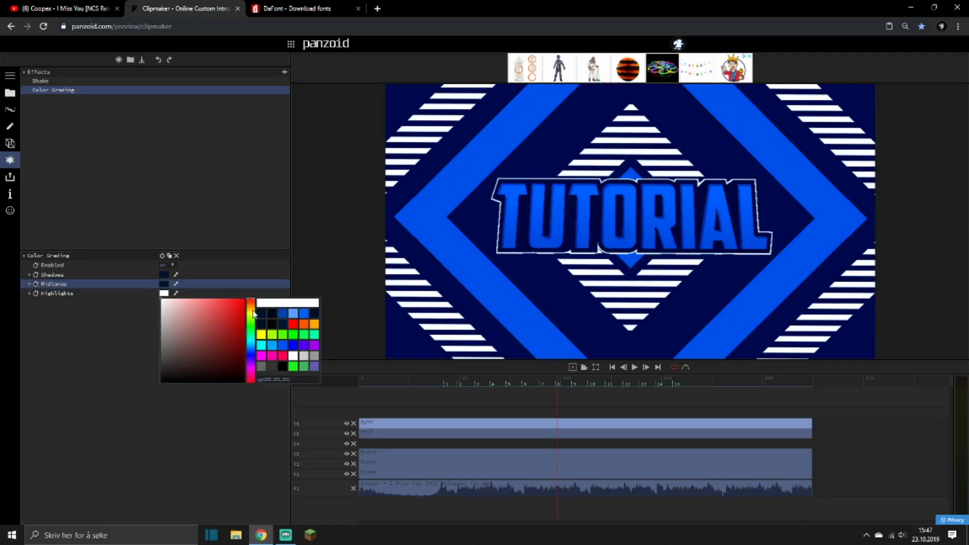
click(258, 314)
click(437, 377)
key(space)
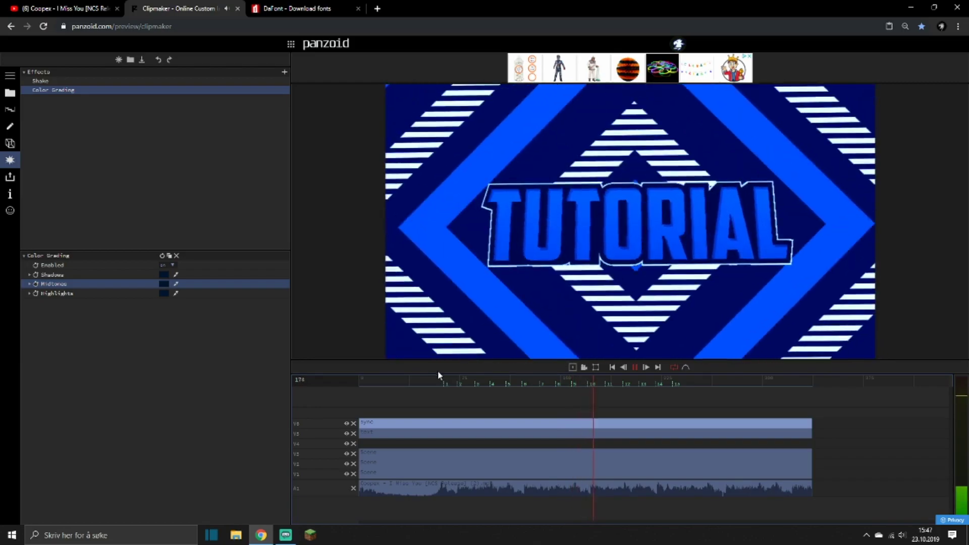
click(452, 379)
key(space)
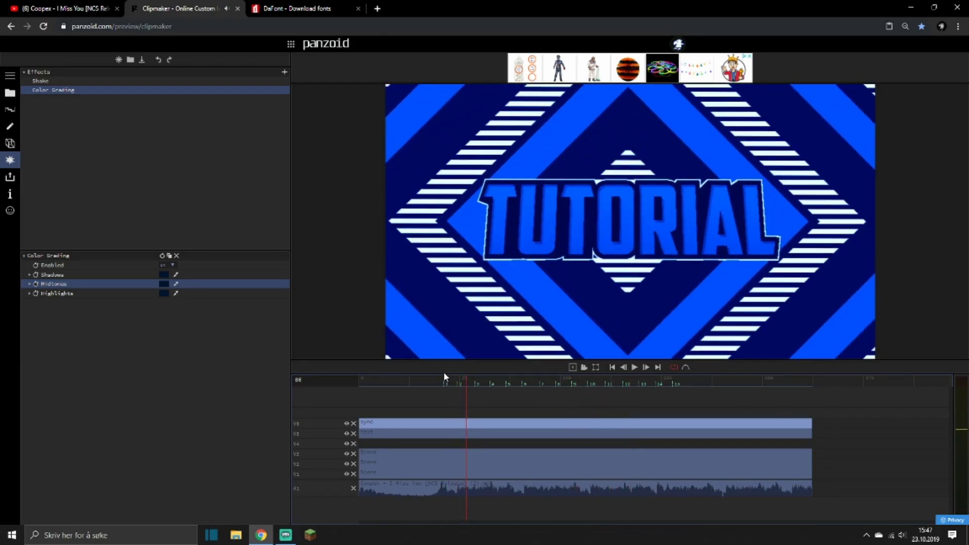
key(space)
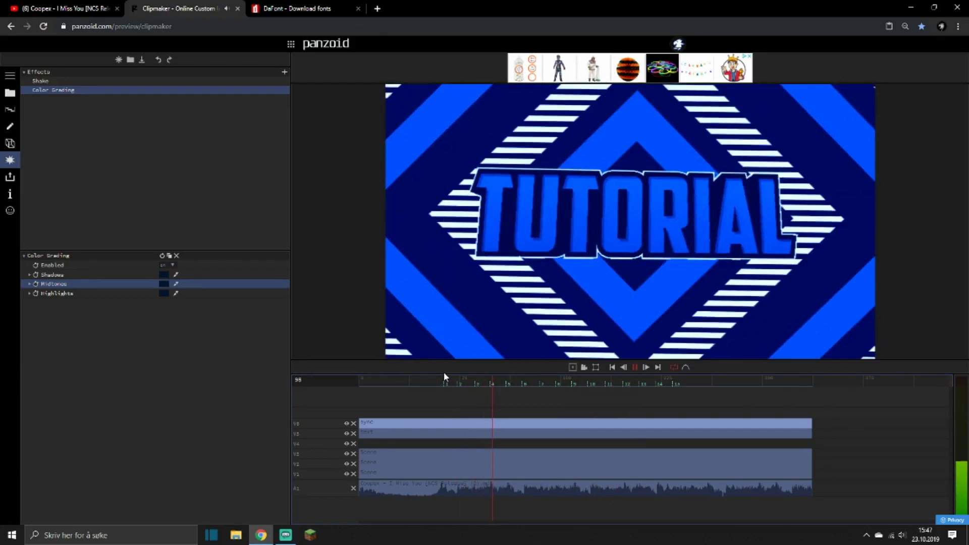
key(space)
Thicken the outline by raising the second bevel size value of the last scene's white text to about 2, and preview it.
click(405, 434)
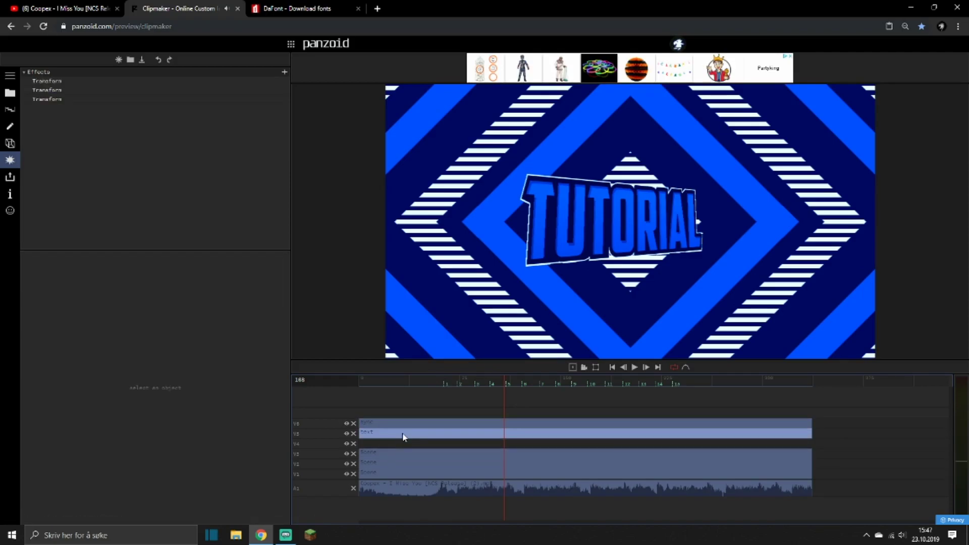
click(4, 143)
scroll(96, 202, down, 1)
click(48, 236)
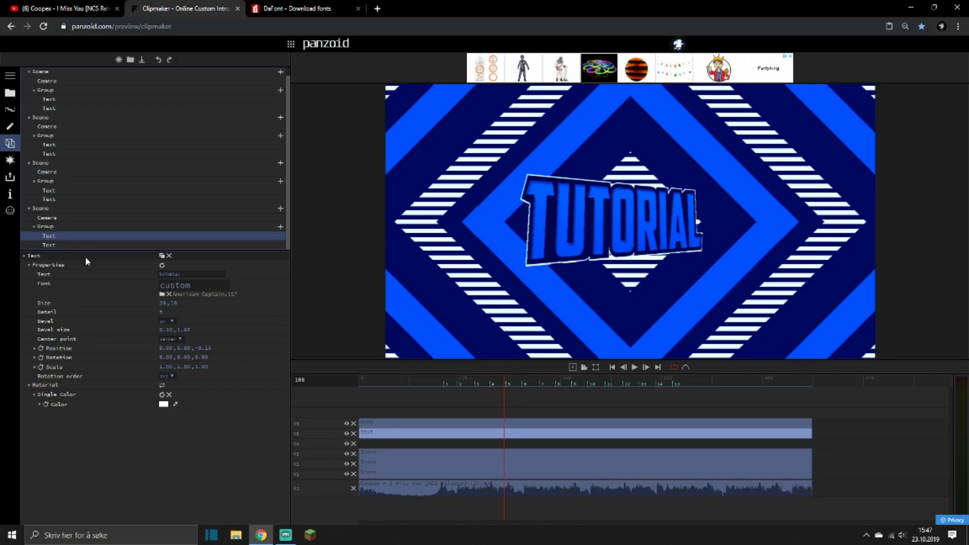
drag(195, 329, 303, 317)
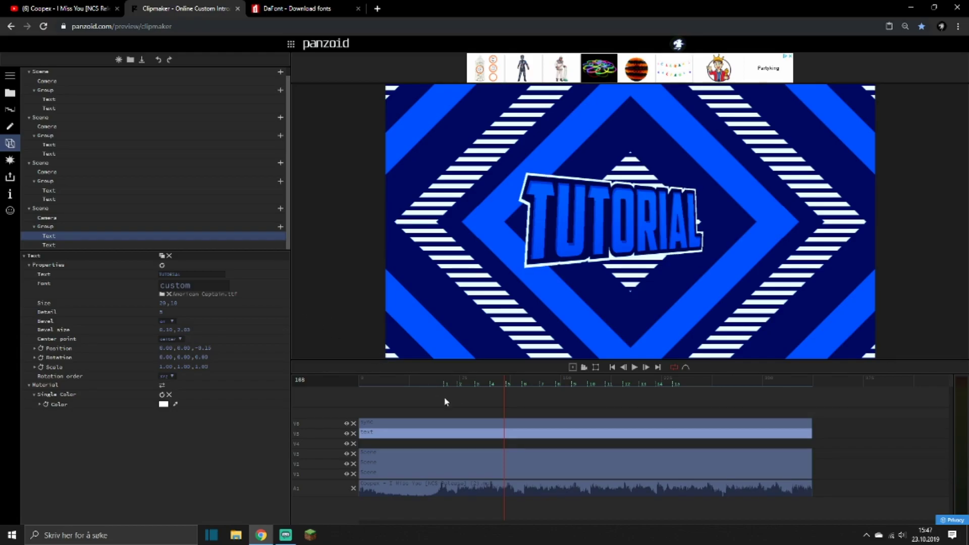
click(429, 382)
key(space)
Move the sync and text clips up one track and duplicate the text clip onto V5 beneath the original.
click(391, 445)
drag(395, 437, 395, 429)
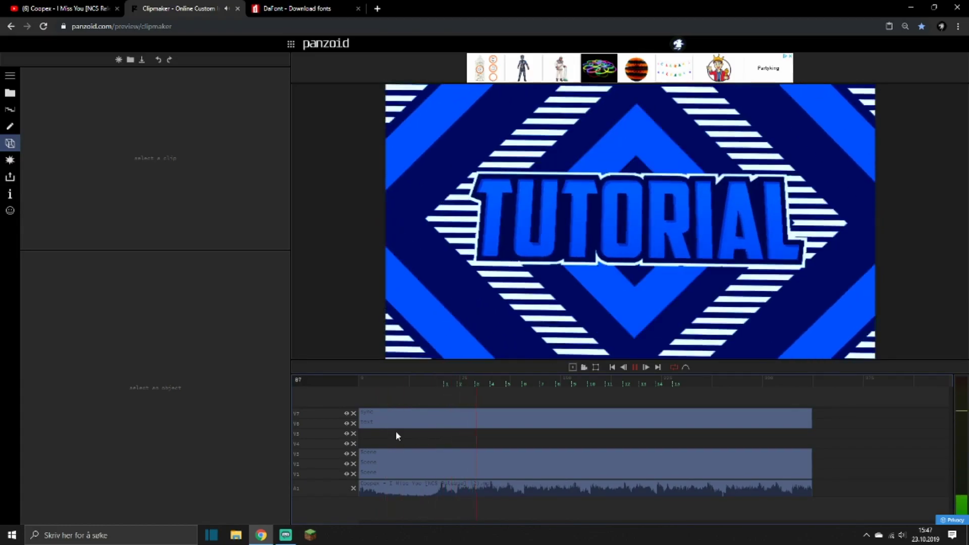
key(space)
click(384, 425)
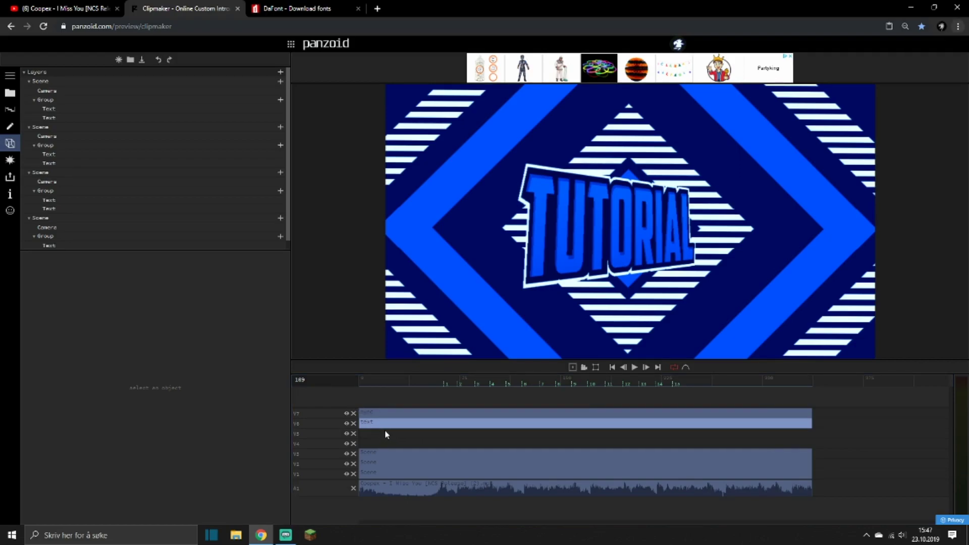
drag(386, 423, 385, 433)
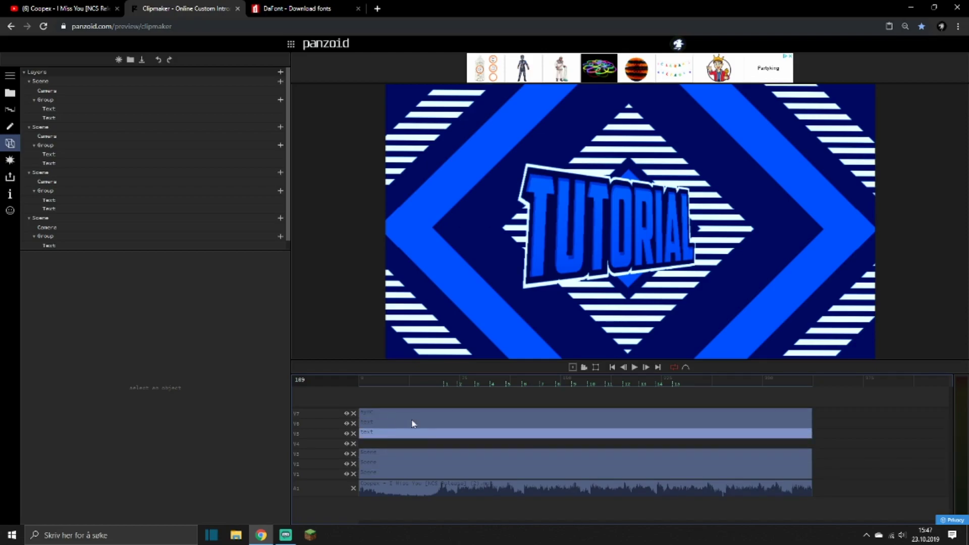
Add a Color Overlay effect to the duplicated text clip on V5 and set its color to black.
click(10, 160)
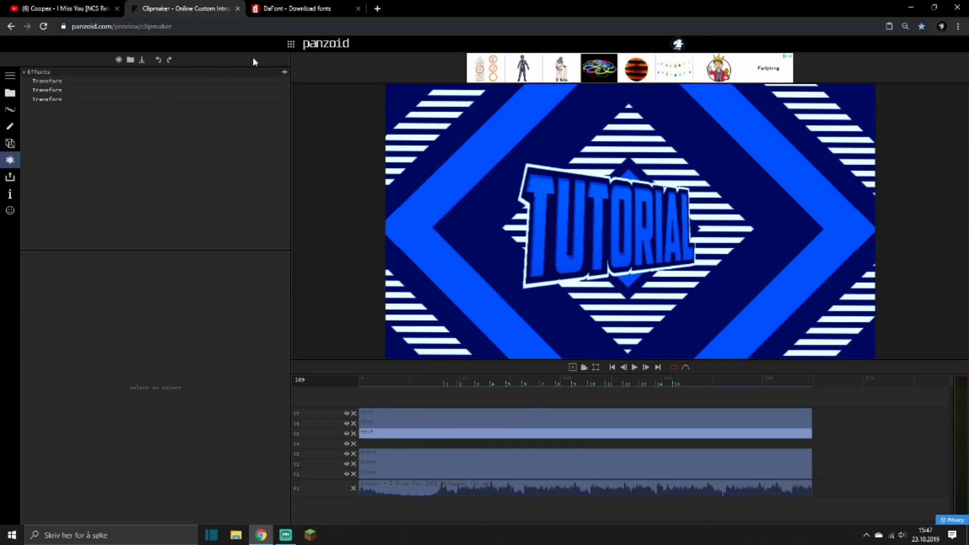
click(284, 74)
click(83, 97)
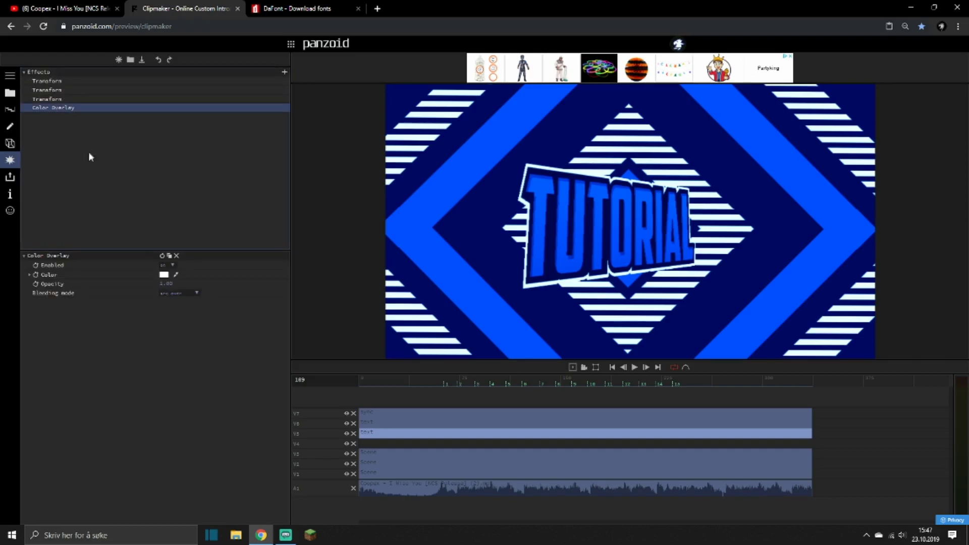
click(165, 275)
drag(171, 287, 102, 471)
click(102, 471)
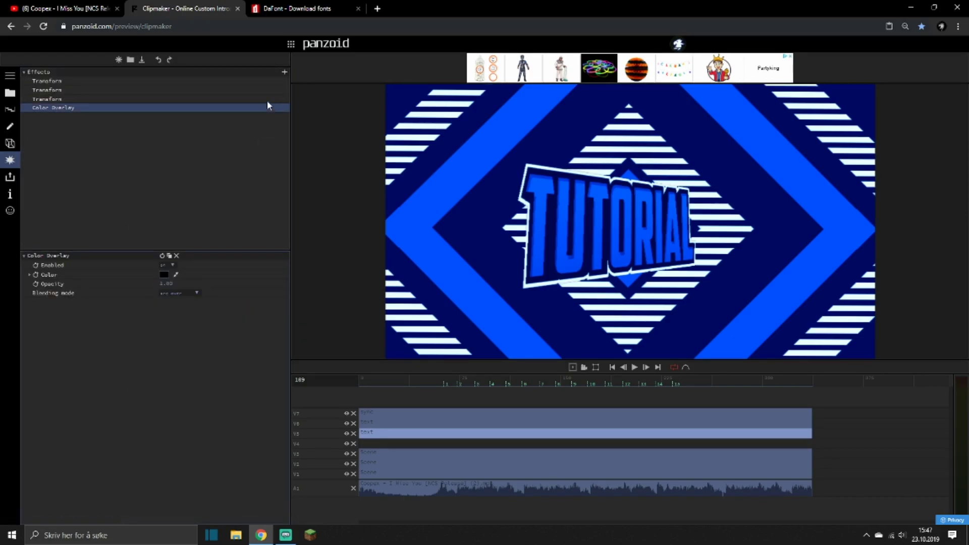
Add a Gaussian Blur to the black text copy, raise its delta to about 3, and preview the shadow.
click(282, 72)
text(blur)
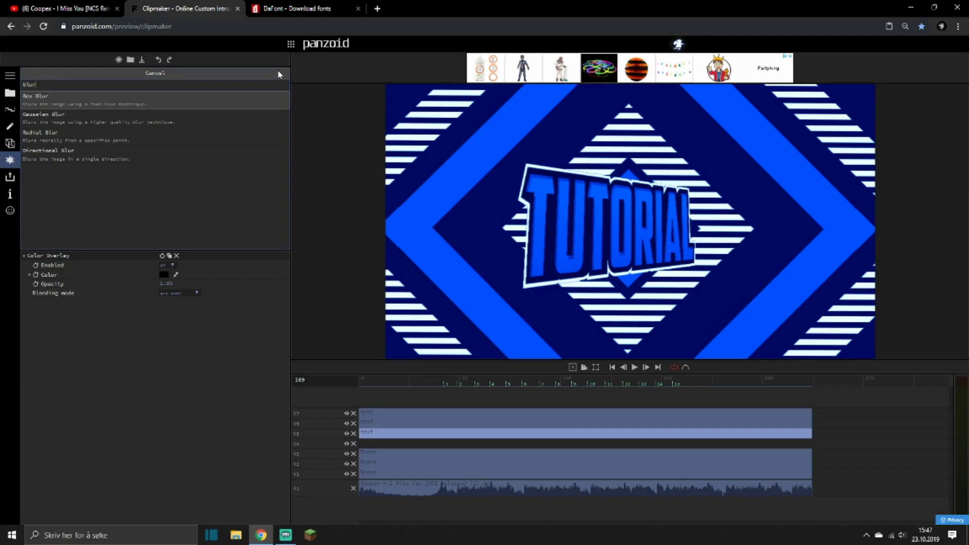
click(110, 116)
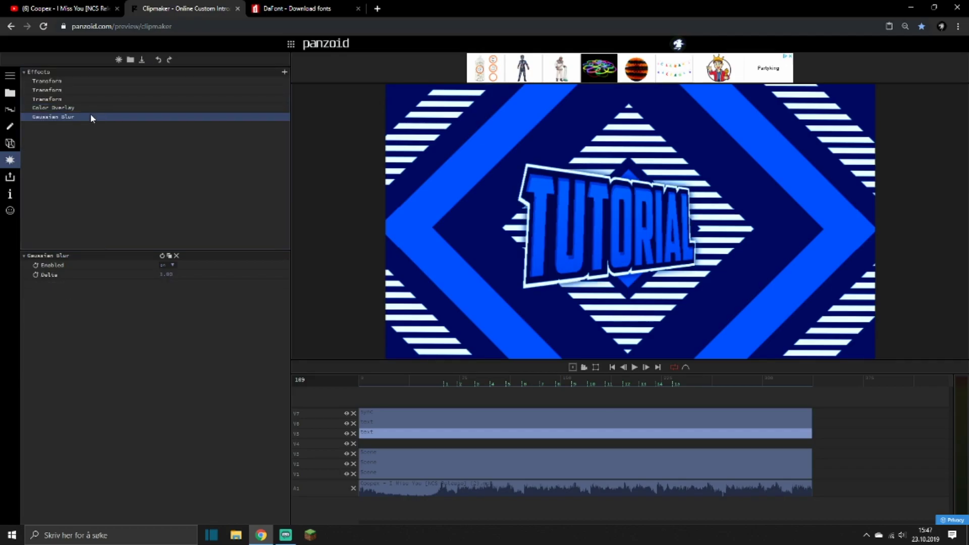
drag(163, 274, 261, 272)
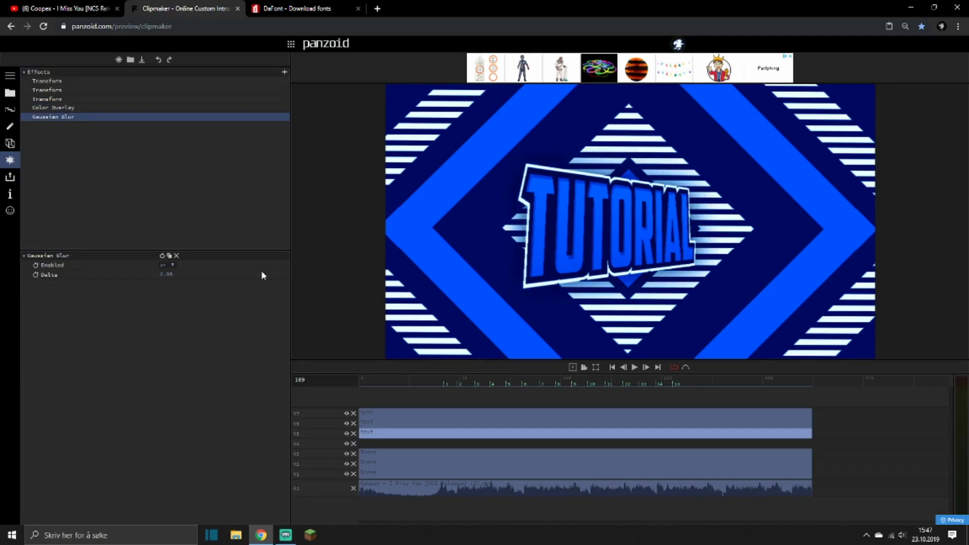
key(space)
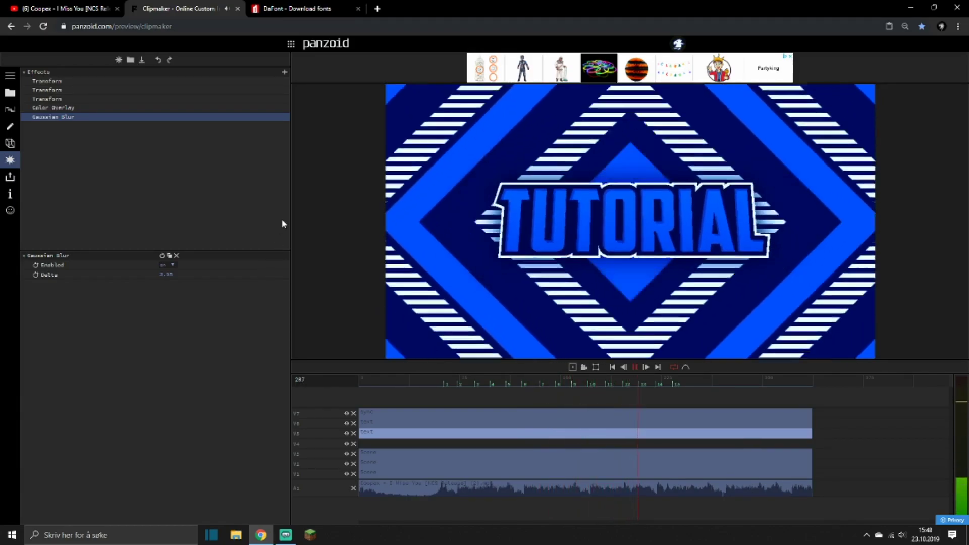
key(space)
Preview the text shadow from just before the first beat and close the DaFont page.
click(10, 126)
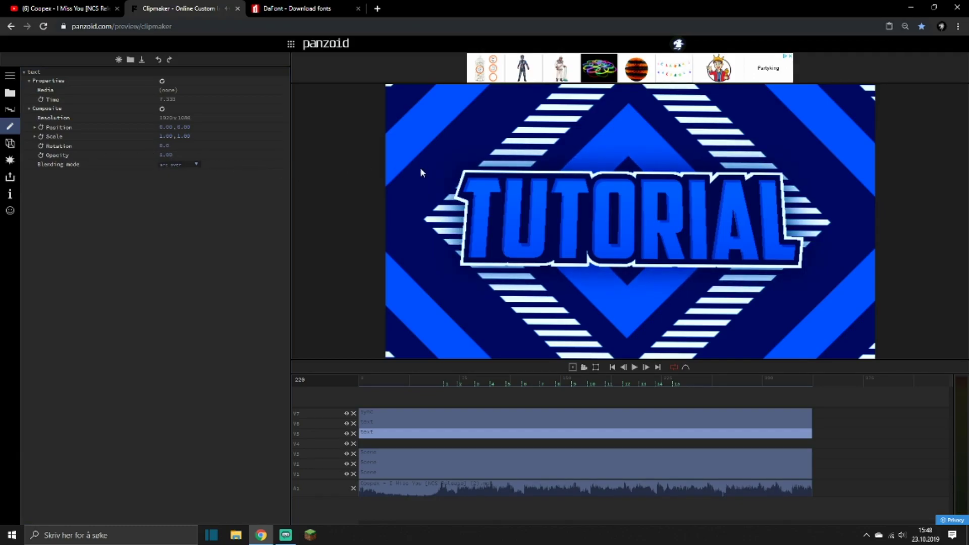
click(10, 161)
key(space)
click(437, 379)
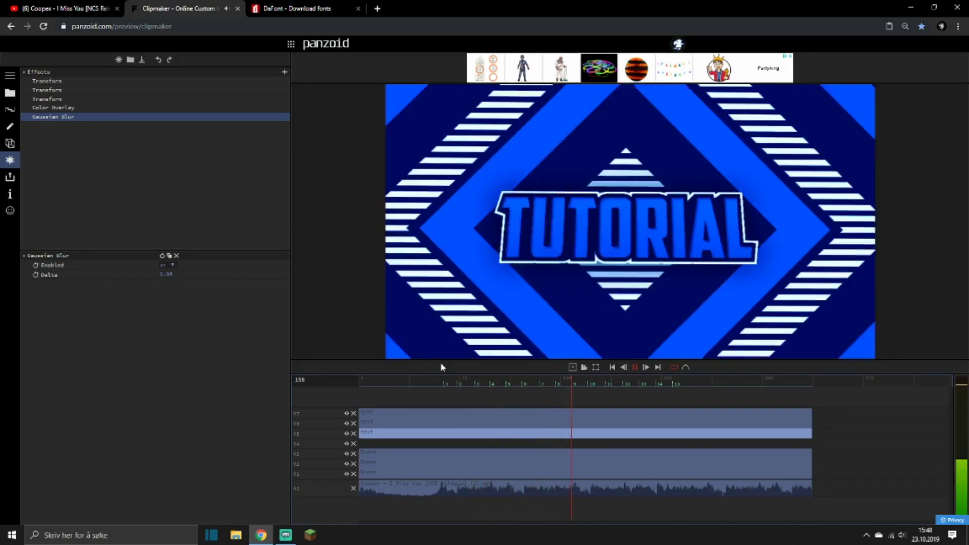
click(380, 412)
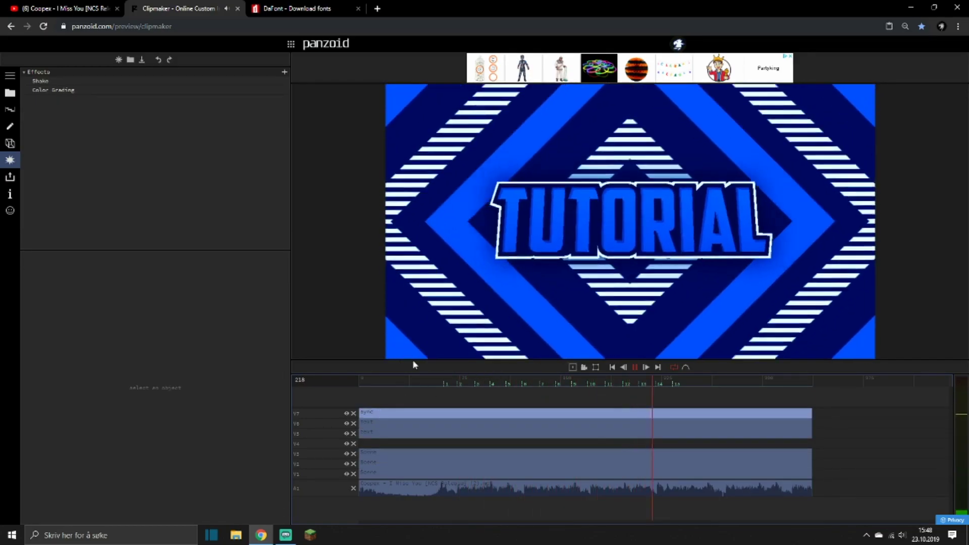
key(space)
click(358, 8)
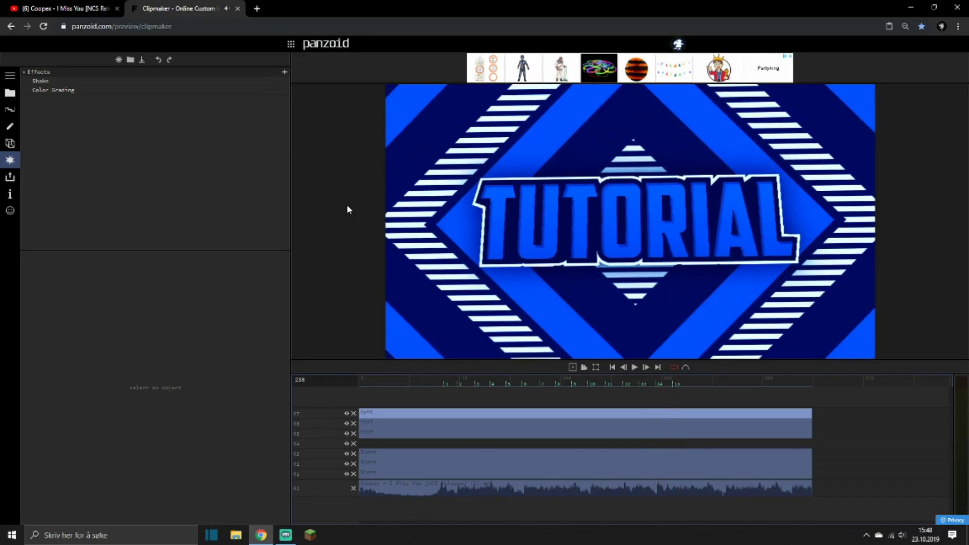
Add an Adjustment clip on a new track above the sync clip, spanning the full length of the intro.
click(10, 93)
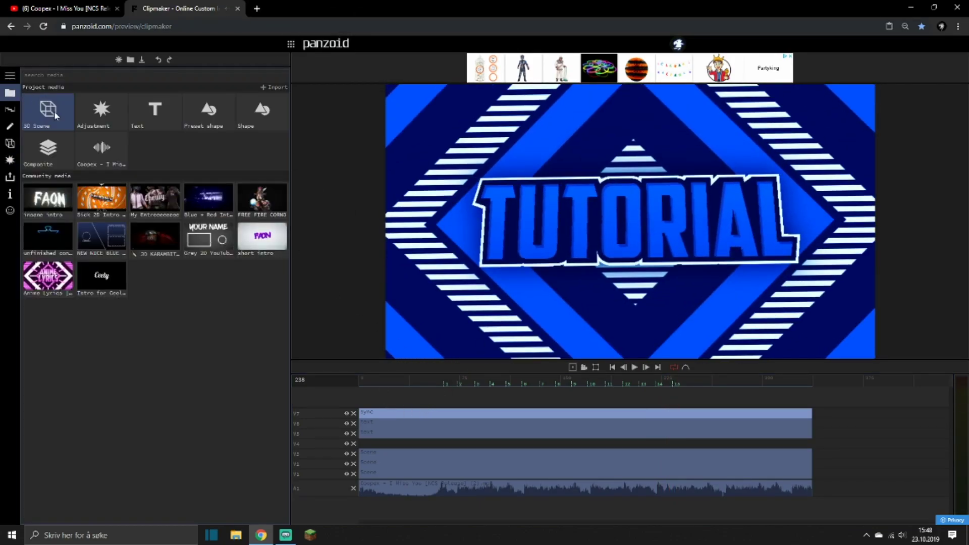
drag(88, 114, 365, 426)
drag(599, 413, 809, 425)
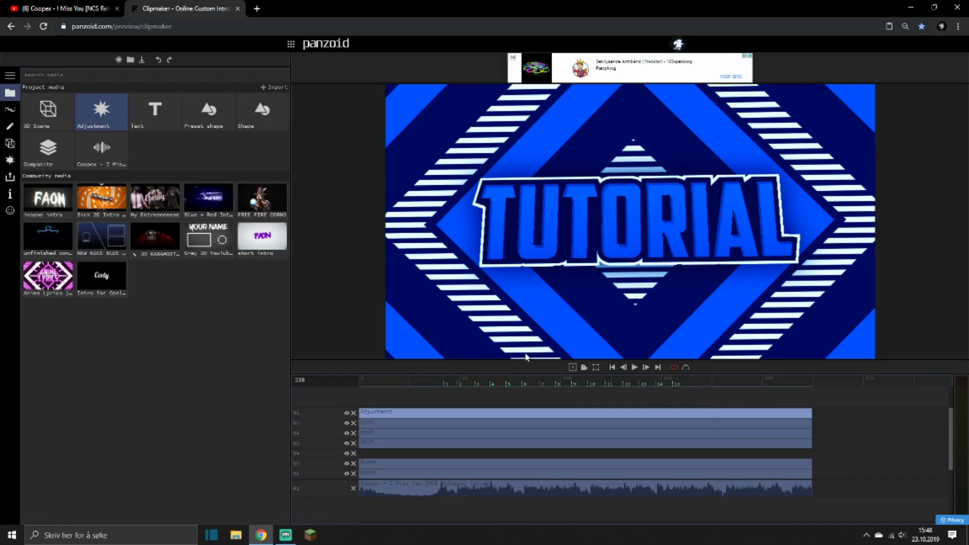
Add a Shutter effect to the Adjustment clip, reduce its cover to about 0.10, and preview the letterbox bars.
click(10, 160)
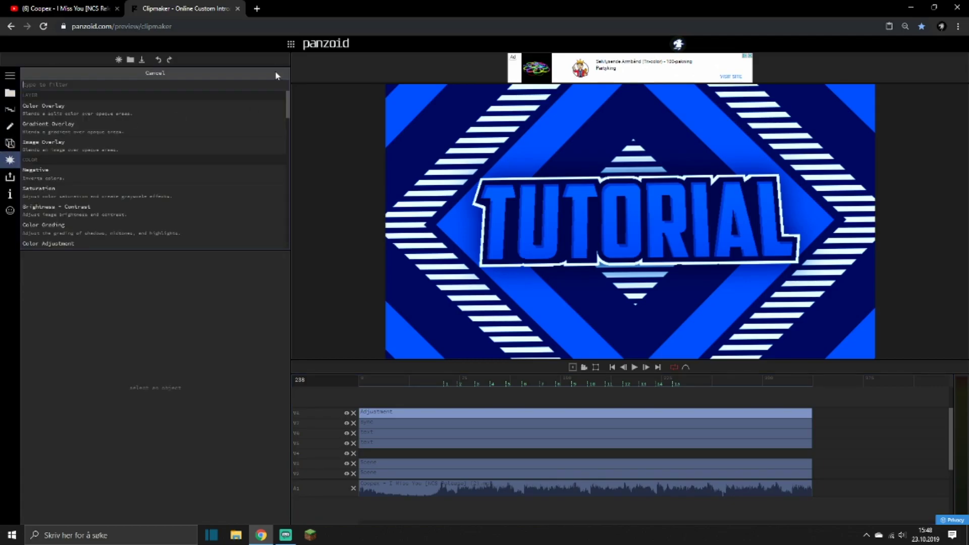
text(shutter)
key(Return)
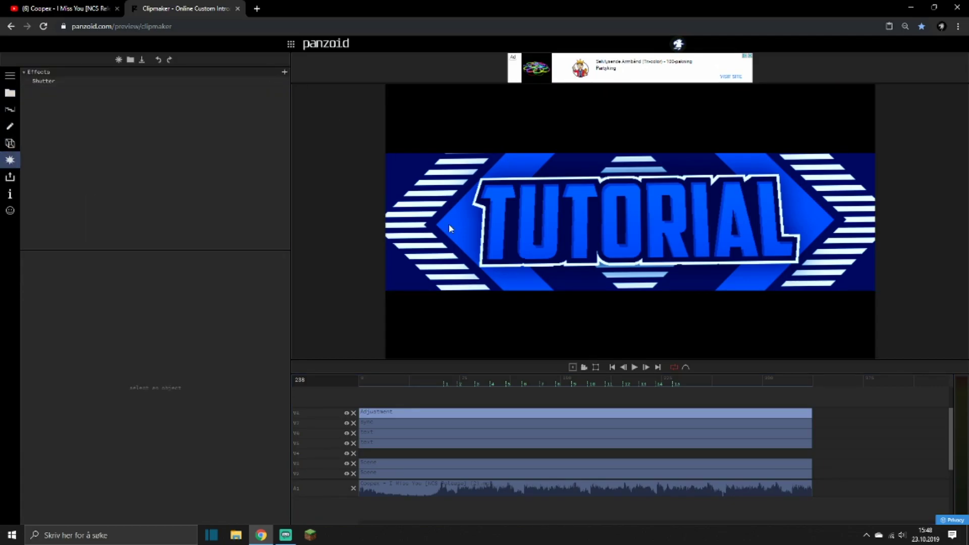
click(87, 80)
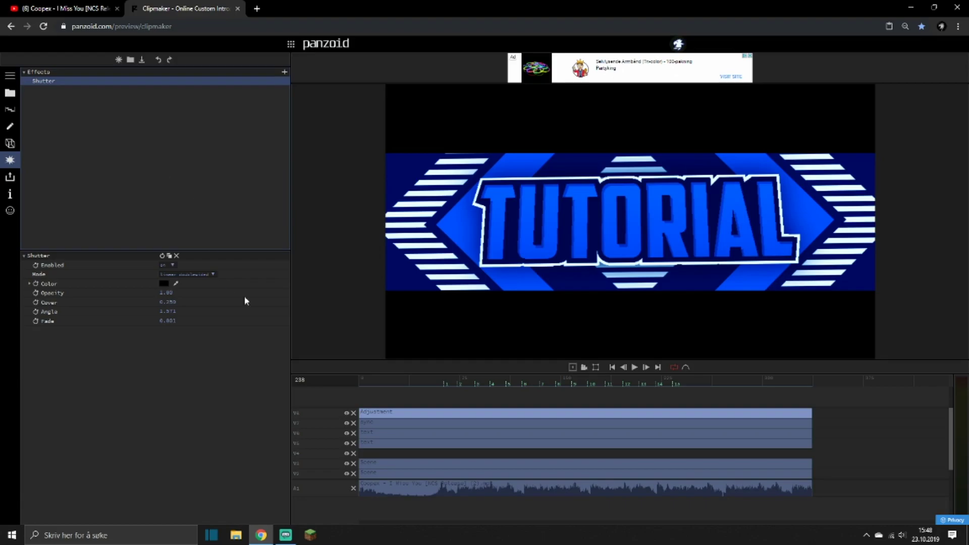
click(441, 383)
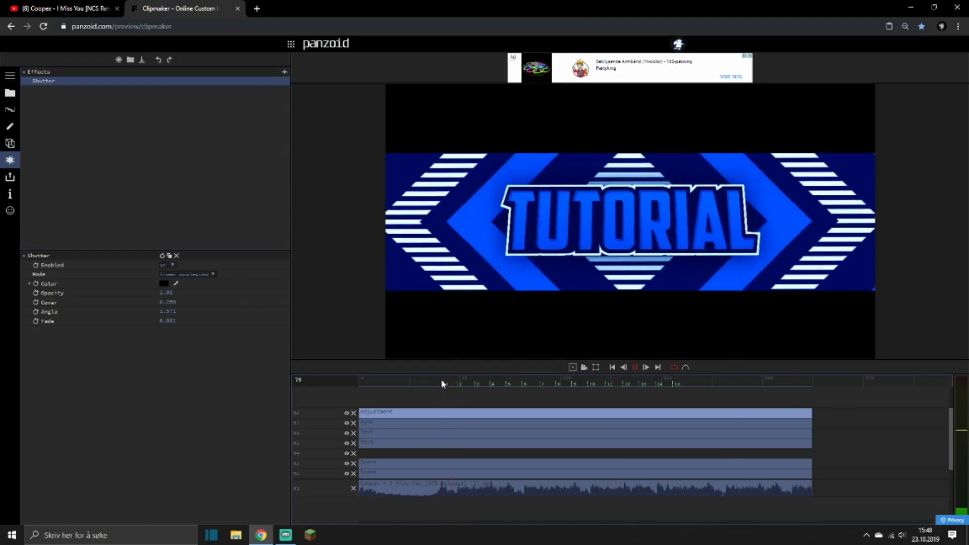
drag(165, 304, 138, 319)
key(space)
key(space)
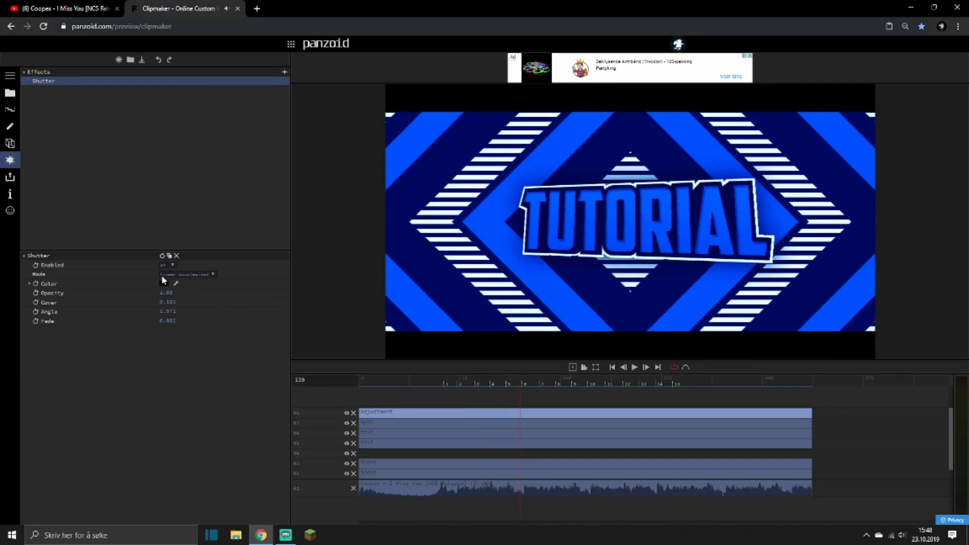
Change the Shutter effect's color on the Adjustment clip to pure green, rgb(0,255,0).
click(164, 283)
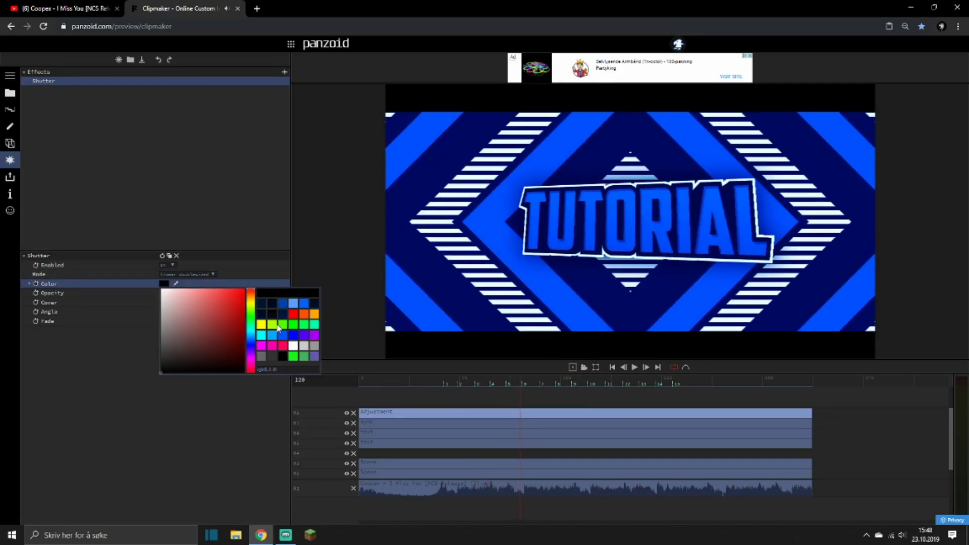
click(282, 327)
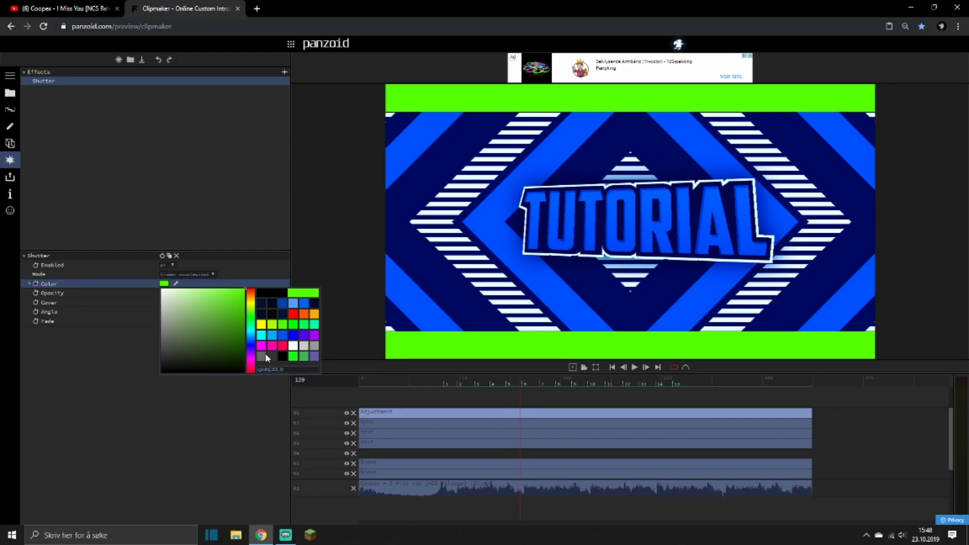
text(0)
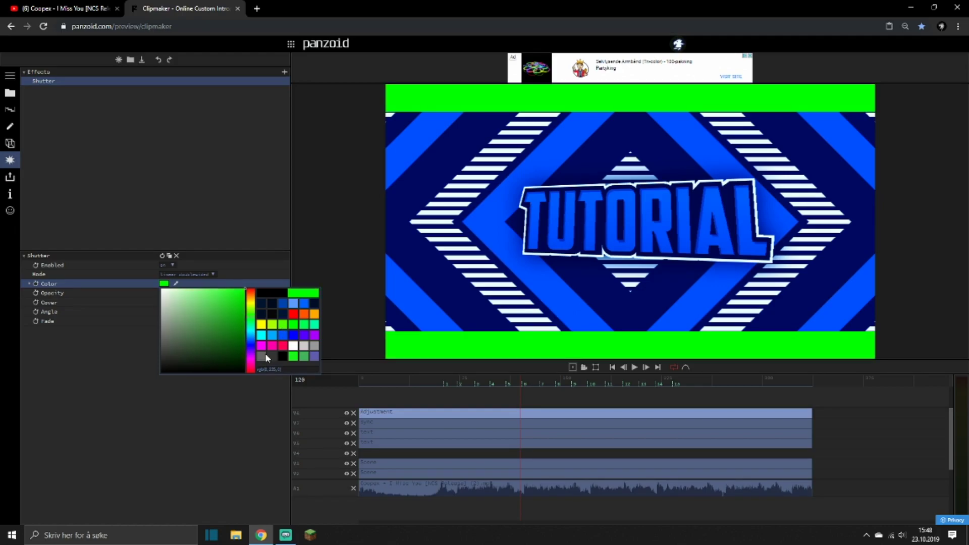
click(226, 404)
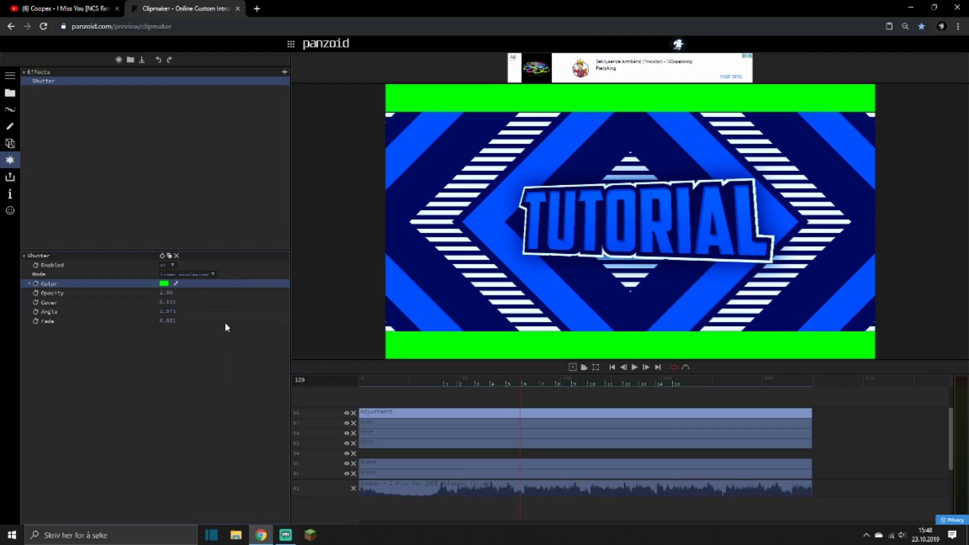
Switch the green Shutter to radial mode and set its cover to 0.5.
click(169, 274)
click(164, 289)
click(169, 302)
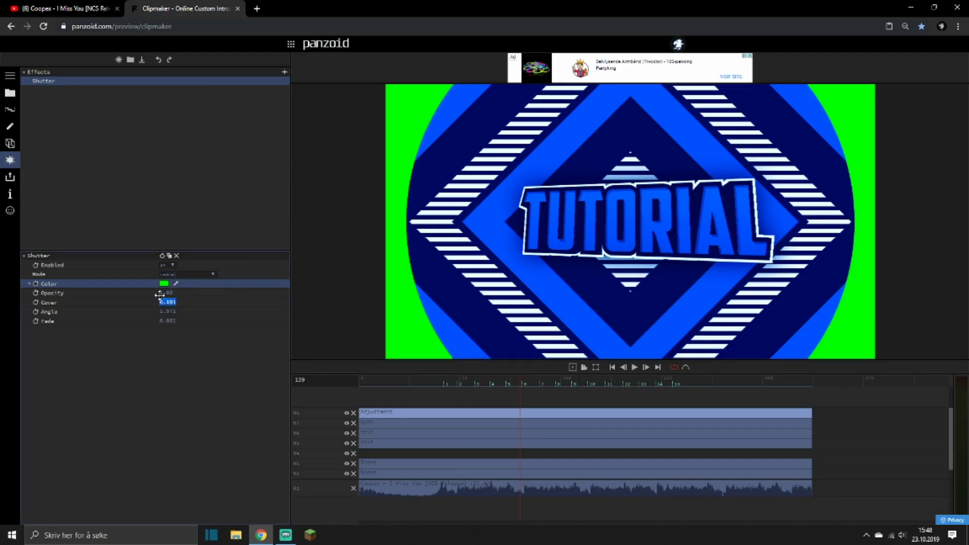
key(Return)
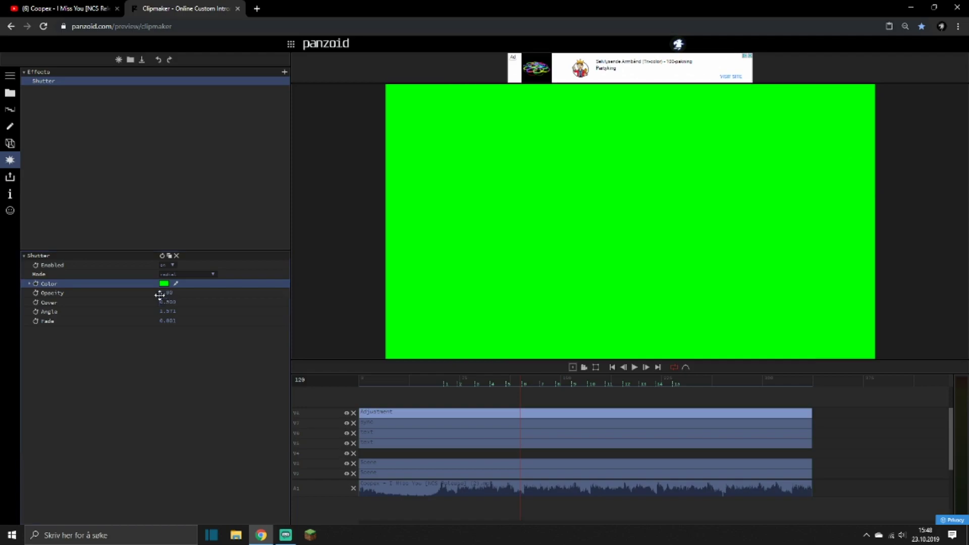
Keyframe the radial Shutter's cover from its current value at beat marker 1 to 0 at beat marker 3.
click(444, 383)
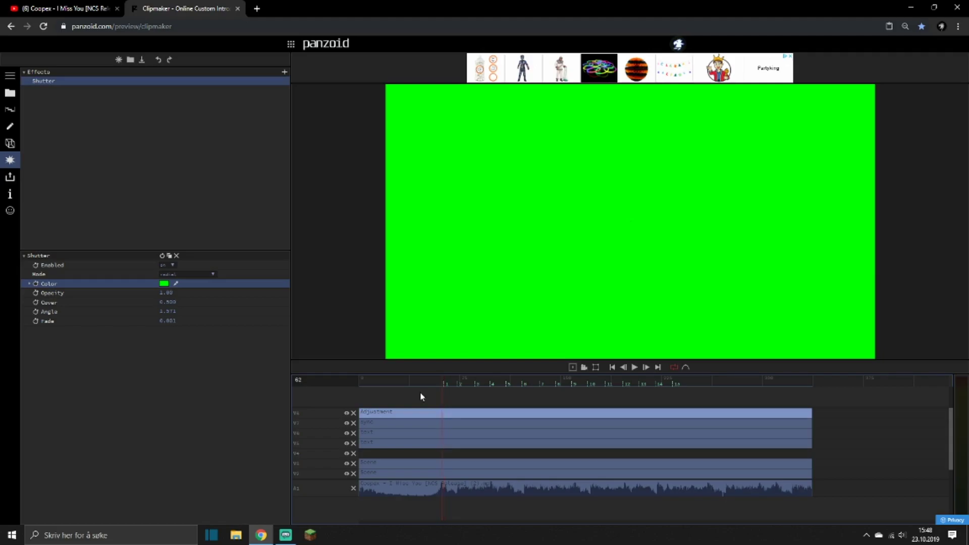
click(36, 302)
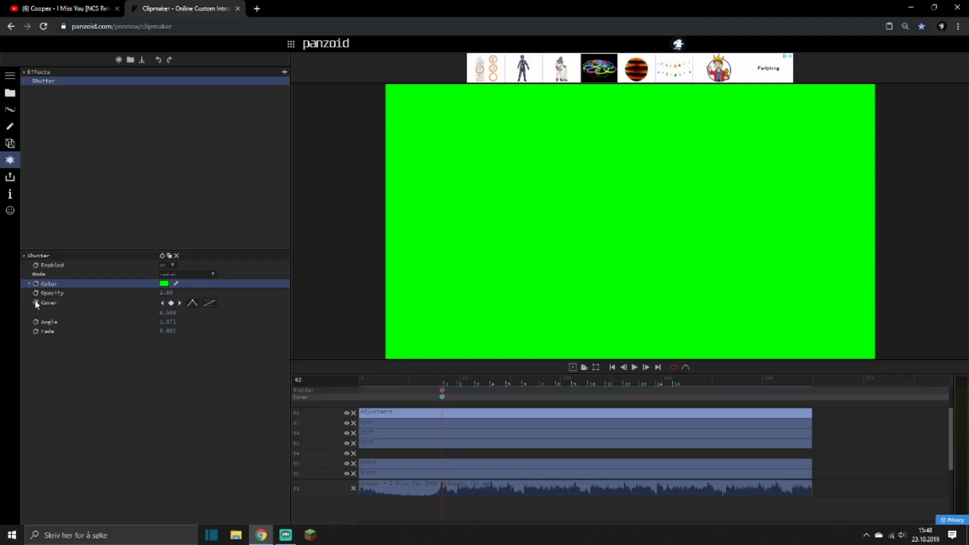
click(474, 383)
click(162, 312)
text(0)
key(Return)
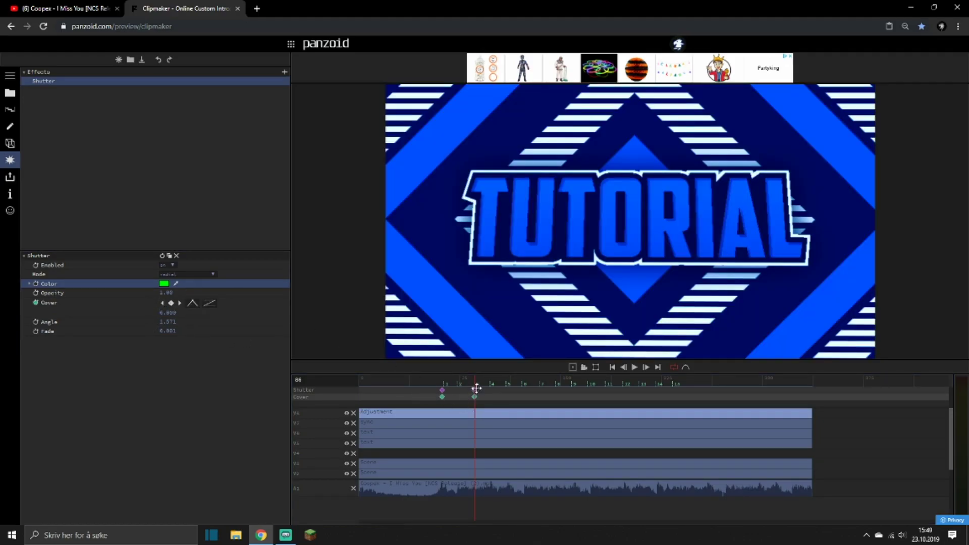
Apply circular-out easing to the Shutter's cover keyframe at beat marker 3 and play the intro.
click(209, 303)
scroll(247, 369, down, 6)
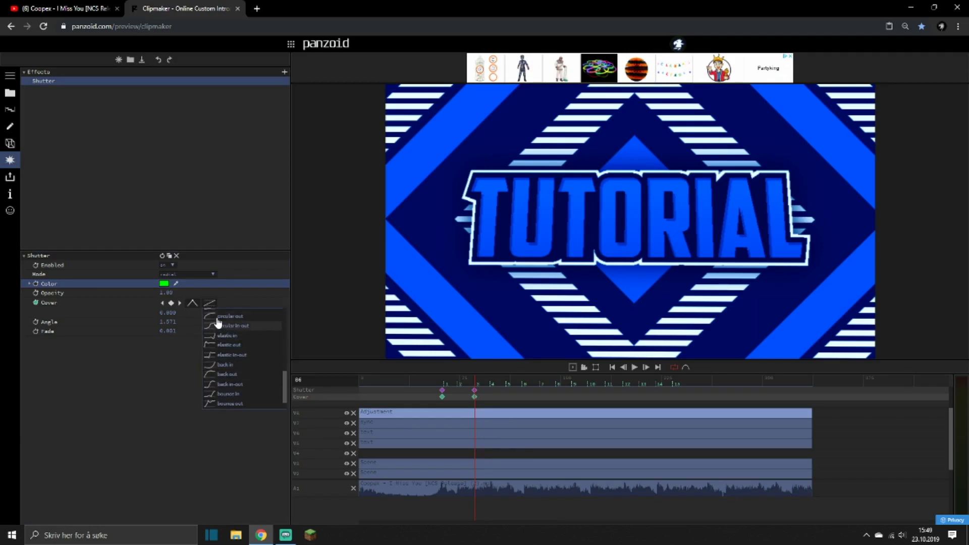
click(231, 317)
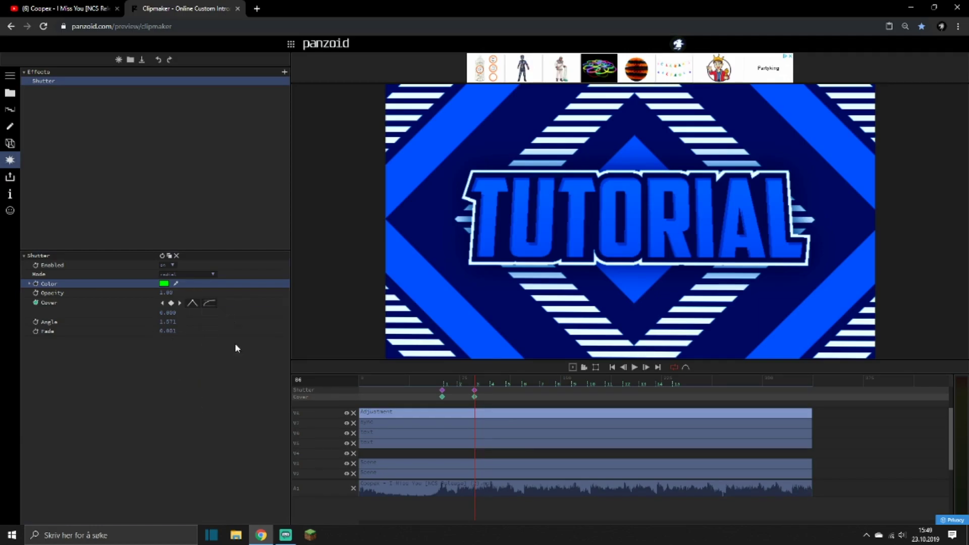
key(space)
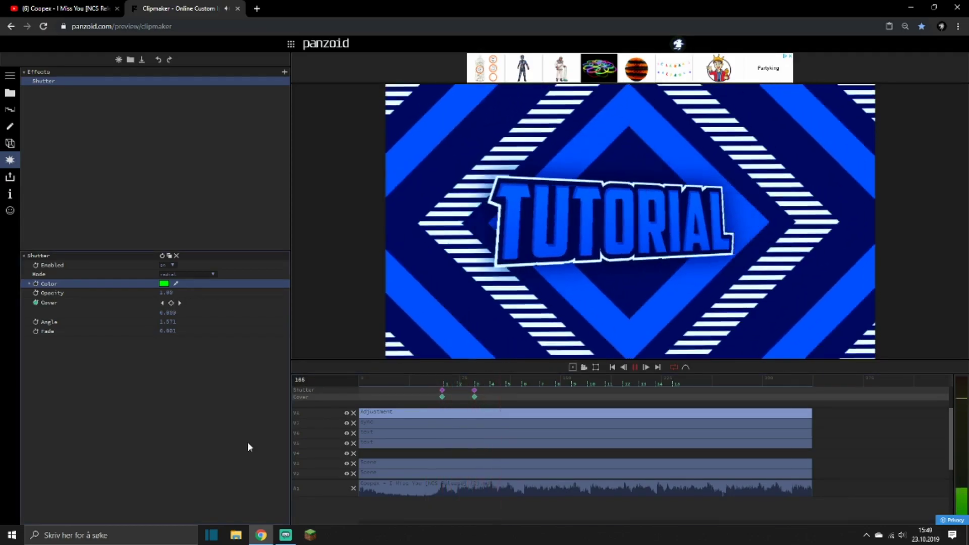
key(space)
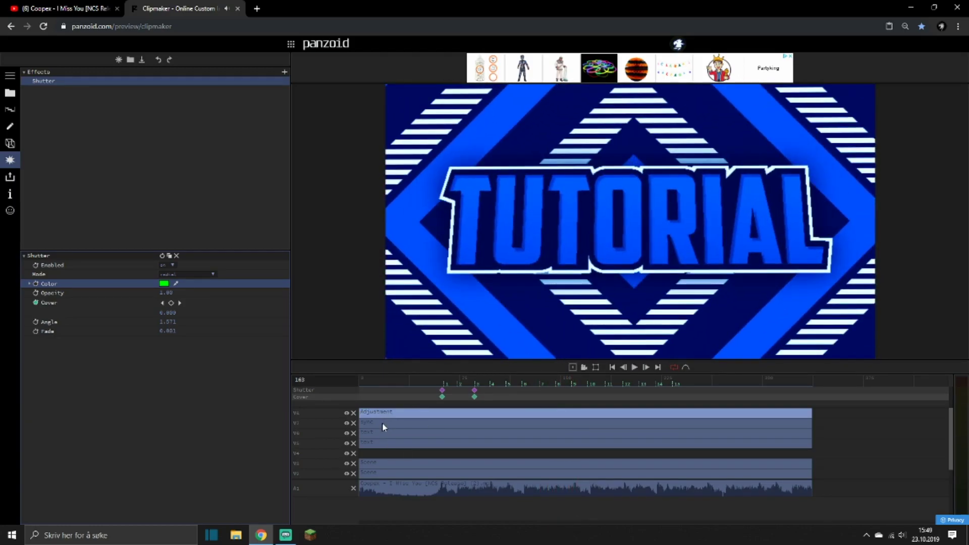
Reorder the timeline tracks so the sync clip and one text clip sit above the Adjustment clip.
click(383, 424)
click(386, 410)
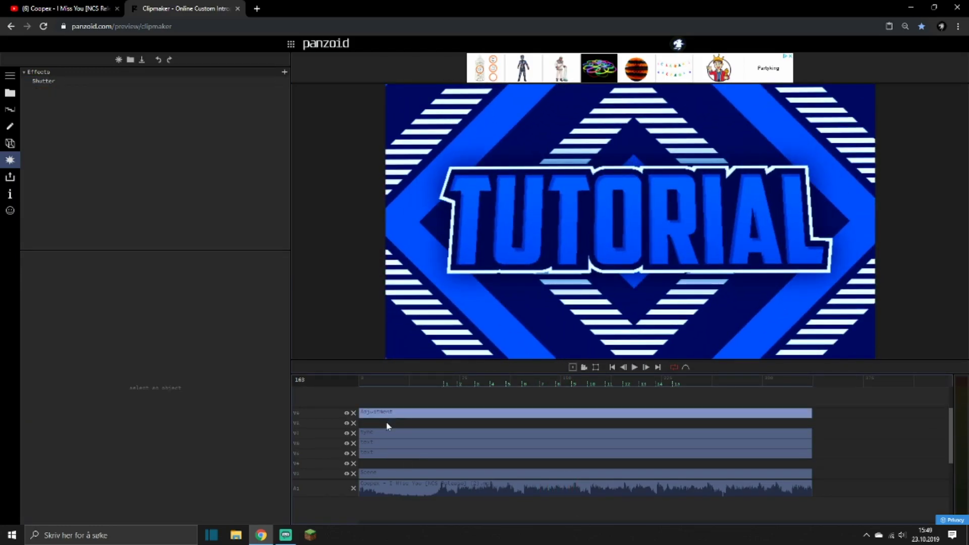
mouse_move(383, 437)
mouse_down()
mouse_move(384, 420)
mouse_move(380, 450)
mouse_up()
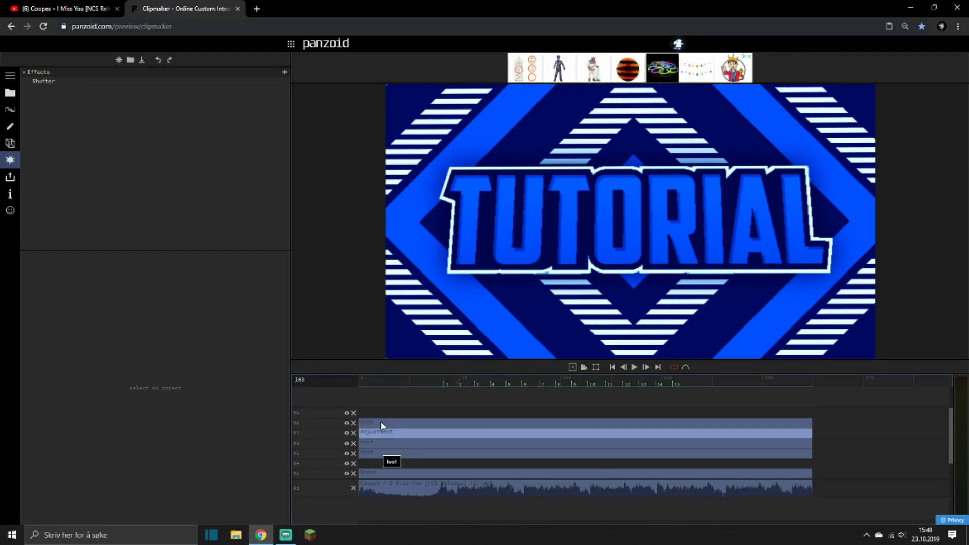
click(381, 425)
drag(380, 446, 379, 428)
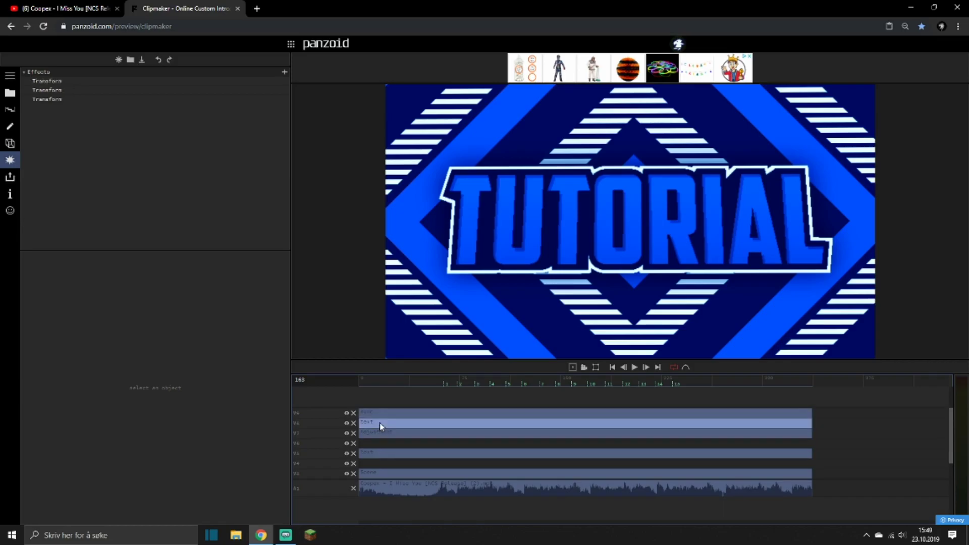
Preview the reordered tracks from before the first beat and select the sync clip.
click(410, 382)
key(space)
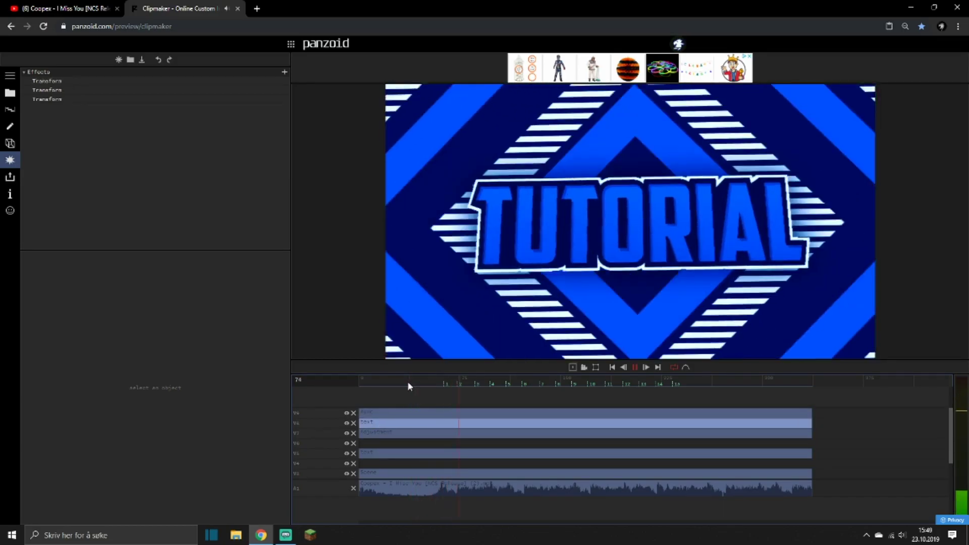
click(404, 382)
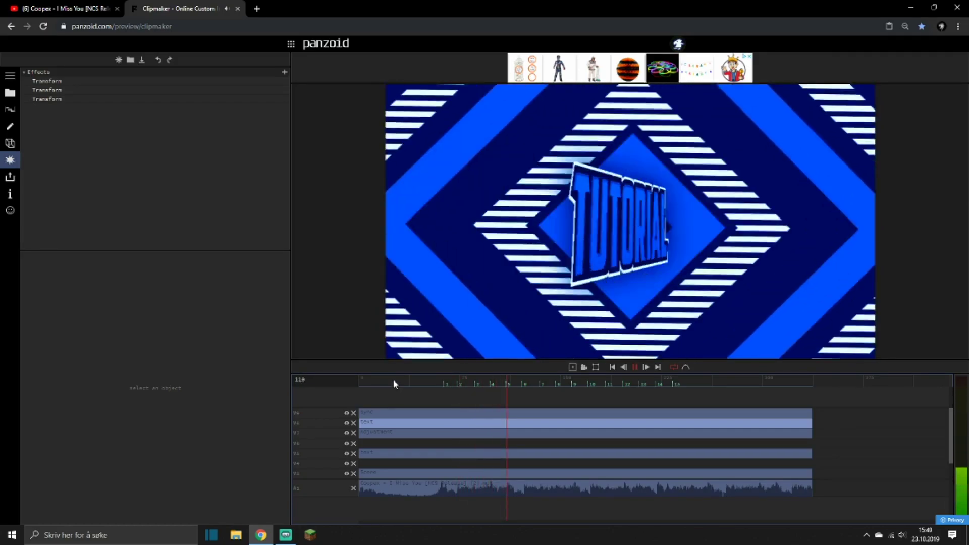
click(407, 378)
key(space)
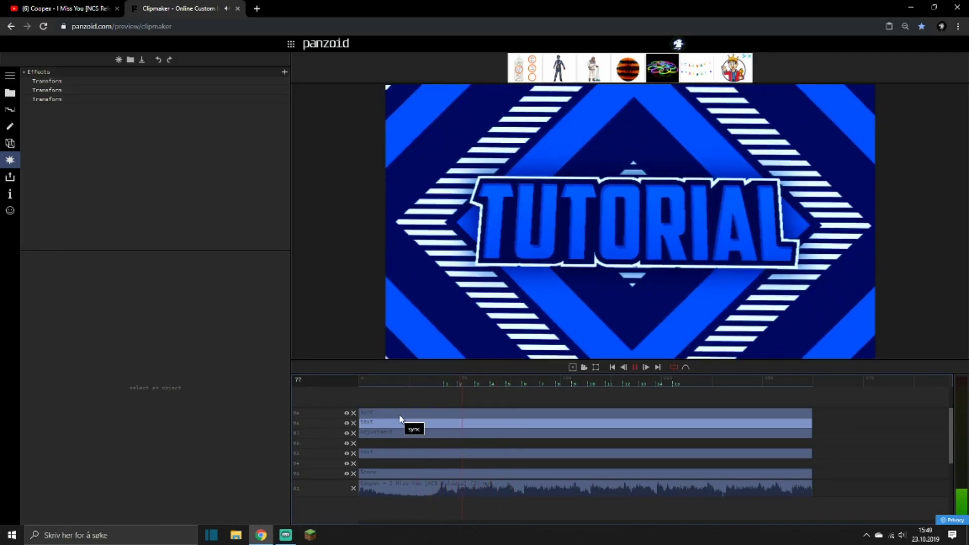
click(399, 414)
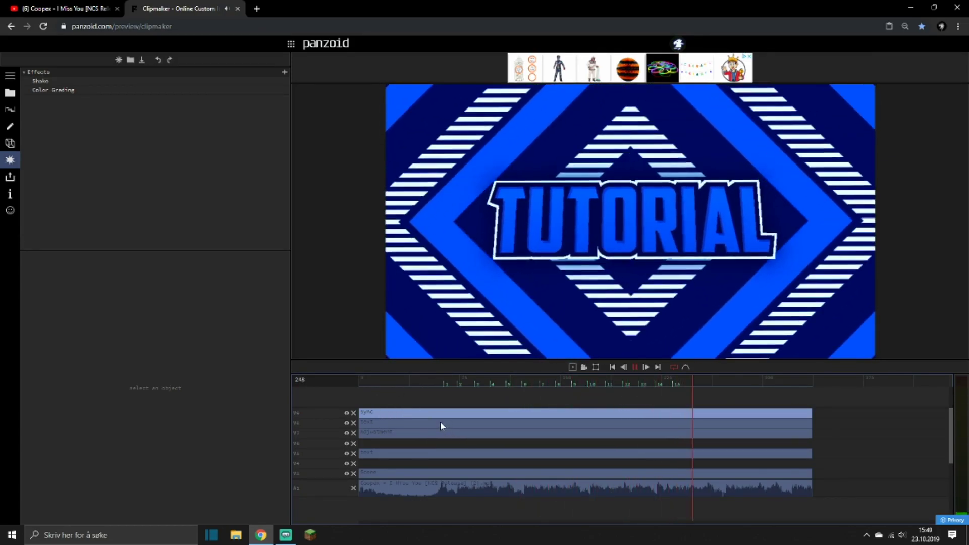
key(space)
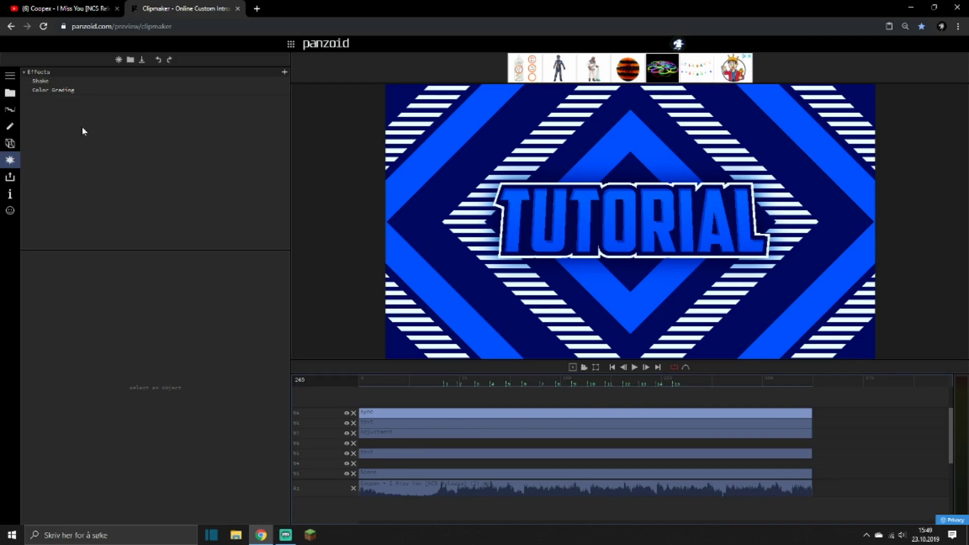
Add a Shutter effect to the sync clip and set its color to green.
click(283, 73)
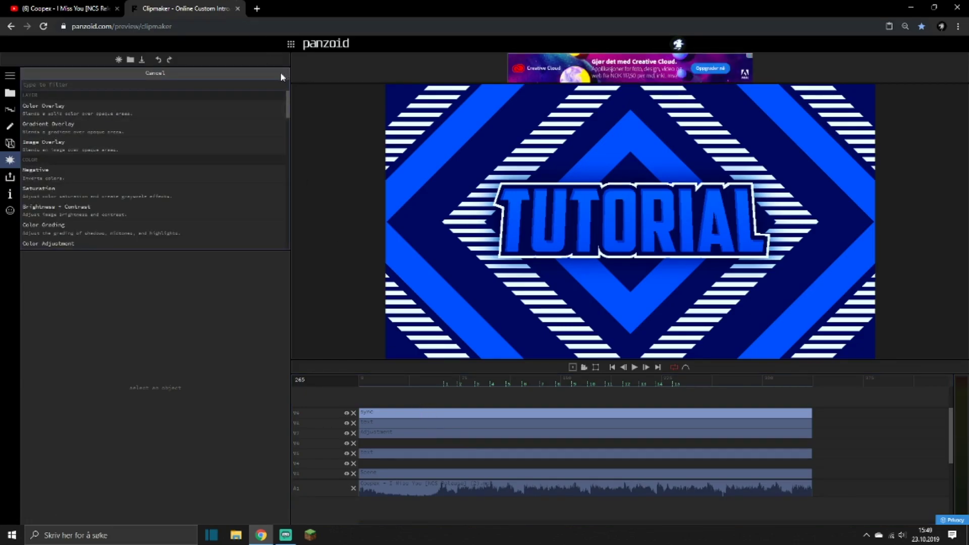
text(shut)
key(Return)
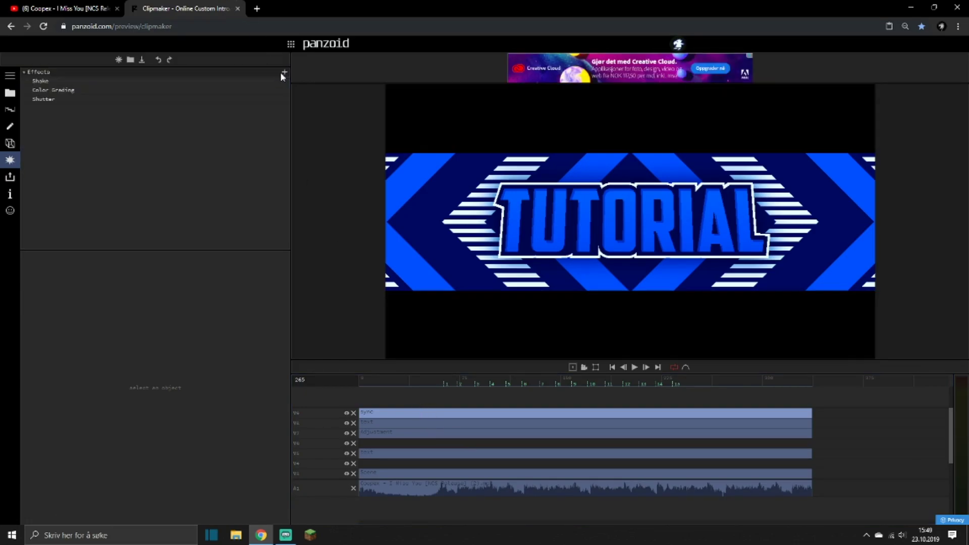
click(38, 99)
click(164, 285)
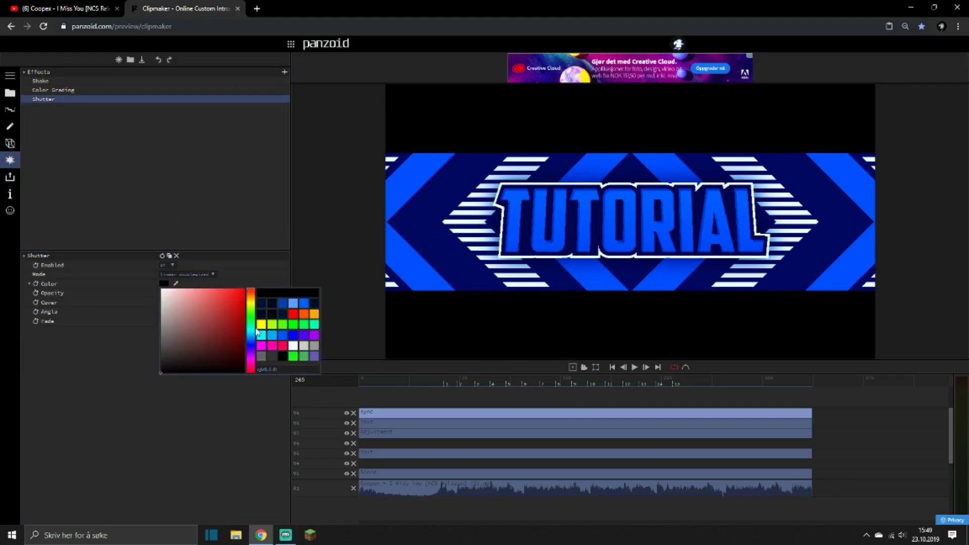
click(290, 326)
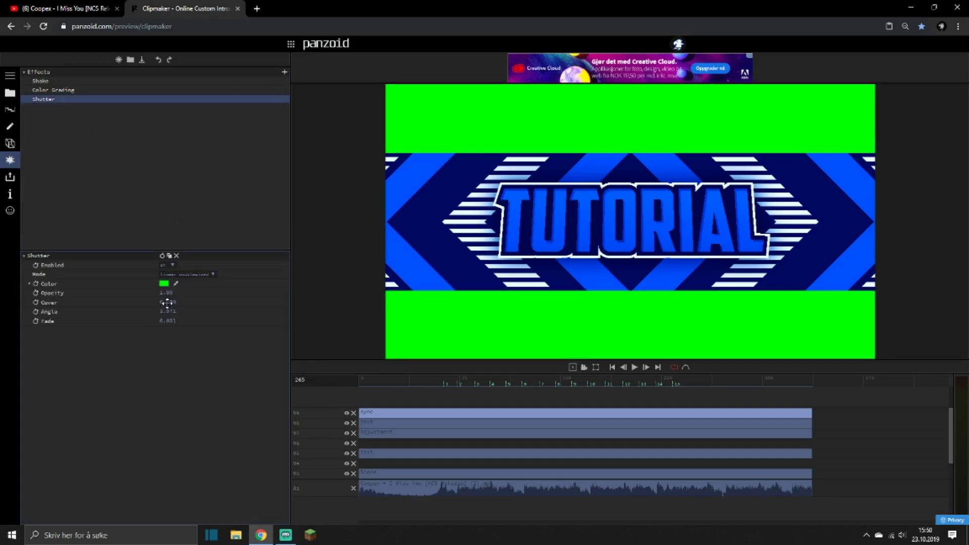
Switch the sync clip's Shutter to linear mode, tilt its angle to about 5.74, and preview from the first beat.
click(176, 275)
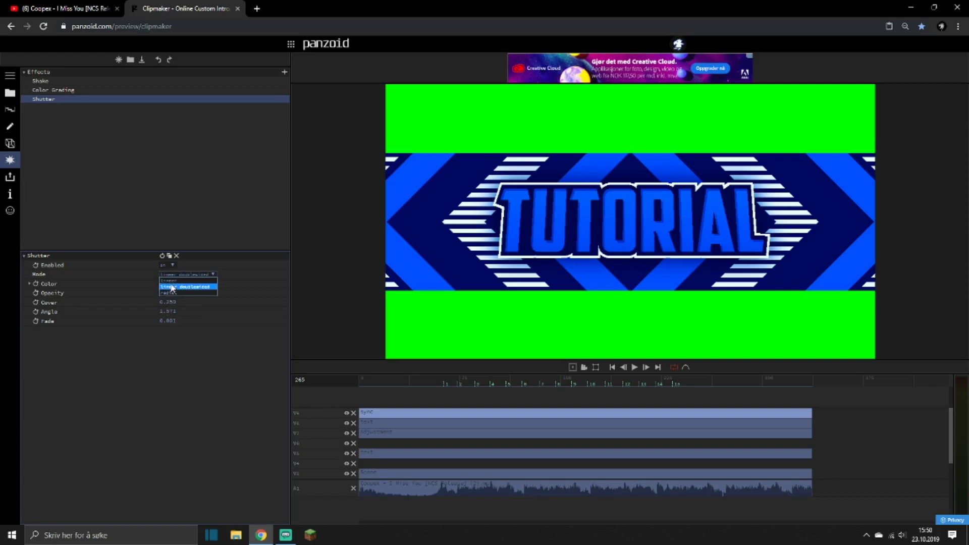
click(172, 281)
drag(354, 356, 371, 361)
click(441, 381)
key(space)
key(space)
key(space)
Keyframe the linear Shutter's cover at 0 on beat marker 15.
click(674, 385)
click(672, 384)
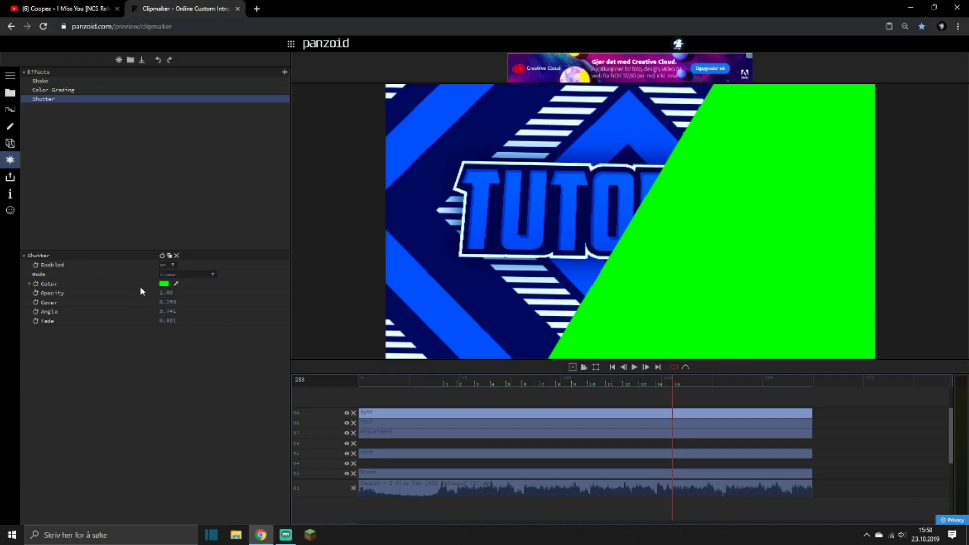
click(35, 302)
click(172, 312)
text(0)
key(Return)
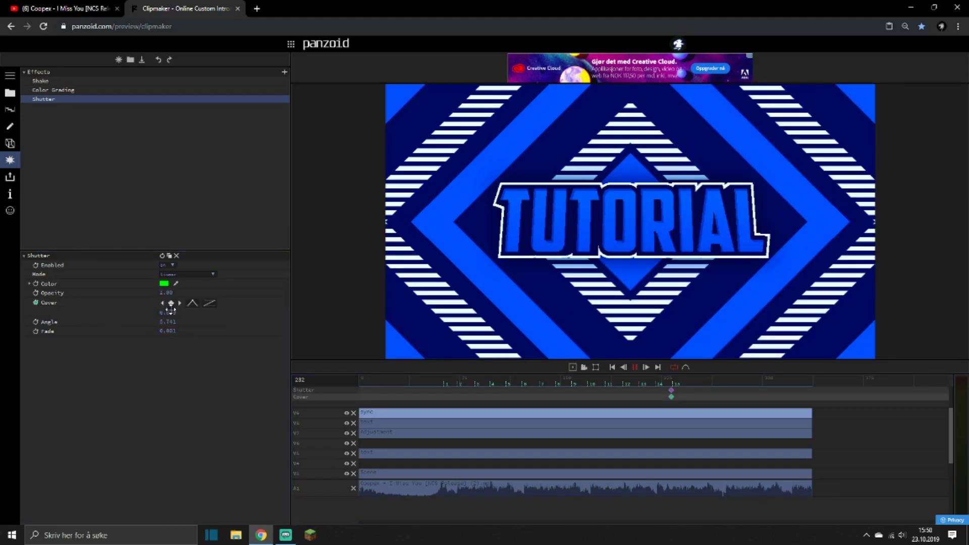
Add a second cover keyframe of 0.5 at frame 265.
key(space)
key(space)
click(174, 312)
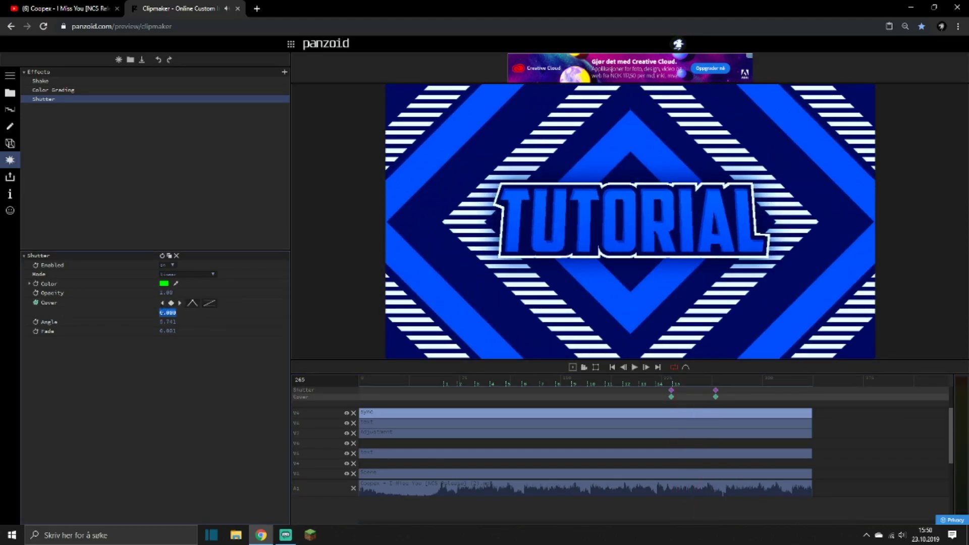
text(0.5)
key(Return)
Apply circular-out easing to the closing cover keyframe and check the wipe just after beat marker 15.
click(212, 305)
scroll(225, 343, down, 3)
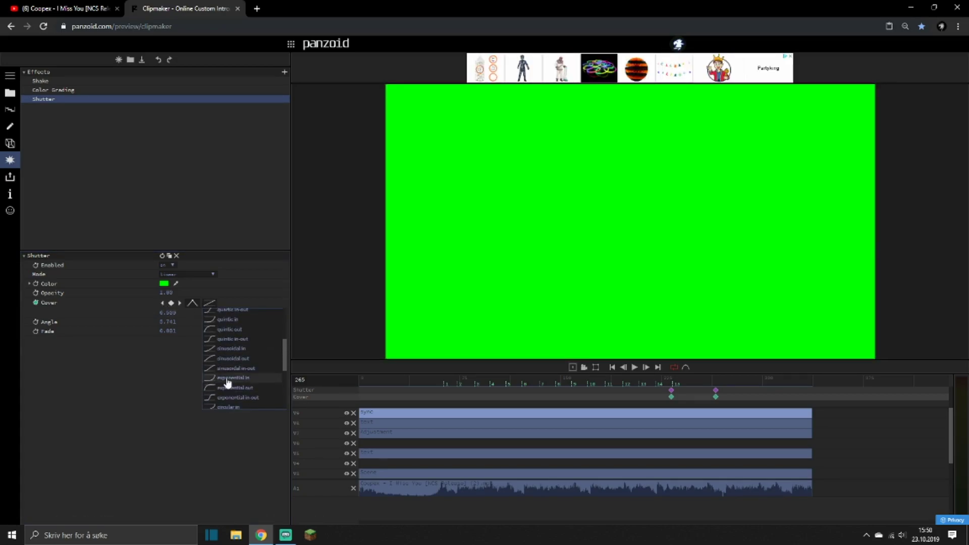
scroll(226, 383, down, 3)
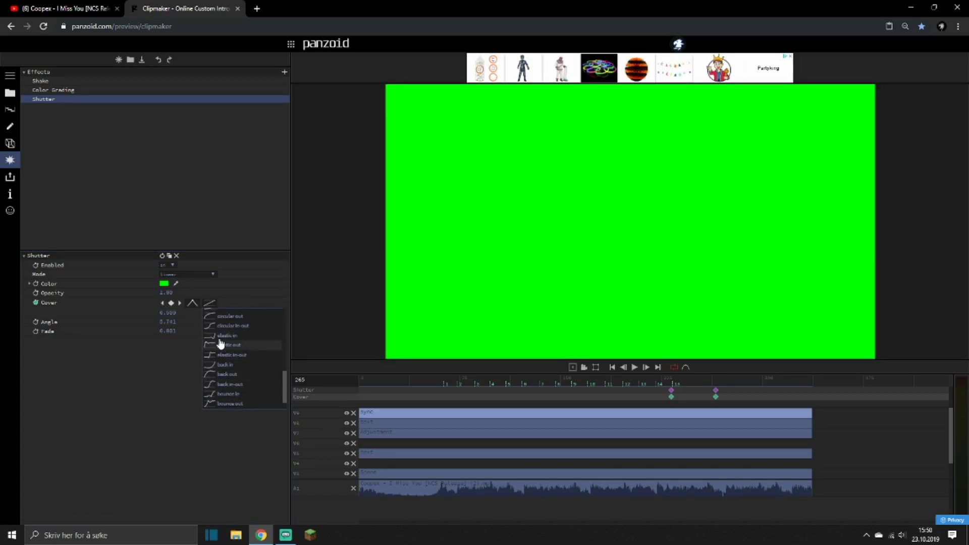
click(220, 319)
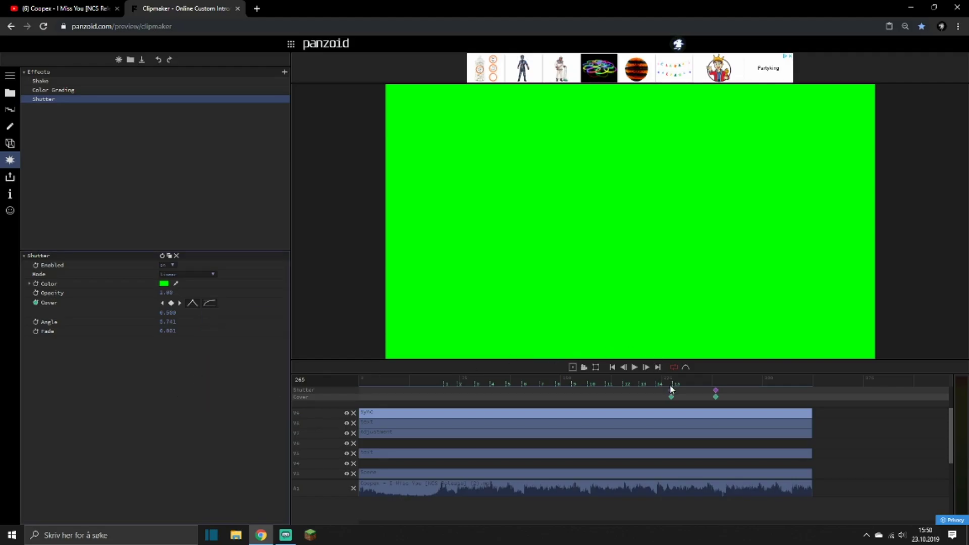
key(space)
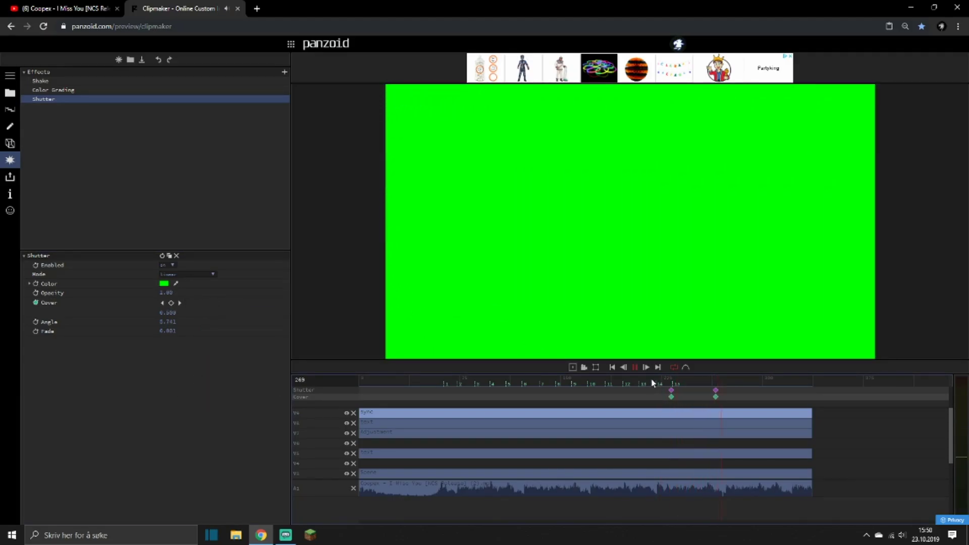
click(685, 383)
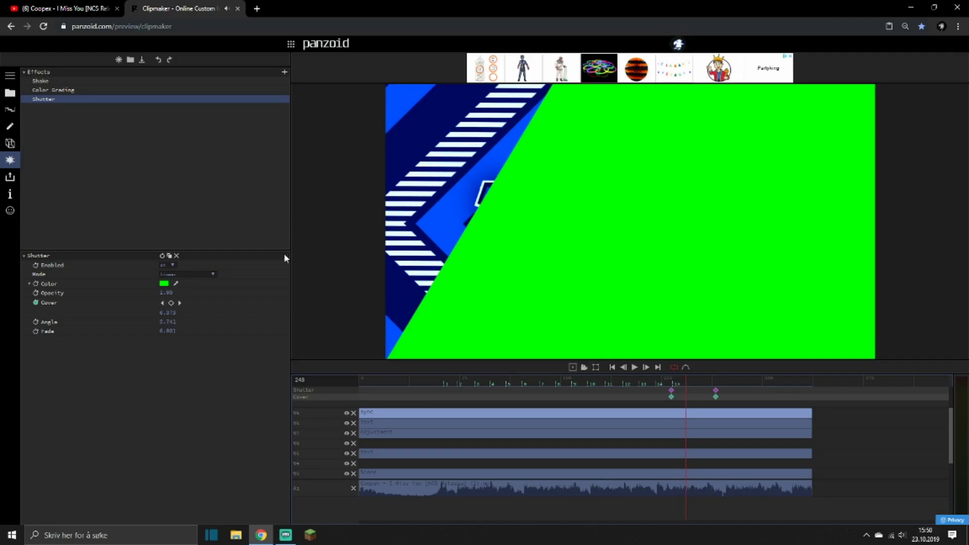
Duplicate the sync clip's closing linear Shutter and set the color of the first of the two to white.
click(169, 255)
click(164, 284)
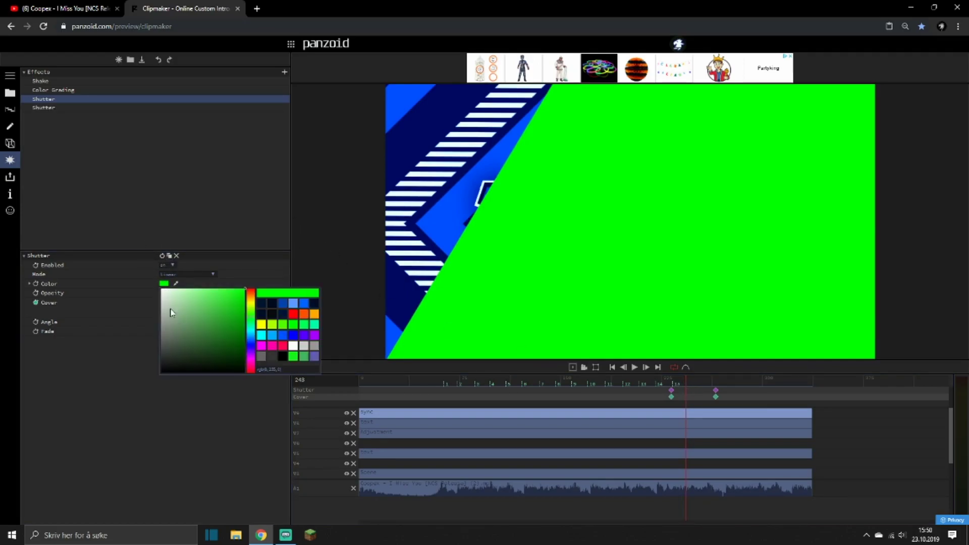
drag(177, 295, 110, 210)
click(76, 135)
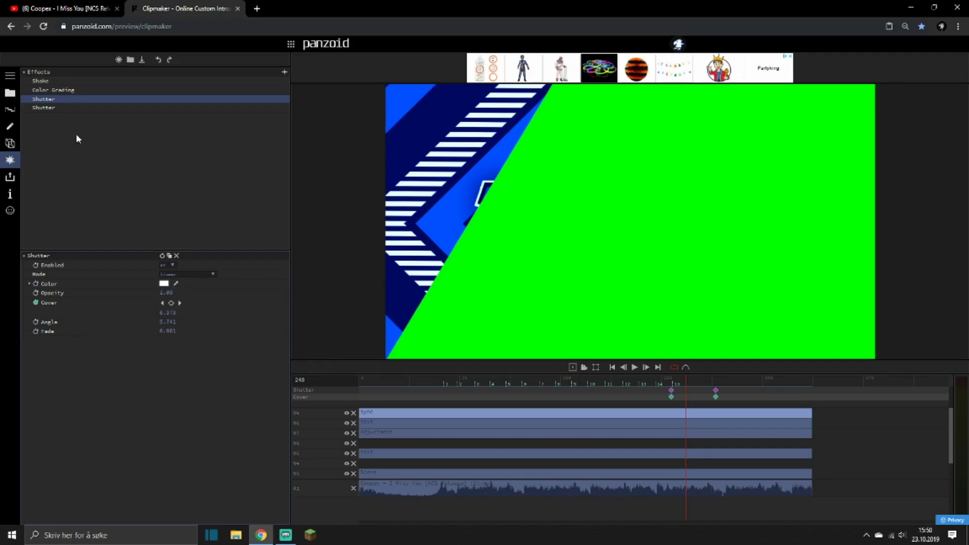
Move the green linear Shutter's cover keyframes a few frames later than the white one's and preview the closing wipe.
click(51, 107)
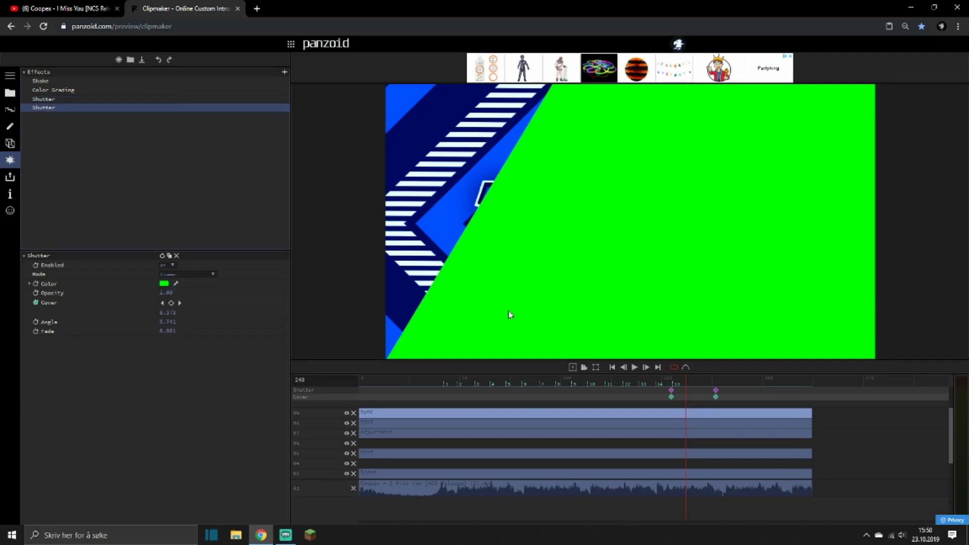
click(672, 386)
click(676, 390)
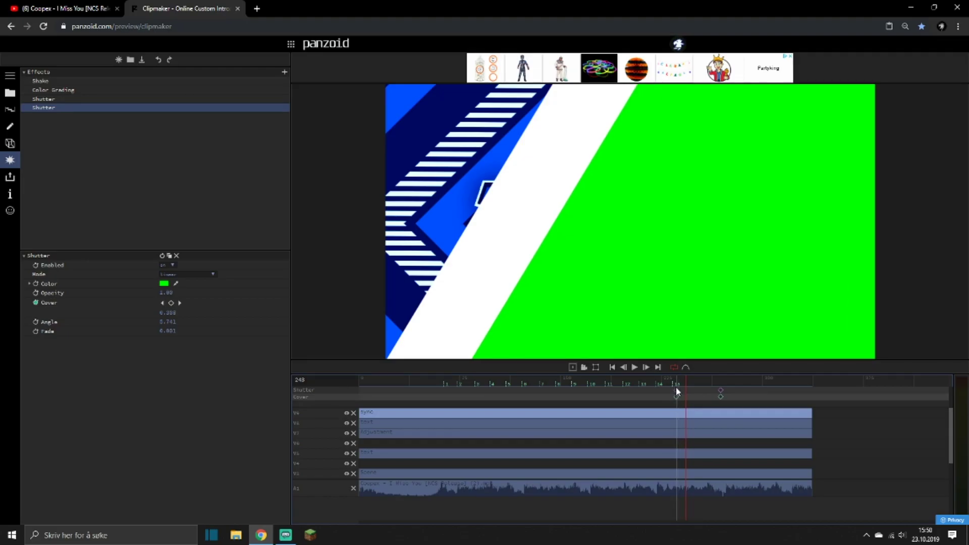
drag(676, 388, 676, 390)
click(664, 377)
key(space)
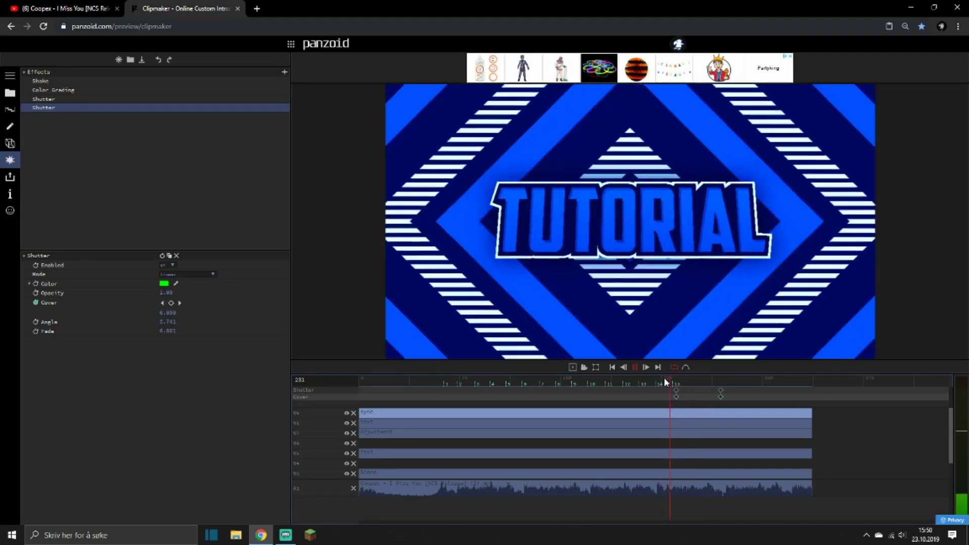
click(479, 383)
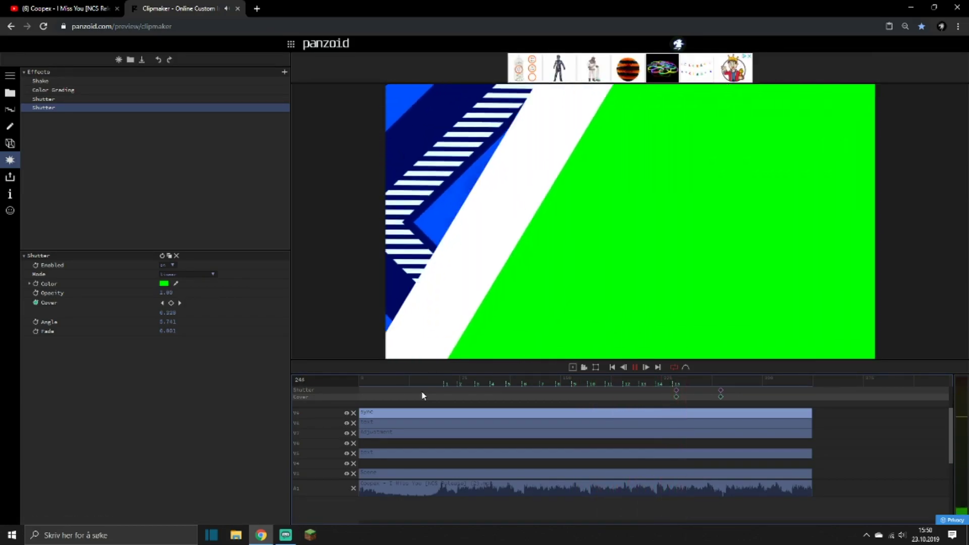
Duplicate the Adjustment clip's radial Shutter and set the color of the first of the two to white.
click(405, 427)
click(405, 431)
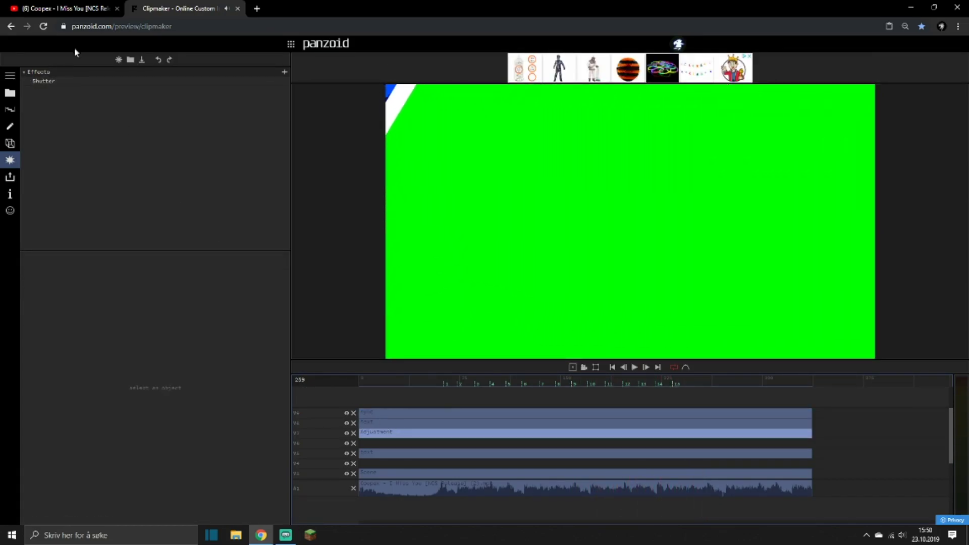
click(42, 82)
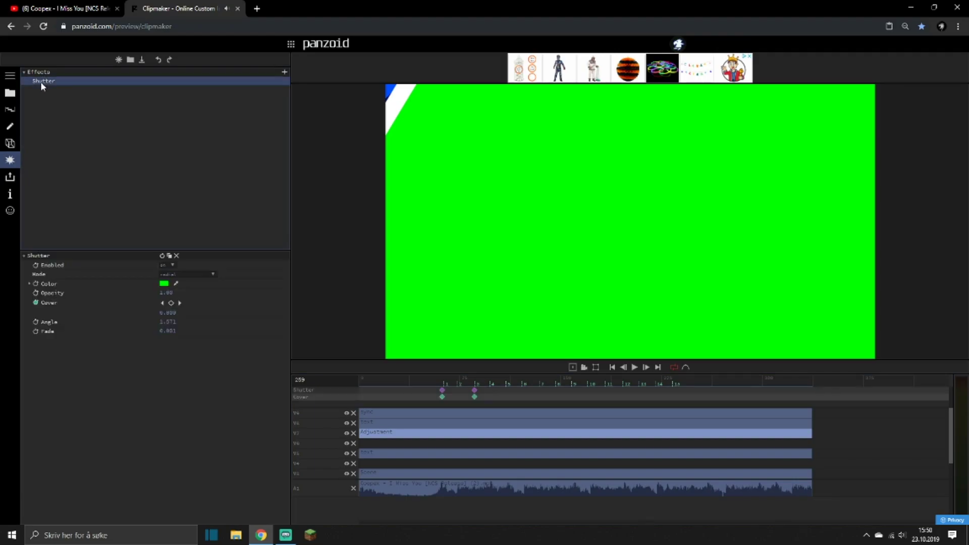
click(170, 256)
click(162, 284)
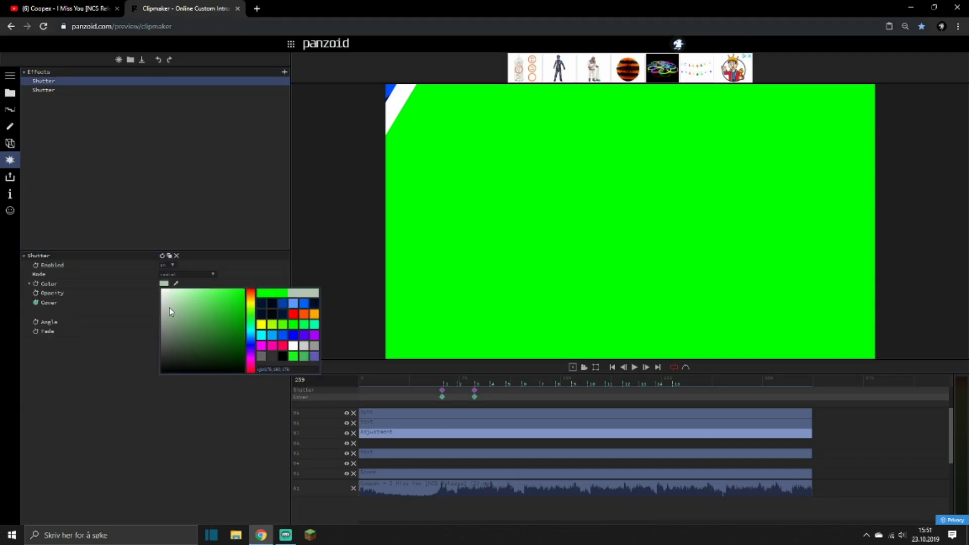
click(108, 215)
Move the green radial Shutter's cover keyframes about three frames earlier and preview the opening around beat marker 1.
click(44, 90)
mouse_move(431, 396)
mouse_down()
mouse_move(499, 388)
mouse_move(437, 391)
mouse_up()
click(455, 381)
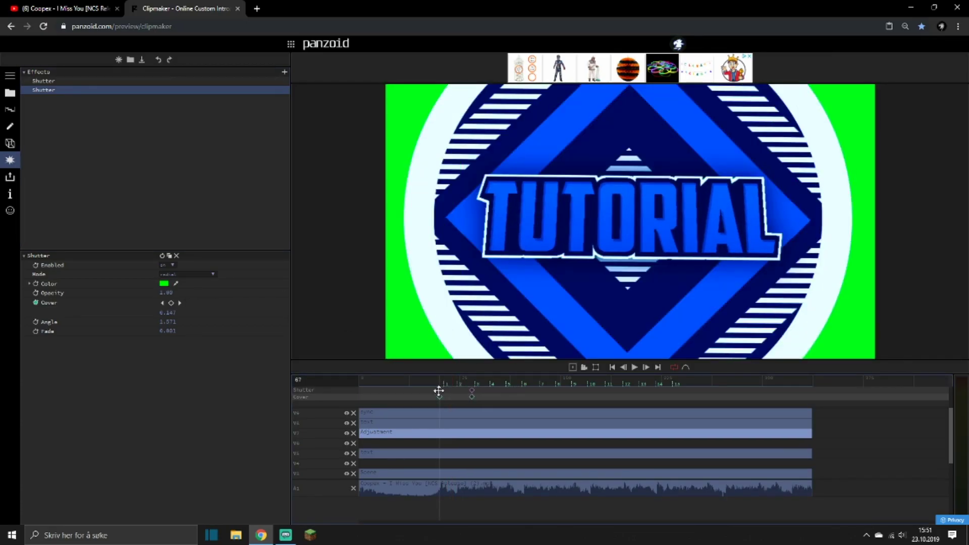
click(428, 382)
key(space)
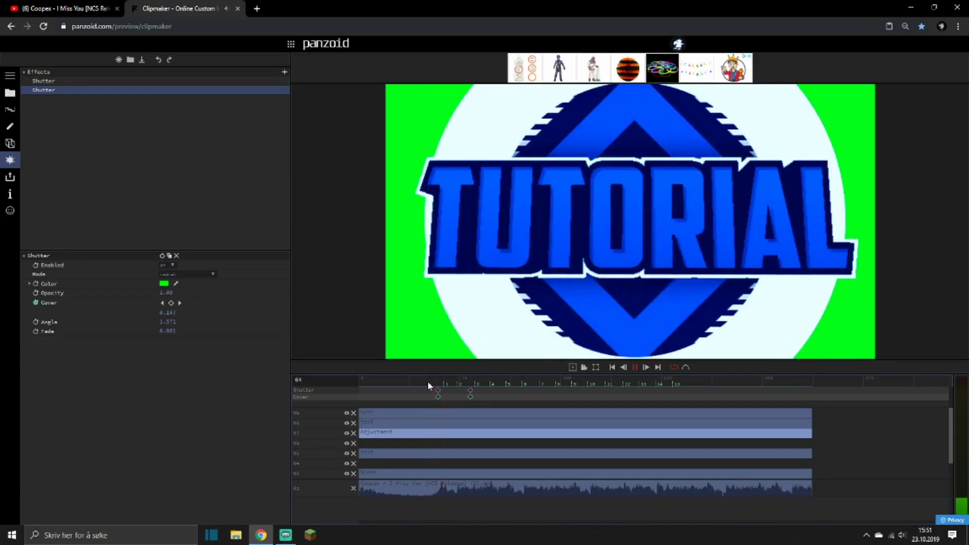
click(425, 382)
key(space)
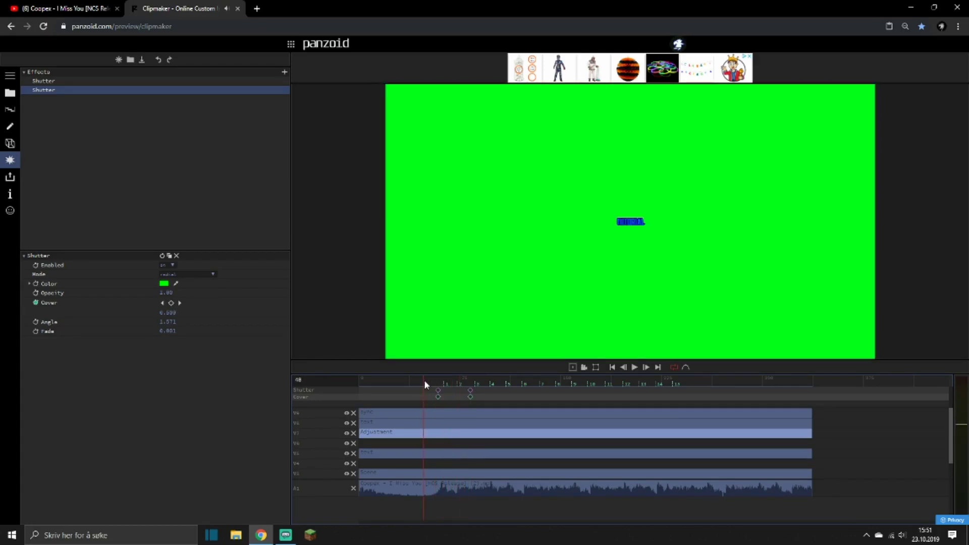
key(space)
Nudge the green radial Shutter's keyframes about one frame later and replay the opening.
drag(437, 389, 438, 390)
click(427, 381)
key(space)
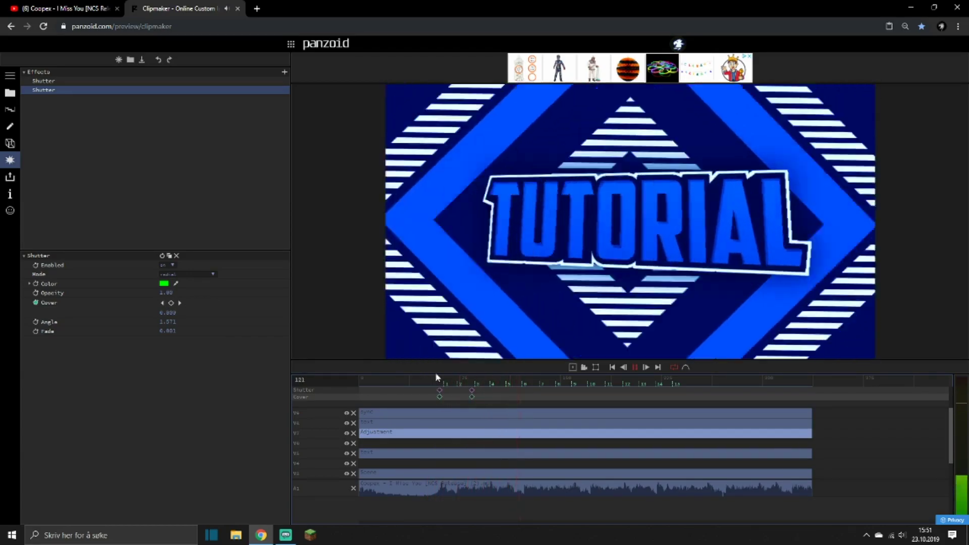
key(space)
Add a Duplicate effect to the sync clip and set its multiplier to 1.00, 1.00.
click(388, 424)
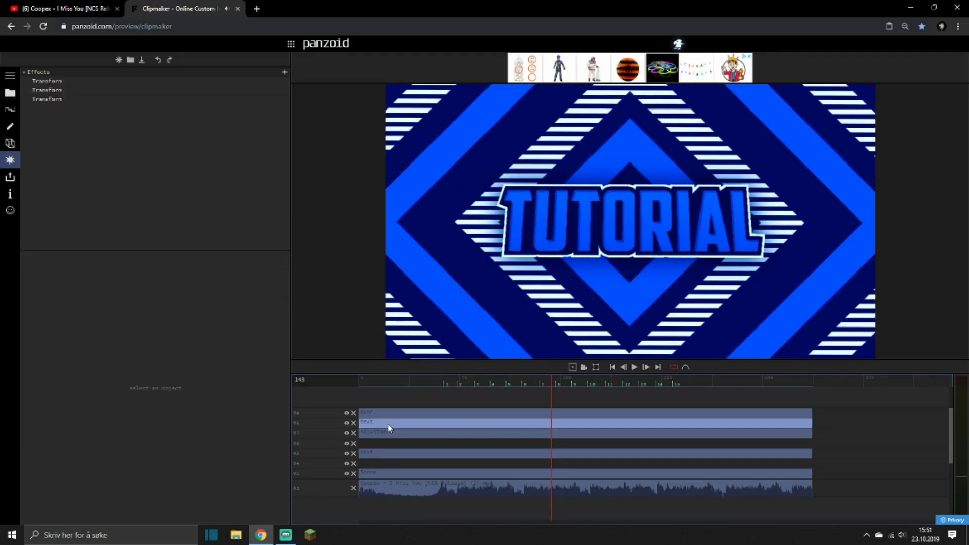
click(387, 415)
click(284, 71)
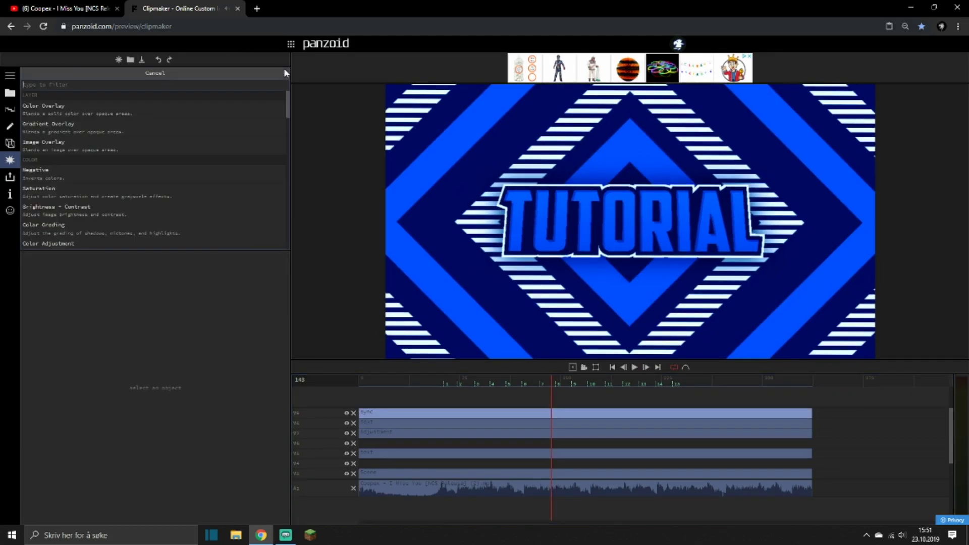
text(duplicate)
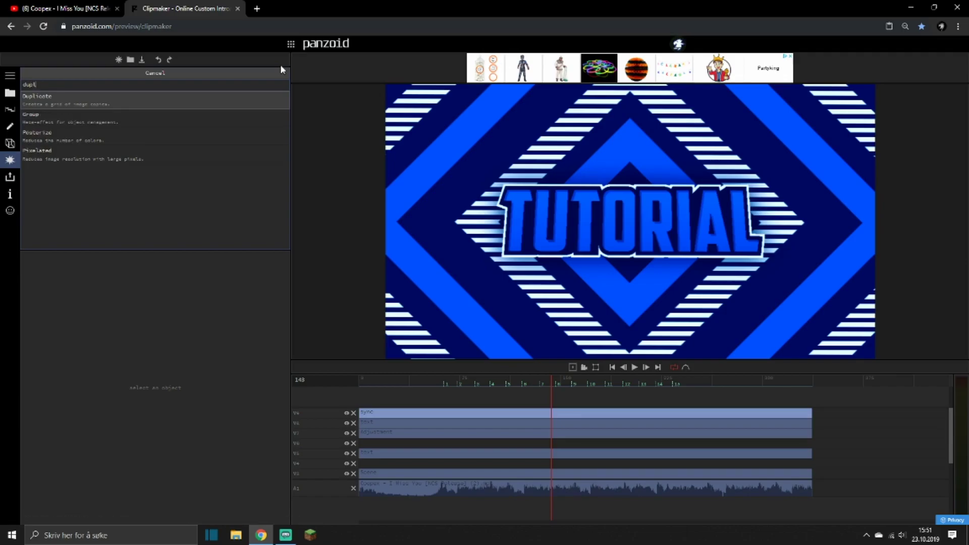
click(247, 103)
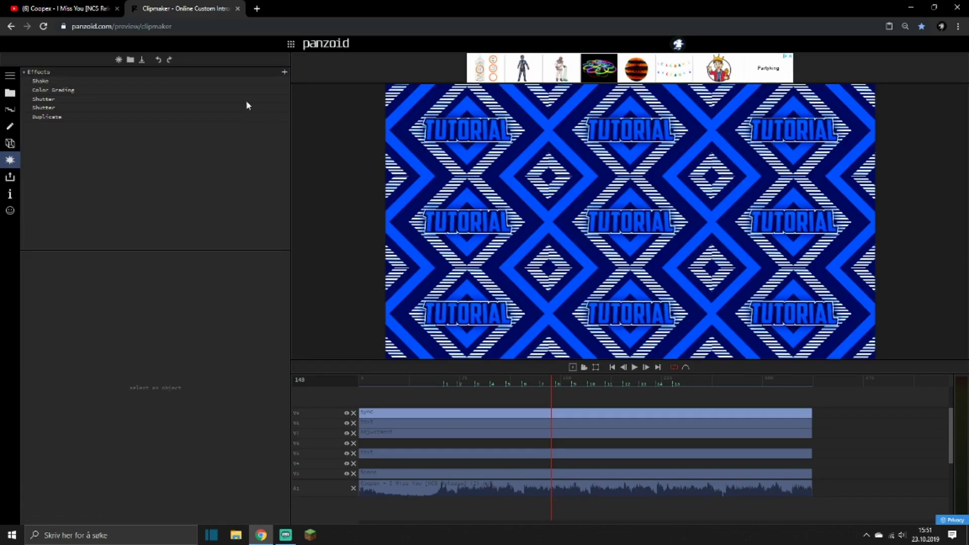
click(82, 116)
Keyframe the Duplicate effect's rotation at 0 on beat marker 5 and at 360 on beat marker 13.
drag(448, 382, 464, 387)
key(space)
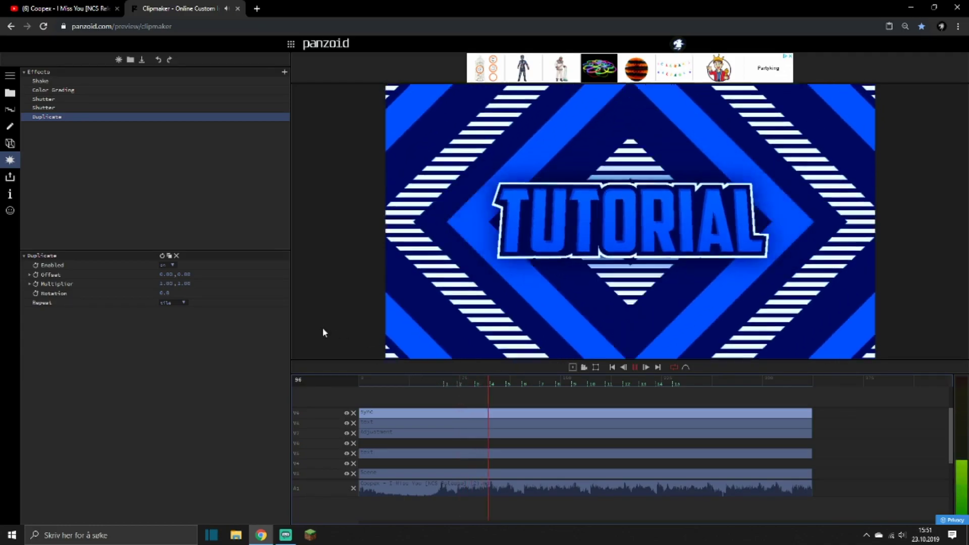
key(space)
click(35, 293)
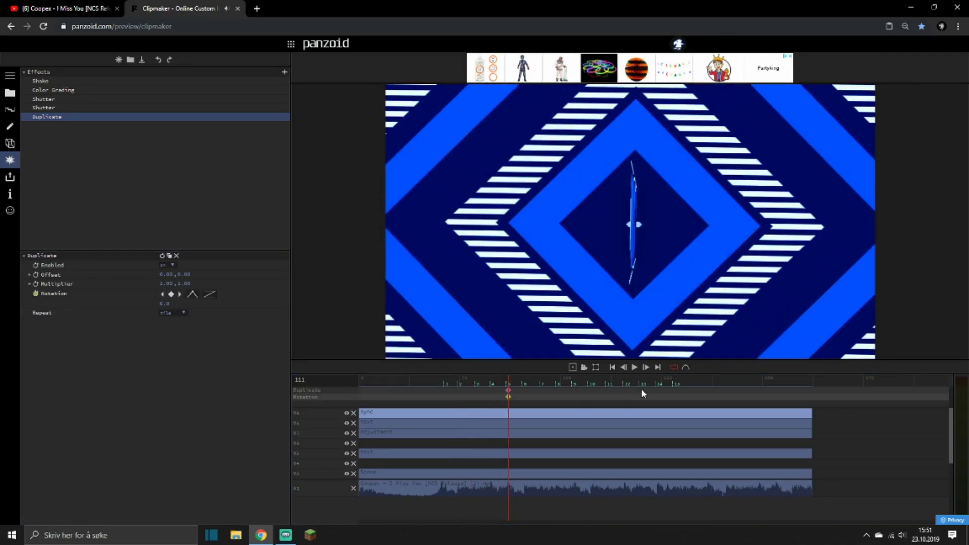
click(642, 384)
click(158, 304)
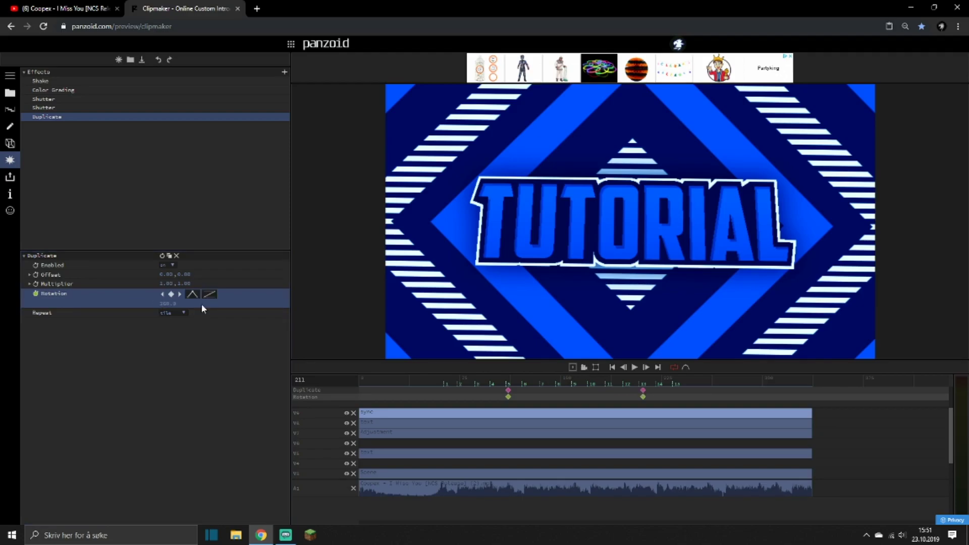
Apply exponential in-out easing to the closing rotation keyframe and preview the spin from just before beat marker 5.
click(209, 294)
scroll(244, 367, down, 5)
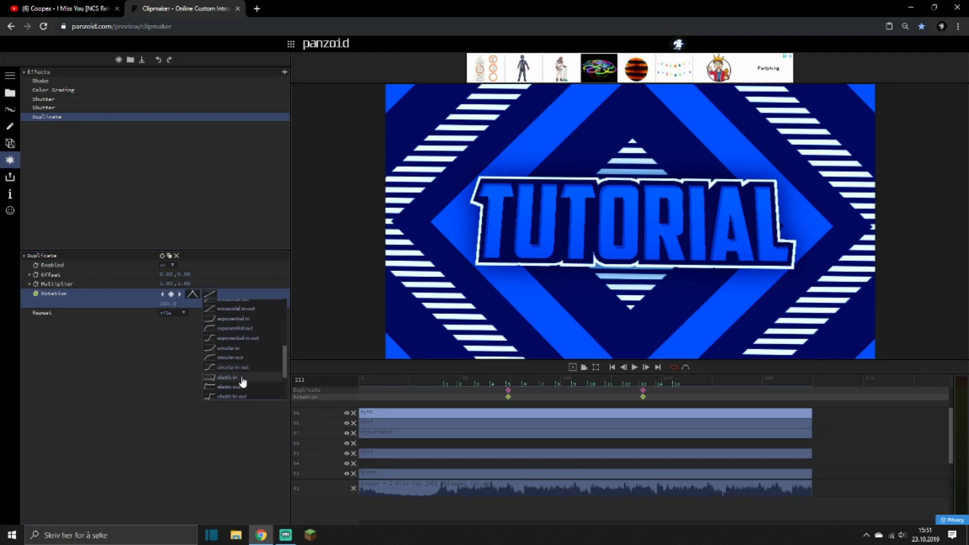
click(225, 338)
click(498, 382)
key(space)
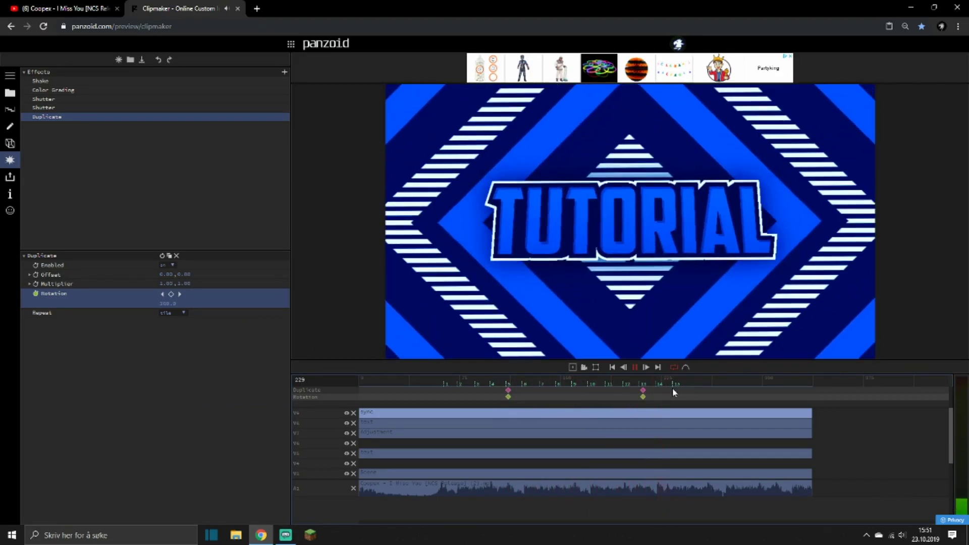
key(space)
Shift both rotation keyframes about 19 frames later so the spin ends just before beat marker 15, and preview it.
click(694, 389)
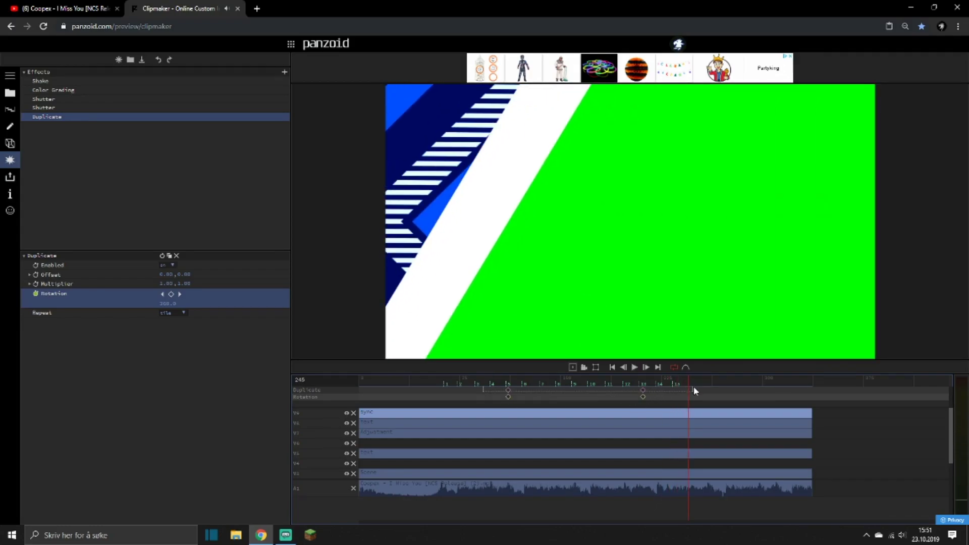
drag(643, 392, 669, 391)
drag(626, 380, 523, 375)
key(space)
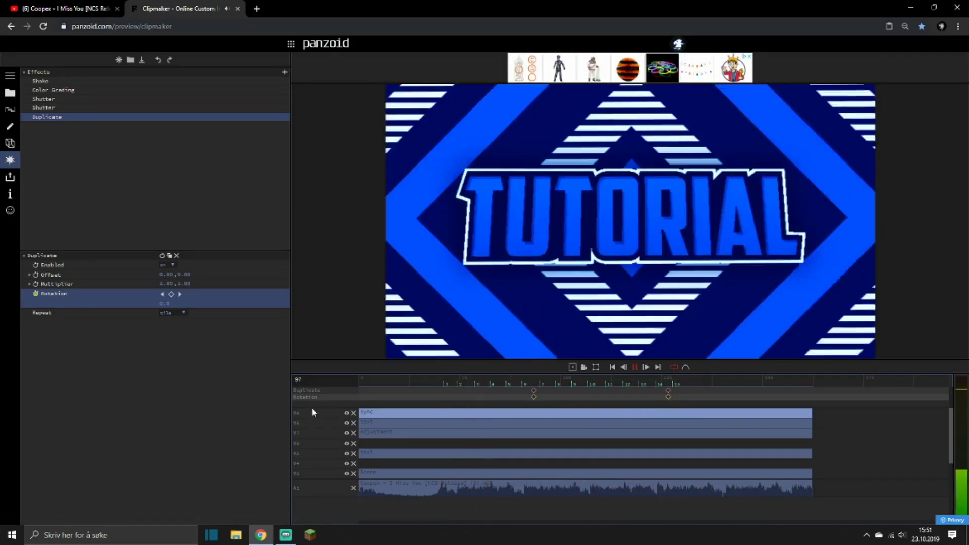
key(space)
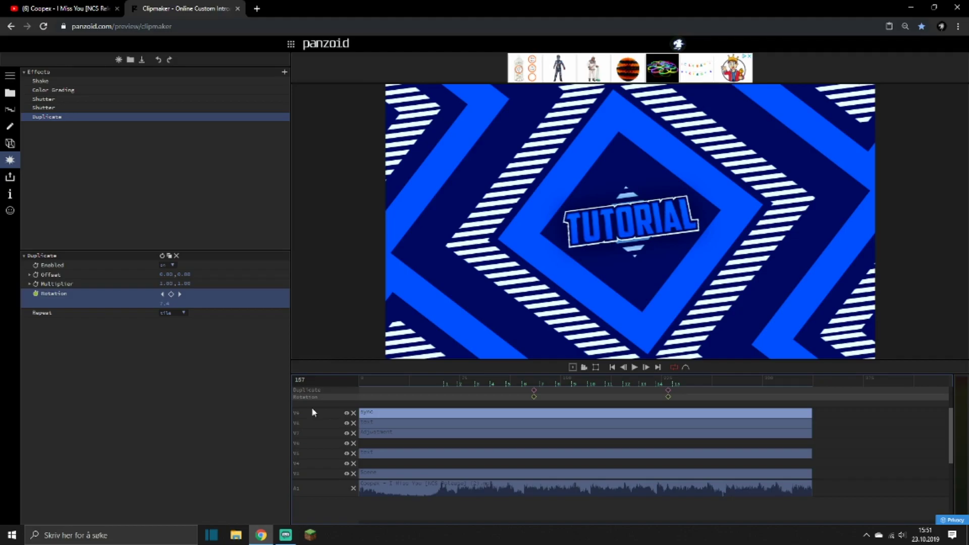
key(space)
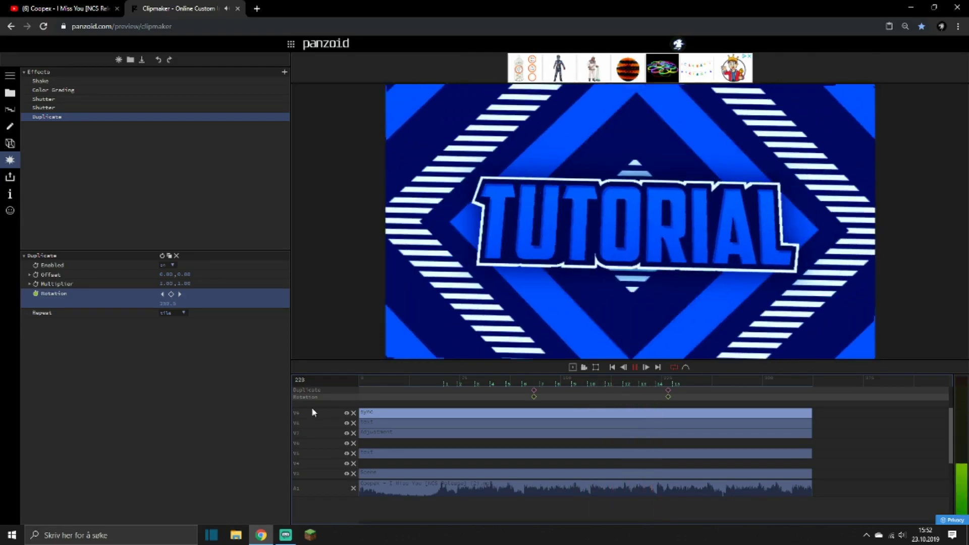
key(space)
Replay the intro from the start and from the first beat to check the shutters and spin against the music.
click(439, 379)
key(space)
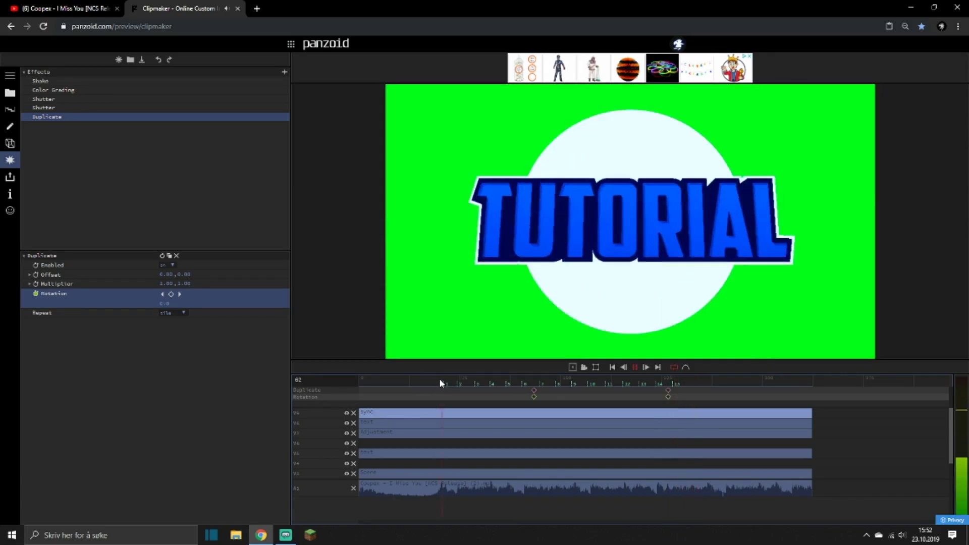
key(space)
click(413, 382)
key(space)
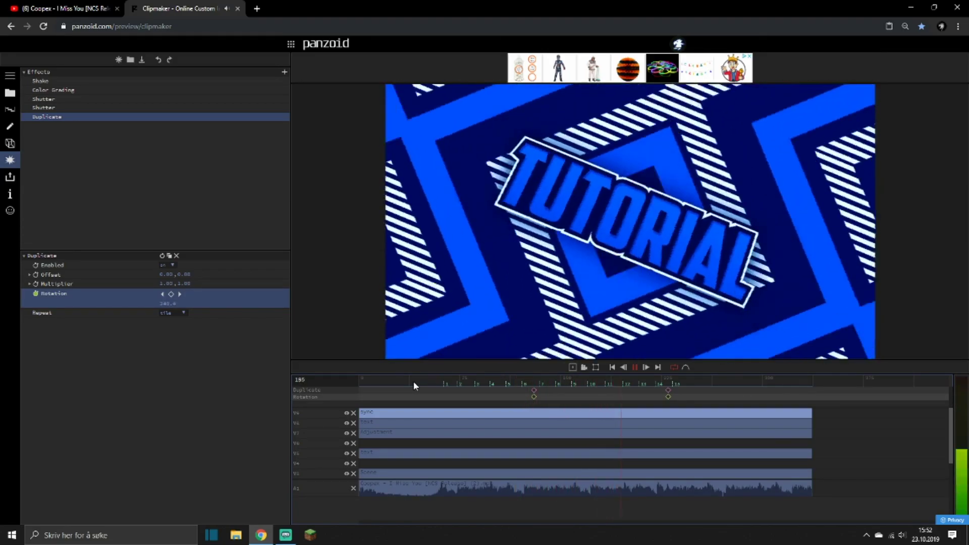
key(space)
click(447, 381)
key(space)
key(space)
drag(379, 383, 369, 389)
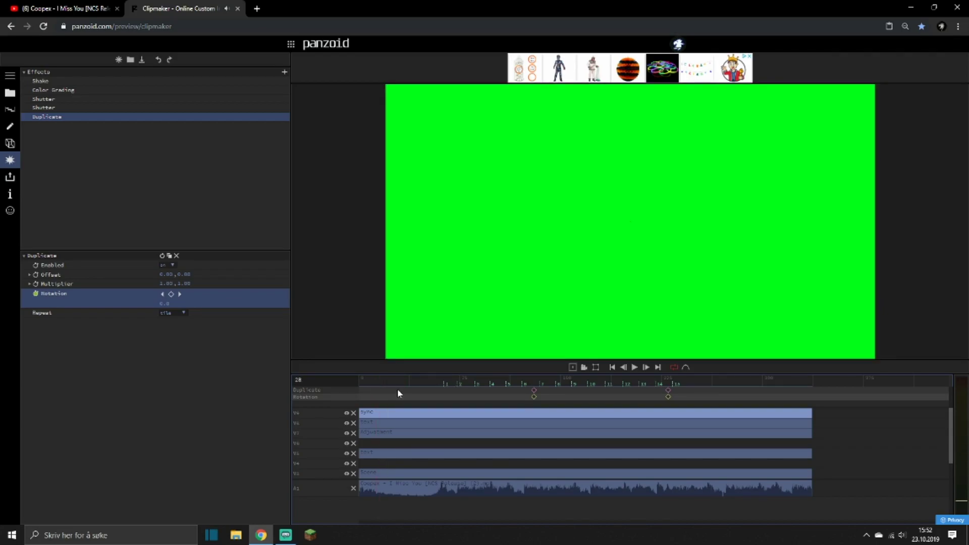
key(space)
key(space)
click(374, 383)
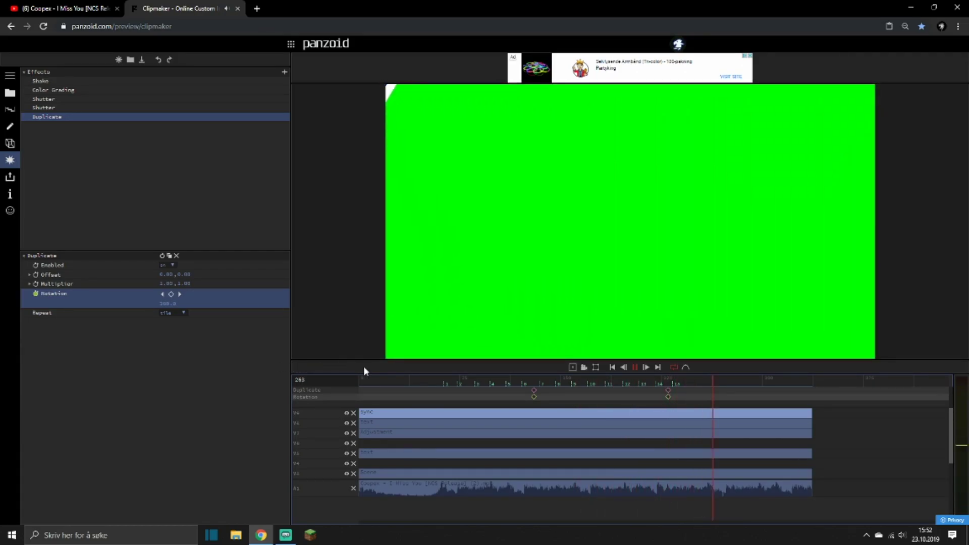
key(space)
drag(440, 382, 474, 394)
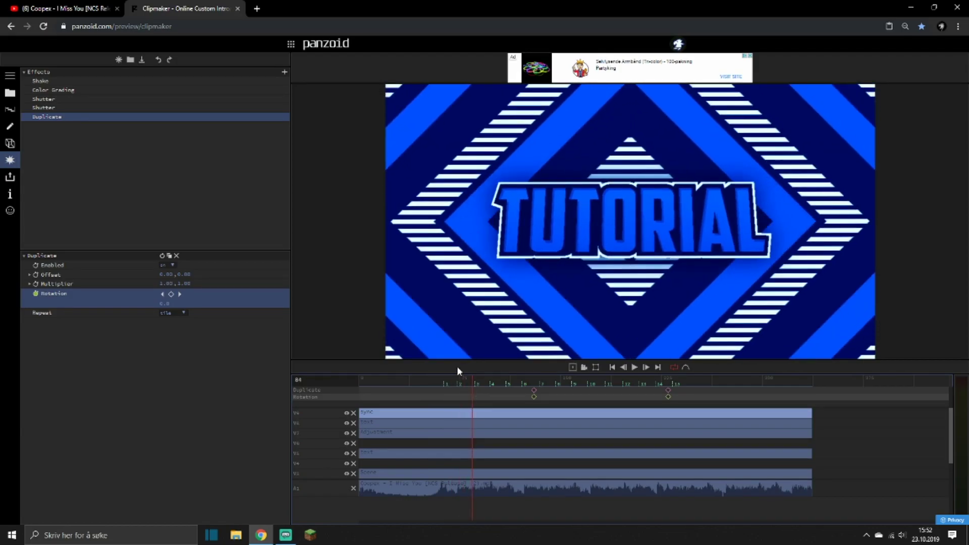